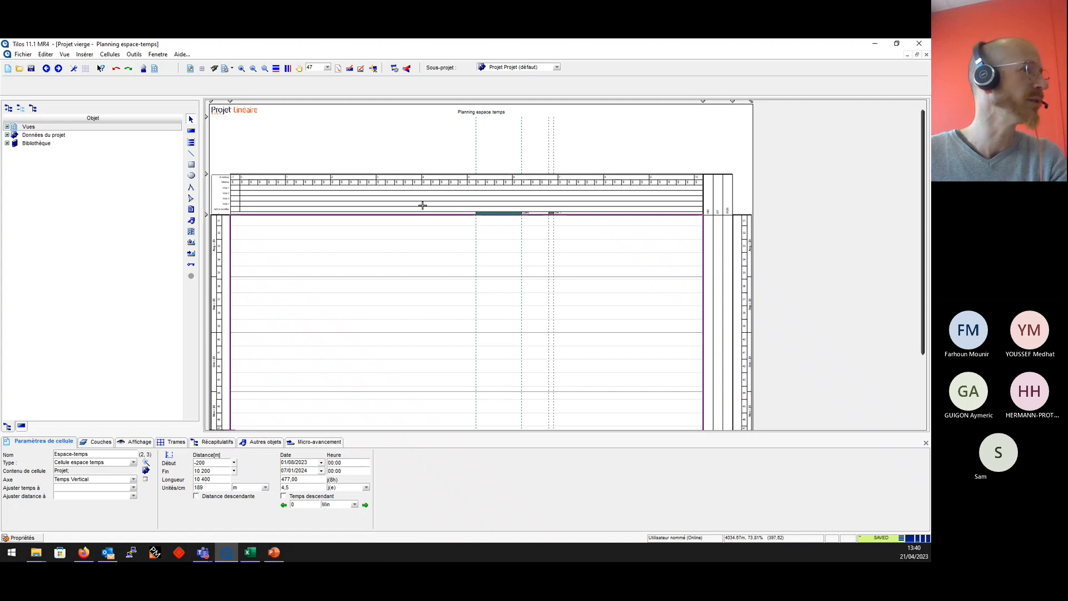
Examine the space-time planning layout: the distance scale, the Voie 1 to Voie 4 rows, the Ouvrages row, the calendar and the side columns.
left_click(423, 212)
left_click(421, 236)
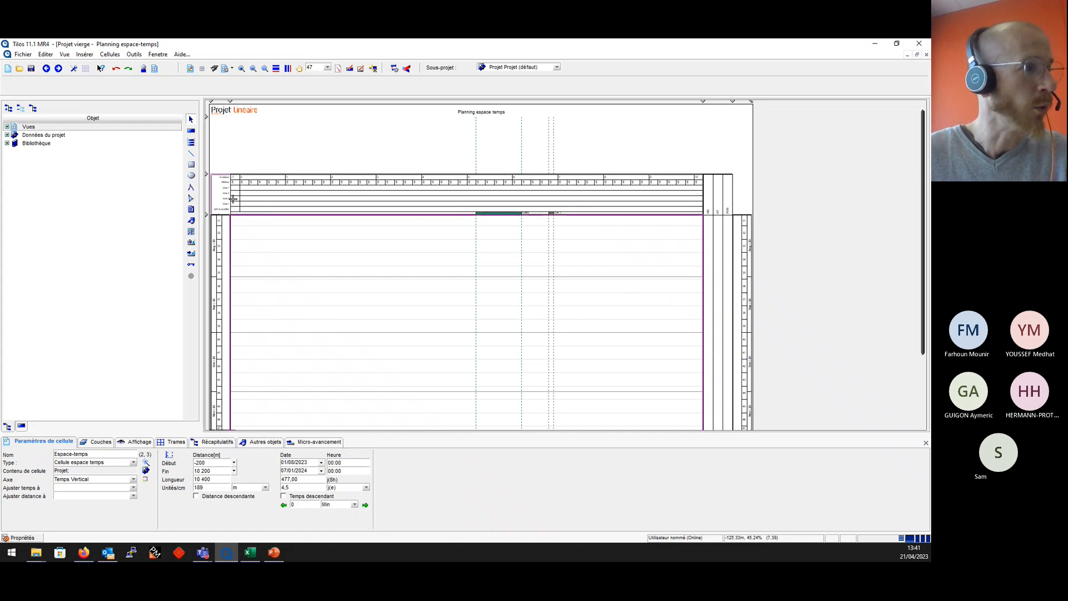
scroll(284, 195, "up", 3)
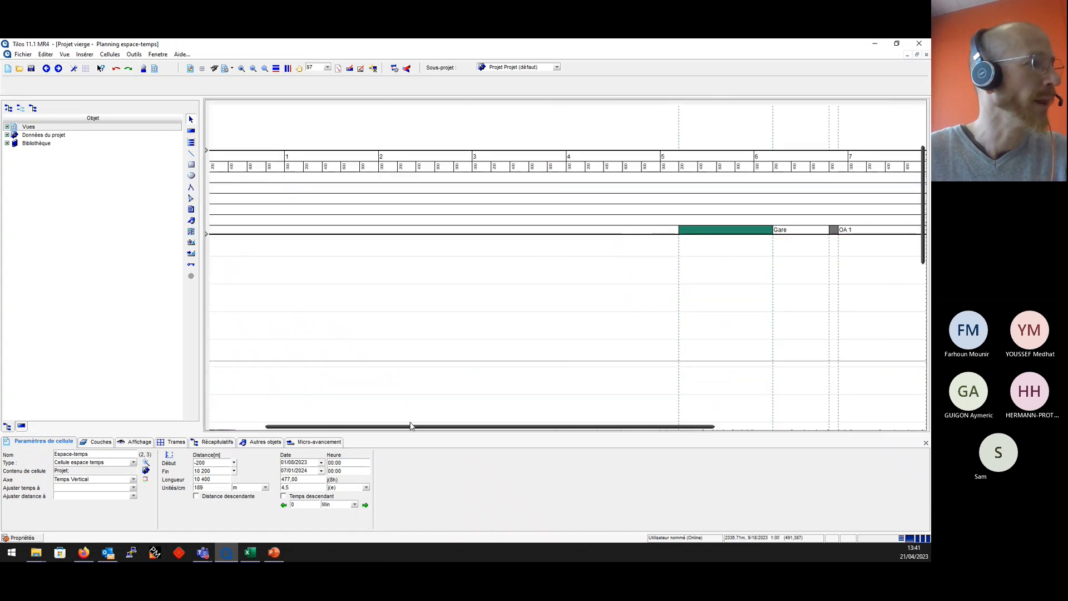
left_click_drag(414, 426, 363, 426)
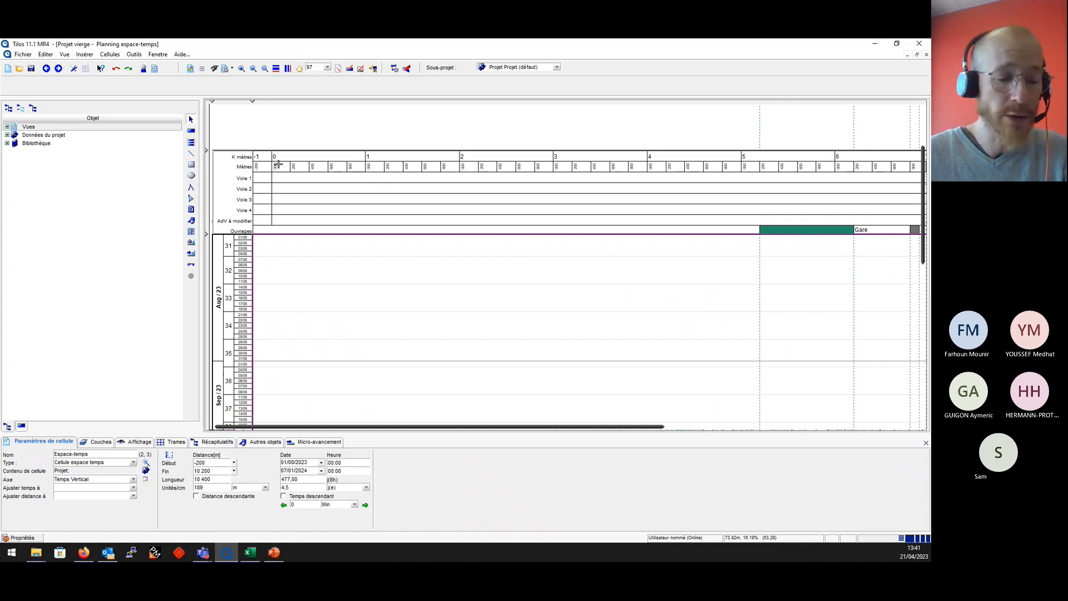
left_click_drag(365, 427, 479, 429)
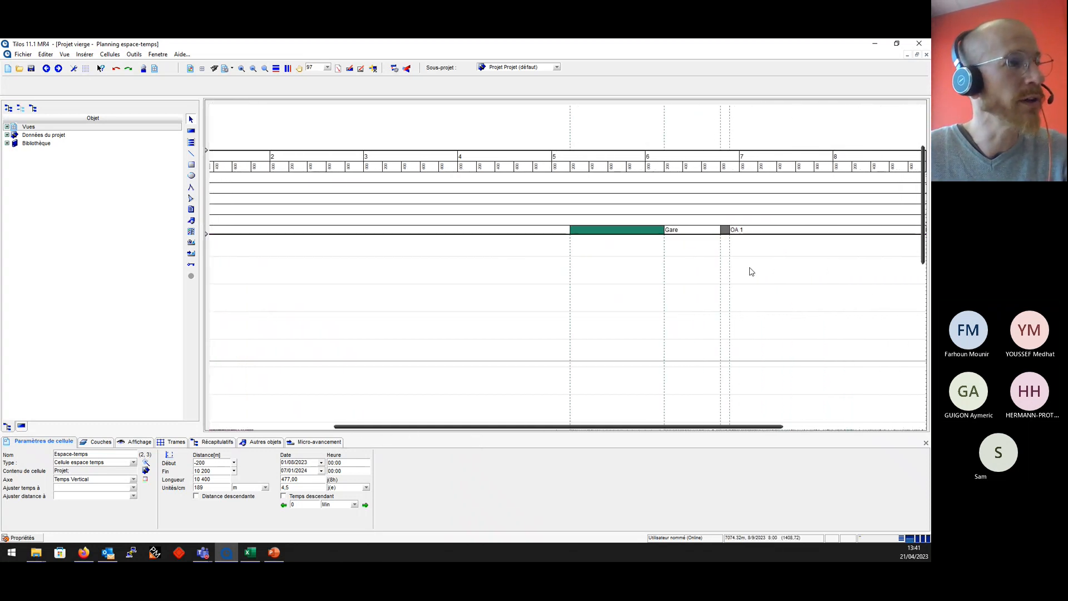
left_click_drag(664, 430, 487, 427)
scroll(525, 302, "up", 3)
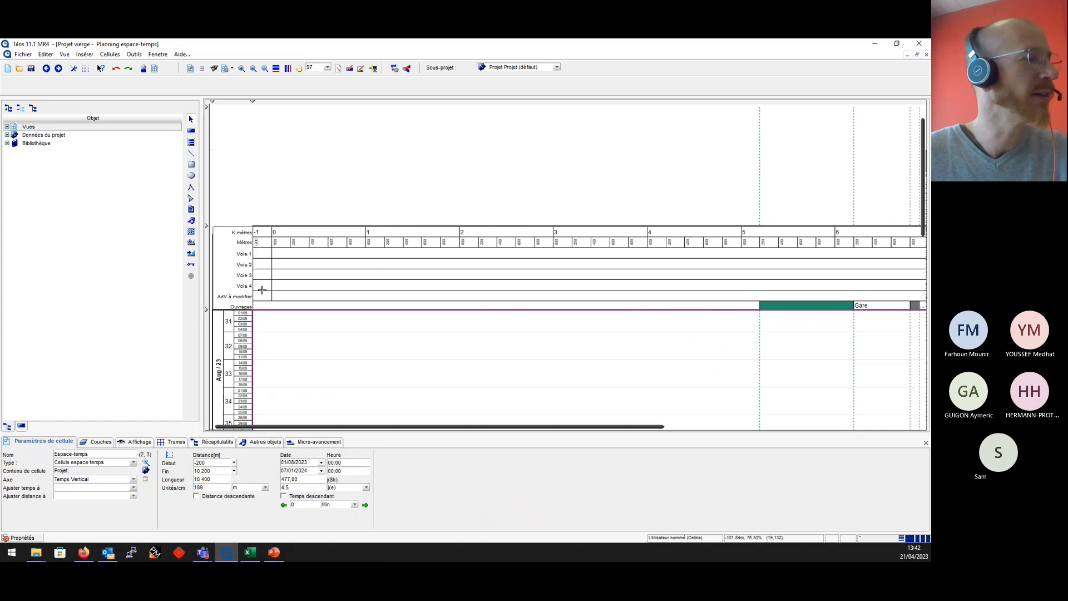
scroll(297, 340, "down", 3)
scroll(240, 300, "down", 5)
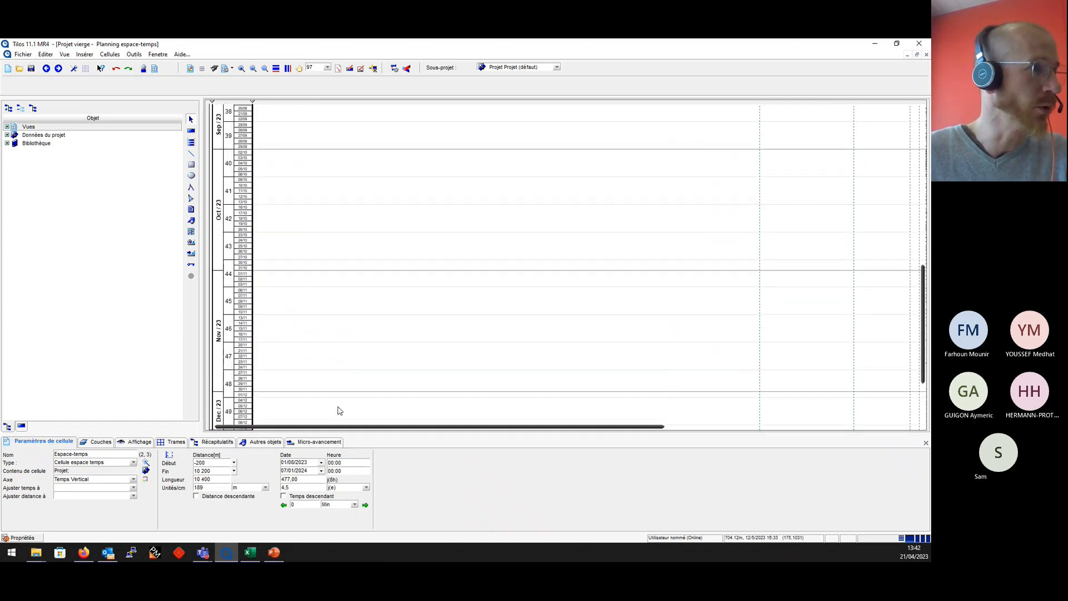
left_click_drag(350, 426, 611, 441)
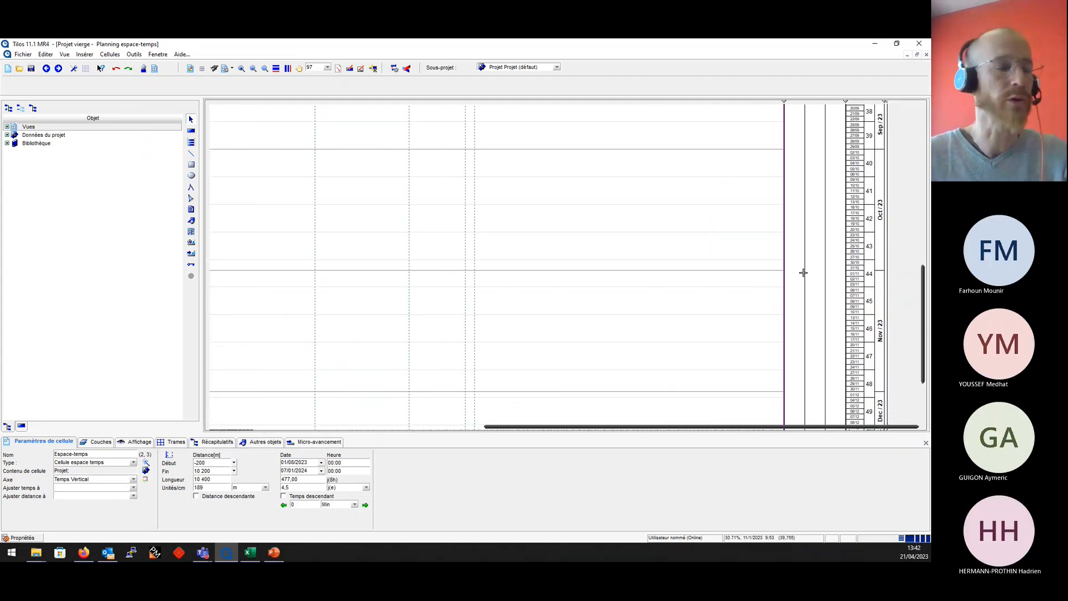
scroll(758, 303, "down", 3)
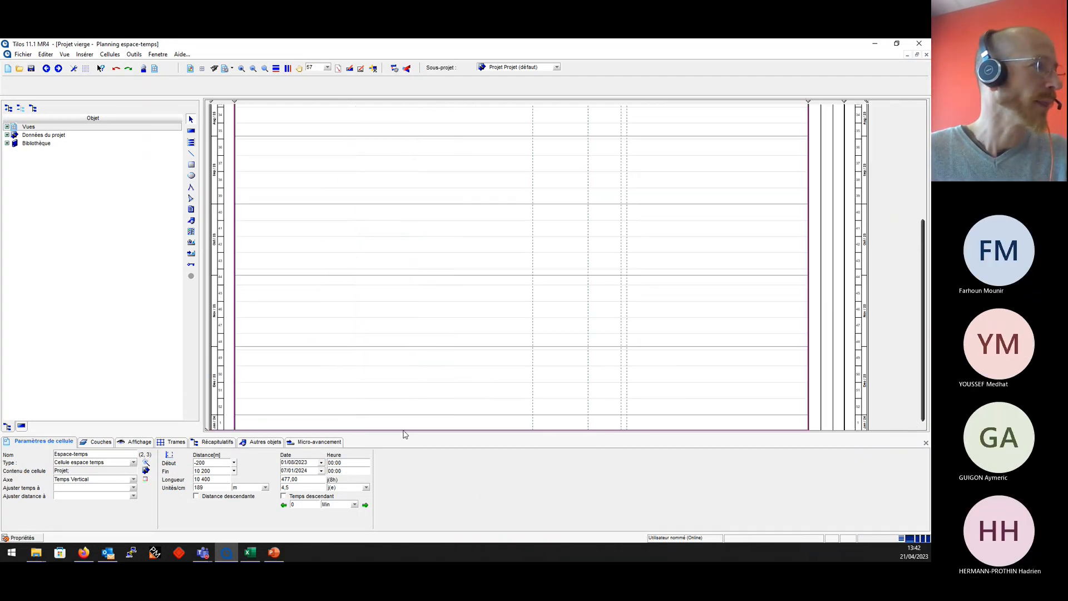
scroll(431, 224, "down", 2)
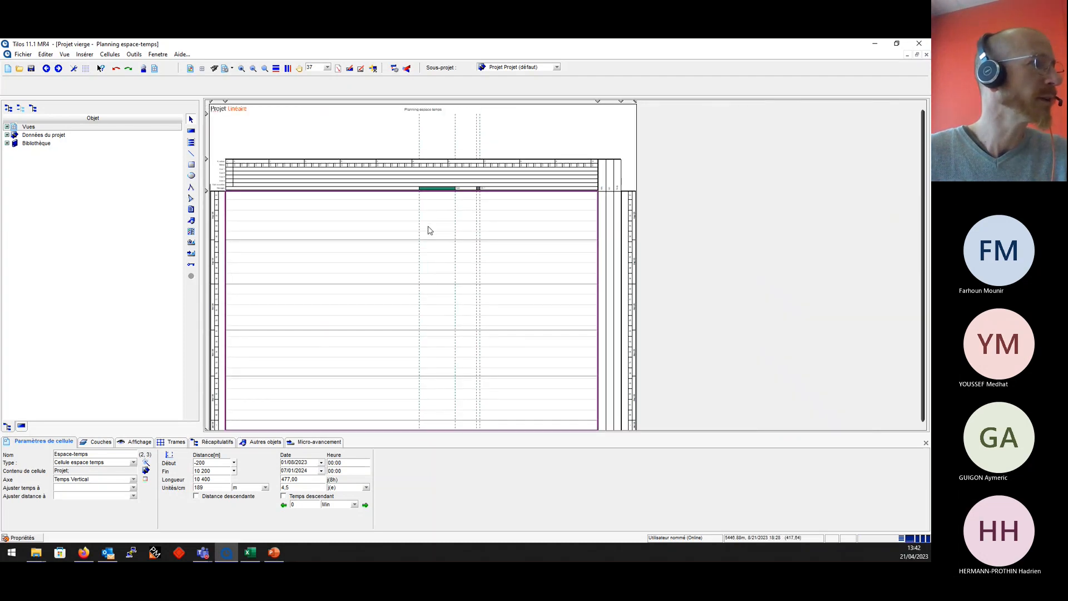
Switch to the Excel data workbook and review the Synoptique import table's columns and its Voies, Appareils de voie, Ouvrages ponctuels and Eléments de légende groups.
left_click(250, 553)
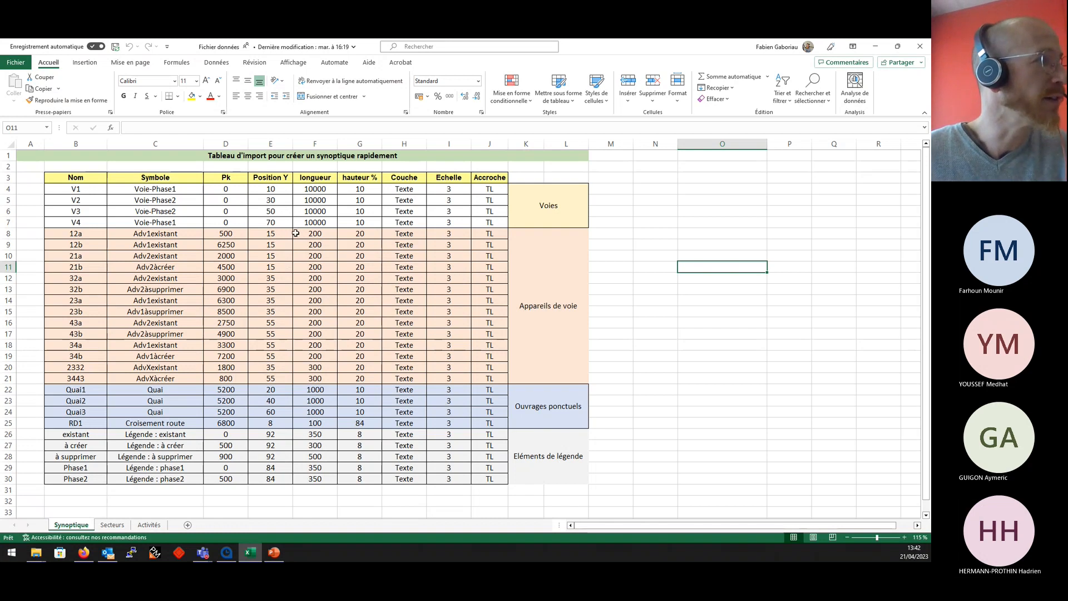
left_click(80, 178)
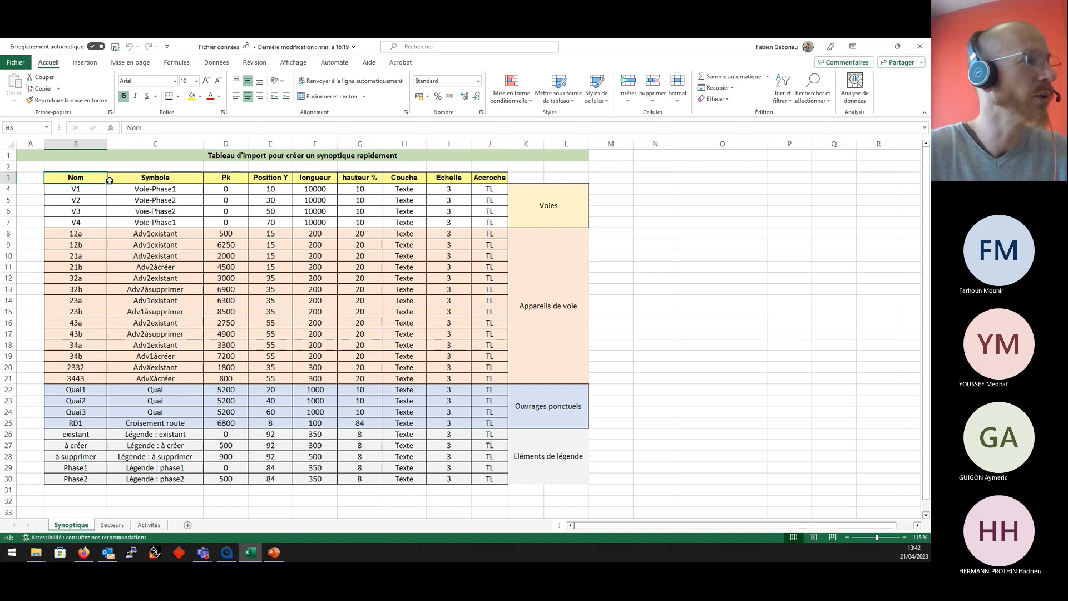
left_click(238, 182)
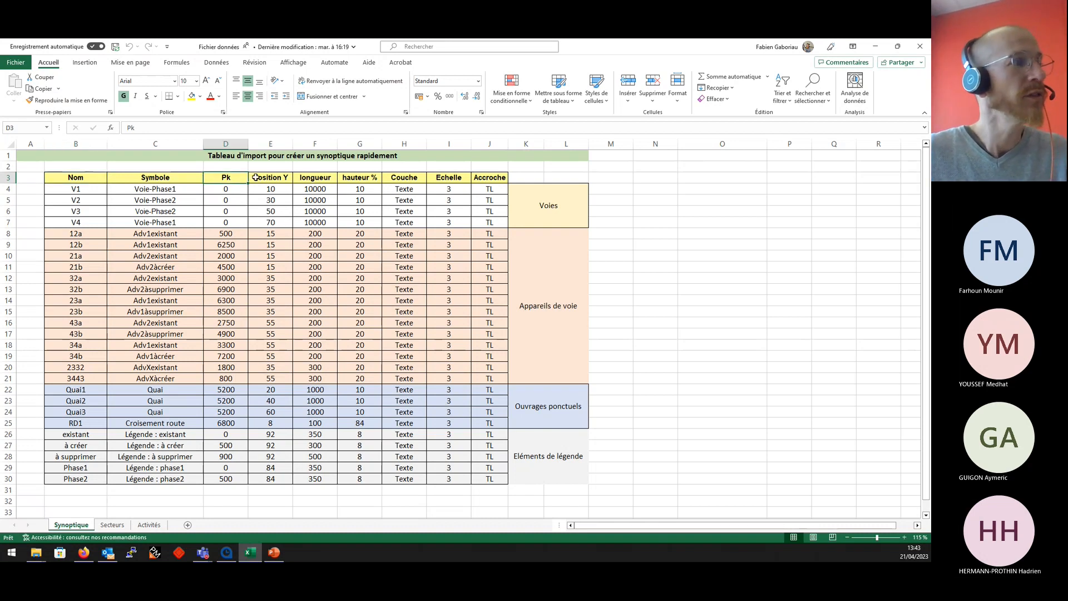
left_click(264, 179)
left_click(306, 180)
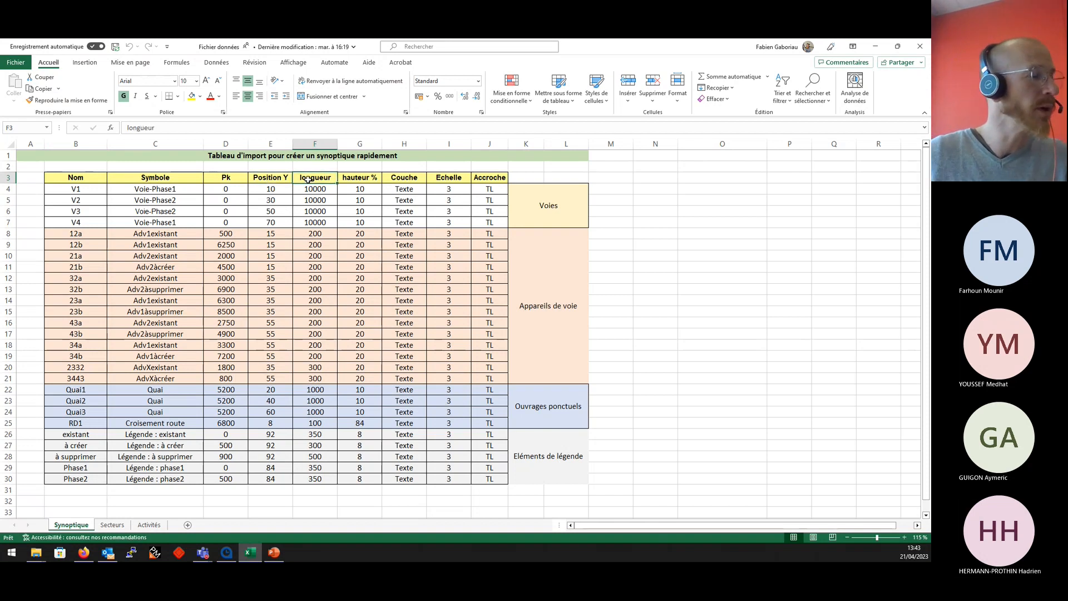
left_click(357, 193)
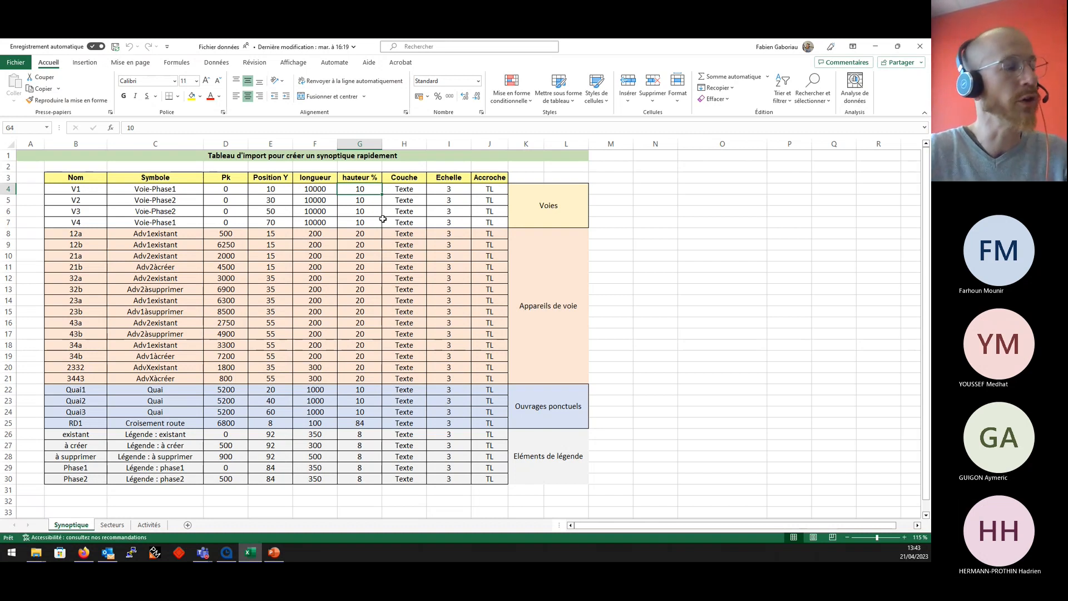
left_click_drag(420, 190, 479, 470)
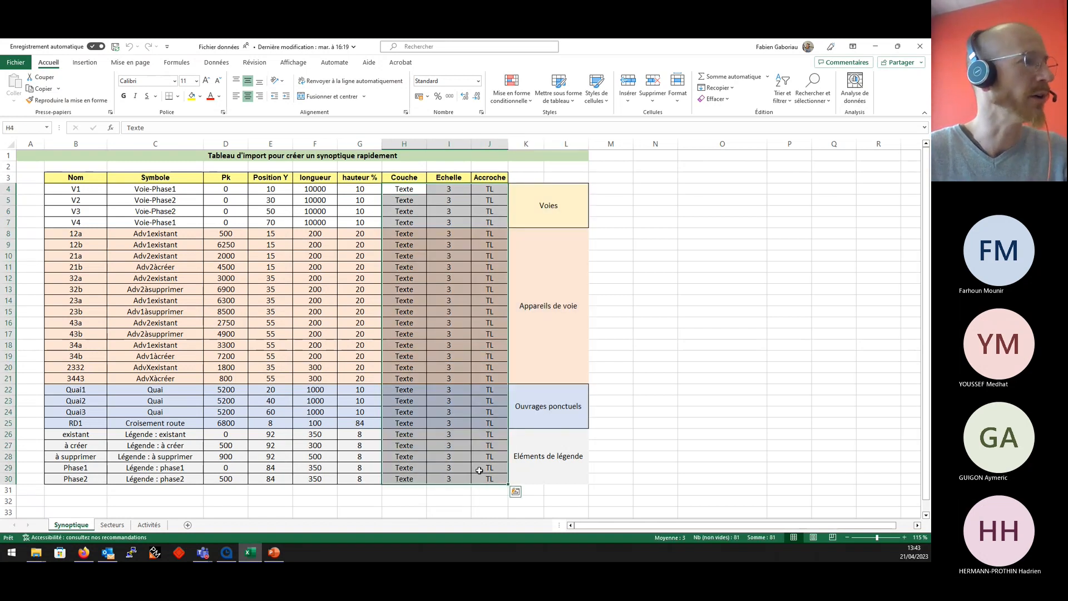
left_click(172, 222)
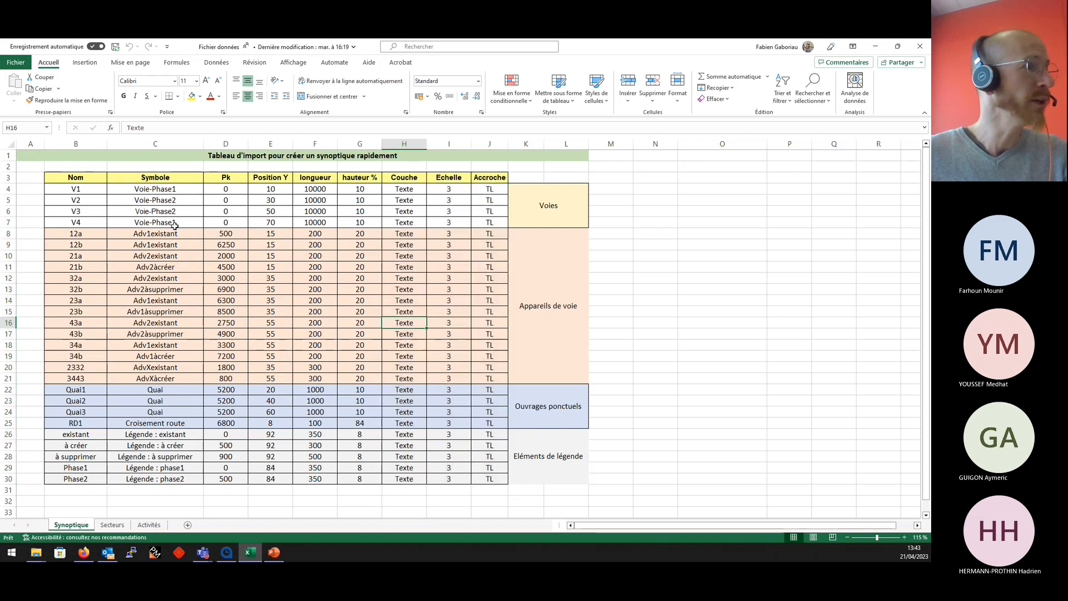
left_click(515, 215)
left_click_drag(538, 301, 577, 425)
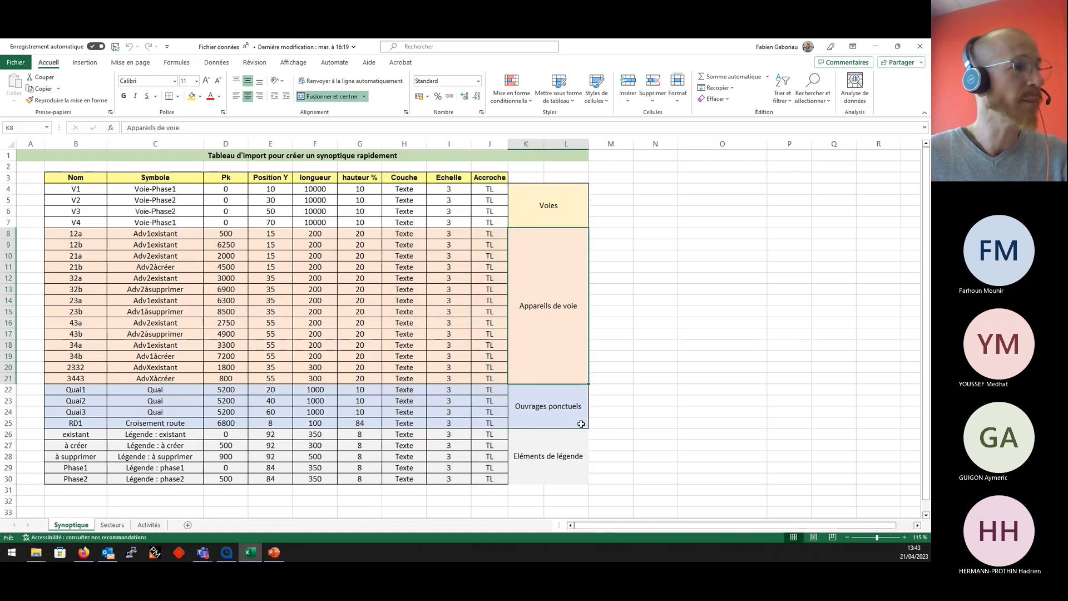
left_click(554, 405)
left_click(558, 456)
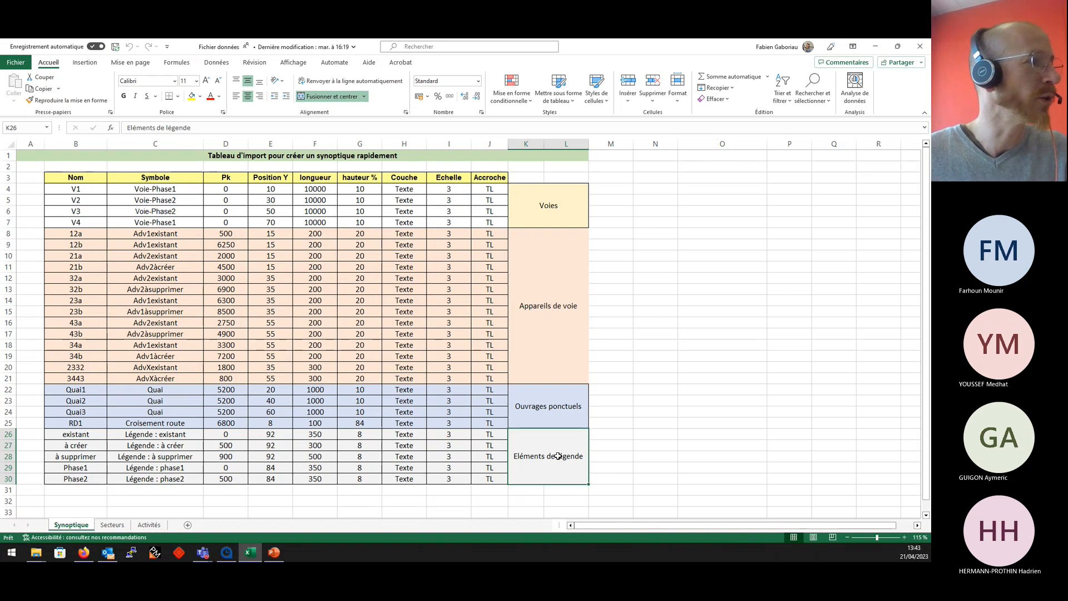
Copy all data rows of the Synoptique import table without the headers, from V1 to Phase2 (B4:J30).
left_click(75, 188)
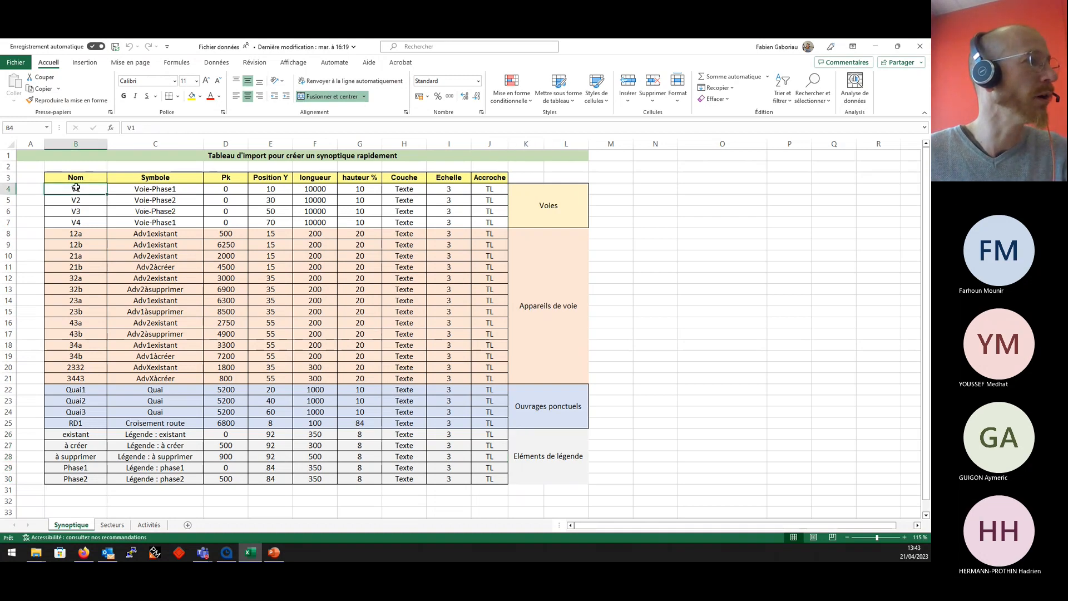
left_click_drag(76, 188, 480, 476)
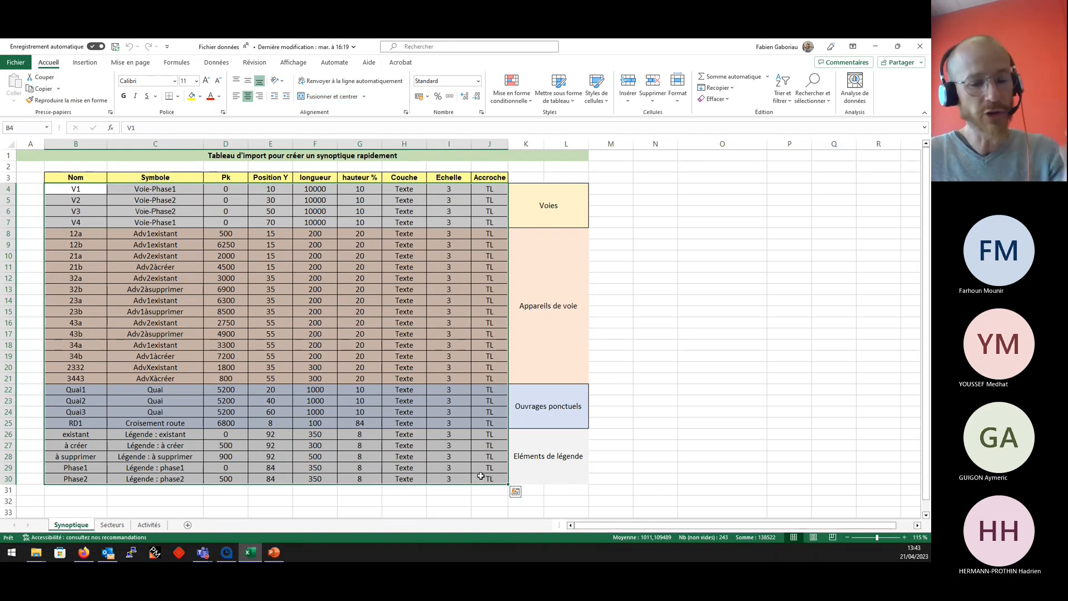
key("ctrl+c")
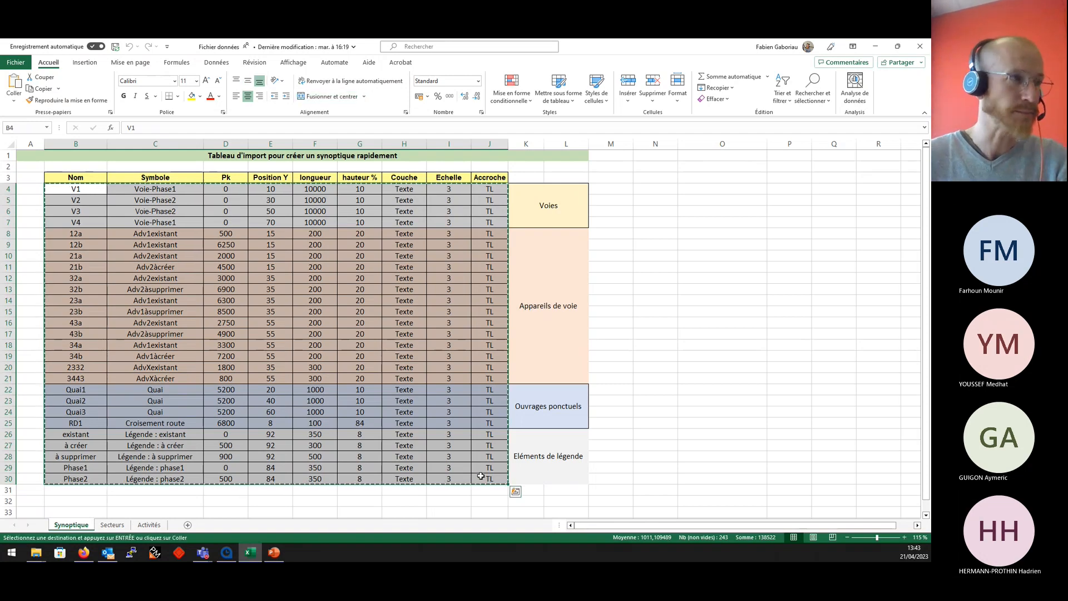
Switch back to Tilos and import the copied symbols from the clipboard into the Synoptique cell, keeping the proposed column mapping.
key("alt+Tab")
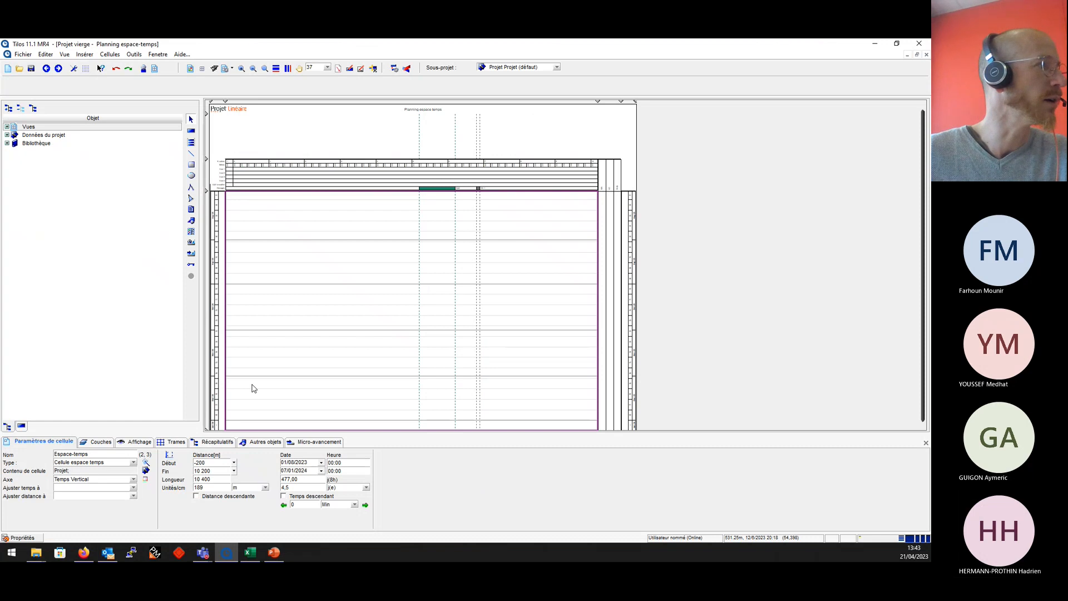
left_click(332, 144)
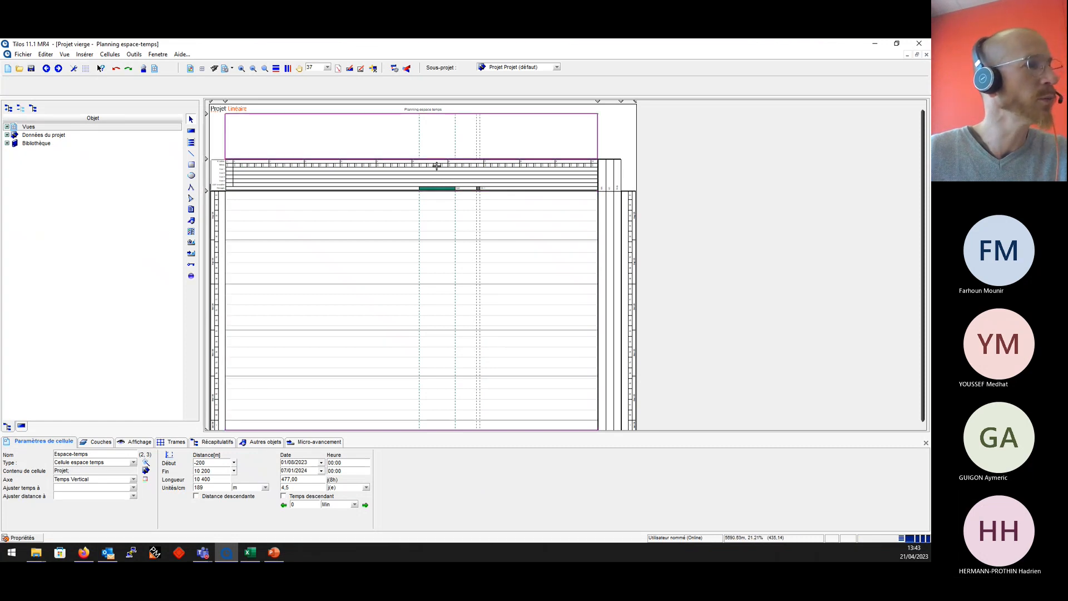
left_click(374, 134)
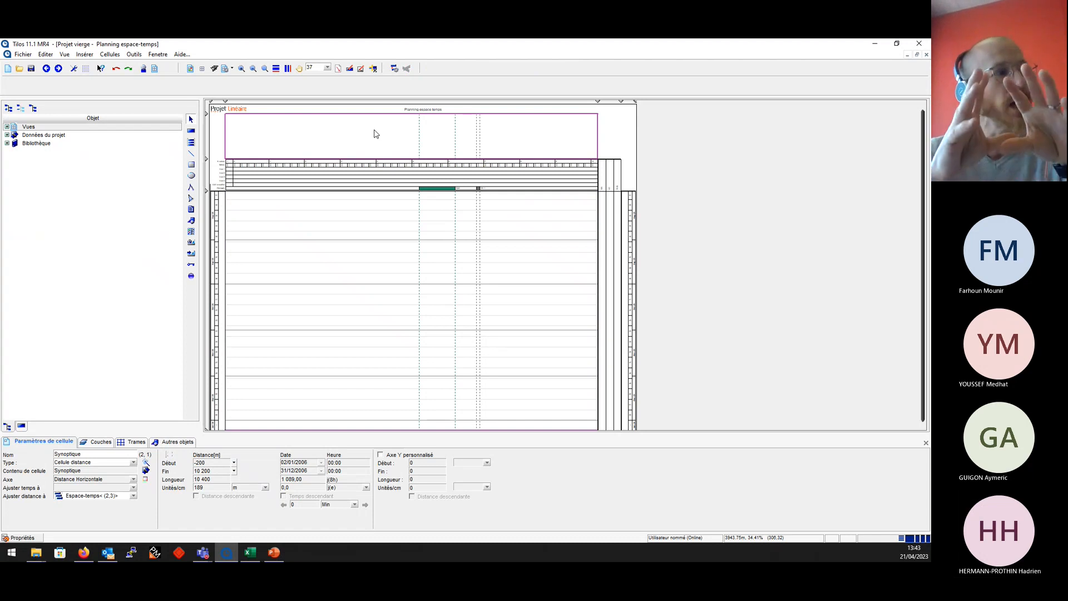
right_click(374, 133)
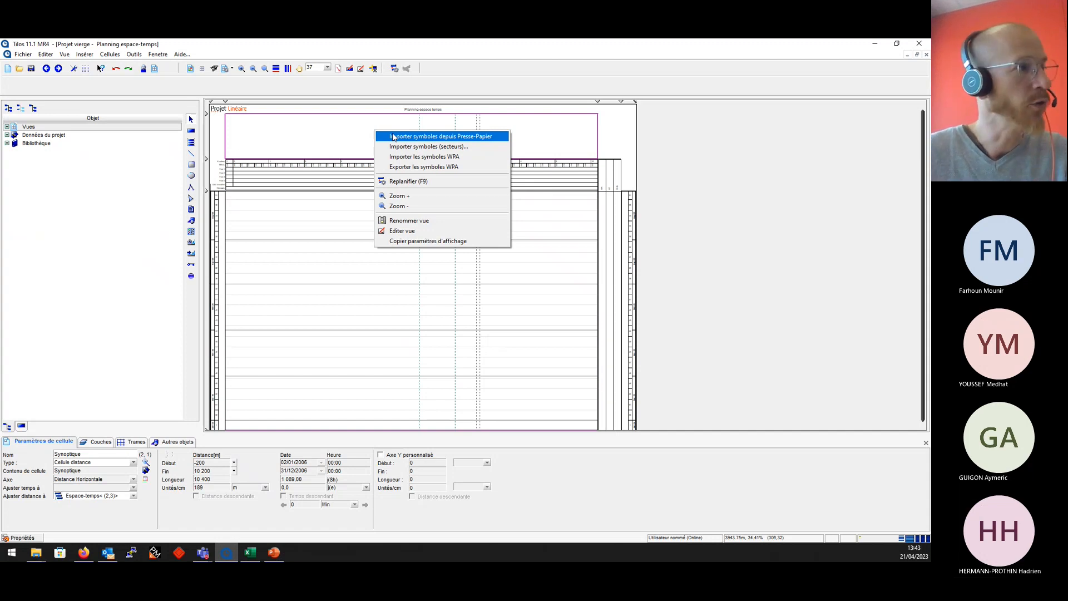
left_click(394, 137)
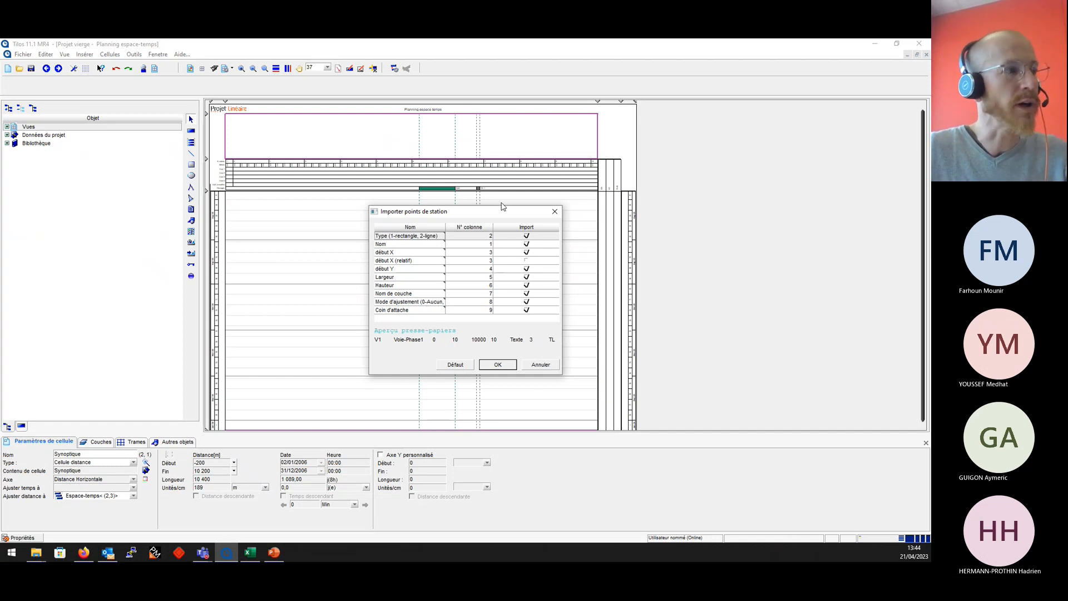
left_click(498, 365)
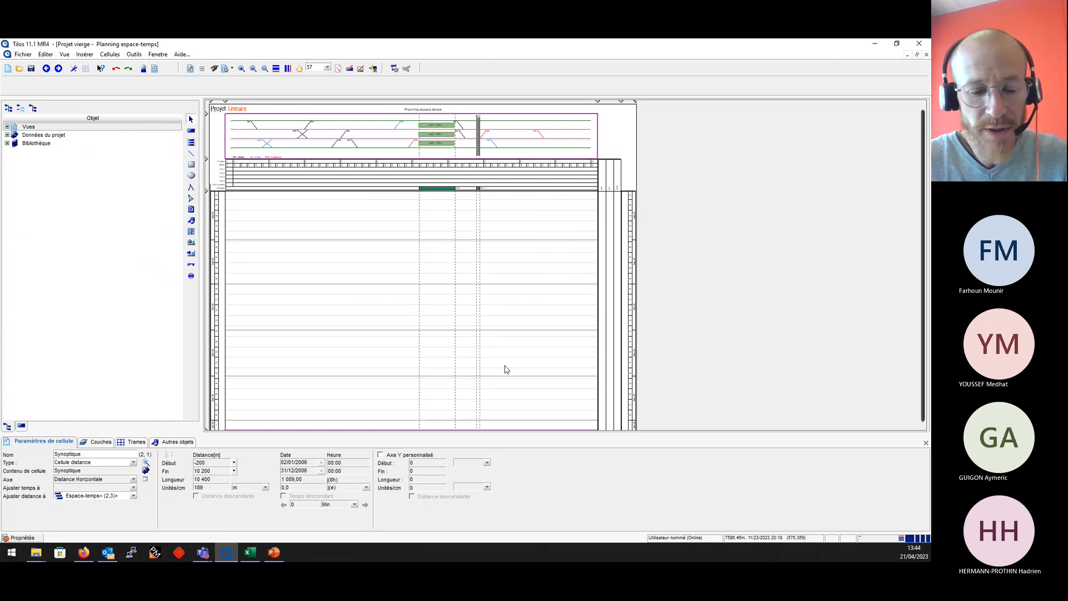
Inspect the imported track diagram along its length, including the tracks, switches, platforms, road crossing and legend.
left_click(201, 69)
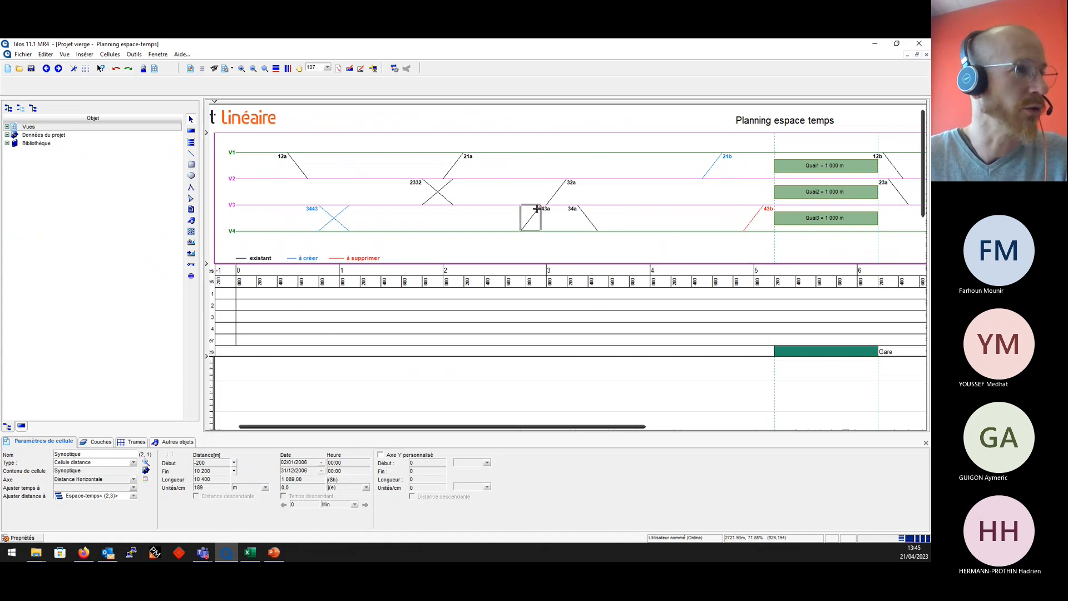
scroll(562, 214, "down", 1)
left_click_drag(654, 427, 789, 434)
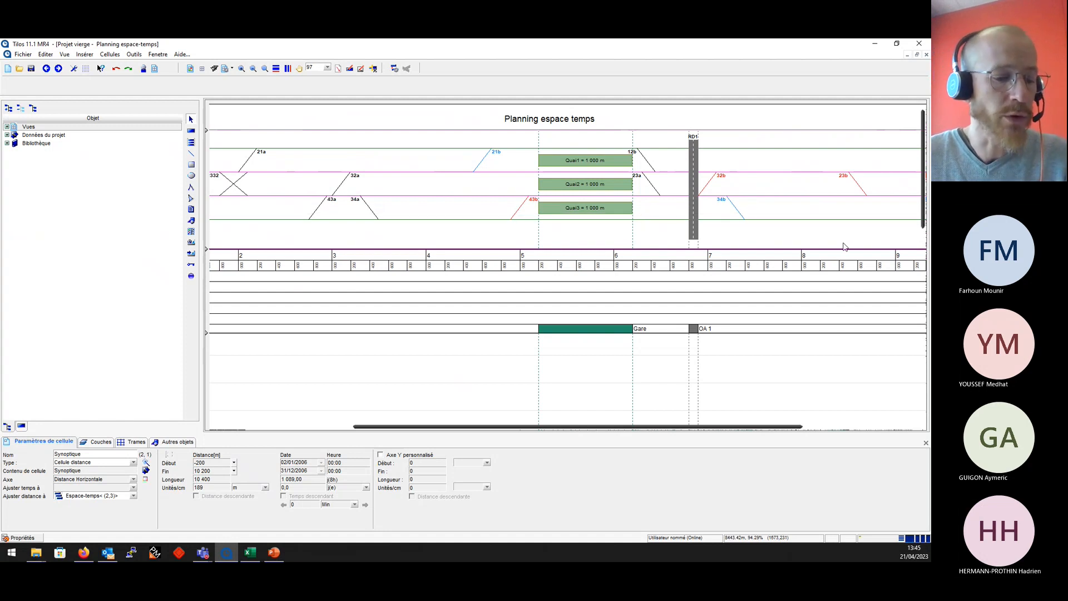
scroll(843, 246, "down", 2)
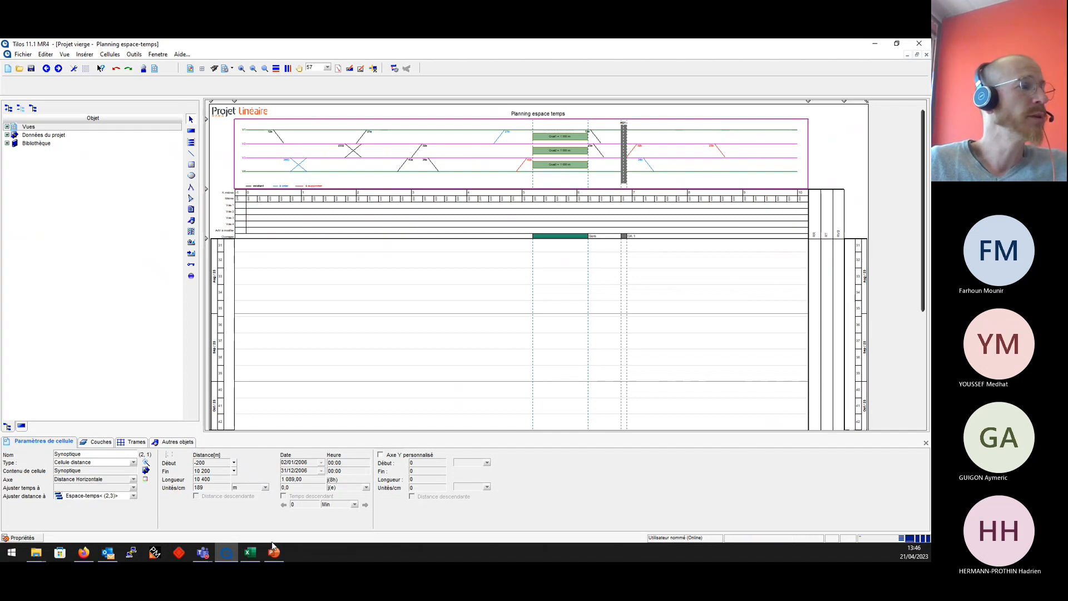
Switch to the Excel data workbook and review the Secteurs sheet's Zones Travaux tables, especially the start, end and type columns for Voie 1.
left_click(257, 553)
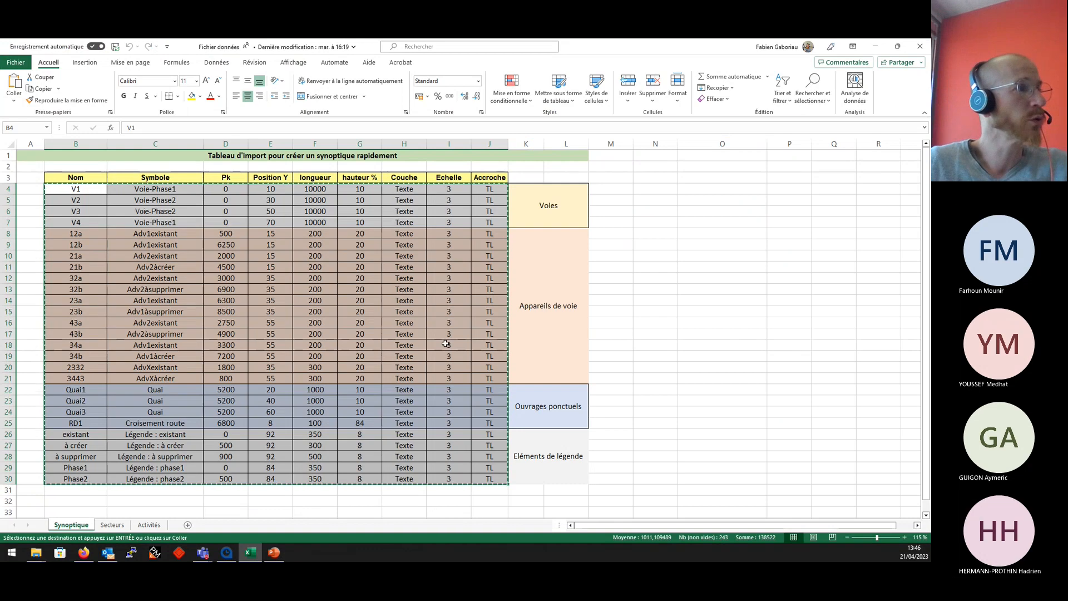
left_click(113, 526)
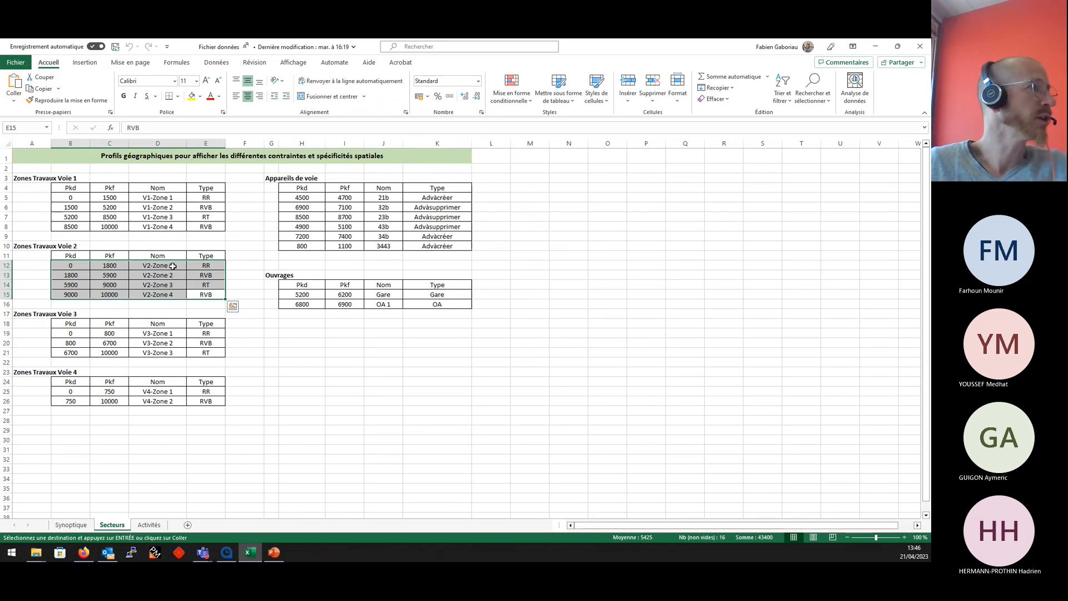
left_click(202, 225)
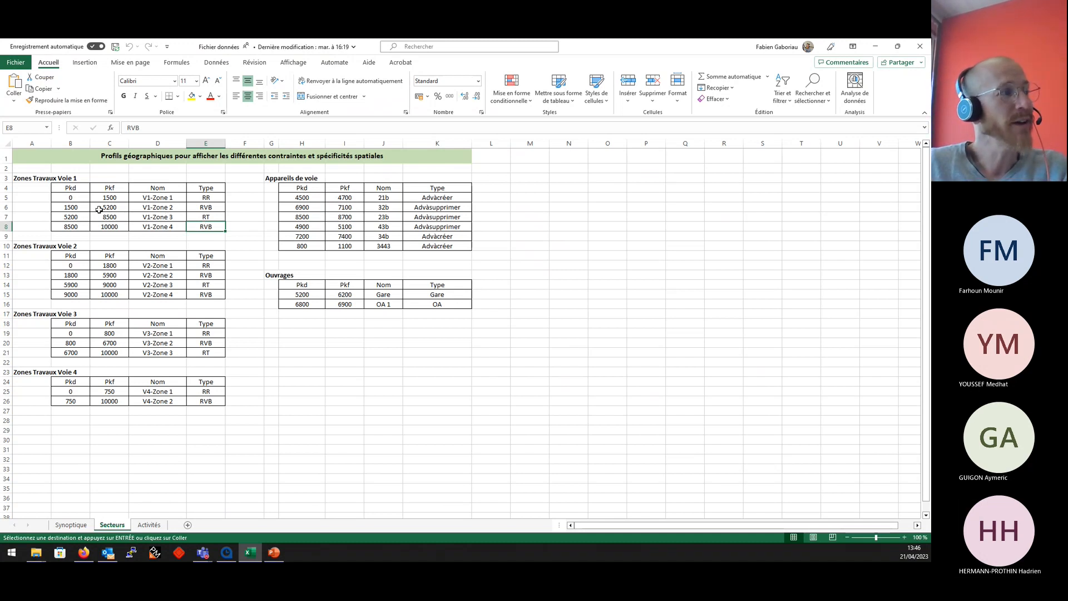
left_click(74, 195)
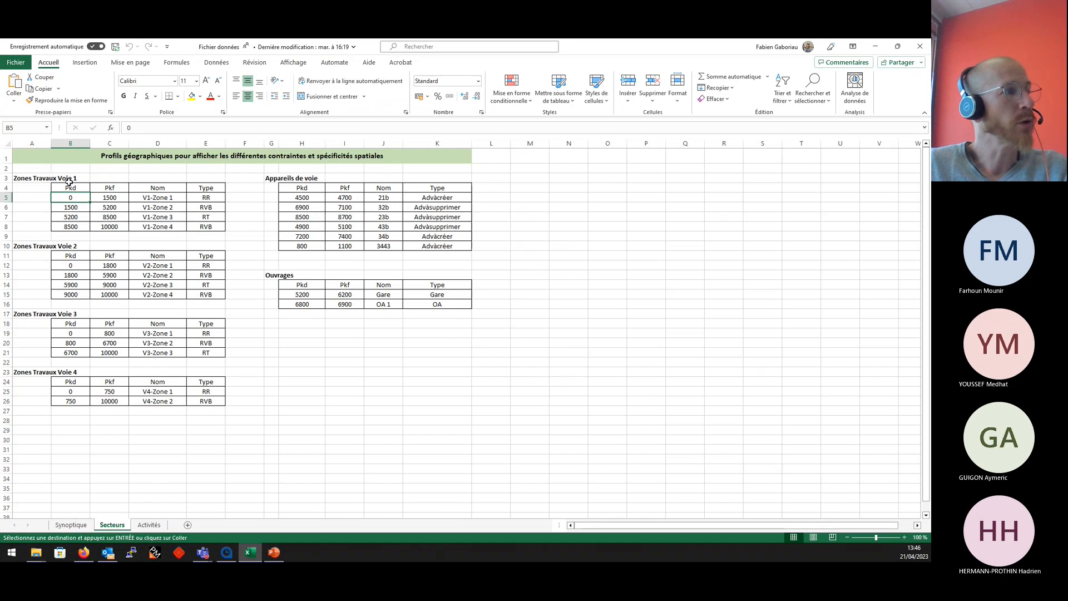
left_click(105, 198)
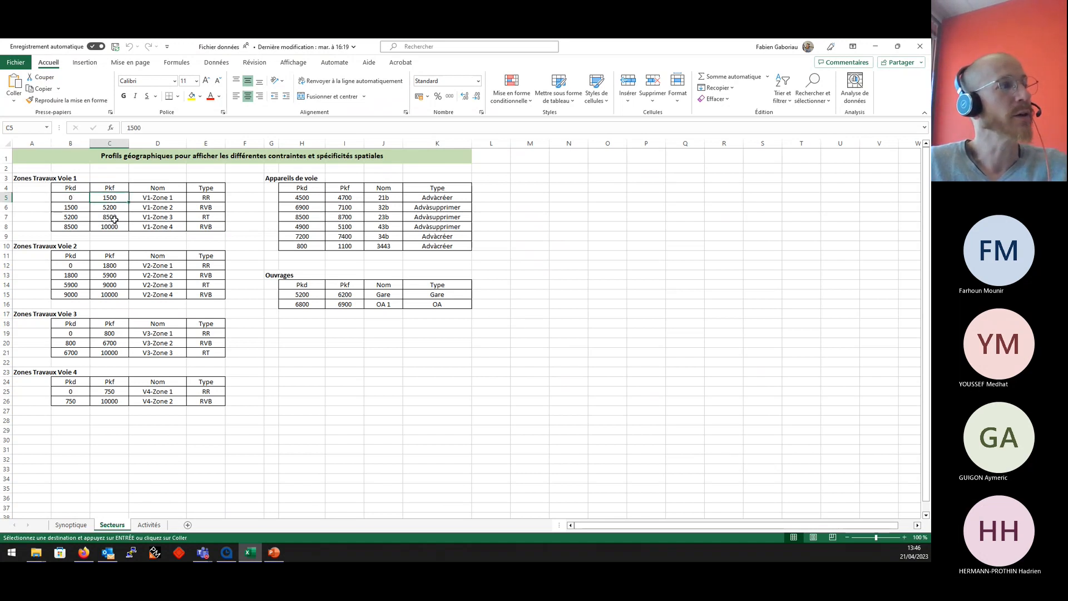
left_click(208, 198)
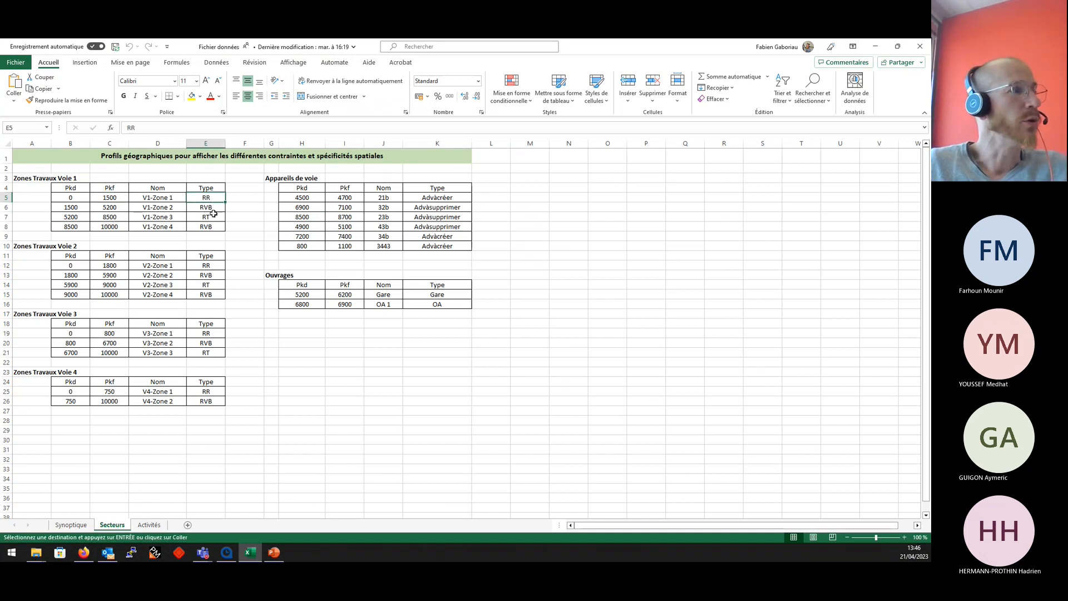
left_click(212, 208)
left_click(212, 217)
left_click(212, 227)
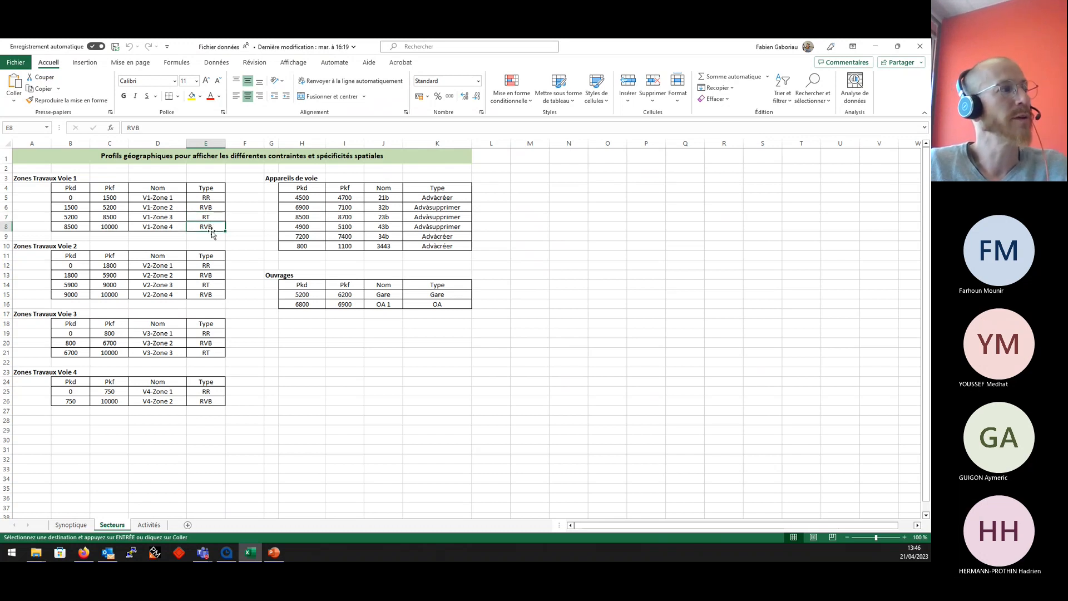
left_click_drag(68, 265, 192, 298)
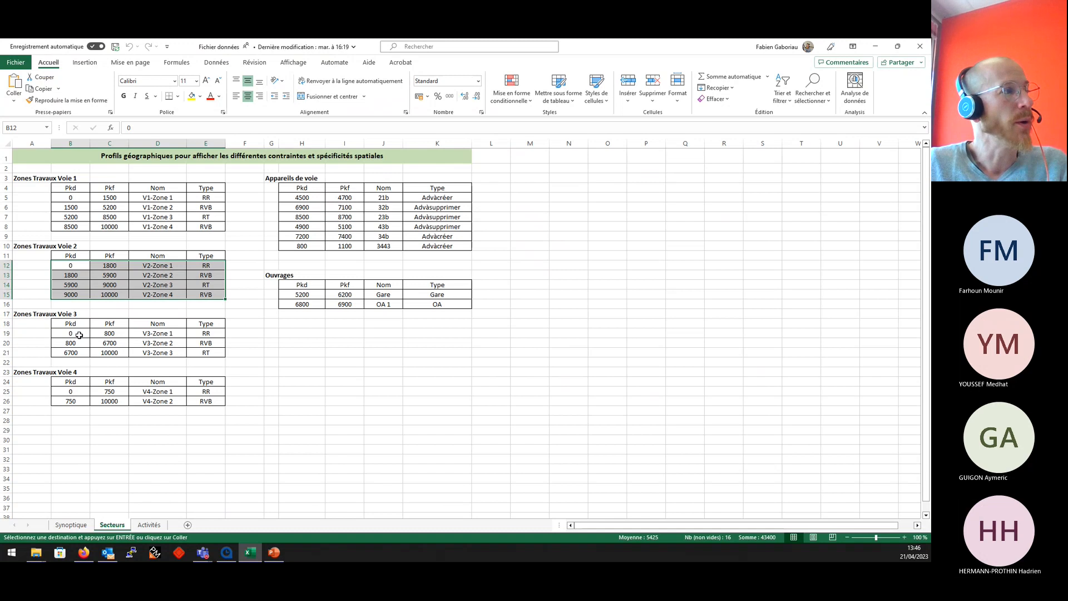
Copy the Voie 1 work zones without the headers (B5:E8) and switch back to Tilos.
left_click_drag(66, 198, 199, 224)
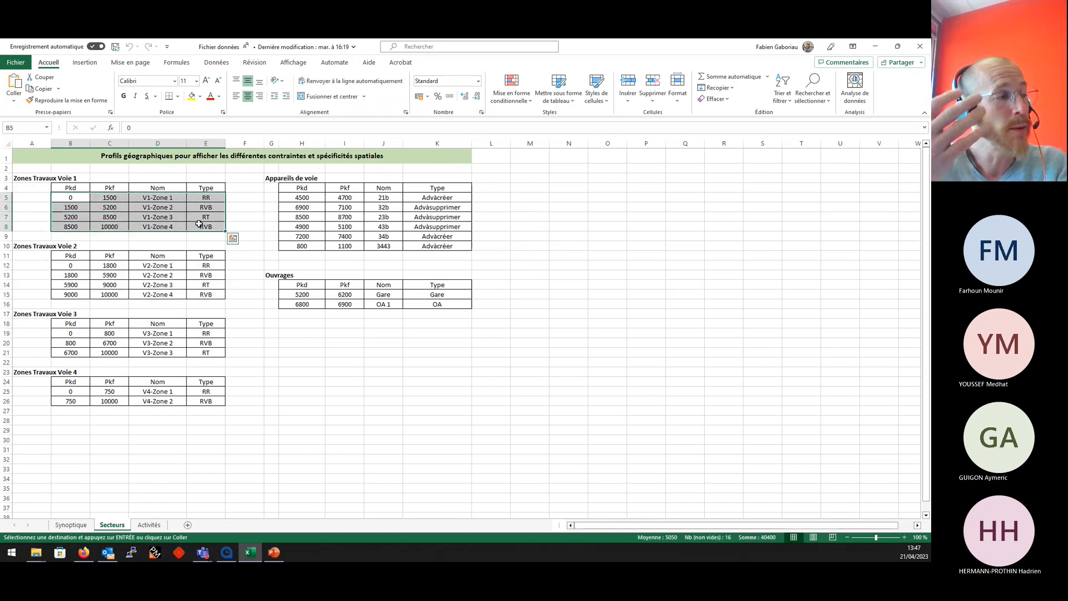
key("ctrl+c")
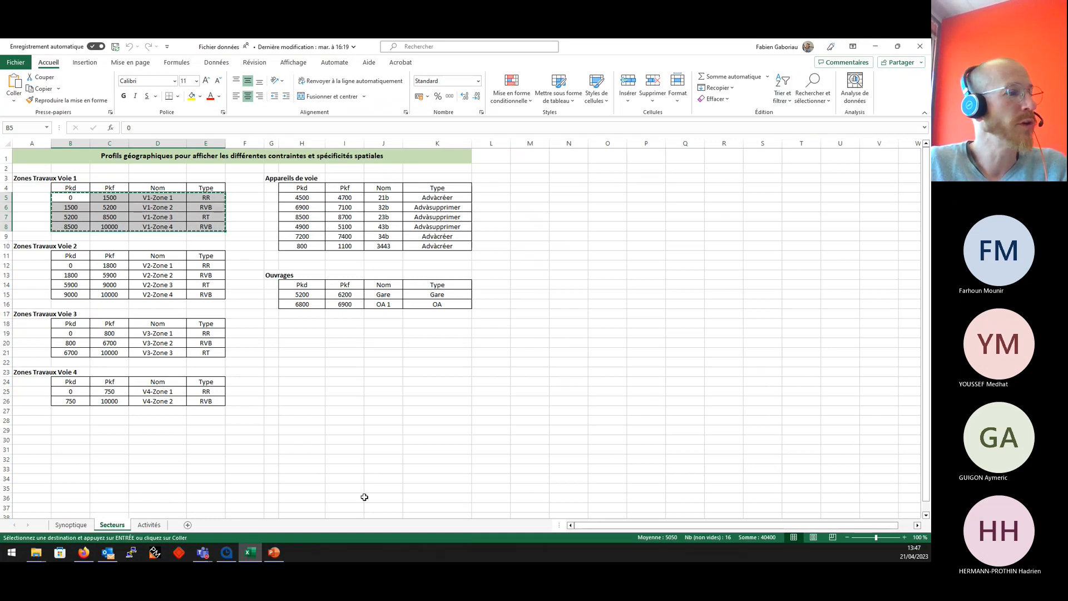
left_click(226, 552)
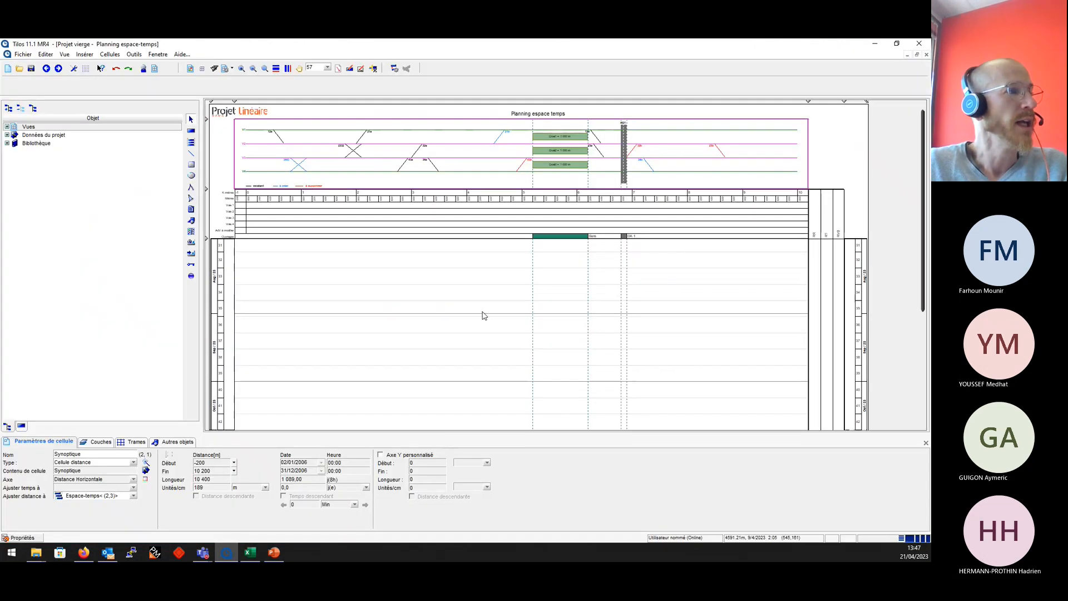
Select the distance ruler below the track diagram, enlarge its line settings area and select the Voie 1 line.
scroll(269, 208, "up", 2)
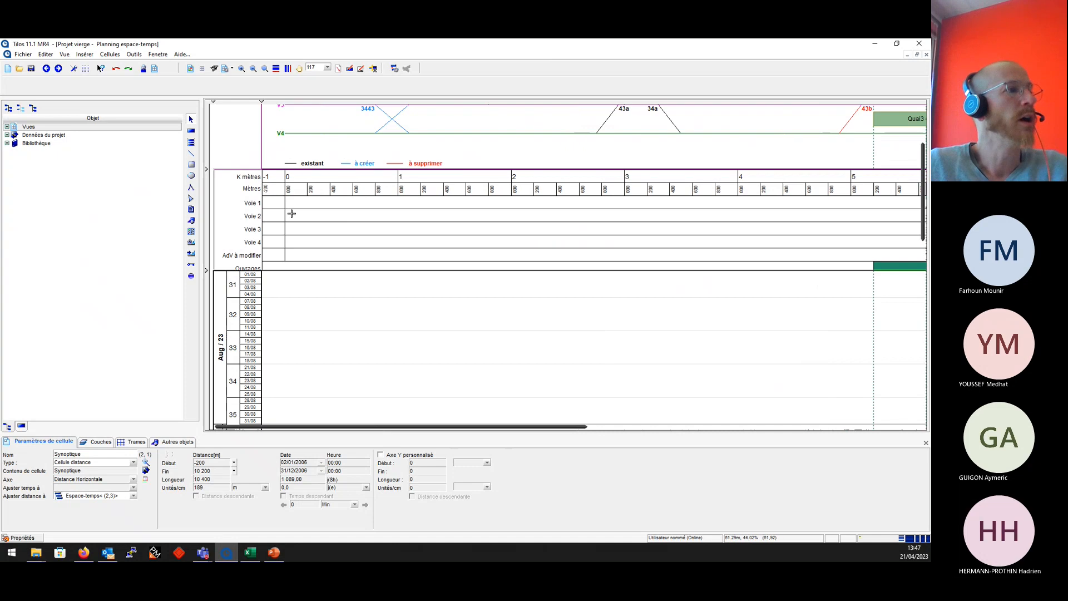
left_click(289, 206)
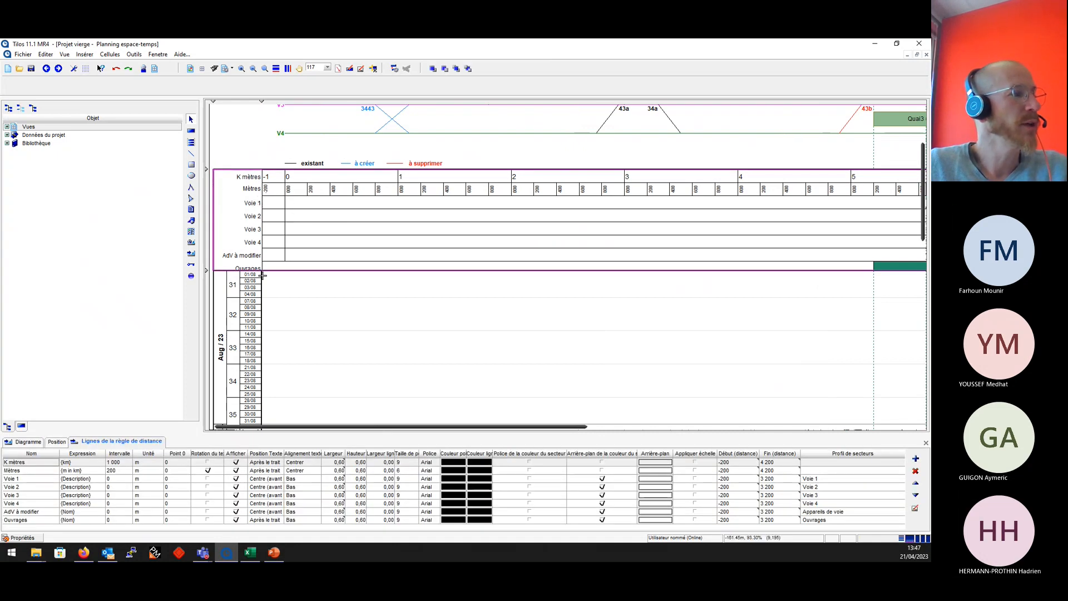
left_click_drag(221, 431, 221, 395)
left_click(44, 445)
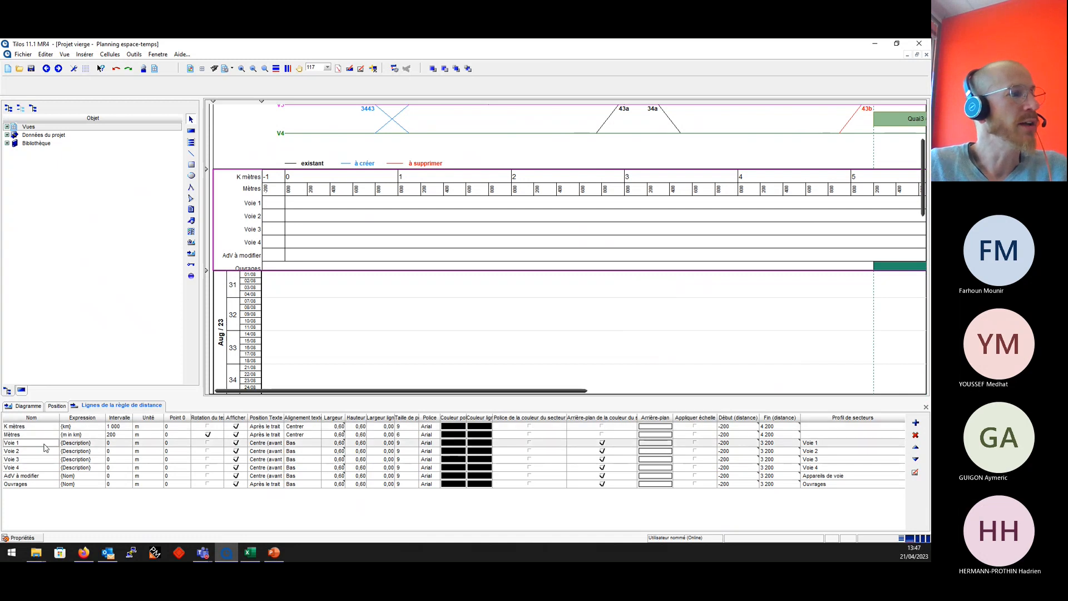
Go through the distance ruler's lines from Voie 1 to AdV à modifier and back.
key("Down")
key("Down")
key("Down")
key("Down")
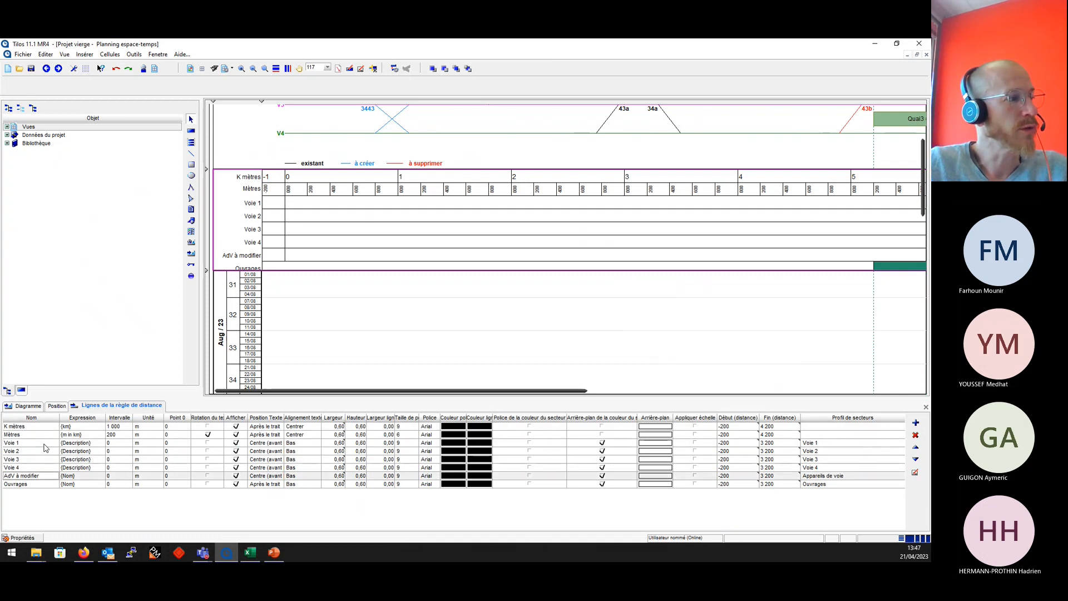
key("Up")
key("Up")
key("Up")
key("Up")
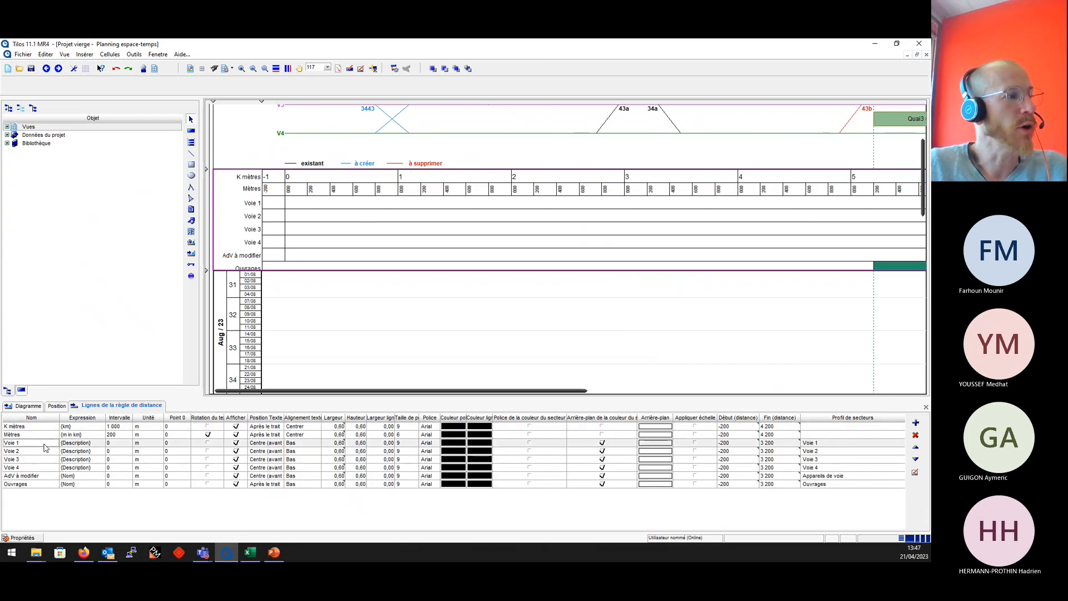
Create a Voie 1 sector profile for the Voie 1 ruler line by importing the copied zones from the clipboard with the proposed column mapping.
double_click(44, 443)
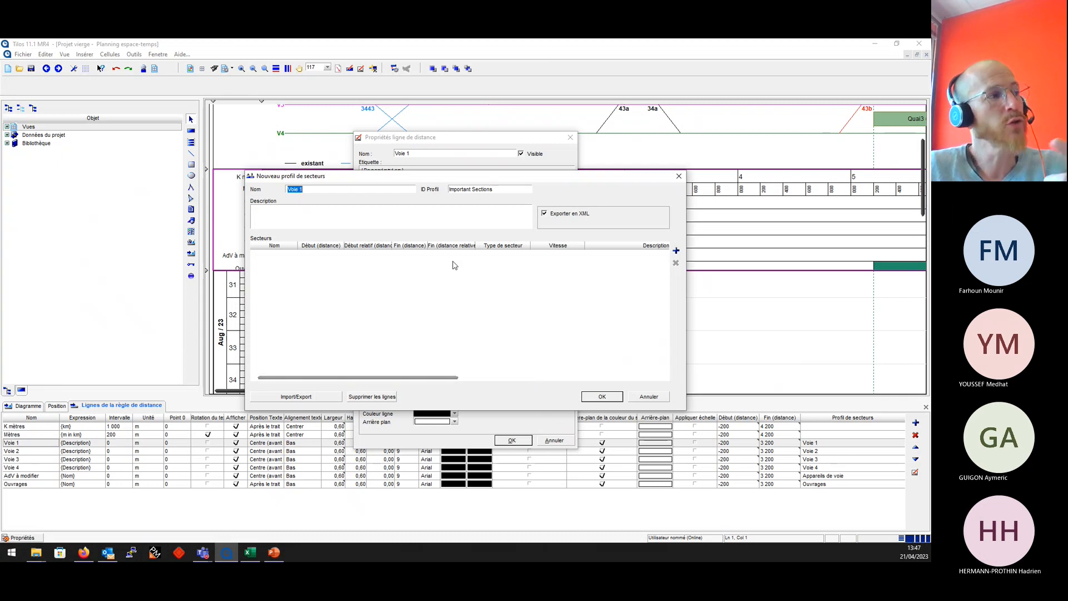
left_click(314, 396)
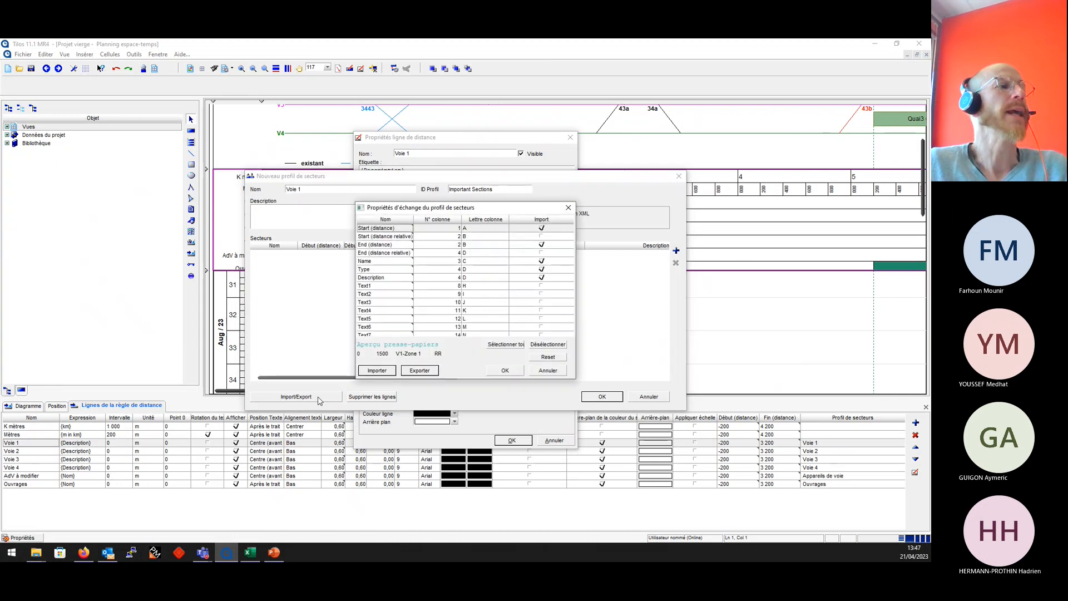
left_click(383, 371)
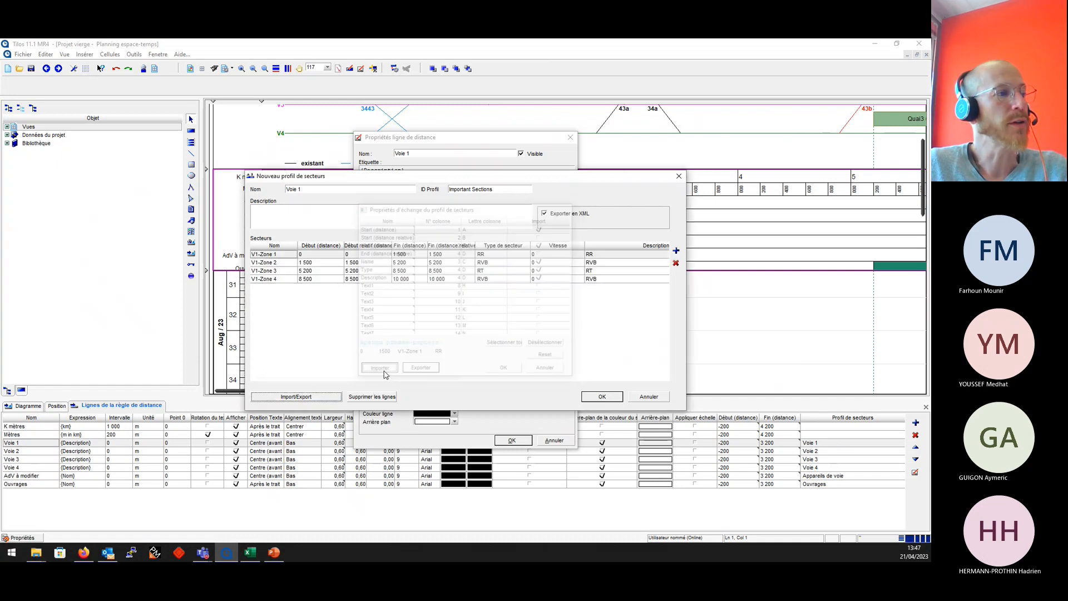
left_click(603, 396)
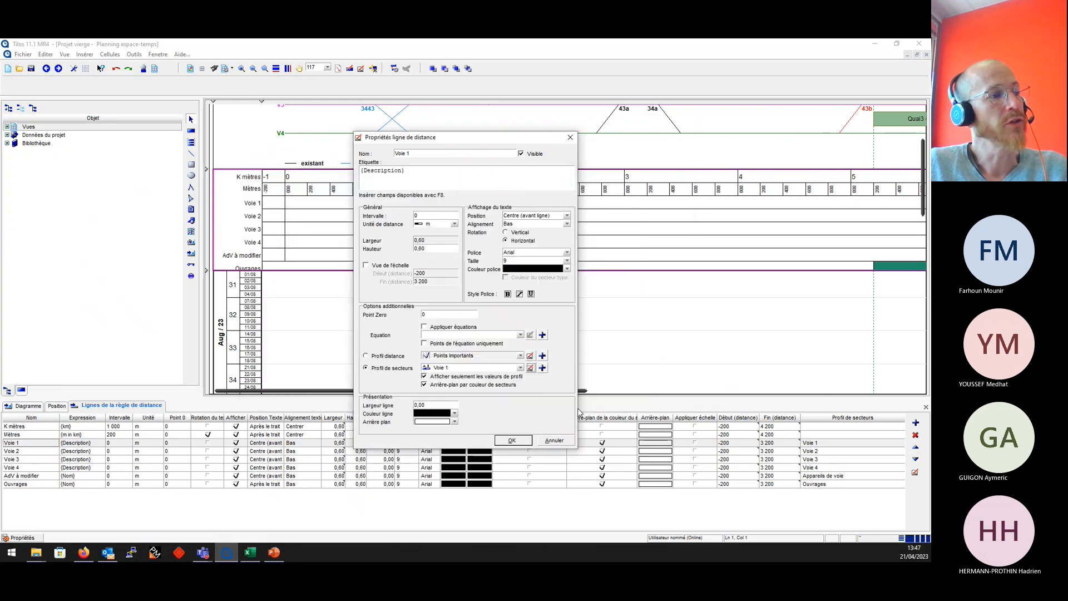
left_click(512, 440)
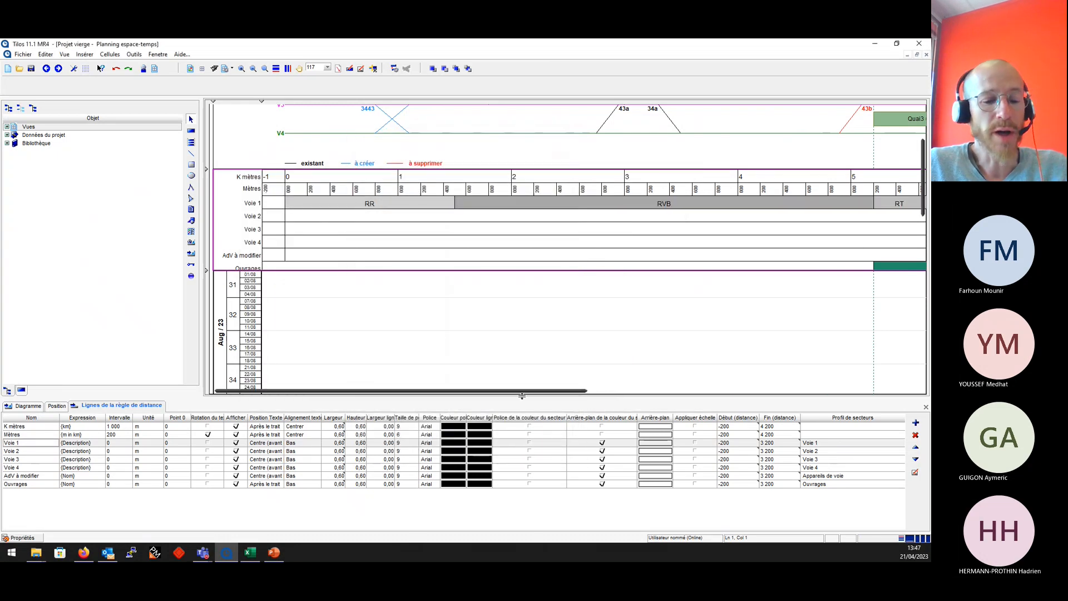
Open the Voie 2 ruler line's properties and copy the Voie 2 work zones (B12:E15) from the Excel Secteurs sheet.
scroll(580, 348, "down", 2)
scroll(579, 348, "down", 1)
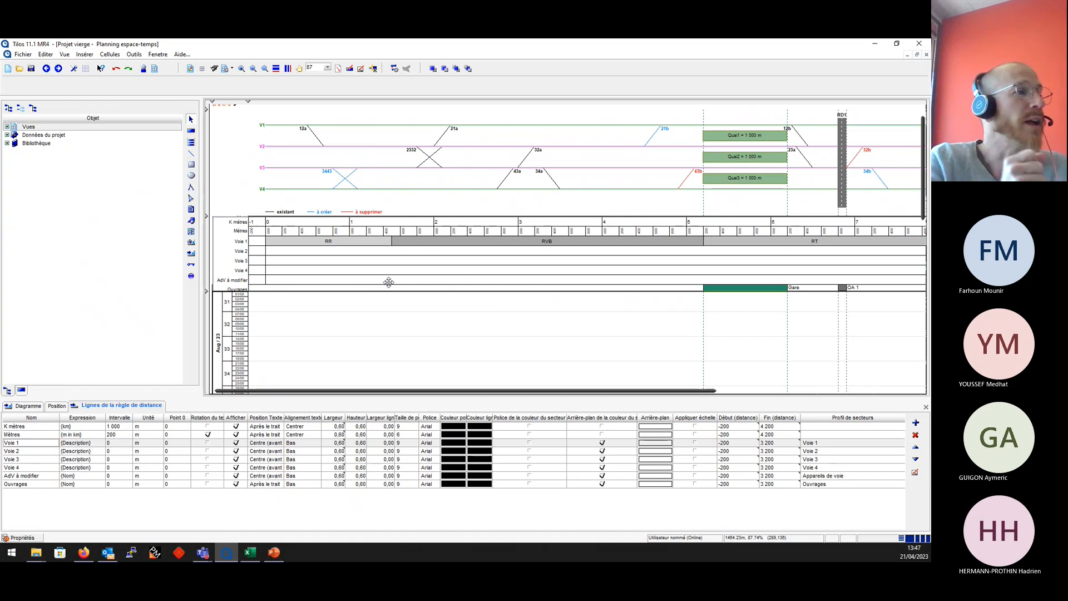
scroll(355, 273, "down", 1)
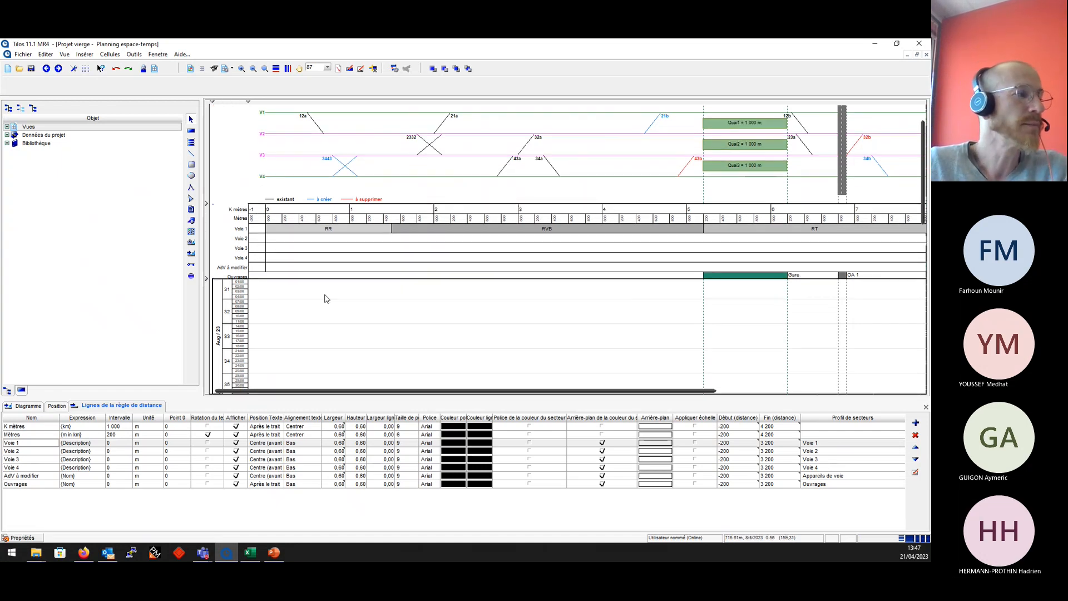
double_click(39, 451)
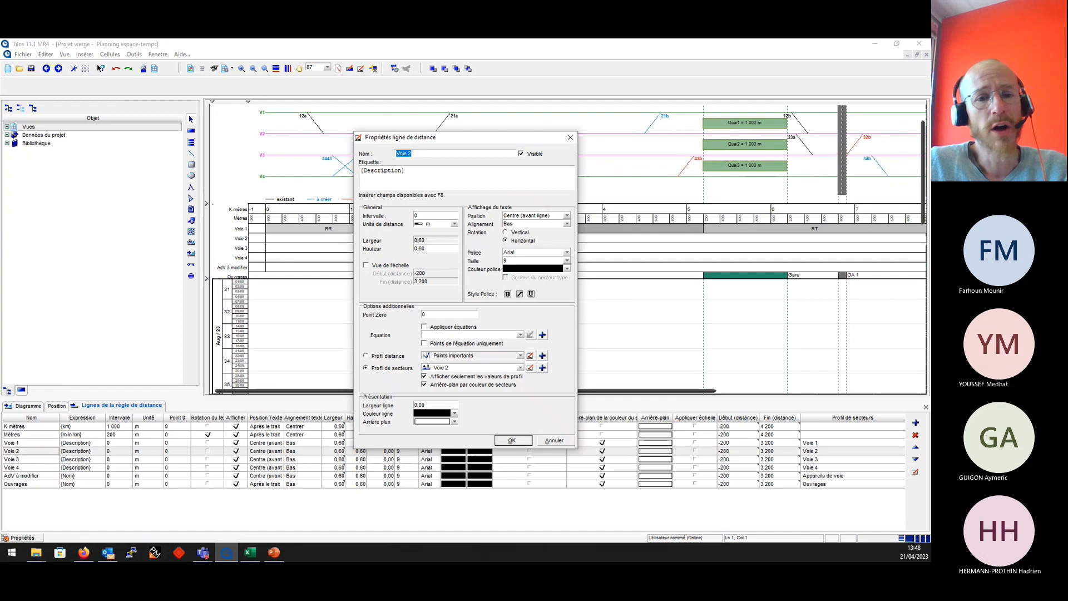
left_click(250, 552)
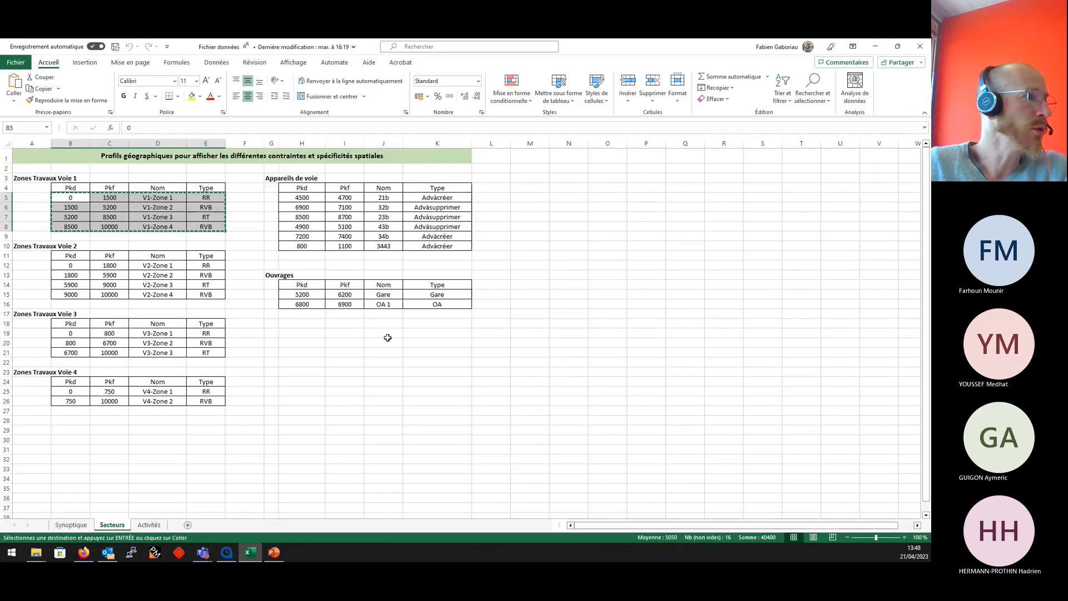
left_click(76, 267)
left_click_drag(76, 268, 210, 298)
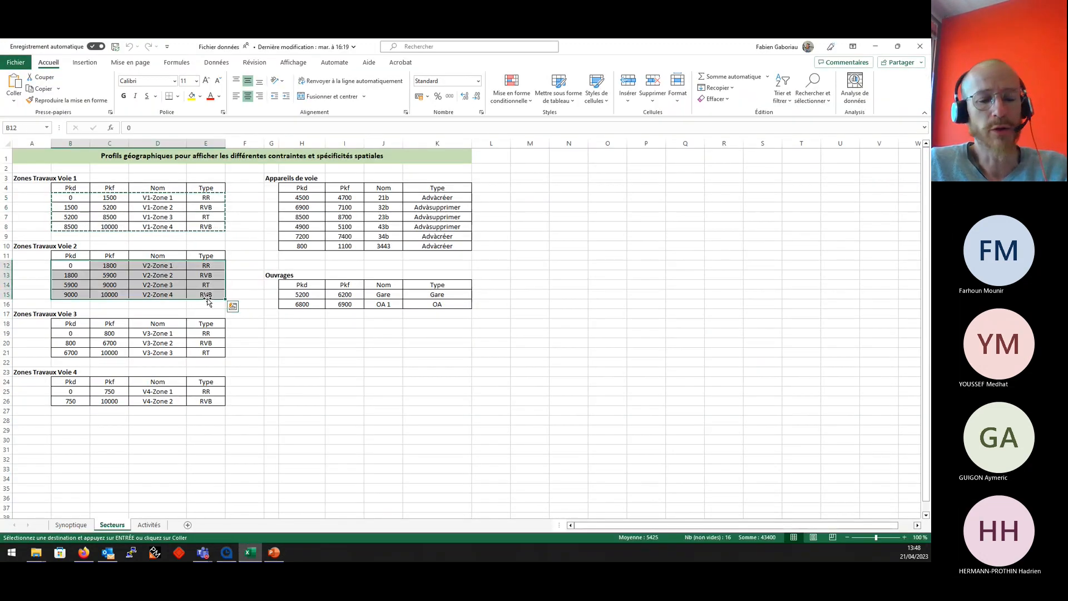
key("ctrl+c")
Return to Tilos and create a Voie 2 sector profile for the Voie 2 ruler line by importing the copied zones.
left_click(875, 46)
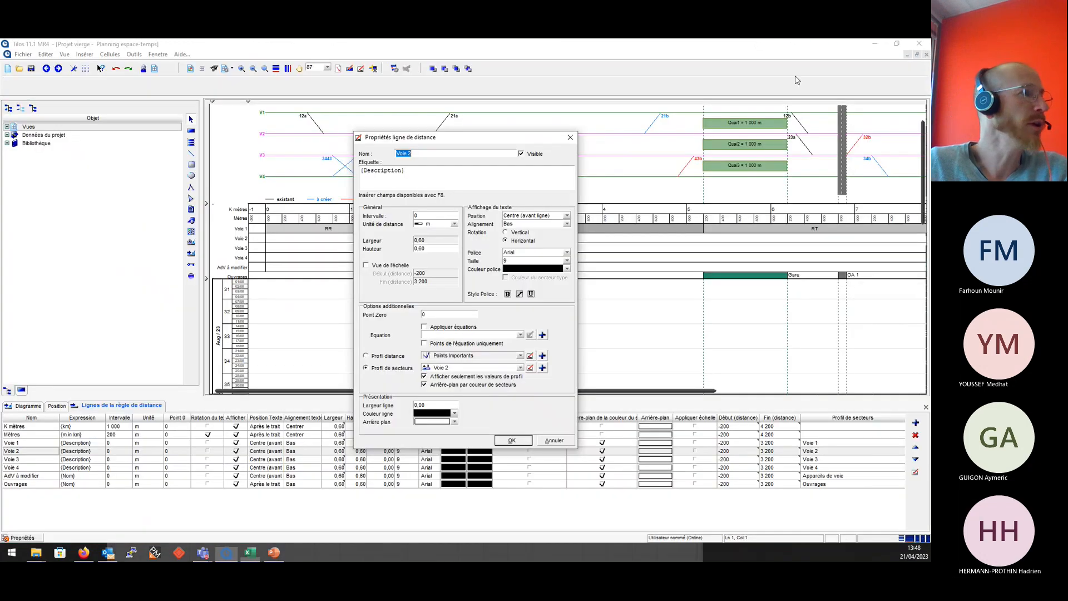
left_click(542, 368)
left_click(296, 396)
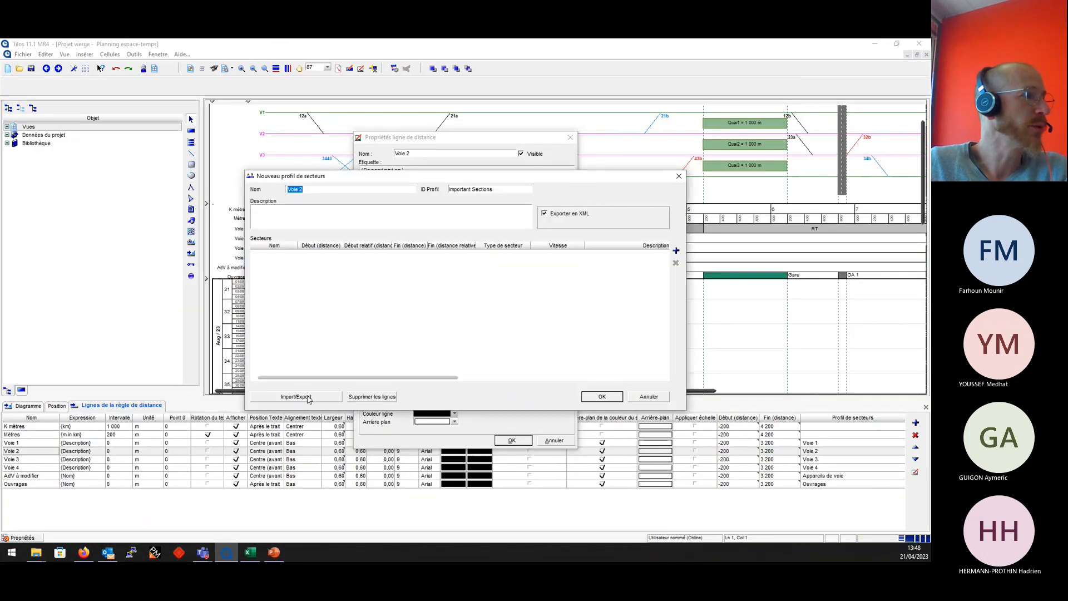
left_click(374, 376)
left_click(602, 396)
left_click(511, 440)
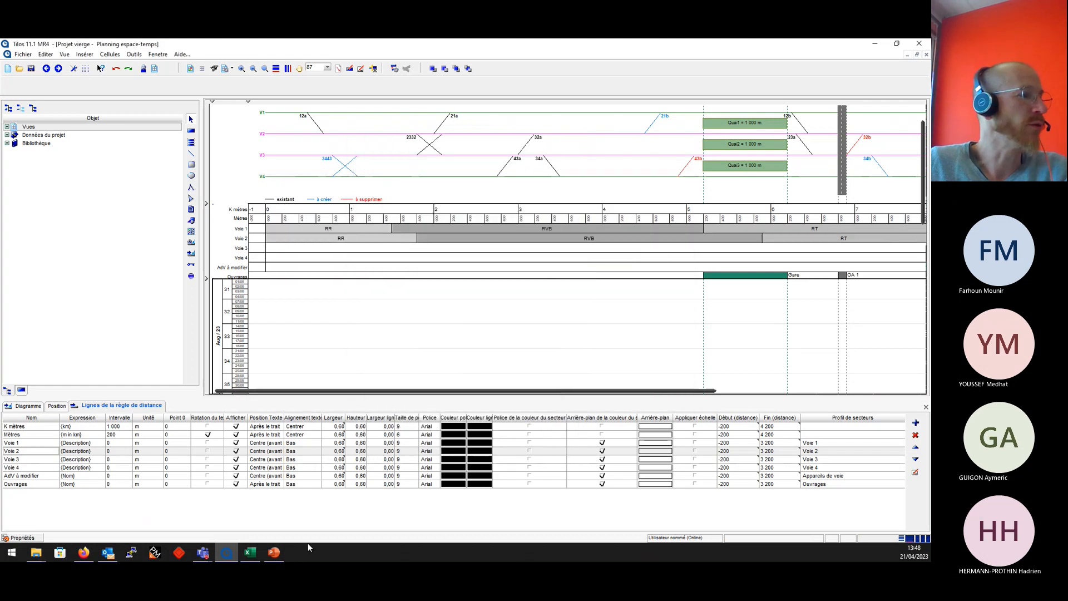
Switch to Excel and copy the Voie 3 work zones without the headers (B19:E21).
left_click(251, 552)
left_click_drag(70, 332, 206, 360)
key("ctrl+c")
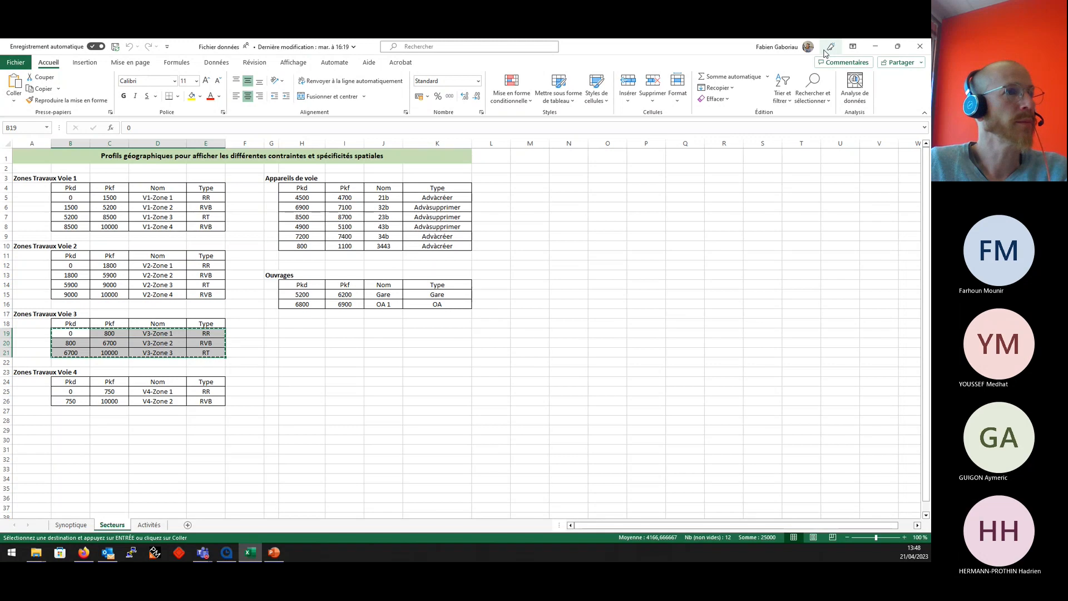
Return to Tilos and create a Voie 3 sector profile for the Voie 3 ruler line by importing the copied zones.
left_click(875, 46)
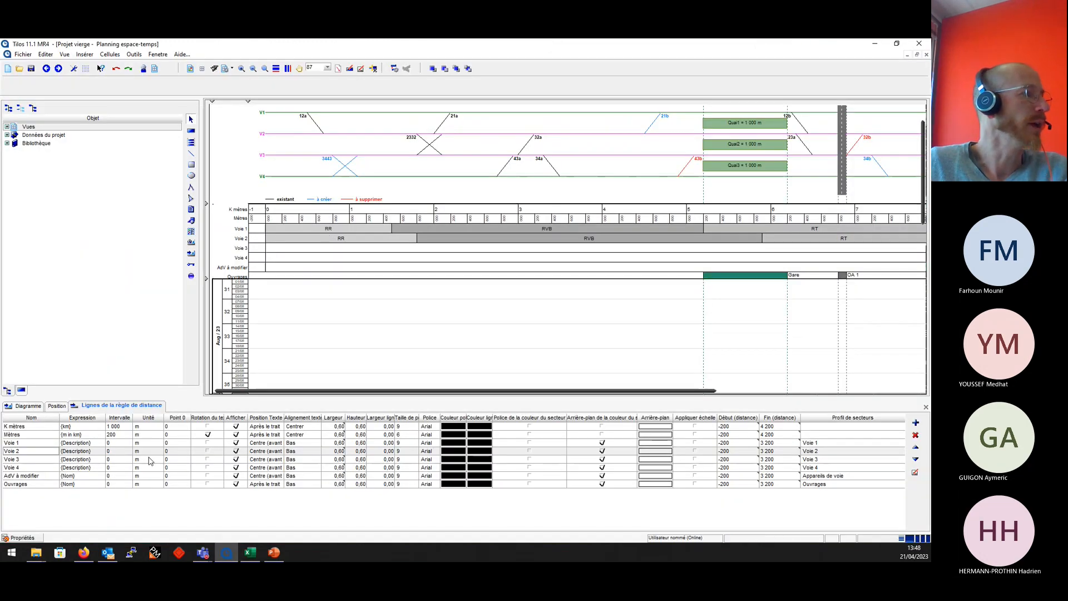
left_click(15, 461)
double_click(15, 461)
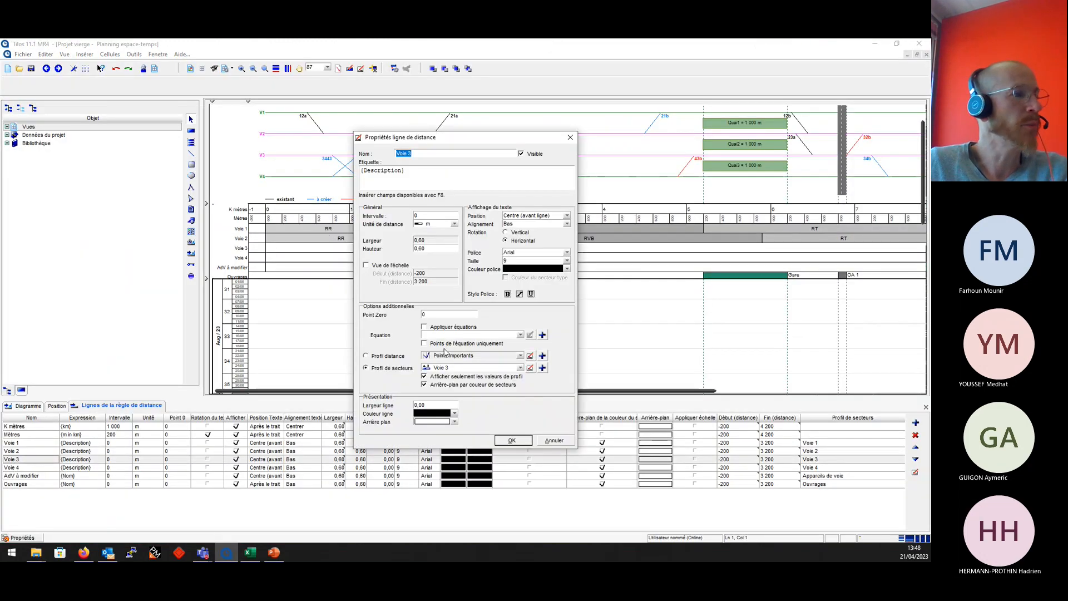
left_click(531, 370)
left_click(312, 396)
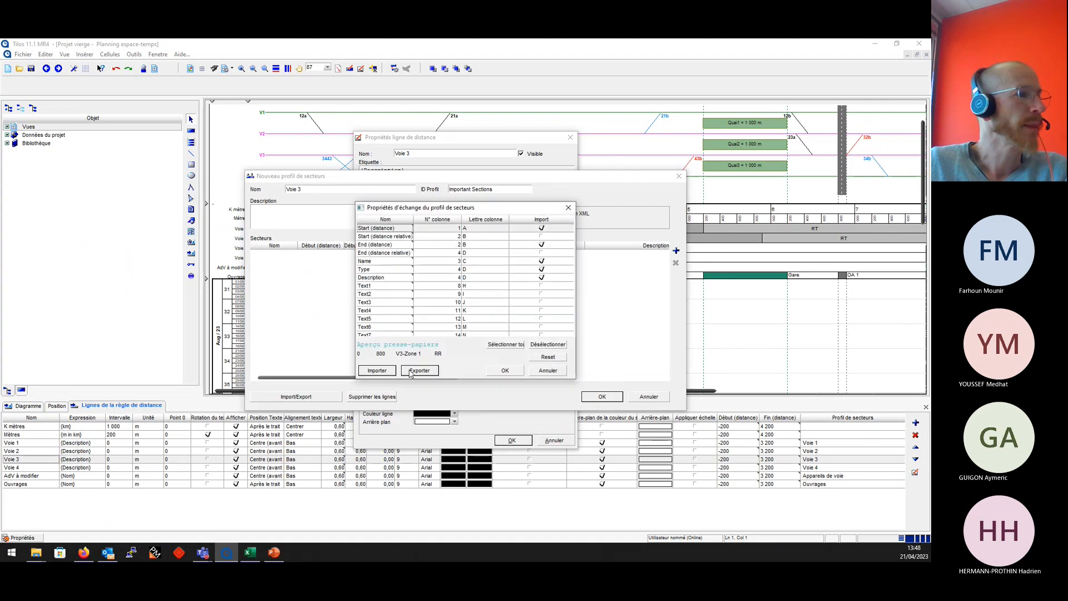
left_click(390, 375)
left_click(602, 396)
left_click(511, 440)
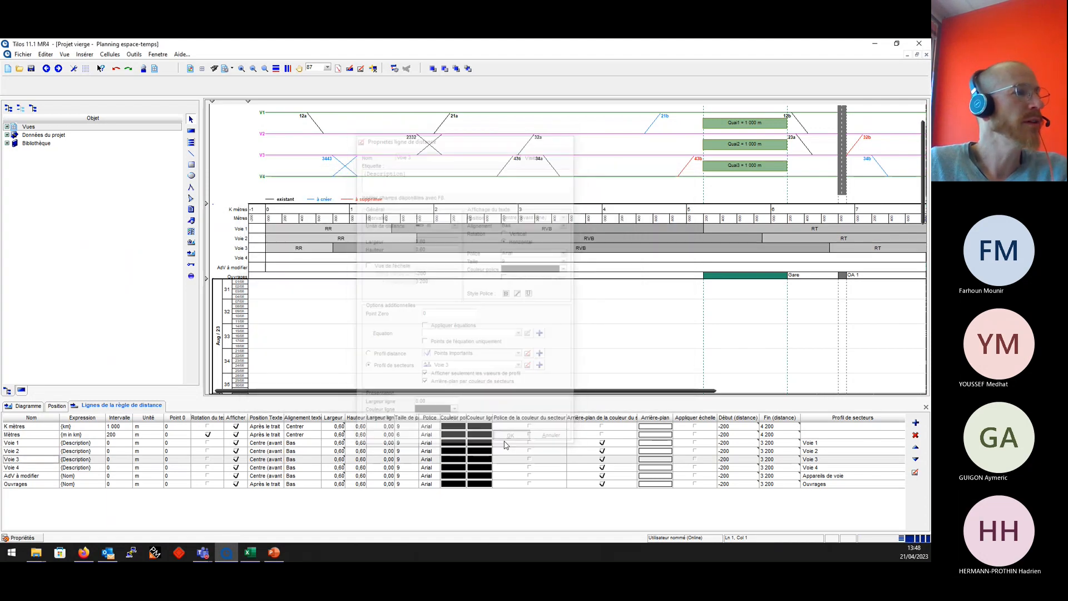
Switch to Excel and copy the Voie 4 work zones without the headers (B25:E26).
left_click(249, 551)
left_click_drag(75, 391, 202, 403)
key("ctrl+c")
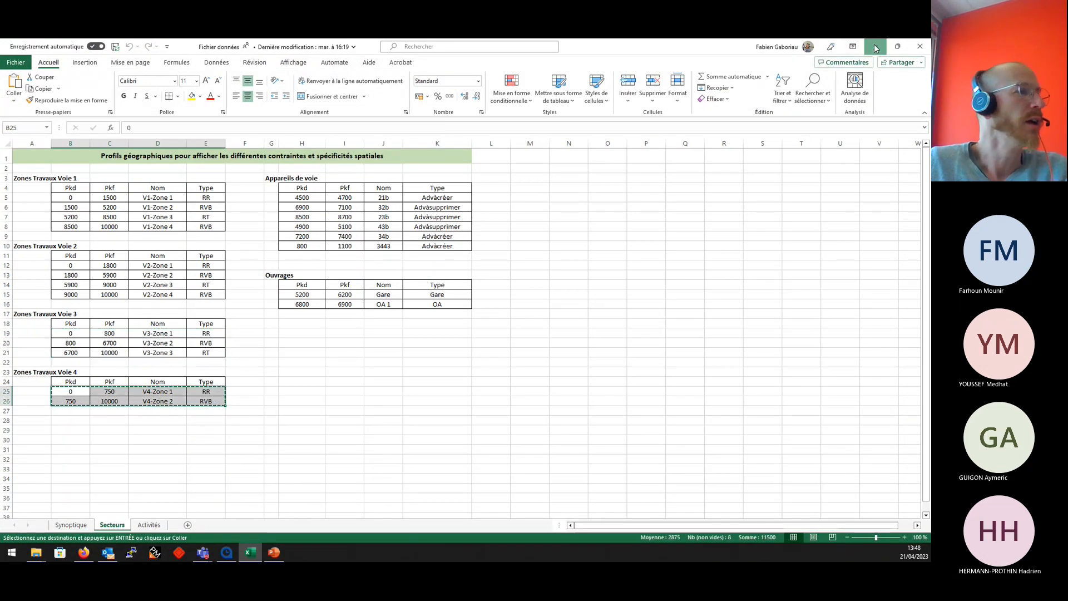
Return to Tilos and import the copied zones into the Voie 4 sector profile of the Voie 4 ruler line.
left_click(875, 46)
double_click(32, 469)
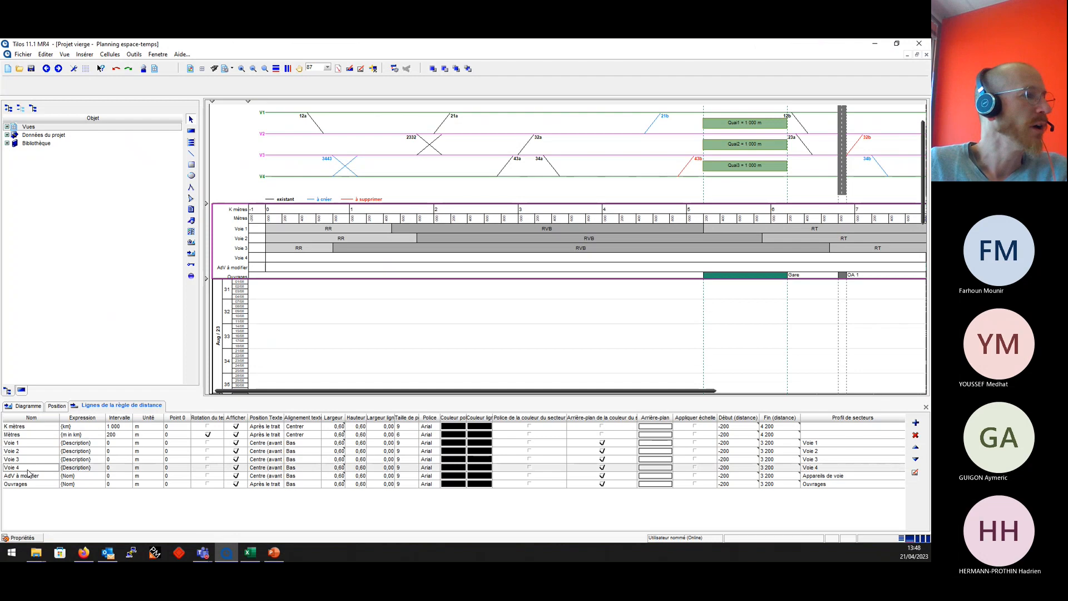
left_click(529, 367)
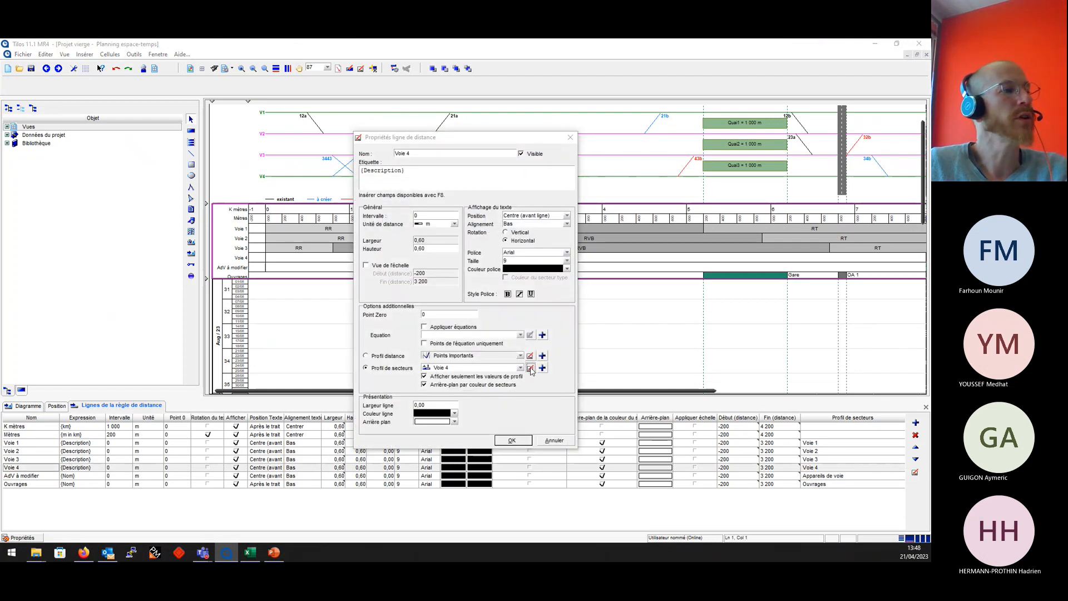
left_click(296, 396)
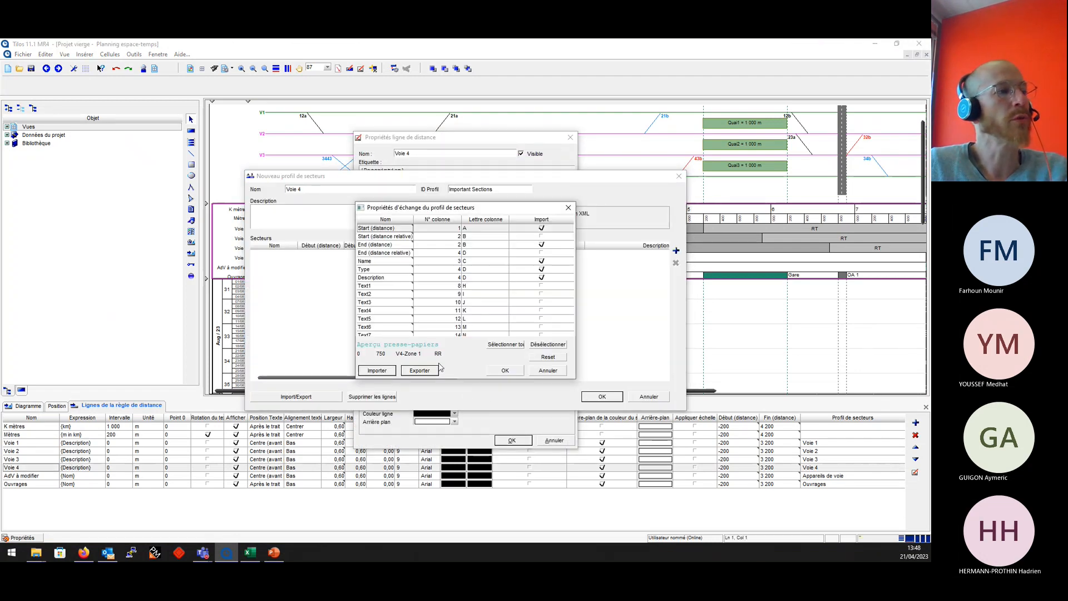
left_click(378, 370)
left_click(611, 396)
left_click(512, 440)
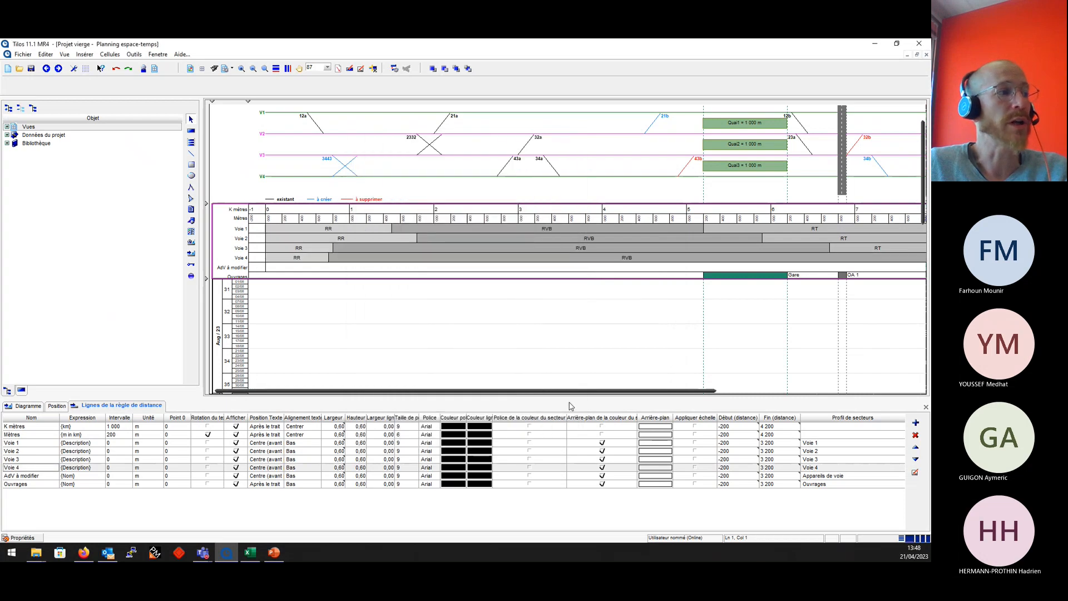
Switch to Excel and copy the Appareils de voie rows without the headers (H5:K10).
left_click(250, 553)
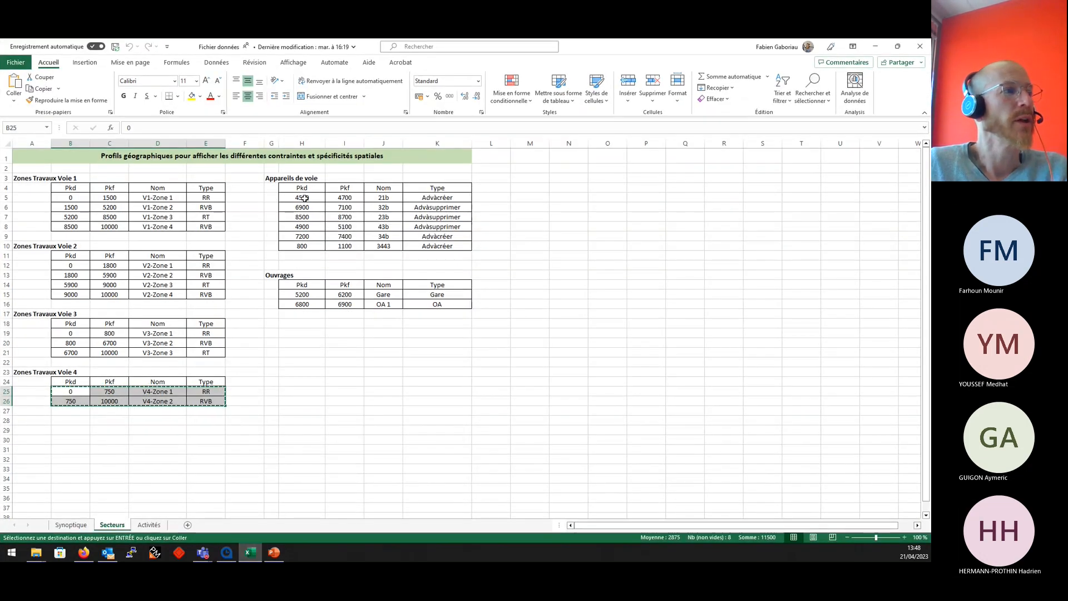
left_click_drag(302, 198, 421, 246)
key("ctrl+c")
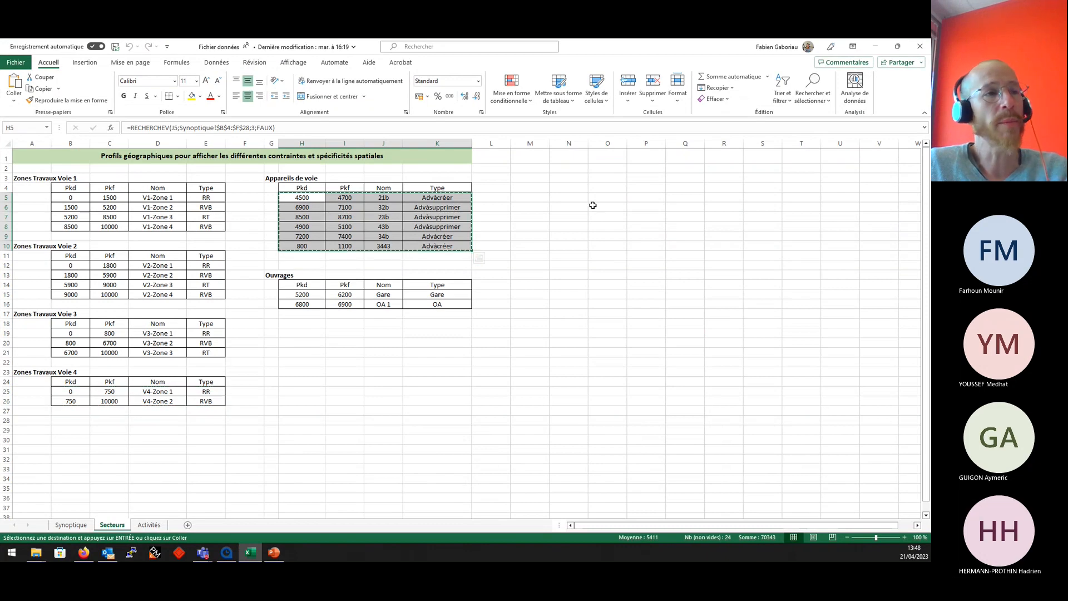
Return to Tilos and import the copied rows into the Appareils de voie sector profile of the AdV à modifier ruler line.
left_click(873, 49)
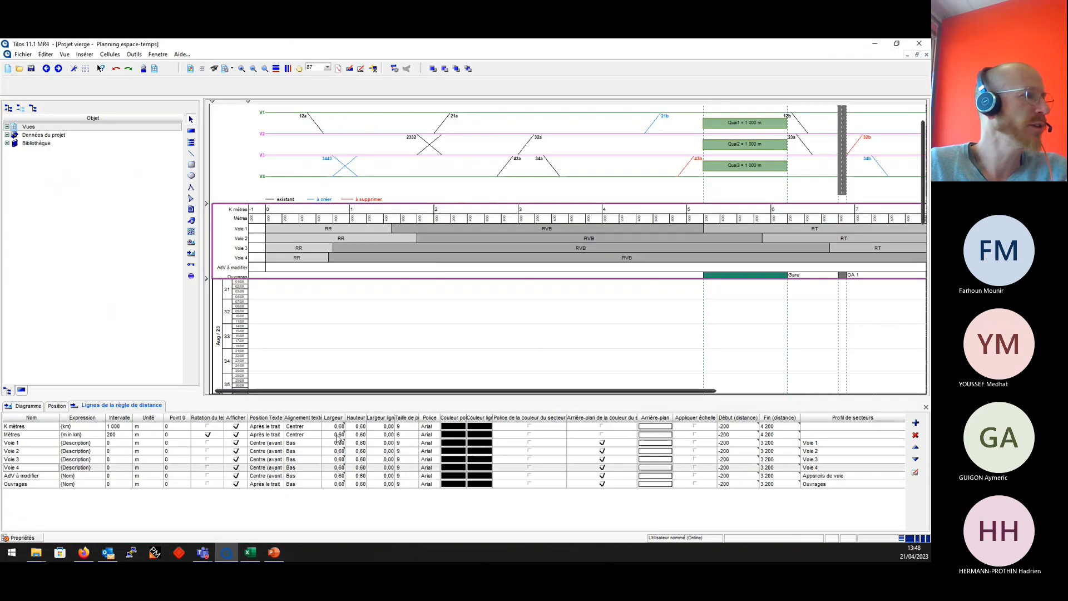
double_click(37, 477)
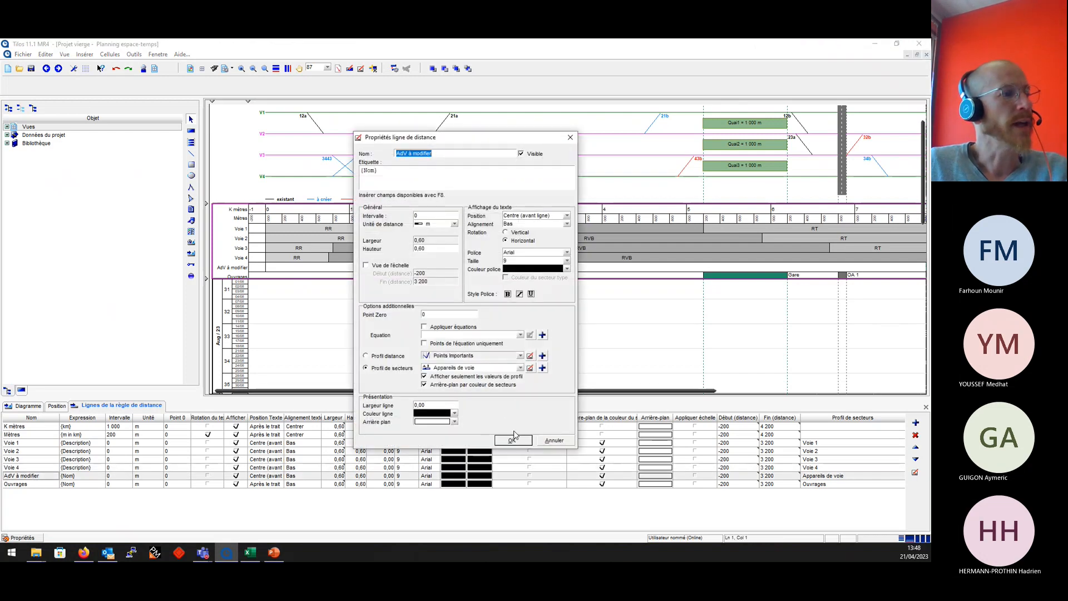
left_click(530, 368)
left_click(334, 397)
left_click(377, 370)
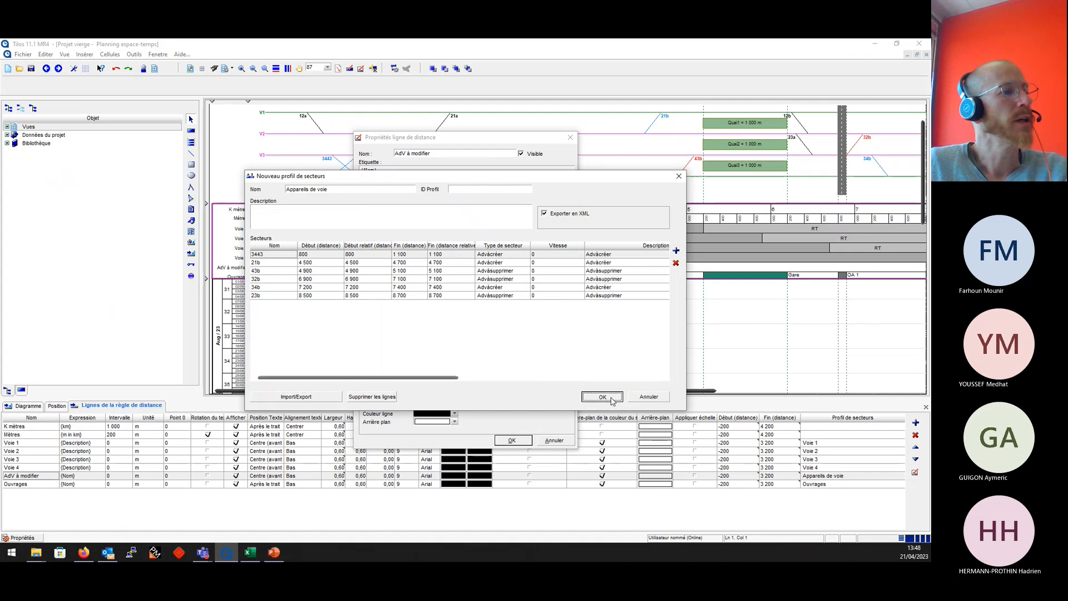
left_click(602, 396)
left_click(512, 439)
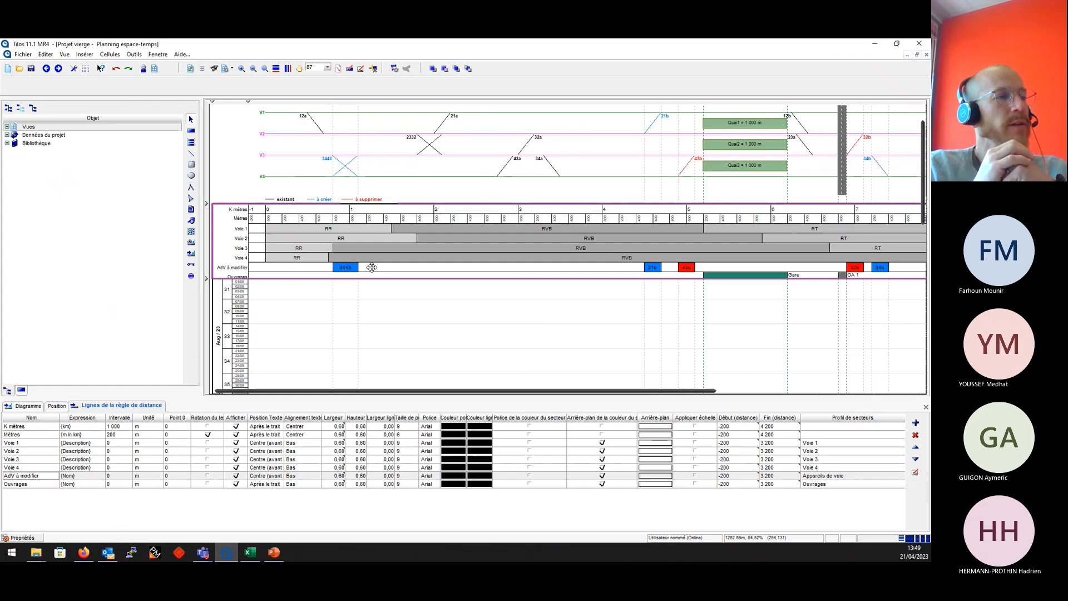
Save the project with its completed distance ruler sectors.
scroll(443, 291, "down", 2)
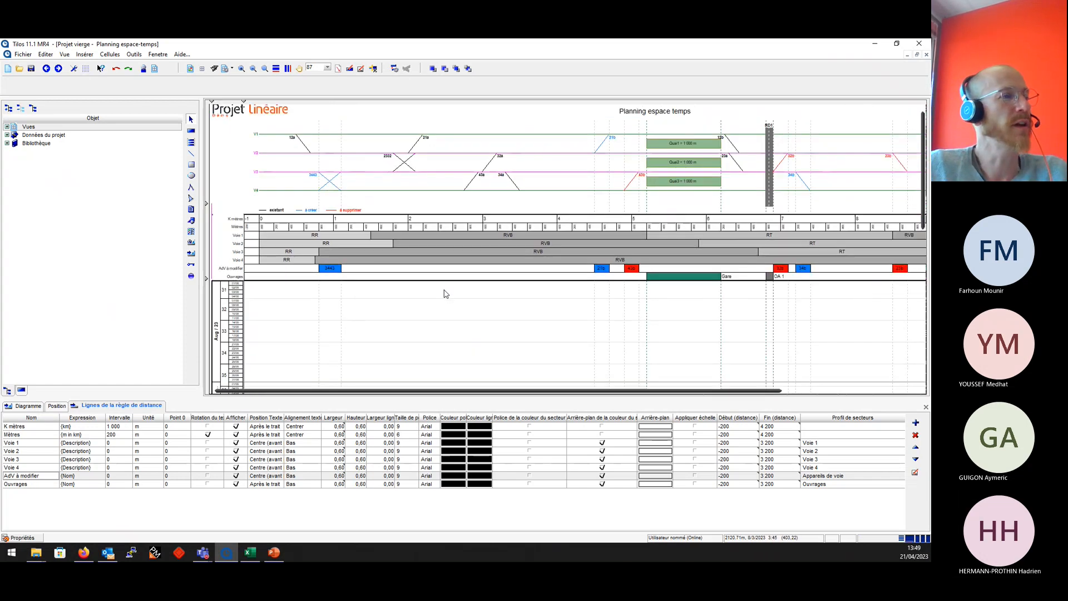
scroll(443, 293, "down", 1)
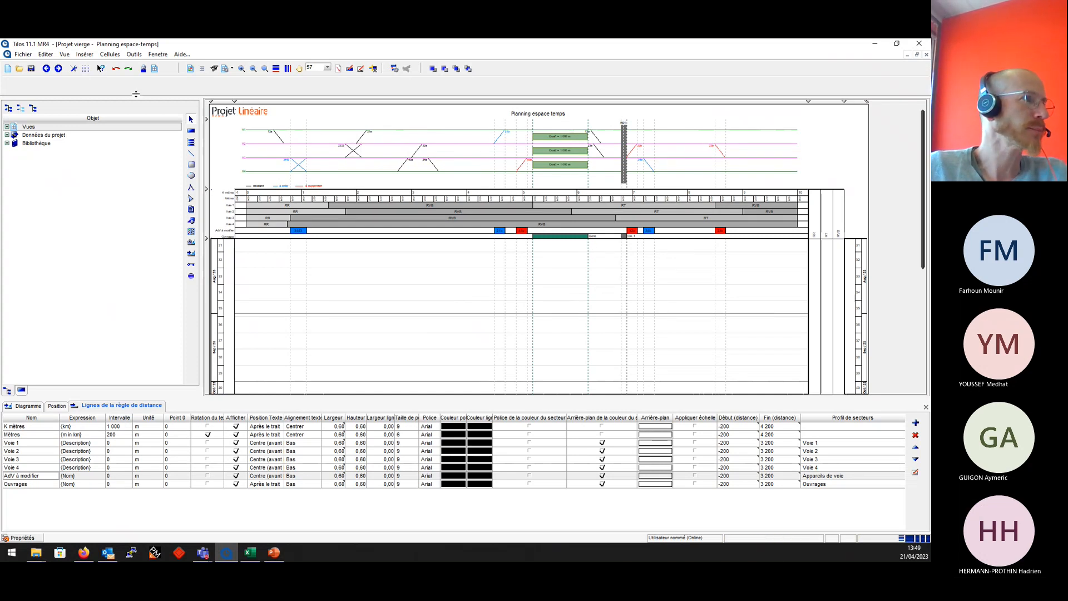
left_click(31, 68)
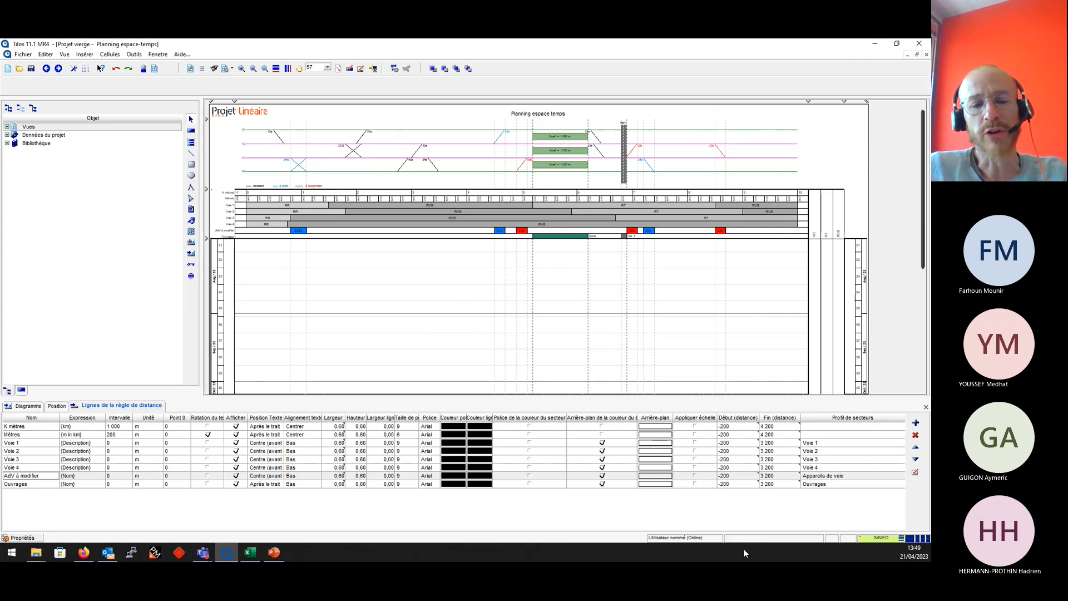
Switch to Excel and copy the Etape 1 DCE activities without the headers (B4:I10) from the Activités sheet.
key("alt+Tab")
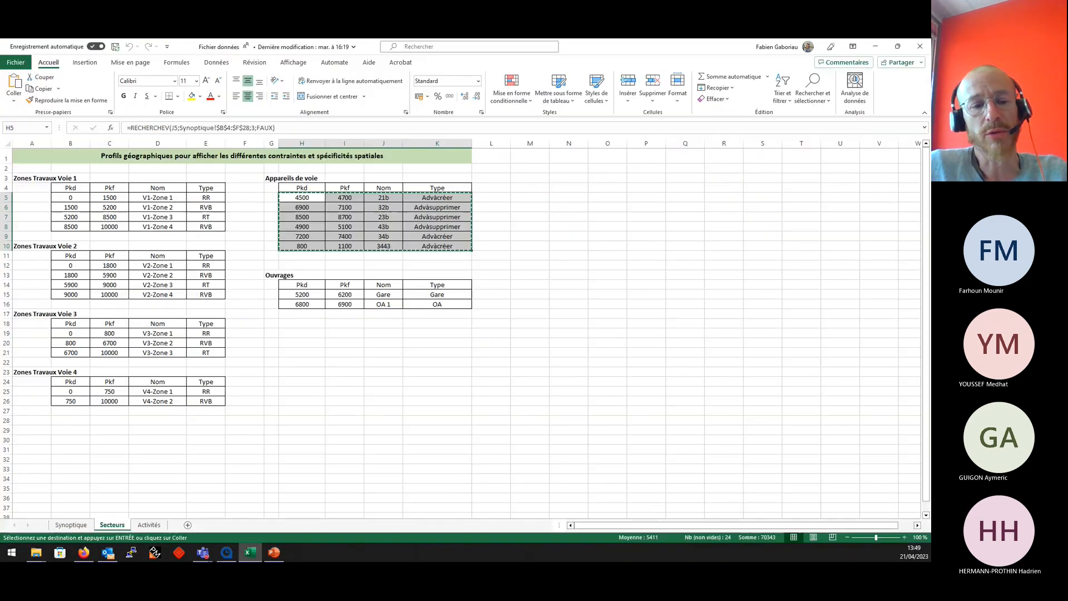
left_click(149, 524)
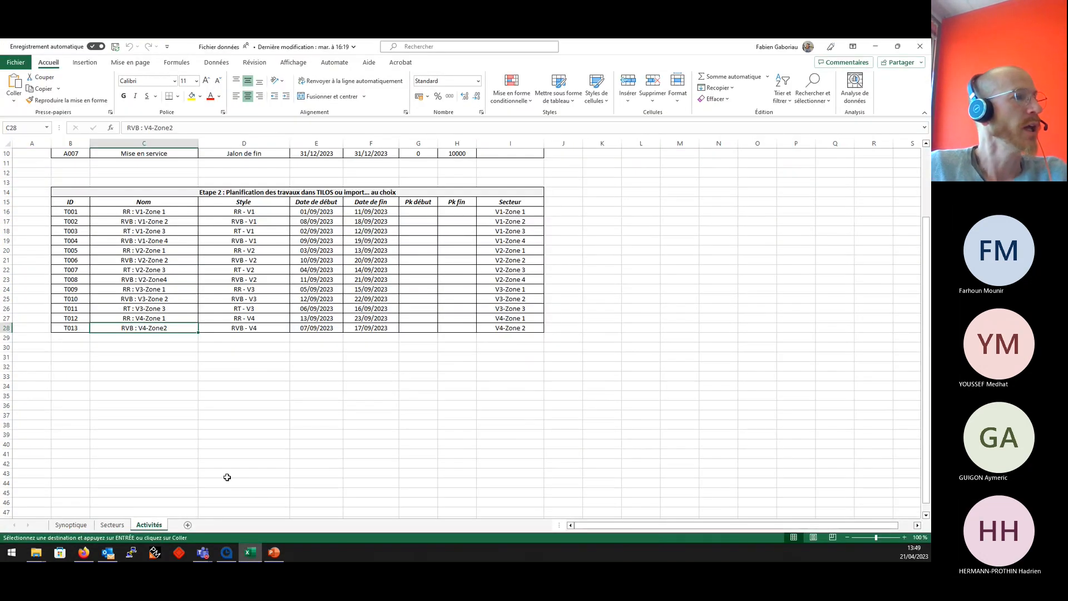
scroll(322, 404, "up", 3)
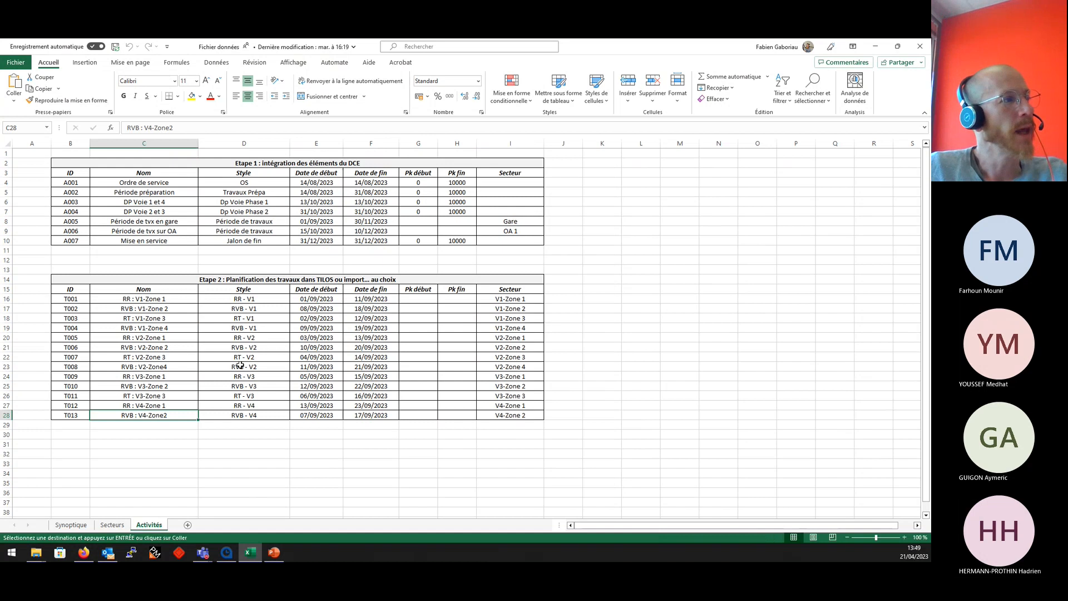
left_click(146, 182)
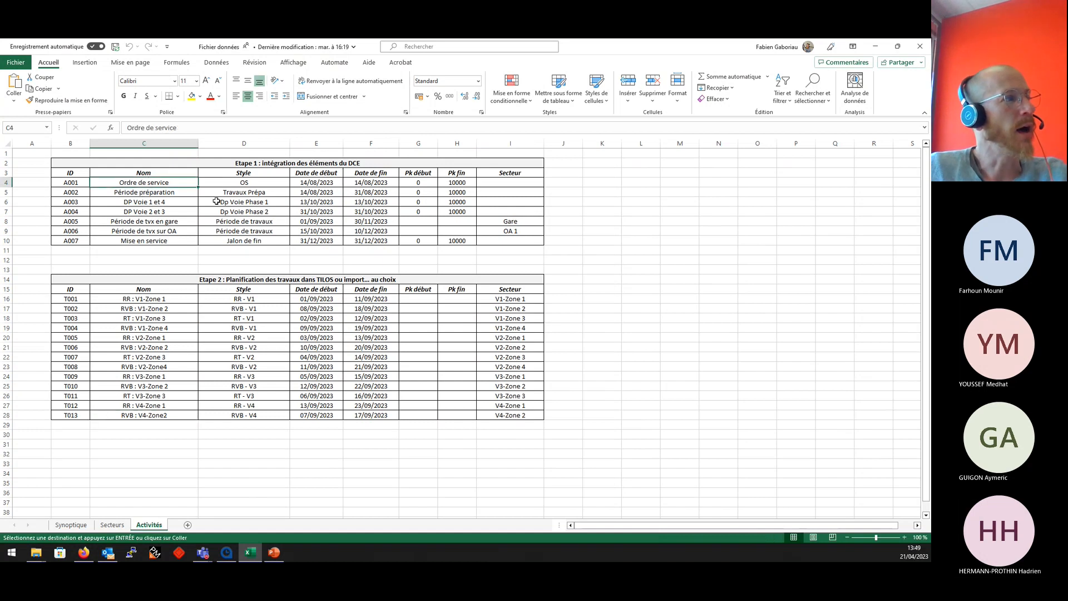
left_click_drag(67, 162, 387, 233)
left_click(66, 182)
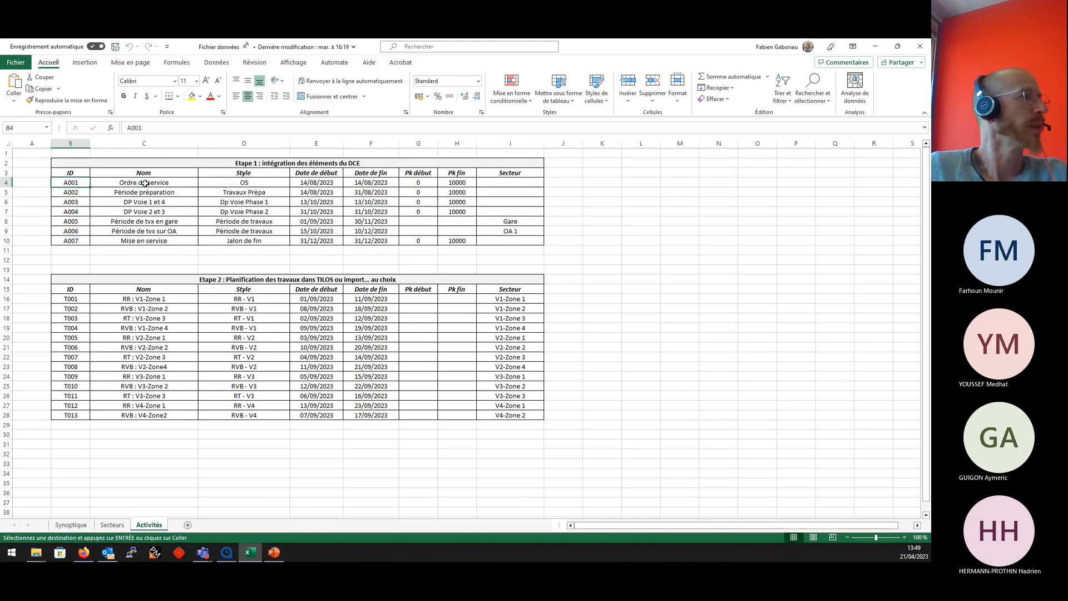
left_click(147, 184)
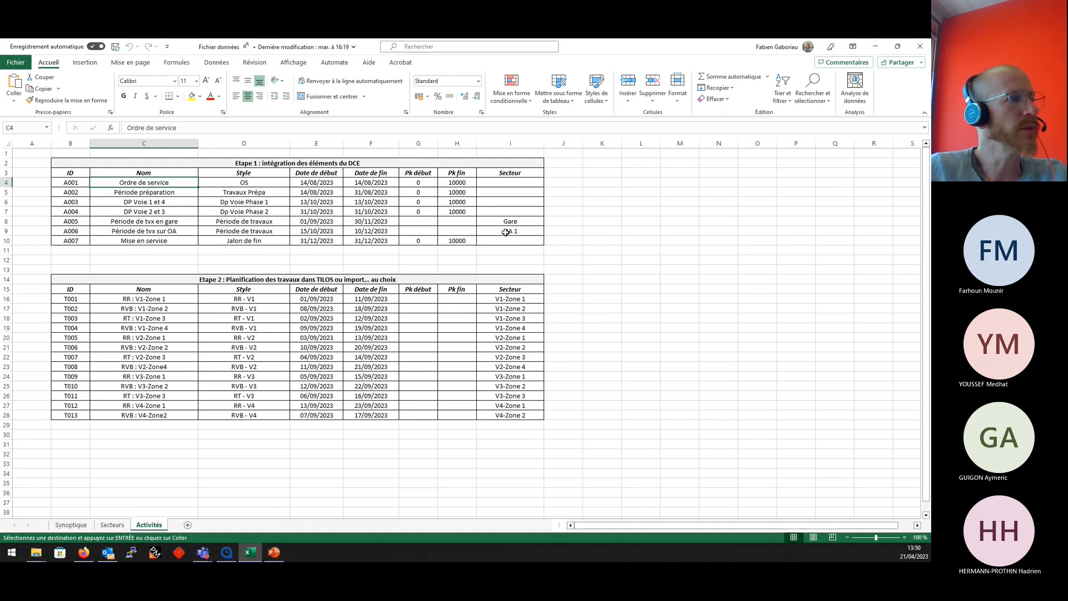
left_click_drag(70, 182, 512, 240)
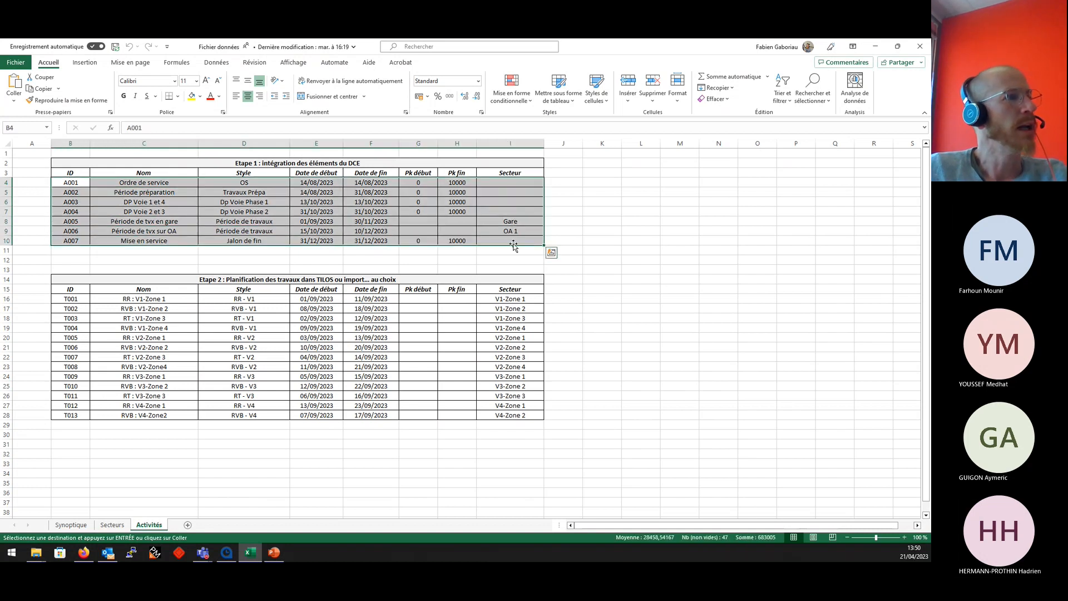
key("ctrl+c")
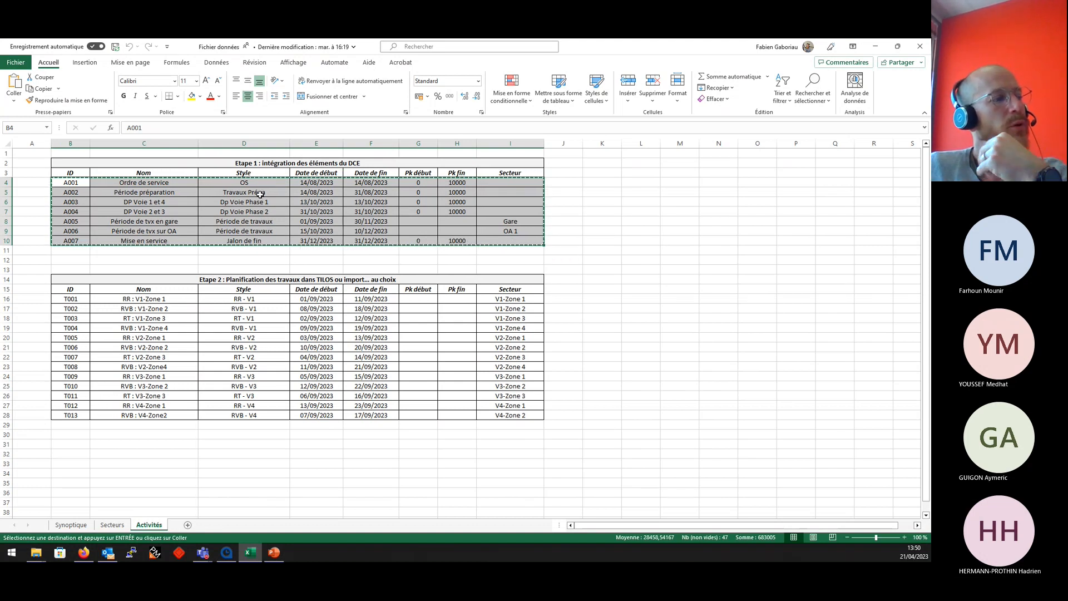
Switch to Tilos and examine the 01 - DCE activity styles in the library, including OS, Période de travaux, Dp Voie Phase 2 and Jalon de fin.
left_click(227, 553)
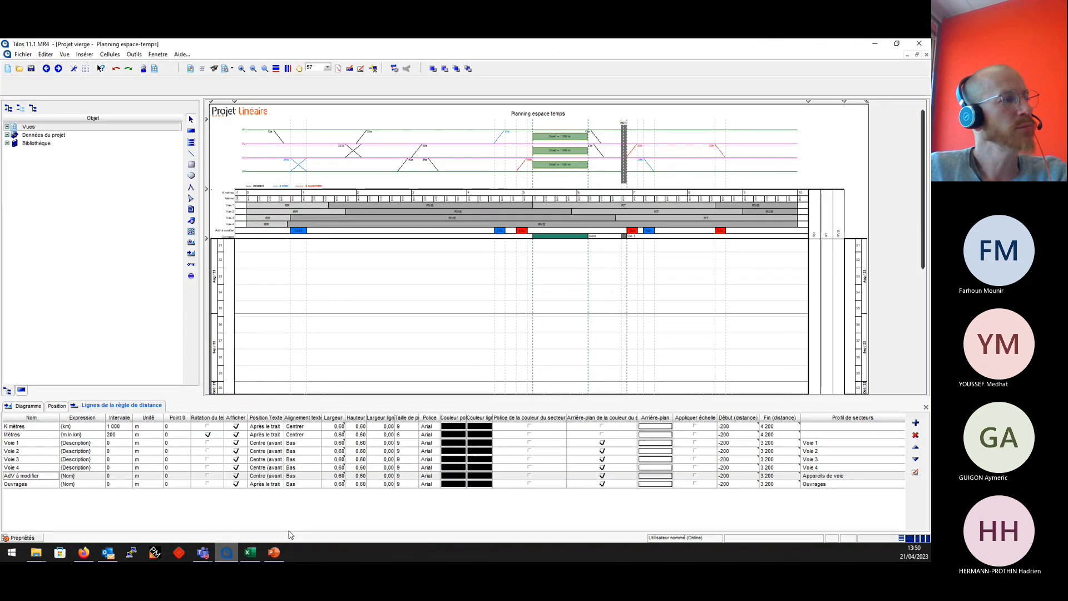
left_click(7, 144)
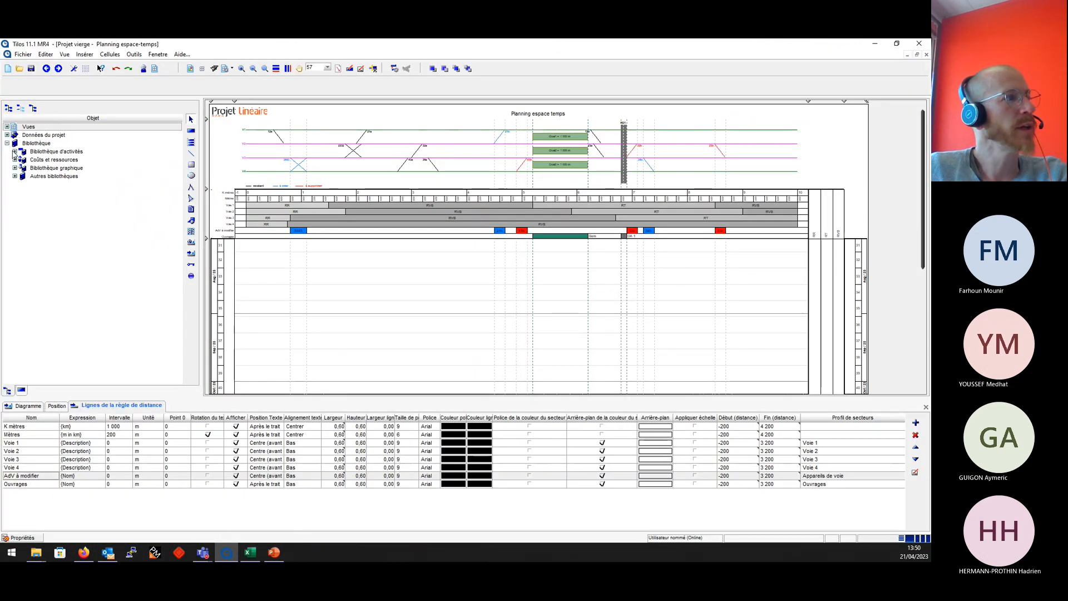
left_click(15, 152)
left_click(23, 160)
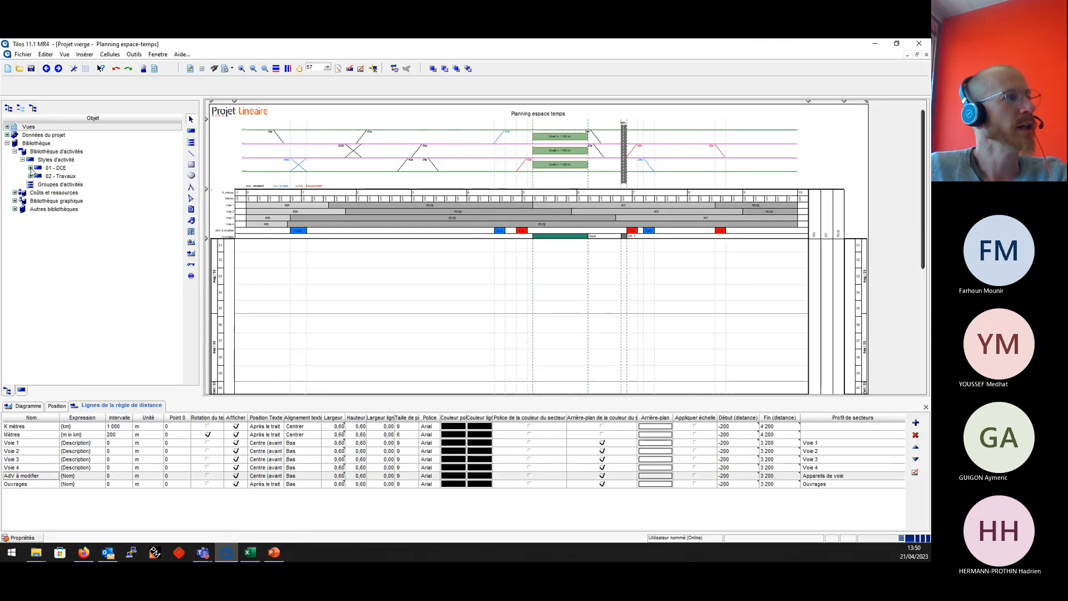
left_click(30, 168)
left_click(61, 201)
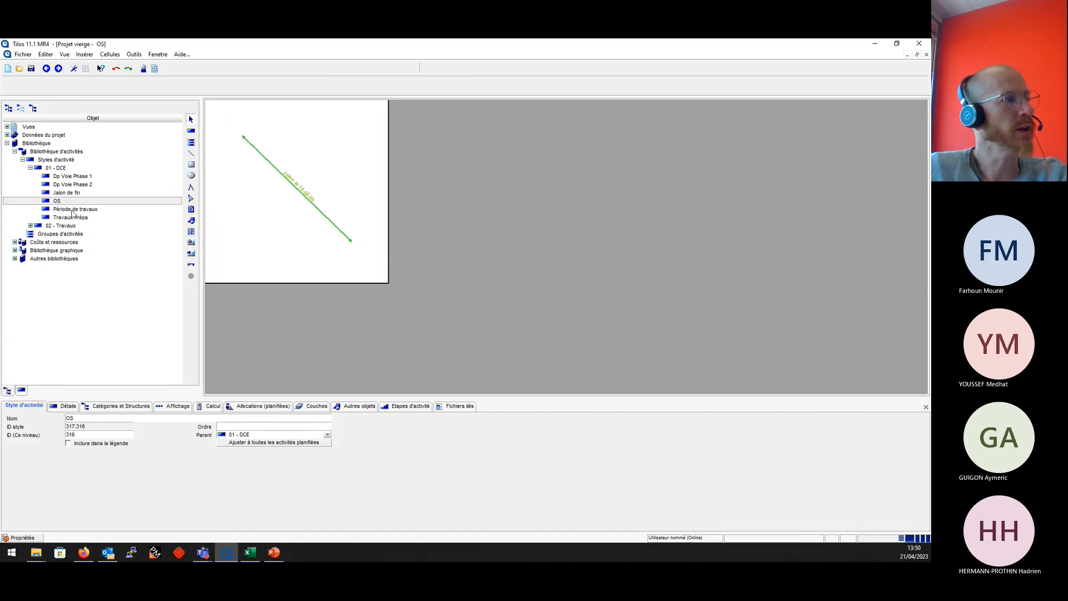
left_click(73, 209)
left_click(78, 186)
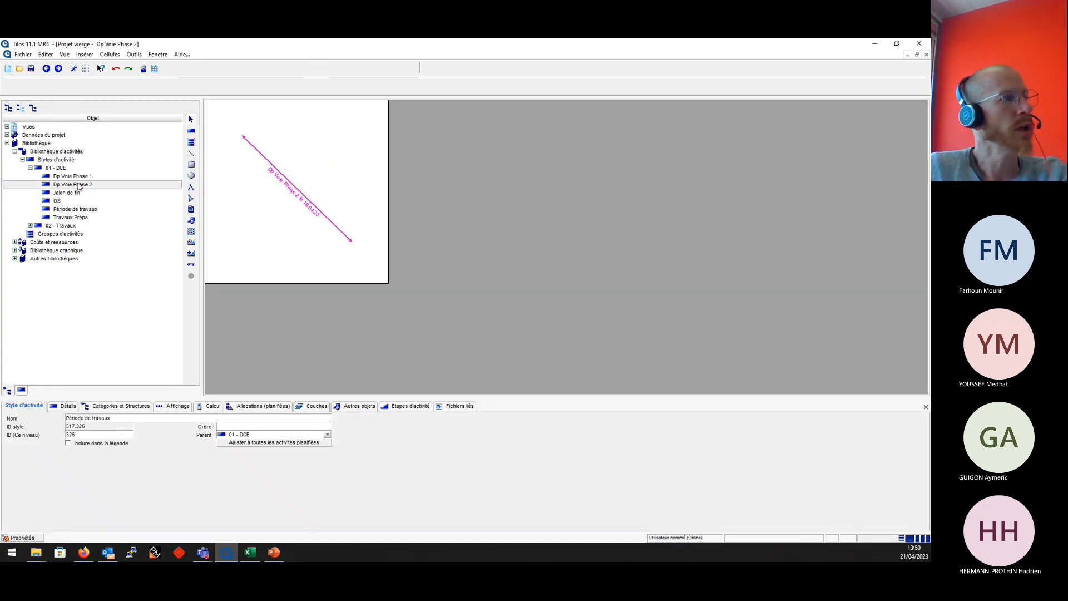
left_click(68, 195)
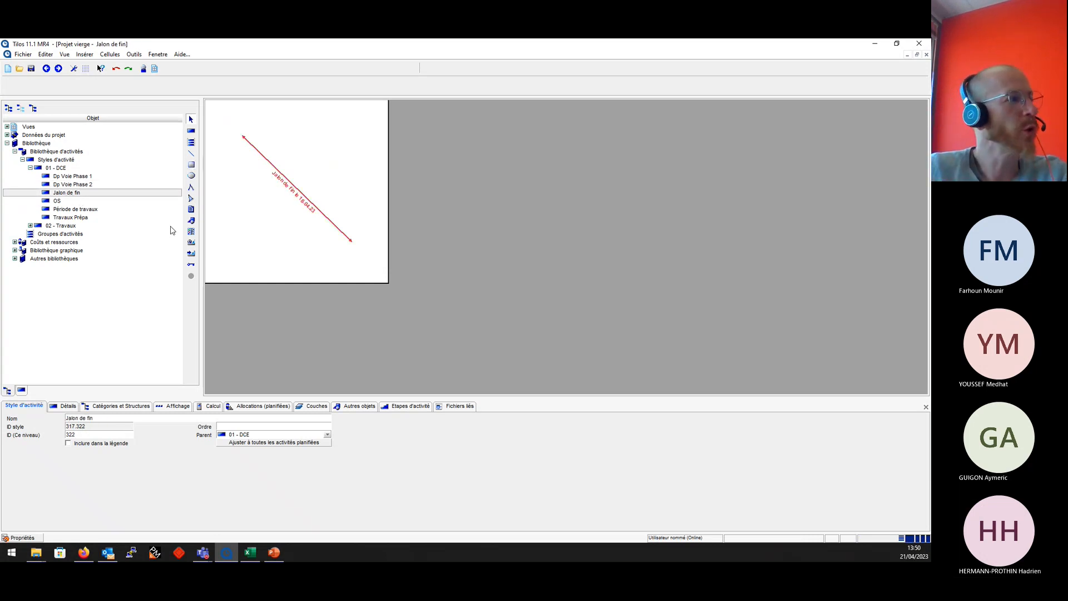
Examine the 02 - Travaux activity styles, covering AdV à déposer, AdV à installer and the RR, RT and RVB styles per track.
left_click(30, 225)
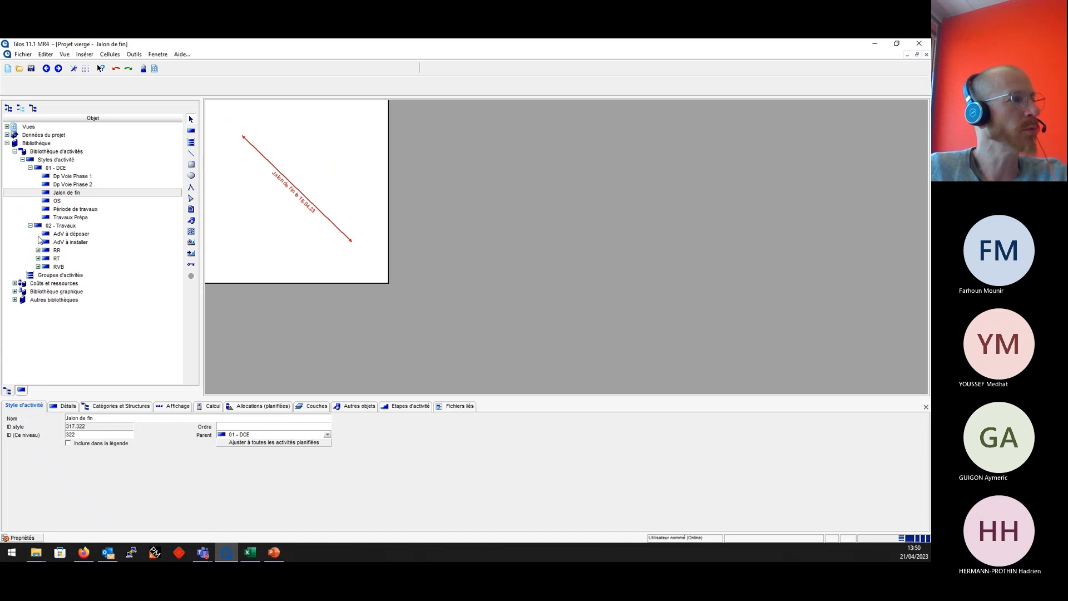
left_click(83, 234)
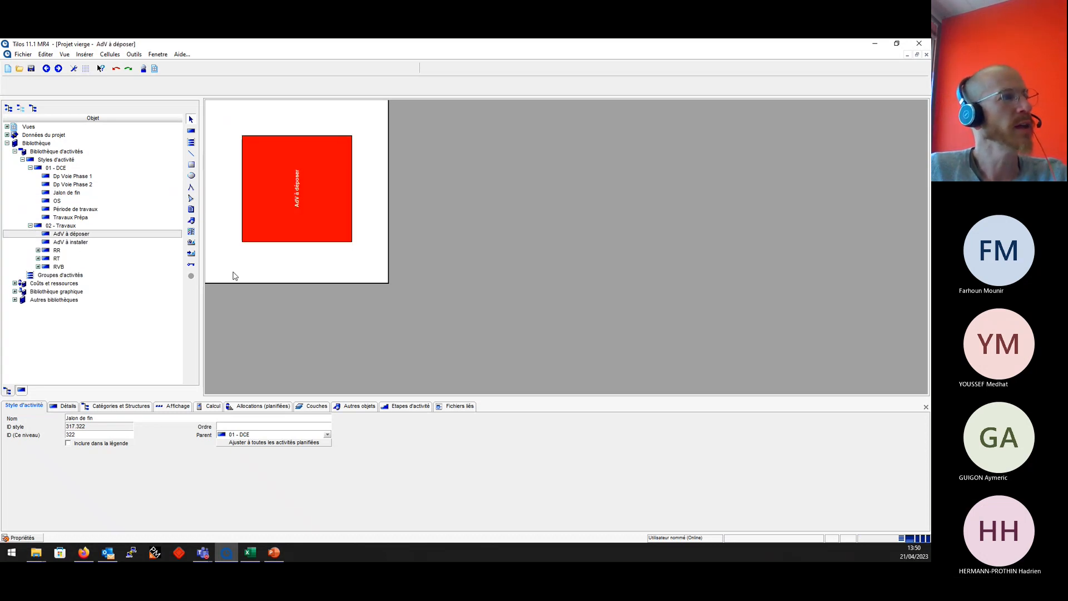
left_click(69, 243)
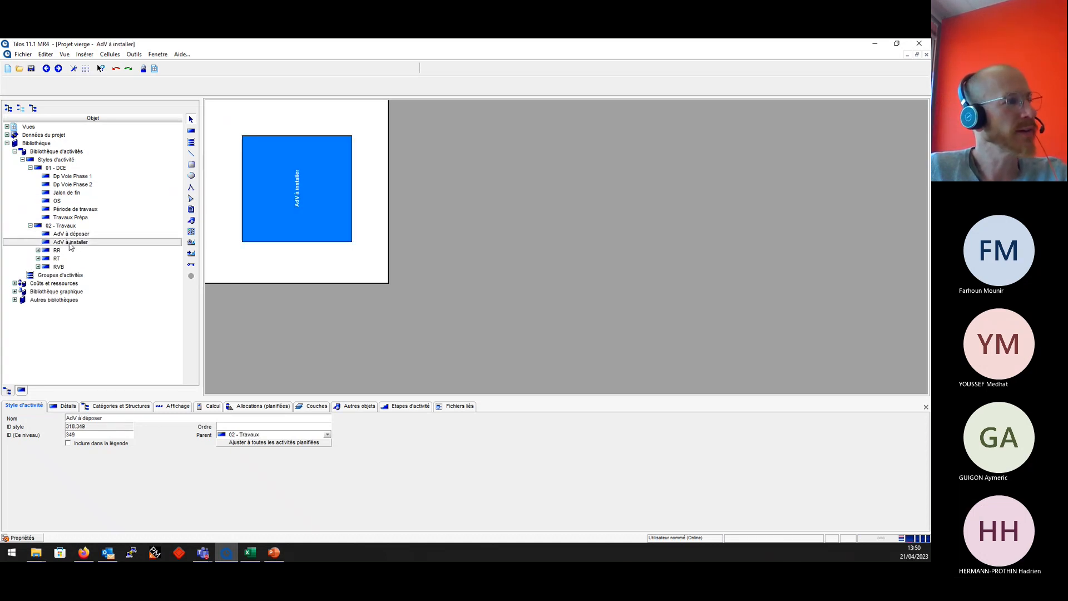
left_click(38, 250)
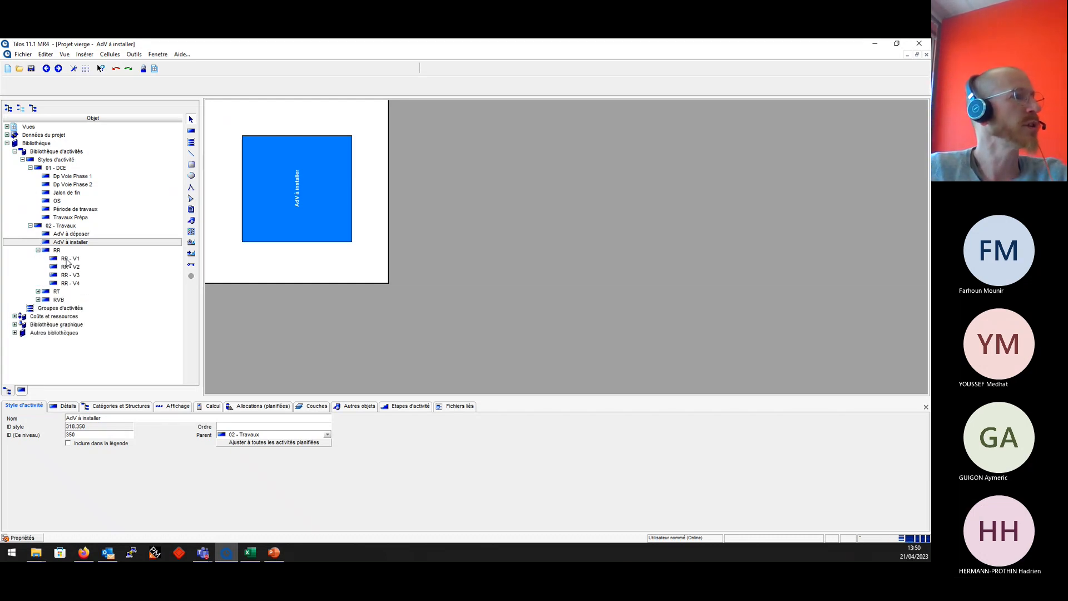
left_click(67, 260)
left_click(70, 268)
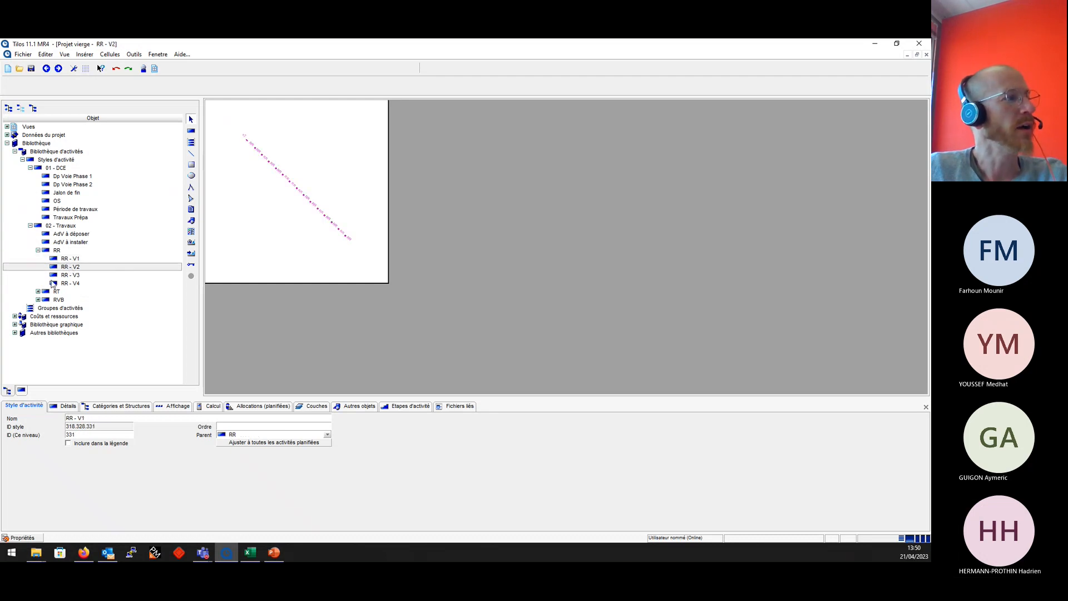
left_click(38, 291)
left_click(65, 301)
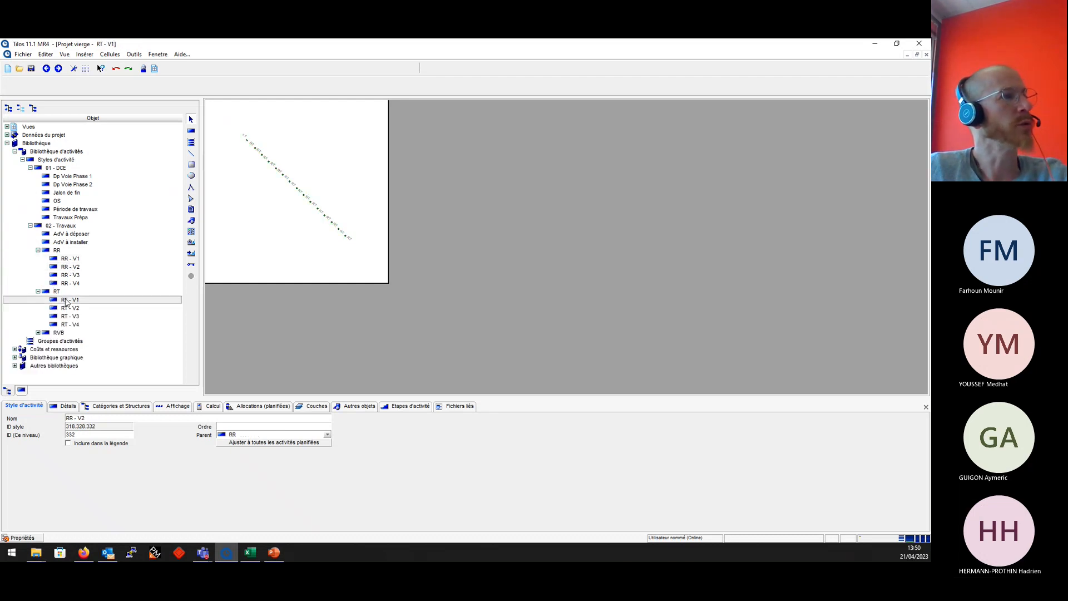
left_click(38, 332)
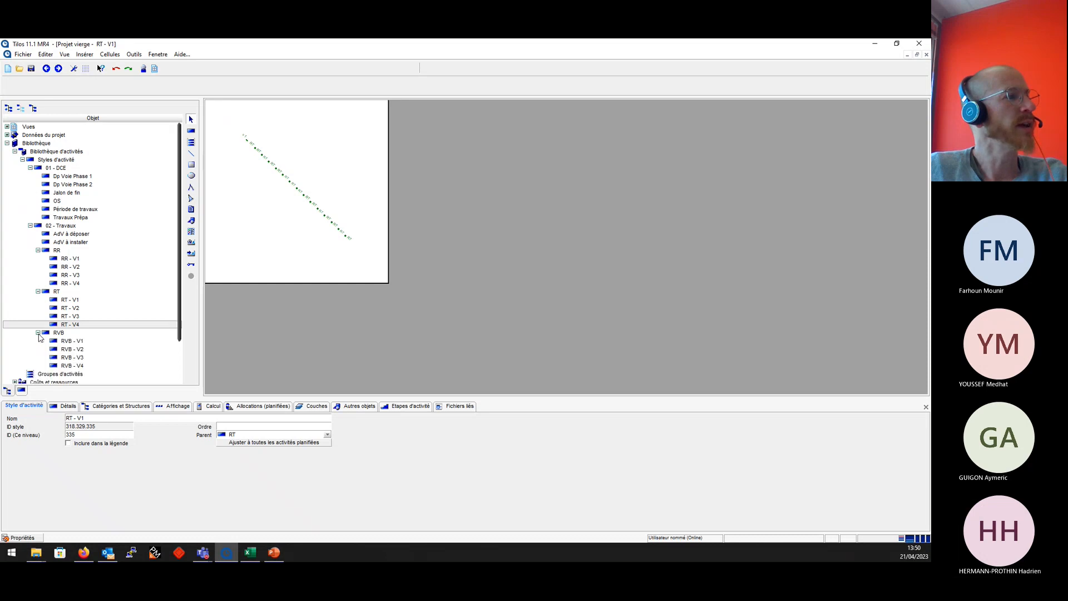
left_click(64, 343)
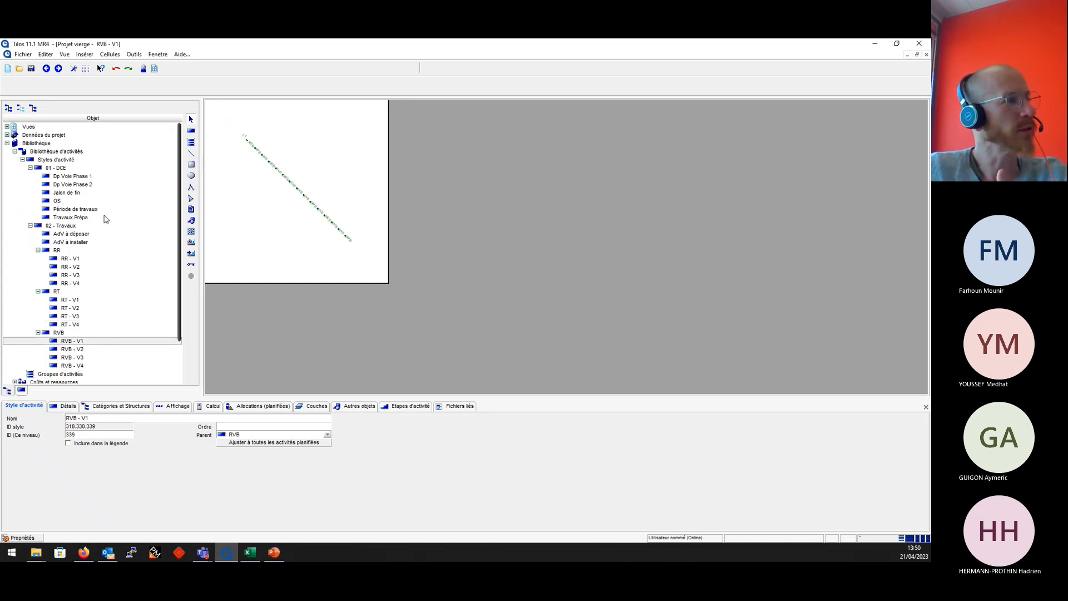
Collapse the activity style library and open the Planning espace-temps view.
left_click(30, 168)
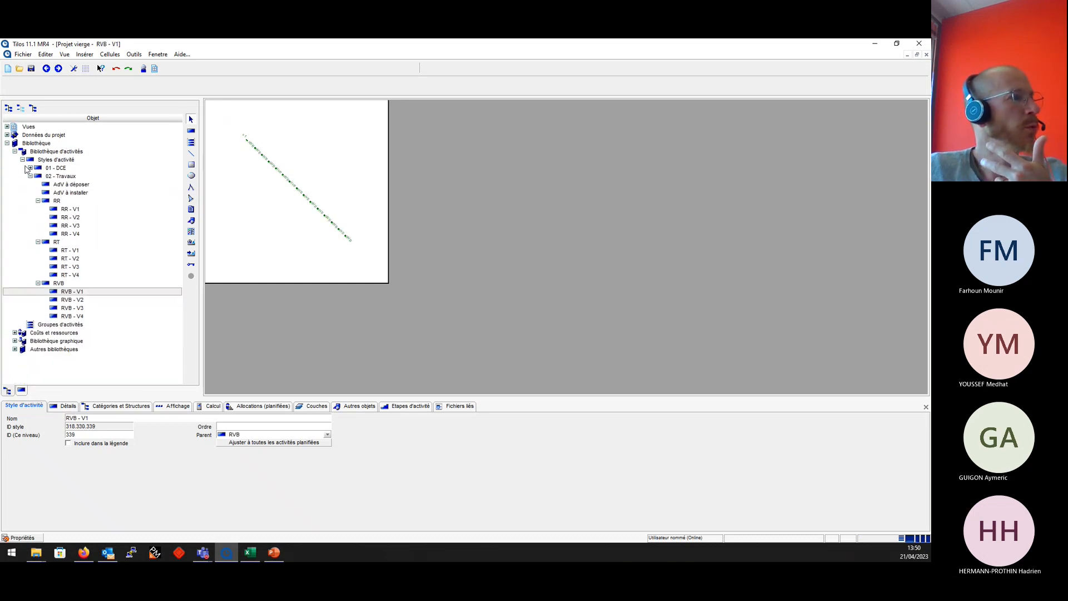
left_click(30, 175)
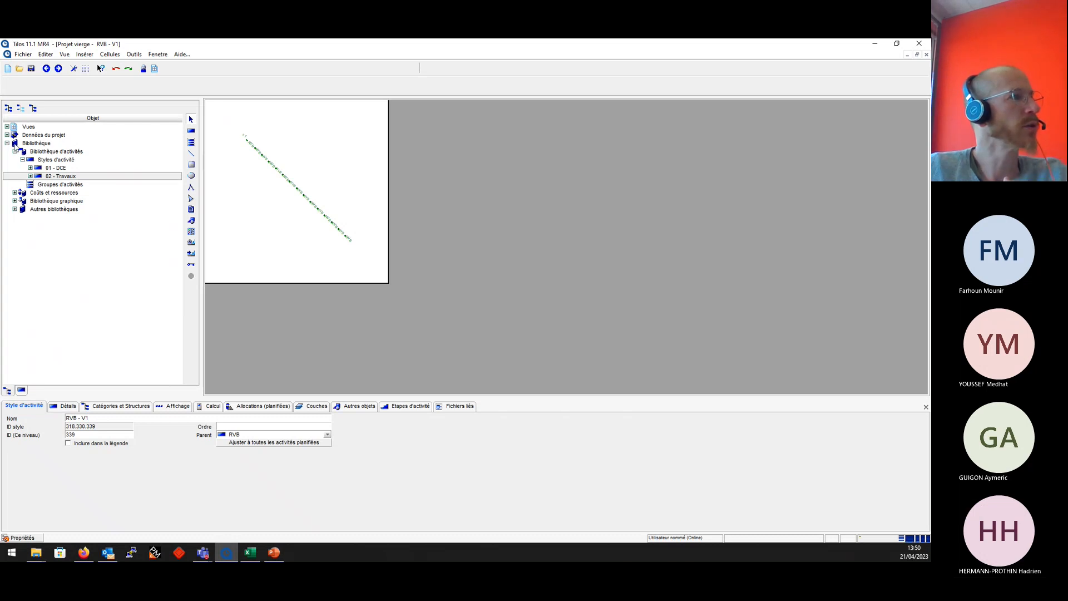
left_click(7, 143)
left_click(6, 128)
left_click(6, 127)
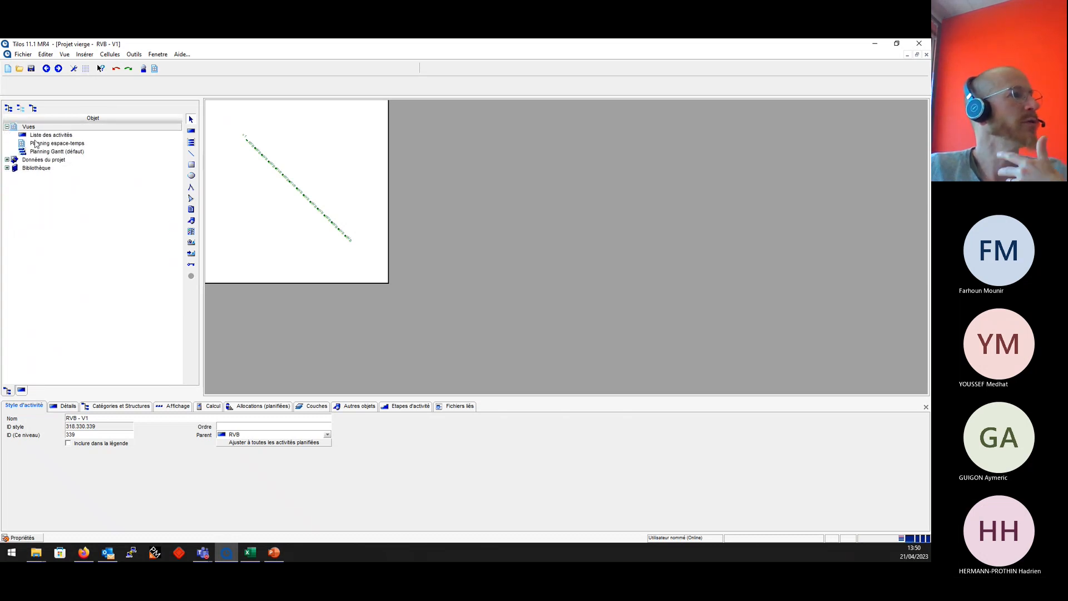
double_click(47, 143)
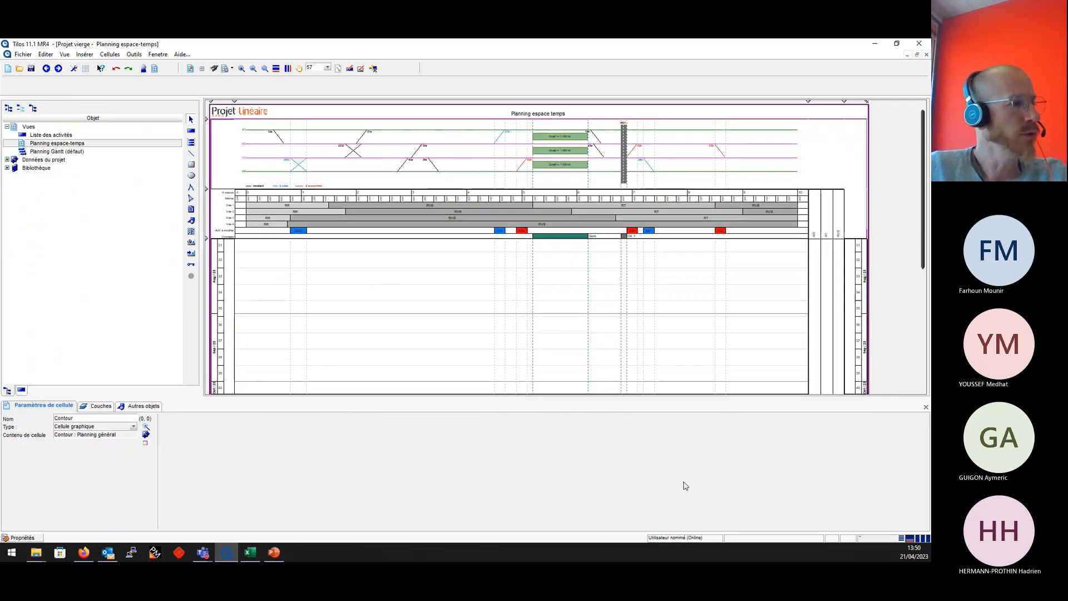
Copy the Etape 1 DCE activity rows (B4:I10) again in Excel and return to Tilos.
left_click(250, 552)
key("ctrl+c")
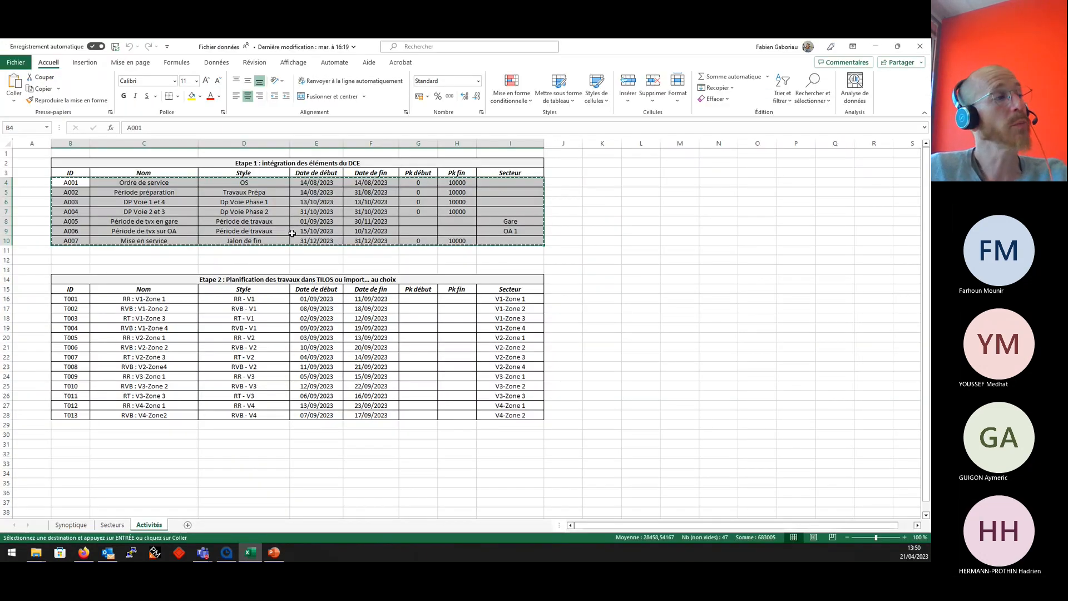
left_click(878, 46)
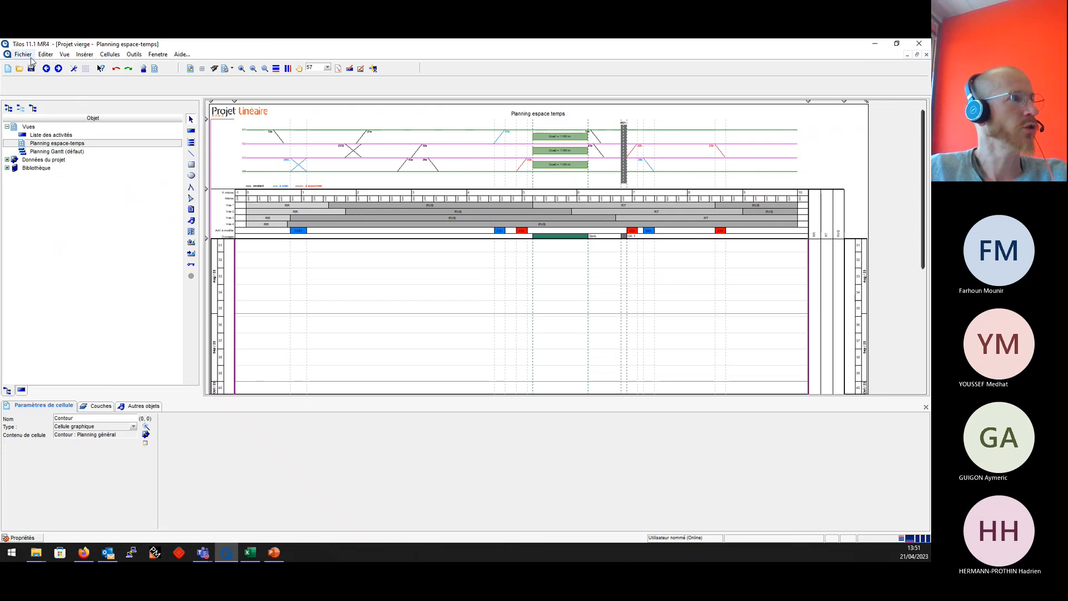
Start an ASCII text import with the Import des activités du DCE profile and check its field mapping for Activités.
left_click(23, 54)
left_click(44, 126)
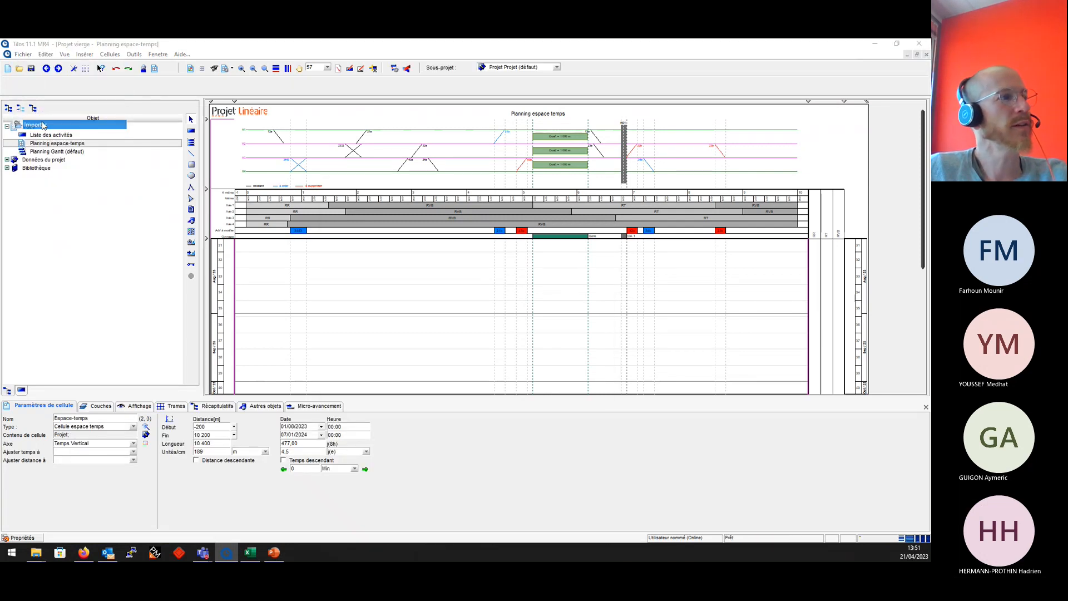
left_click(576, 387)
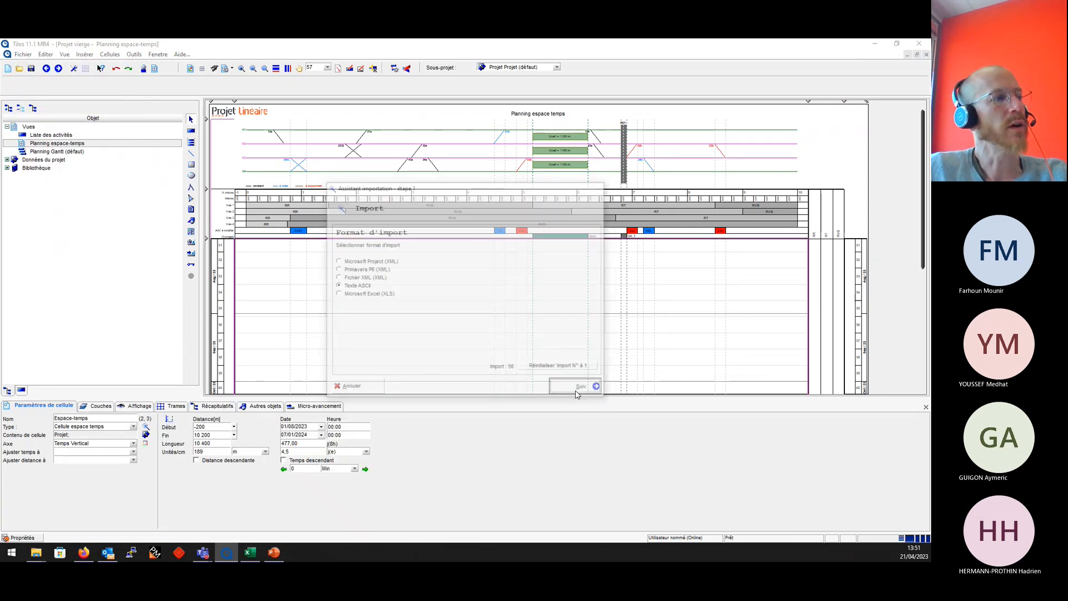
left_click(580, 390)
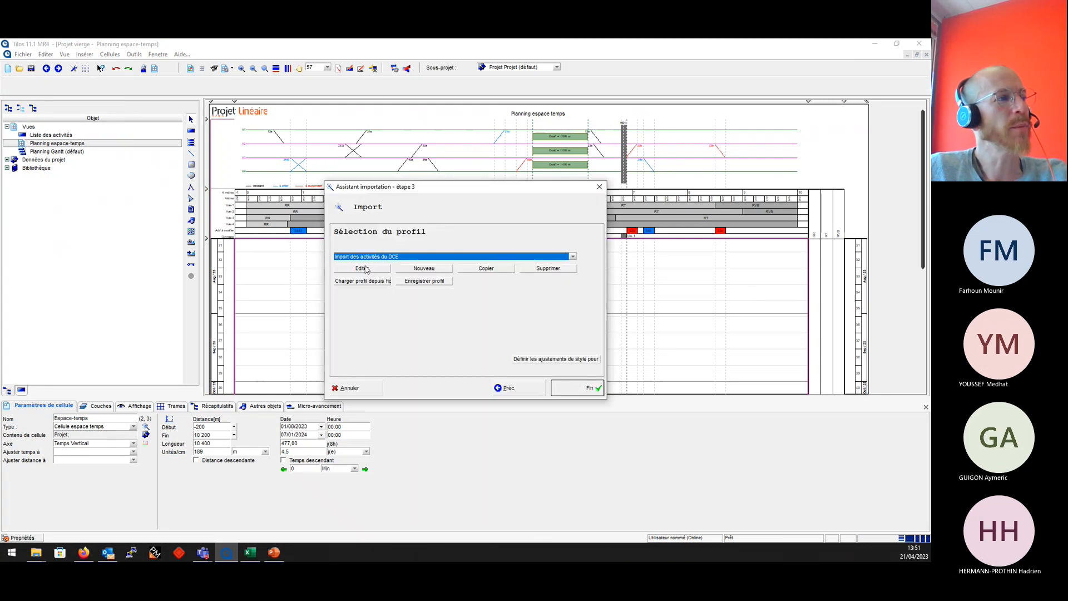
left_click(364, 269)
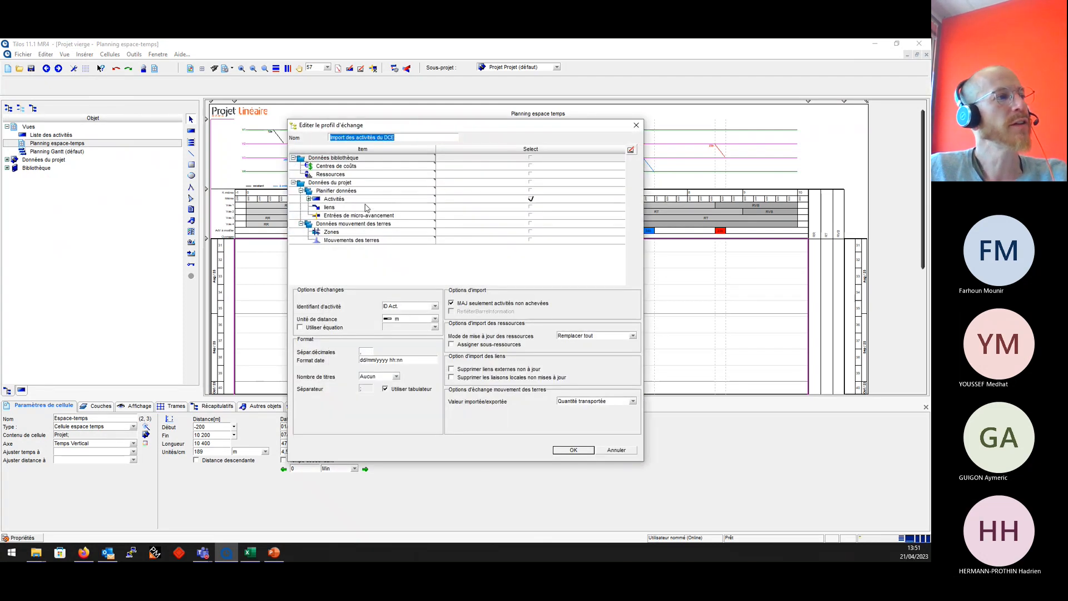
double_click(354, 199)
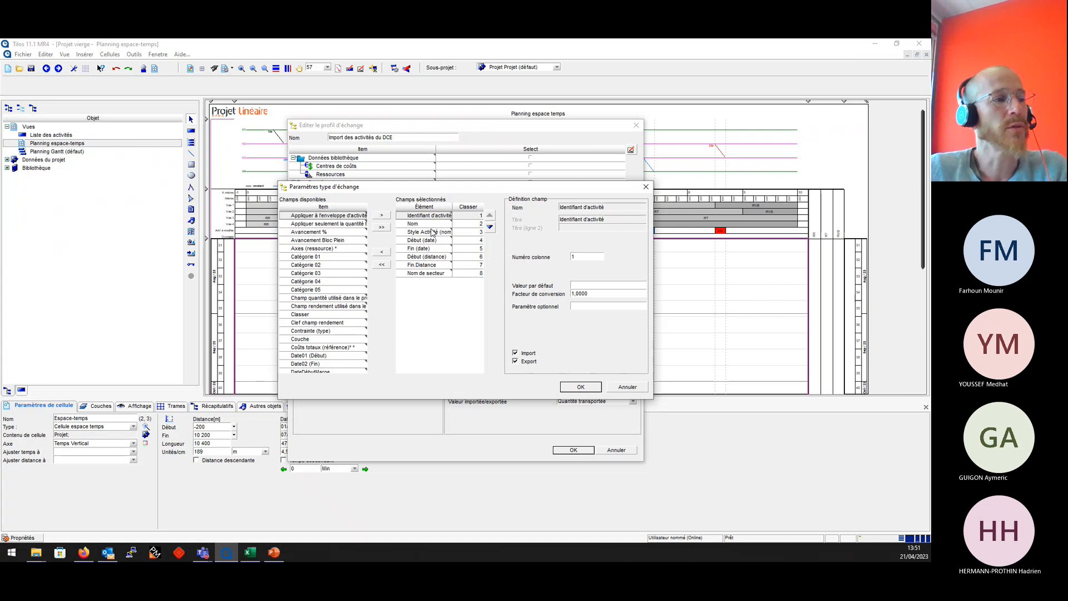
left_click(581, 388)
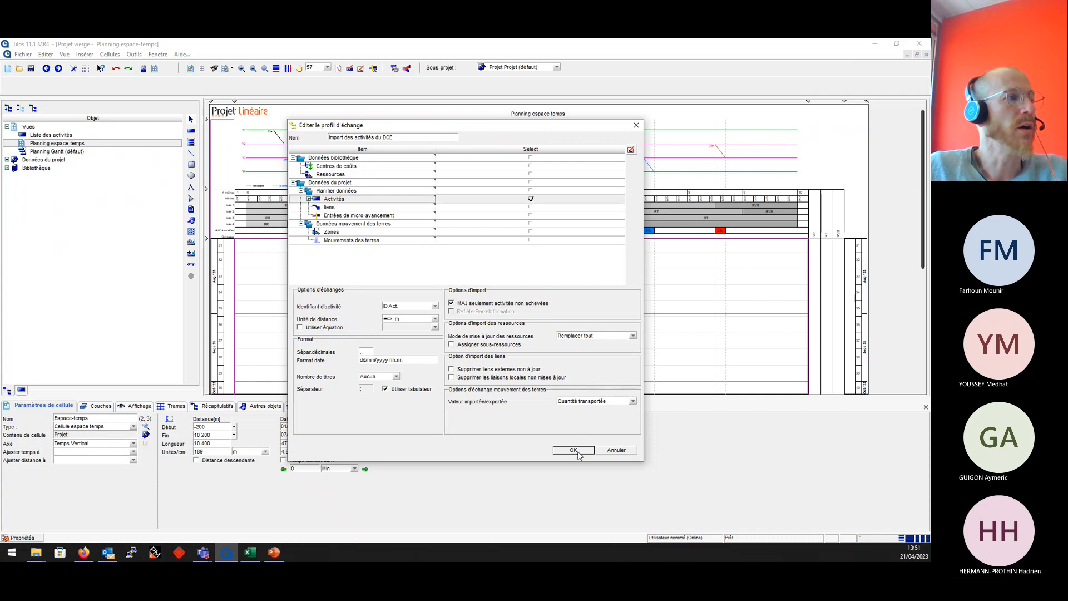
Check the profile's date format dd/mm/yyyy hh:nn, accept the profile and import the DCE activities.
double_click(365, 359)
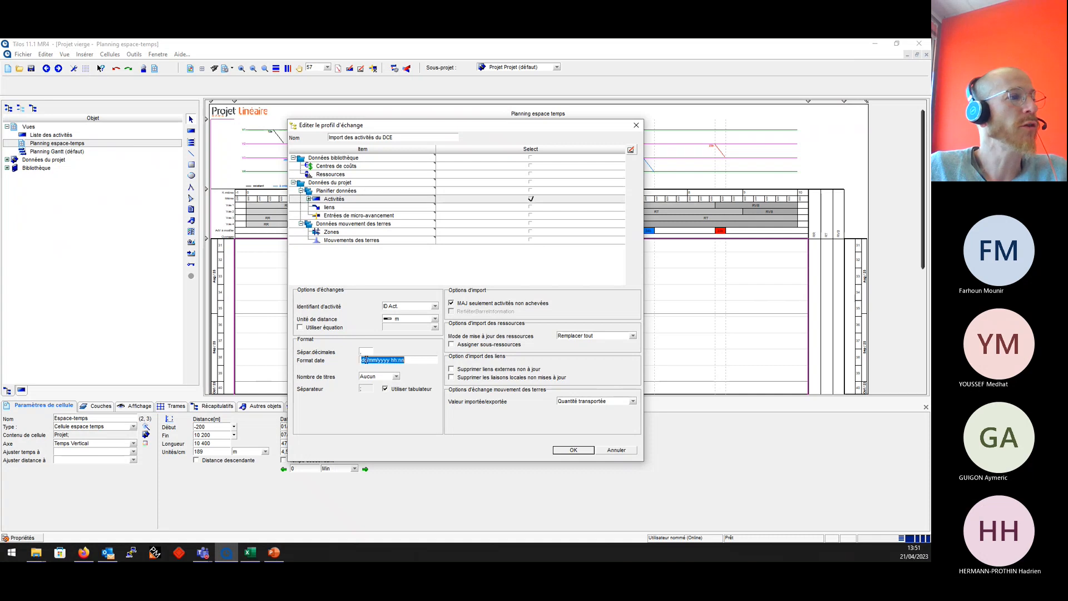
left_click(409, 359)
left_click_drag(406, 359, 357, 359)
left_click(380, 360)
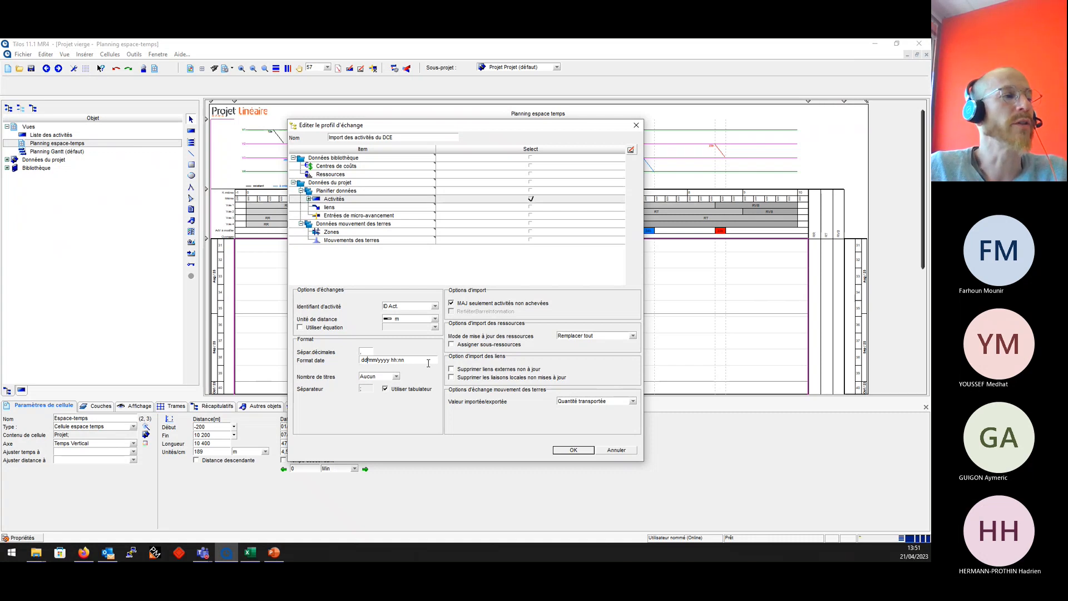
left_click(588, 452)
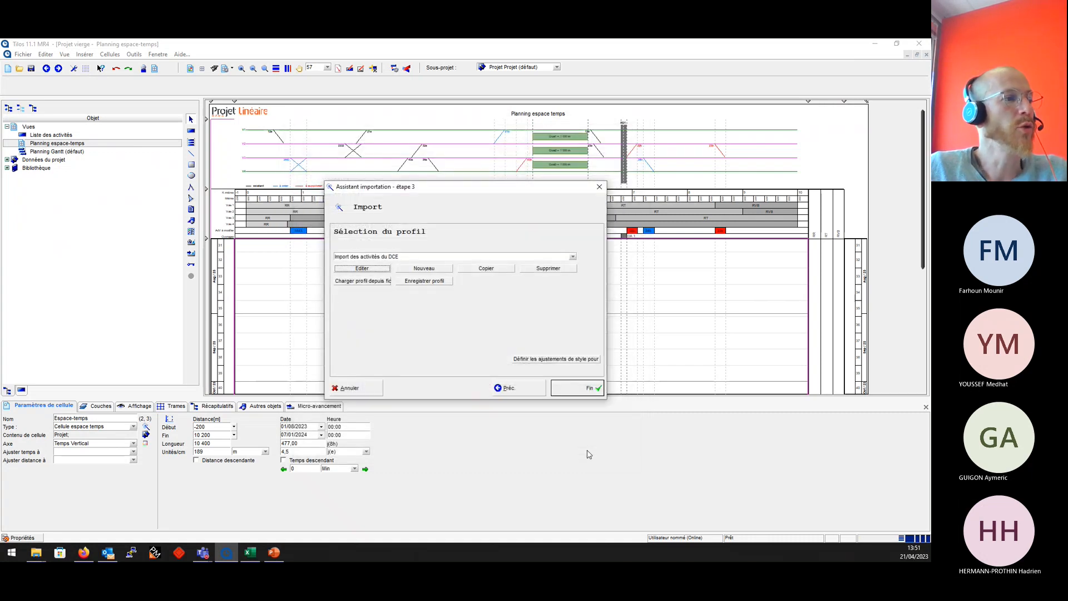
left_click(590, 389)
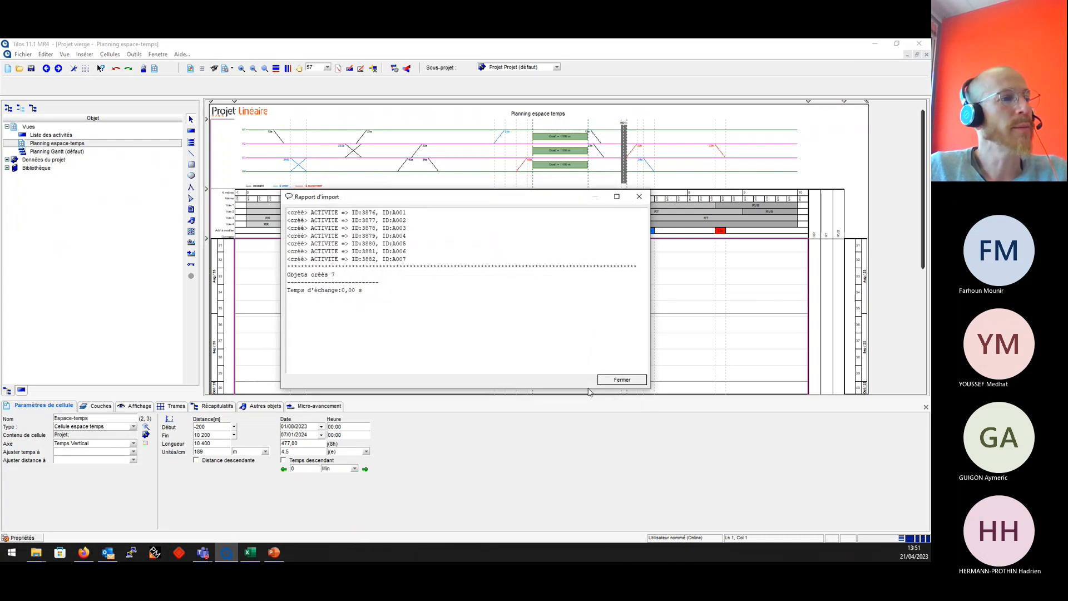
left_click(630, 379)
Examine the imported DCE activities across the space-time planning, from Ordre de service to Mise en service.
scroll(690, 300, "down", 5)
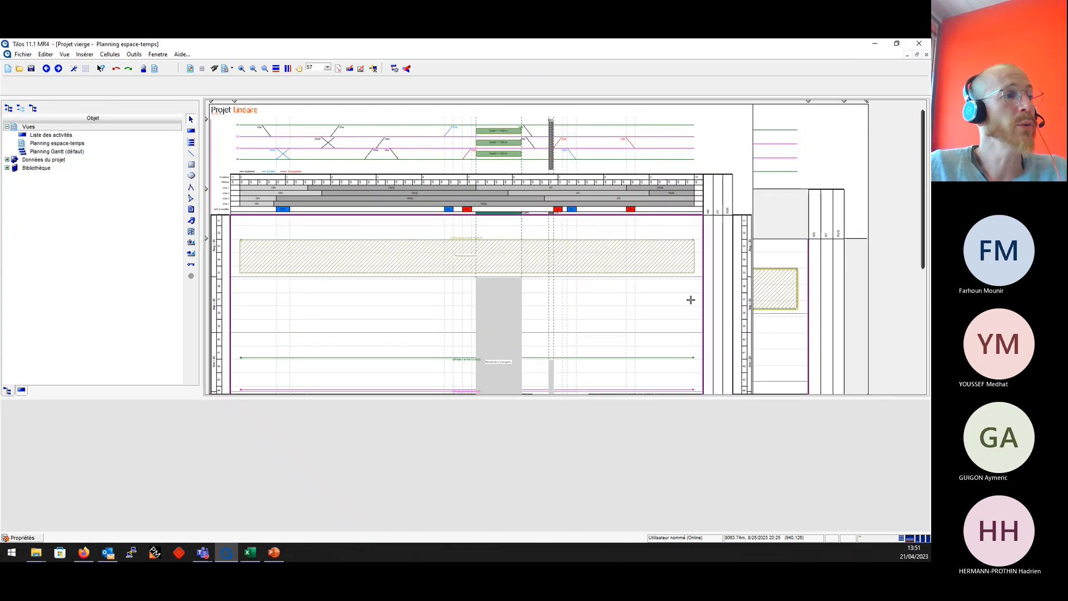
scroll(357, 255, "up", 3)
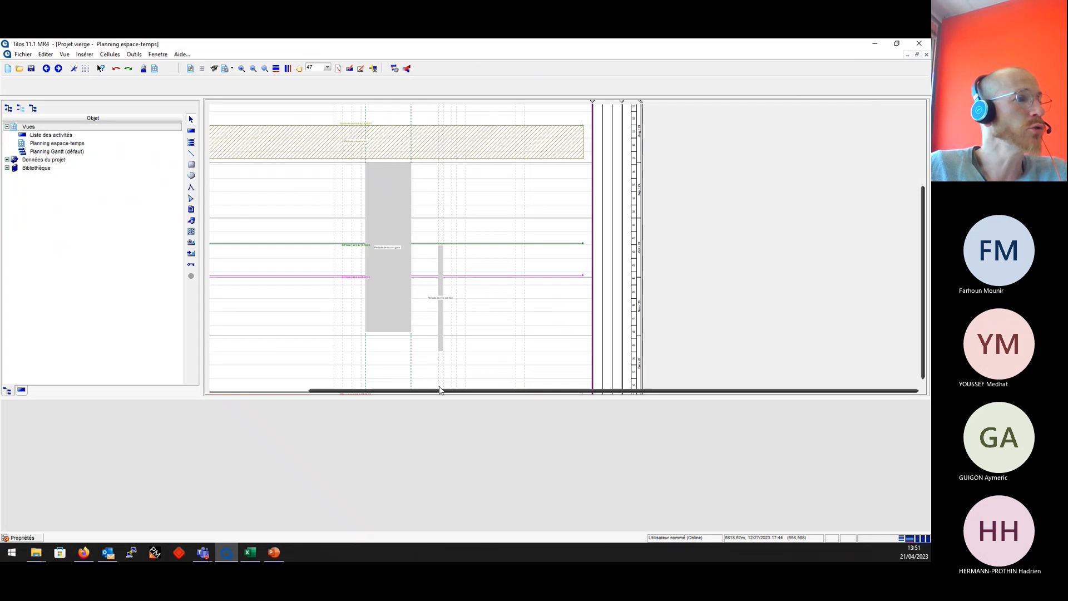
left_click_drag(442, 389, 413, 390)
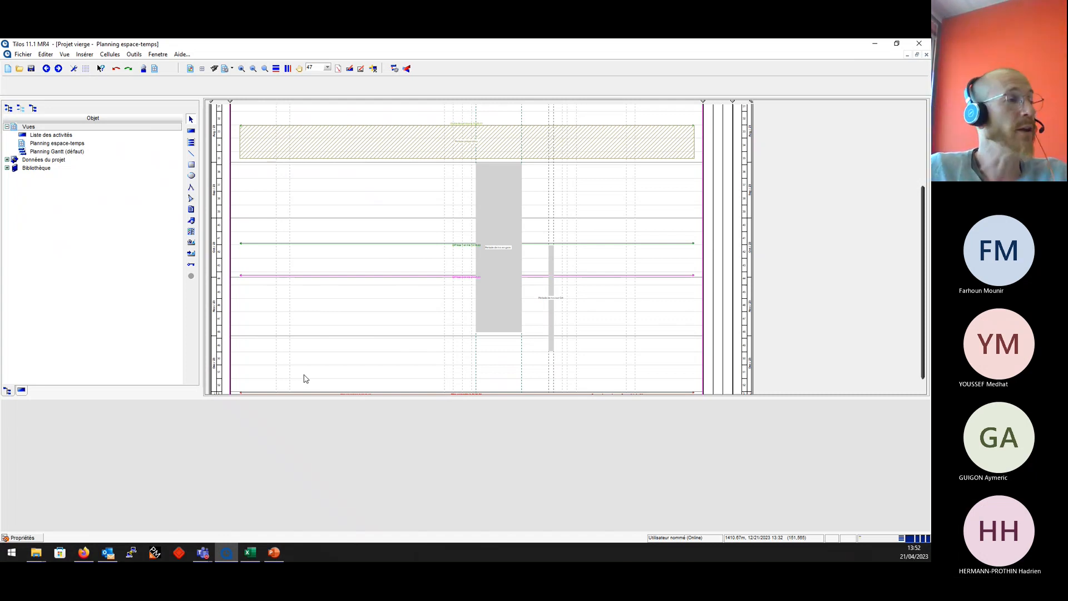
scroll(423, 267, "up", 5)
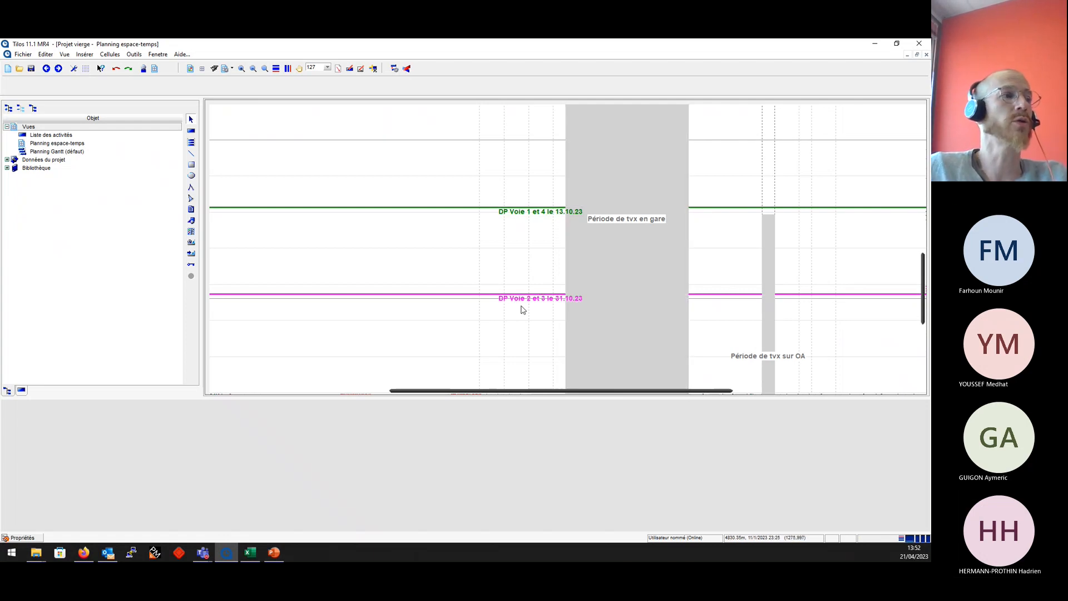
scroll(541, 302, "down", 5)
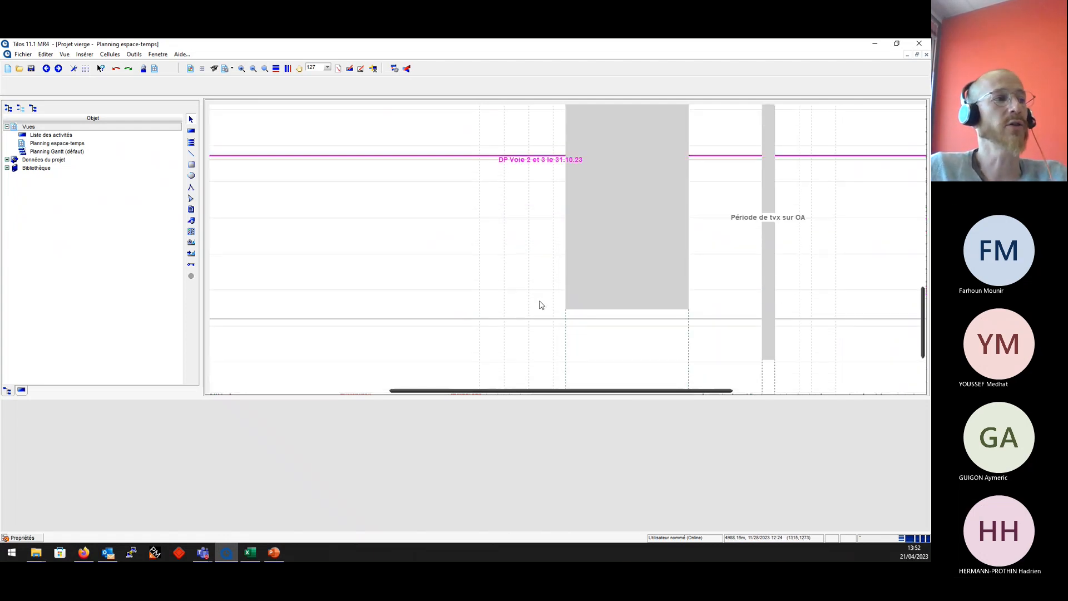
scroll(422, 219, "down", 2)
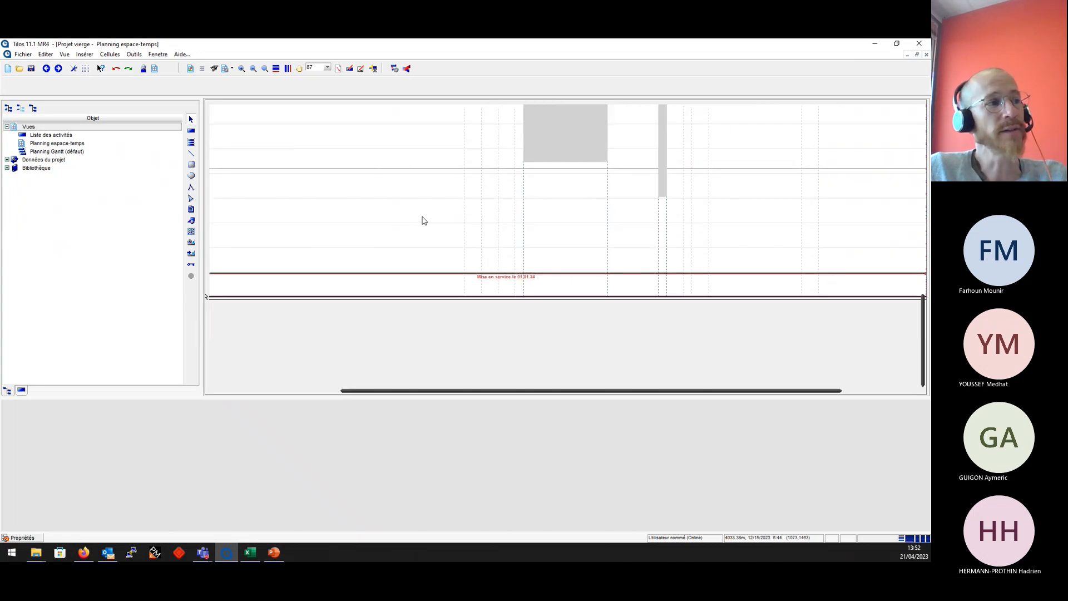
scroll(364, 182, "down", 2)
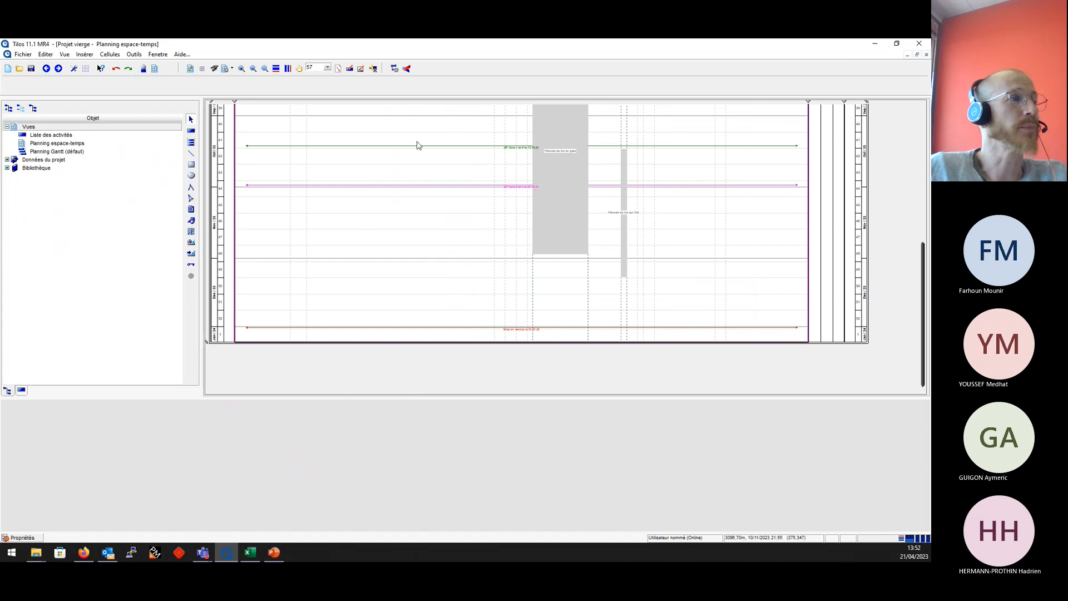
scroll(418, 146, "up", 3)
scroll(428, 155, "up", 1)
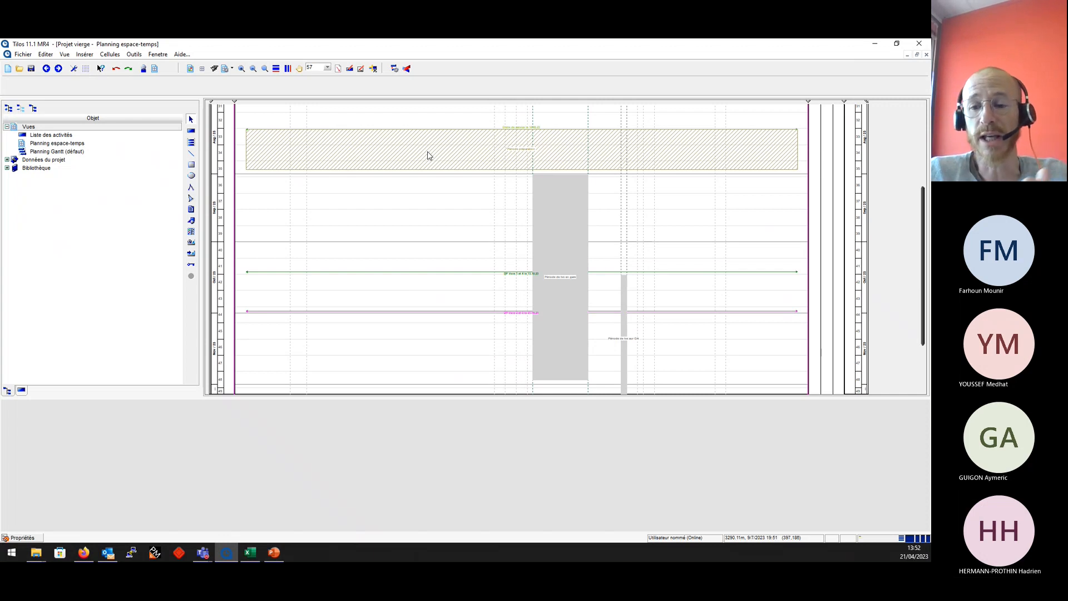
scroll(406, 245, "up", 5)
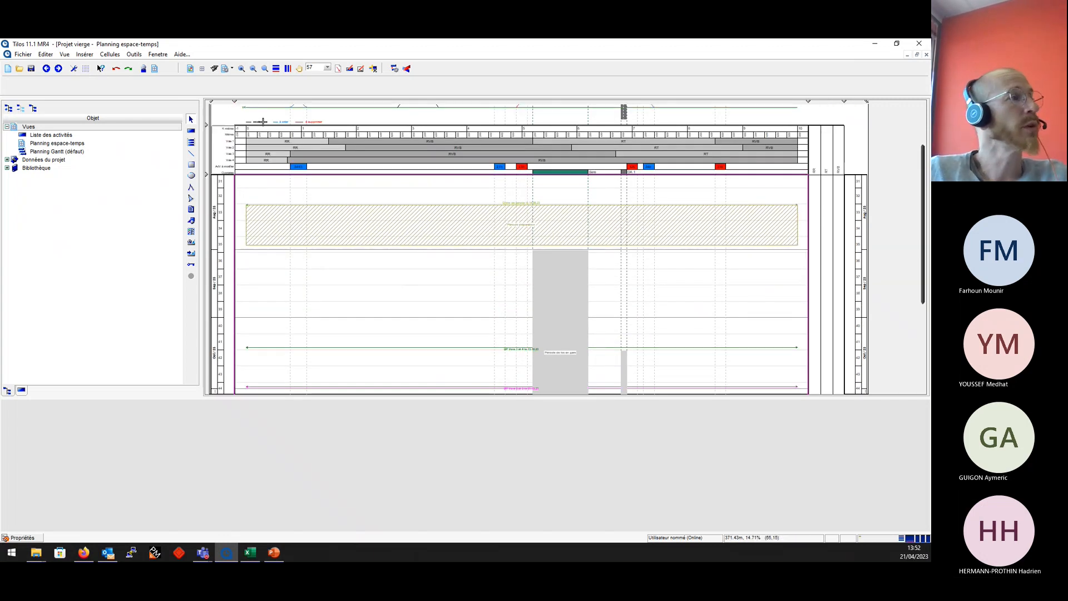
Save the project with the imported DCE activities.
left_click(31, 68)
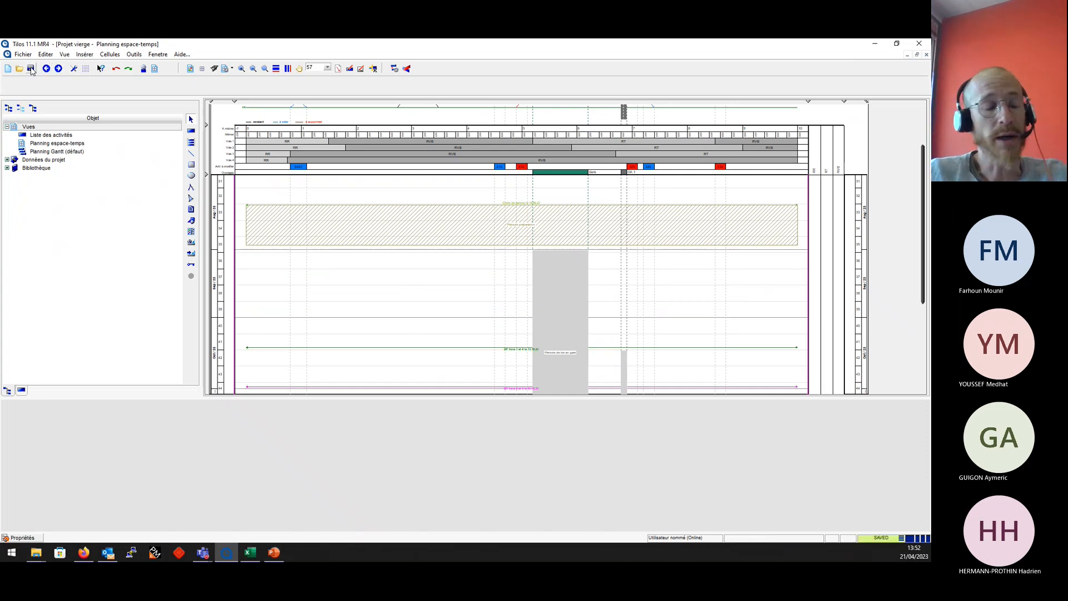
Review the Etape 2 works activities T001 to T013 (B16:I28) in Excel and return to Tilos.
left_click(250, 552)
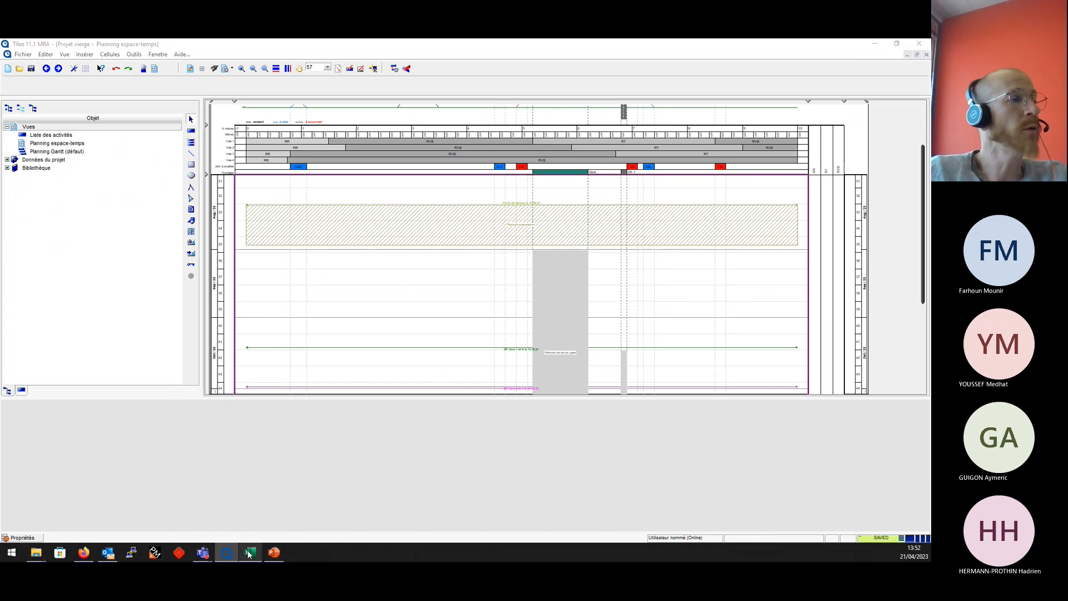
left_click_drag(67, 298, 500, 416)
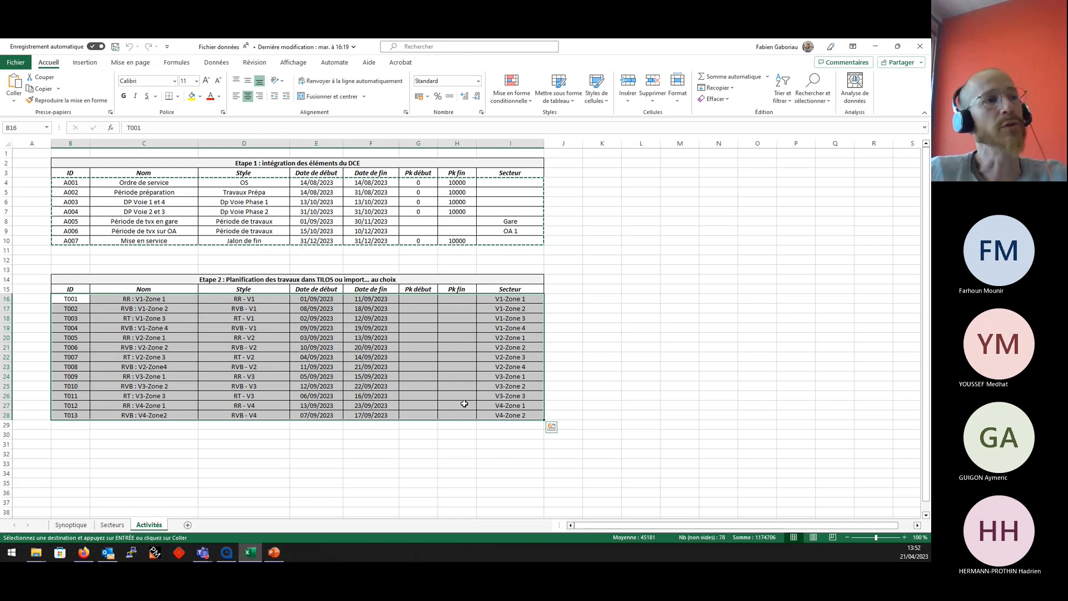
left_click(876, 46)
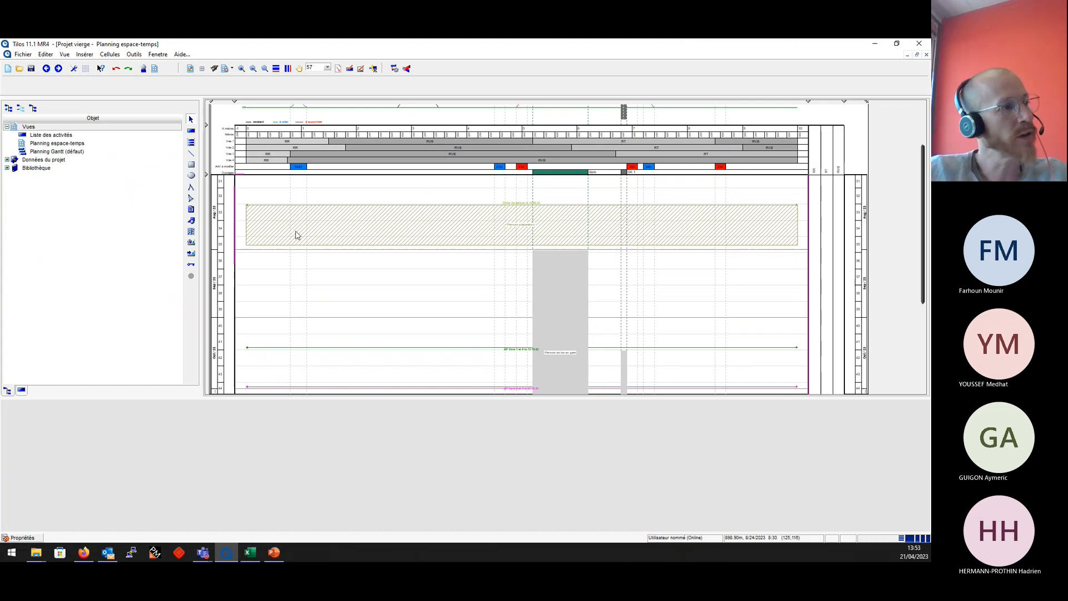
Draw an RR - V1 works activity from about 150 m to 1,350 m, starting 05/09/2023, in the space-time planning.
scroll(281, 240, "up", 3)
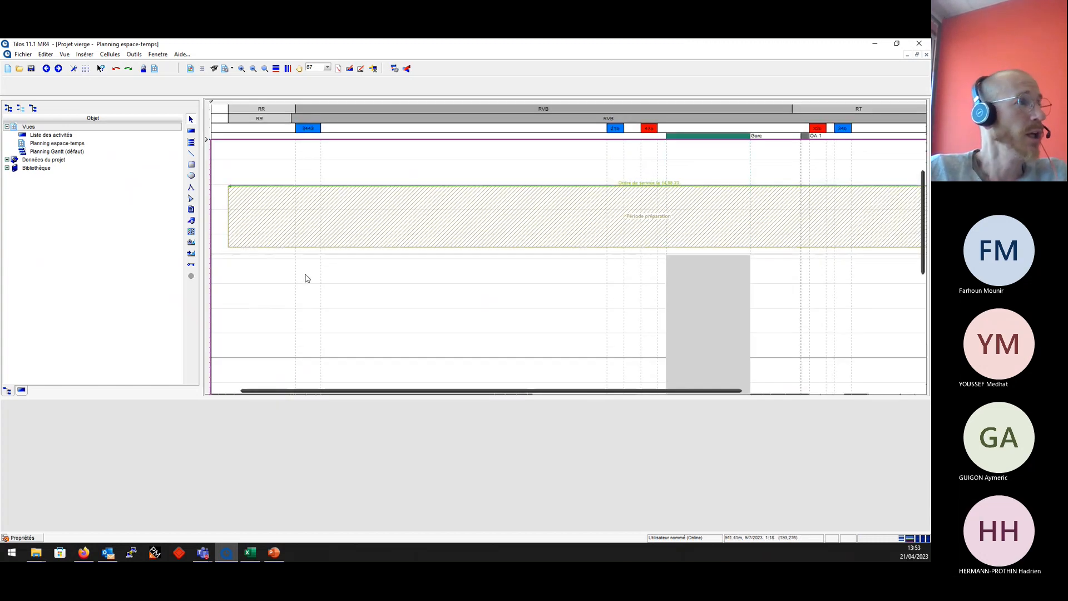
scroll(306, 275, "up", 1)
scroll(306, 274, "up", 1)
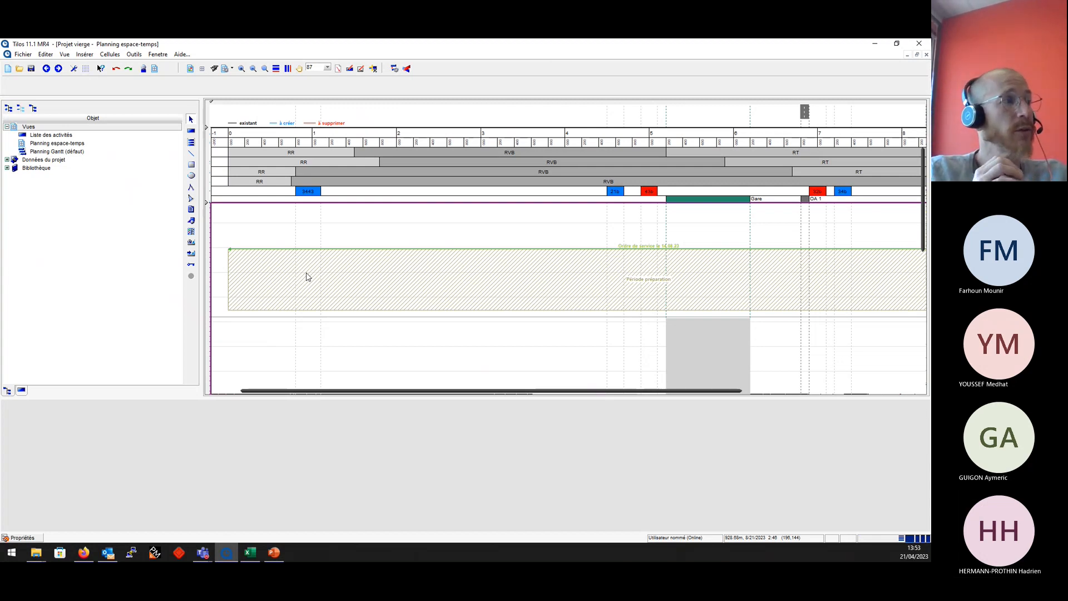
scroll(307, 275, "up", 1)
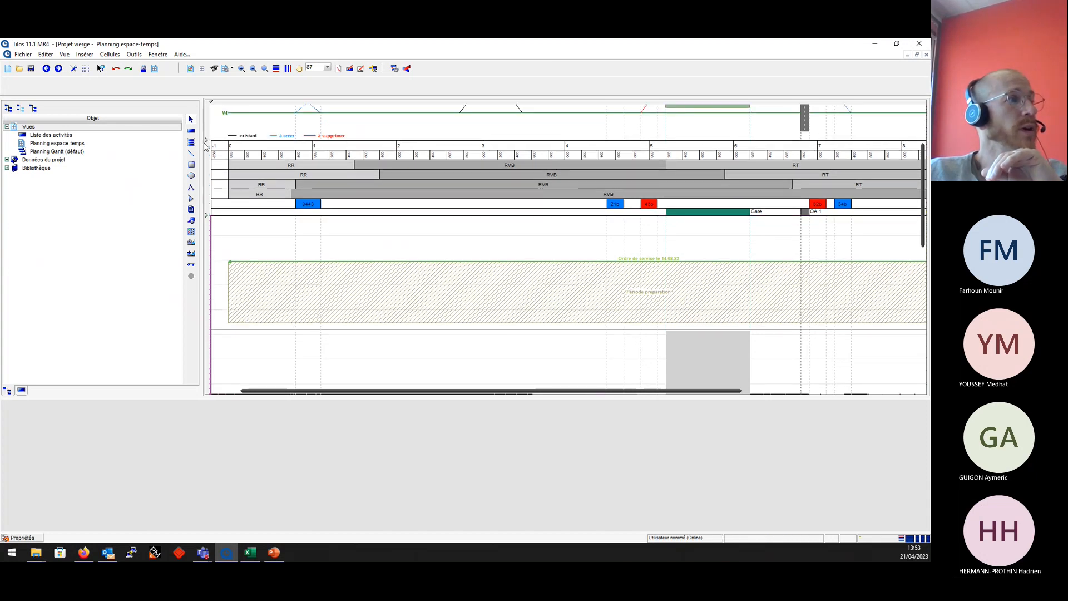
left_click(194, 131)
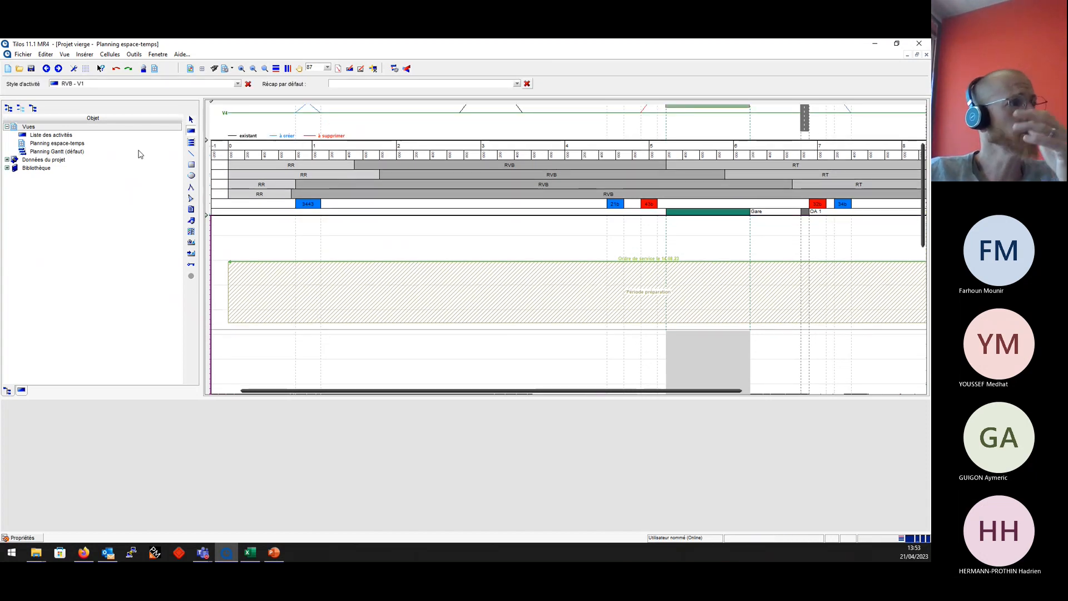
left_click(173, 85)
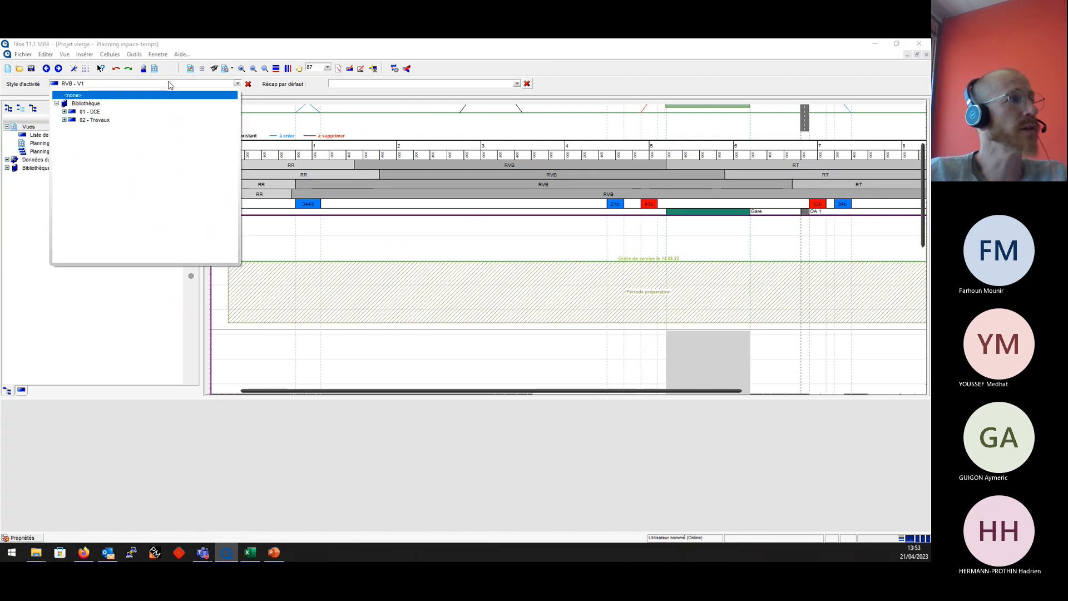
left_click(64, 120)
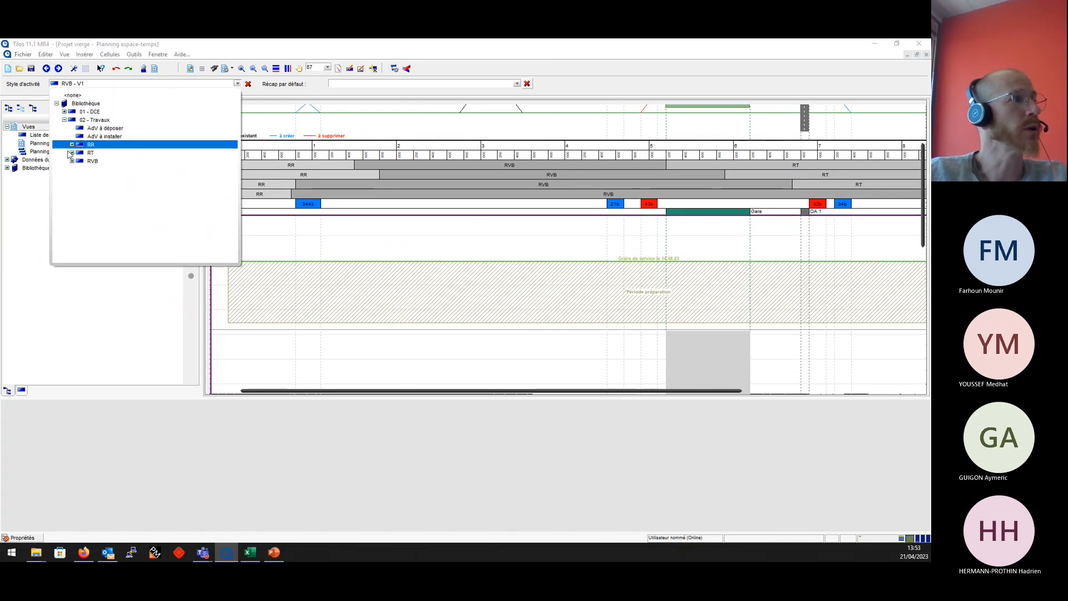
left_click(71, 144)
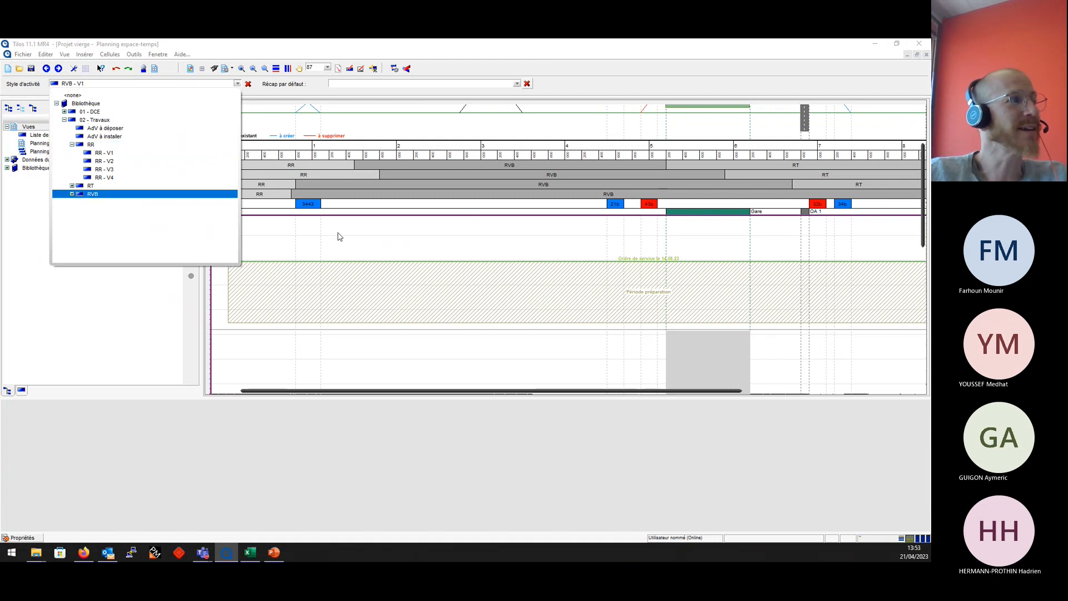
left_click(103, 152)
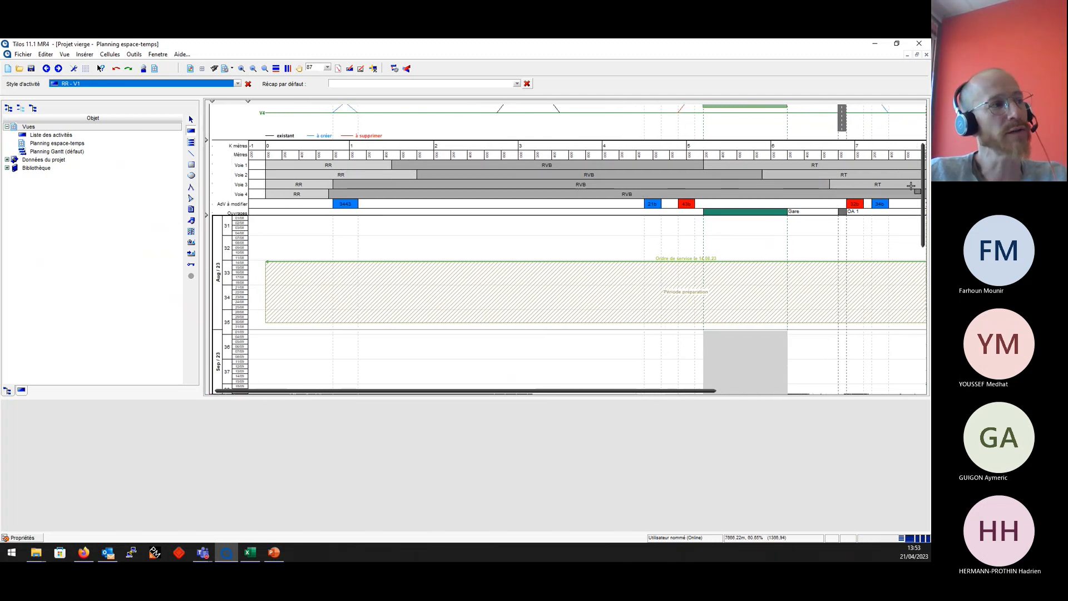
scroll(412, 317, "down", 6)
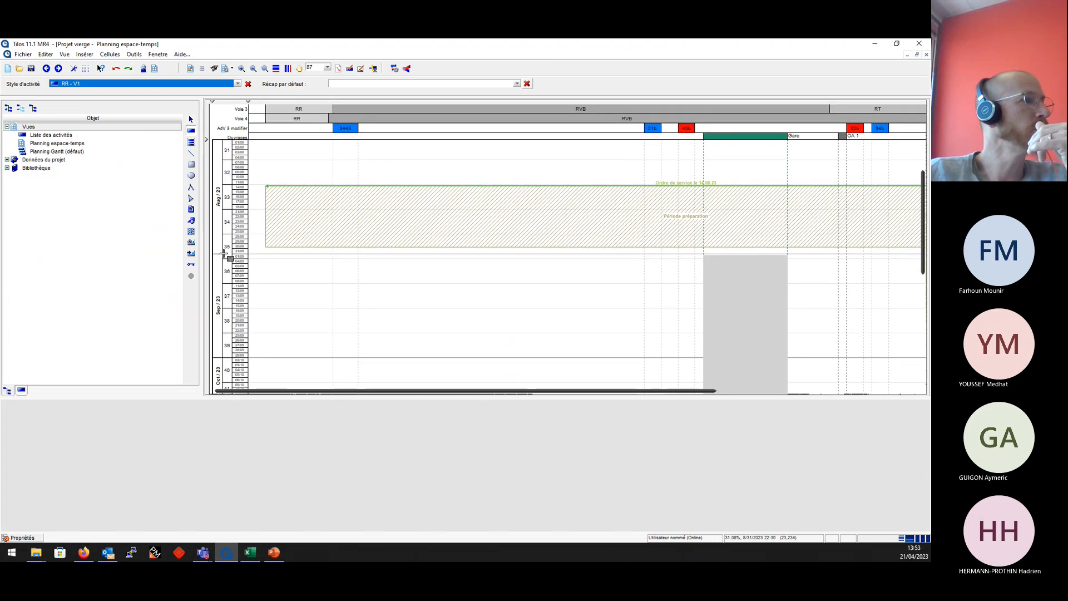
left_click_drag(279, 267, 377, 295)
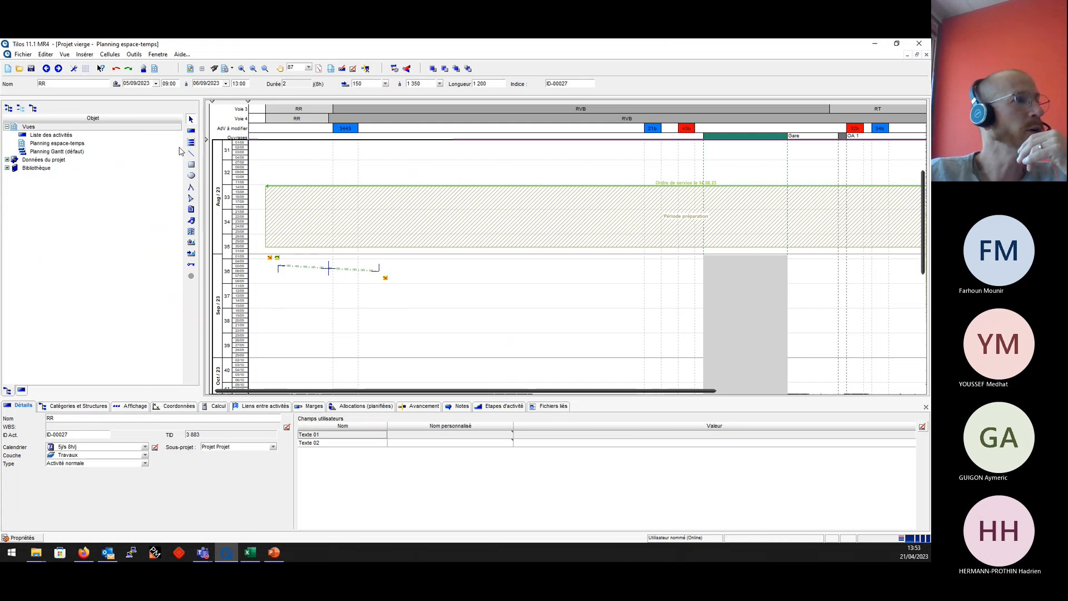
Draw an RR - V4 works activity from about 150 m to 1,150 m, starting 15/09/2023.
left_click(192, 132)
left_click(120, 84)
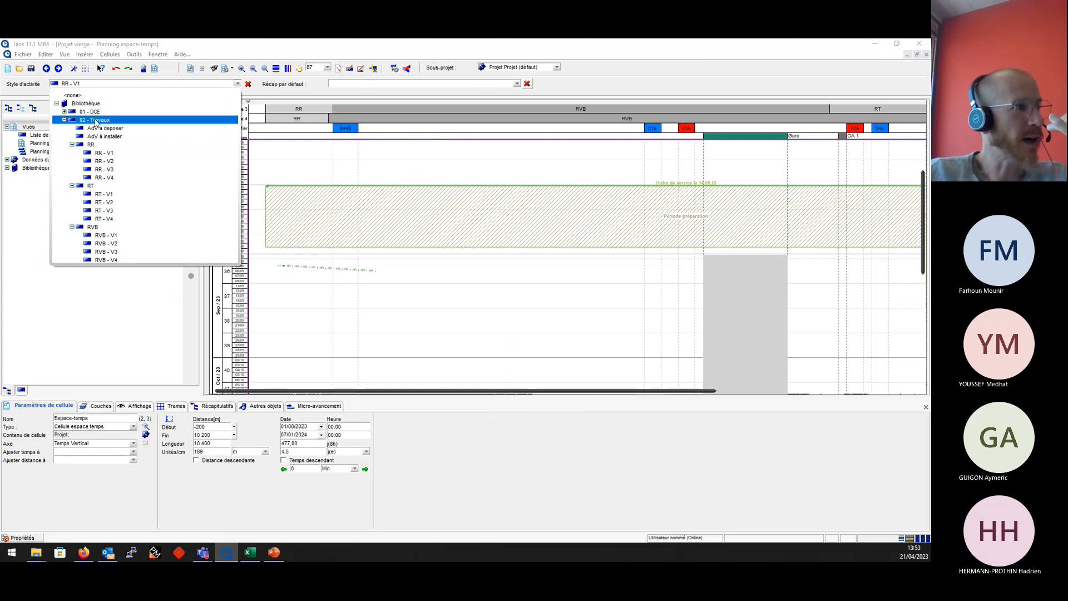
left_click(109, 178)
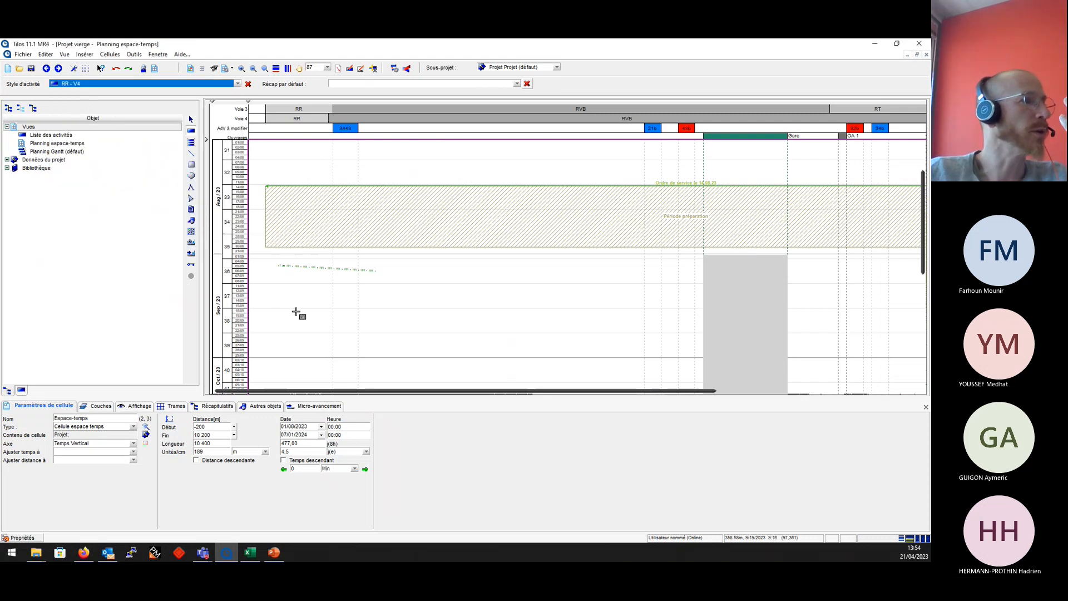
left_click_drag(278, 308, 362, 346)
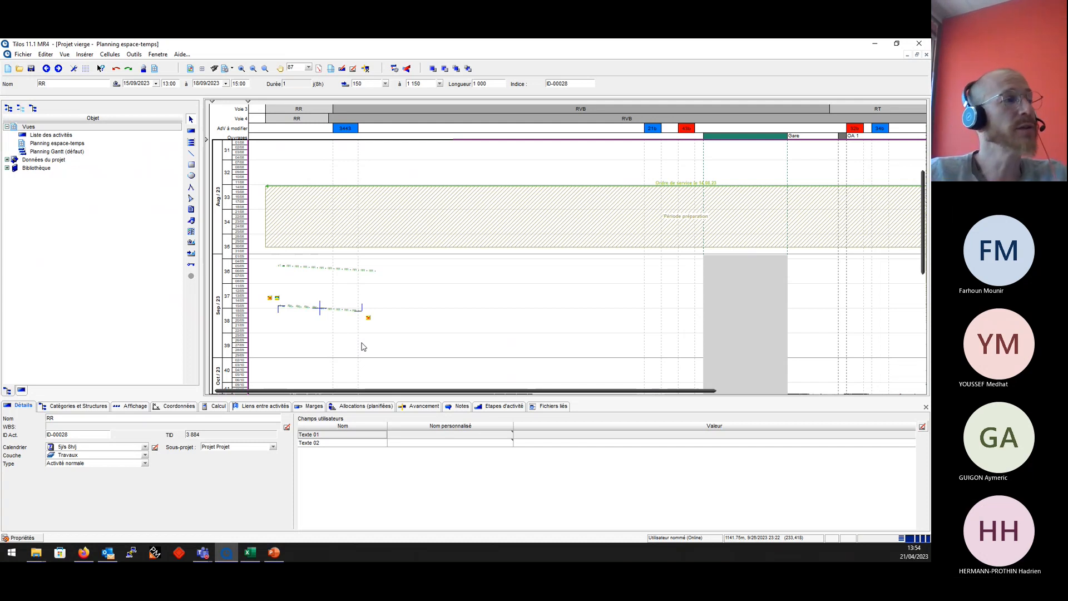
Draw an RVB - V1 works activity from about 1,900 m to 3,000 m in week 36 of September 2023.
left_click(190, 118)
left_click(237, 84)
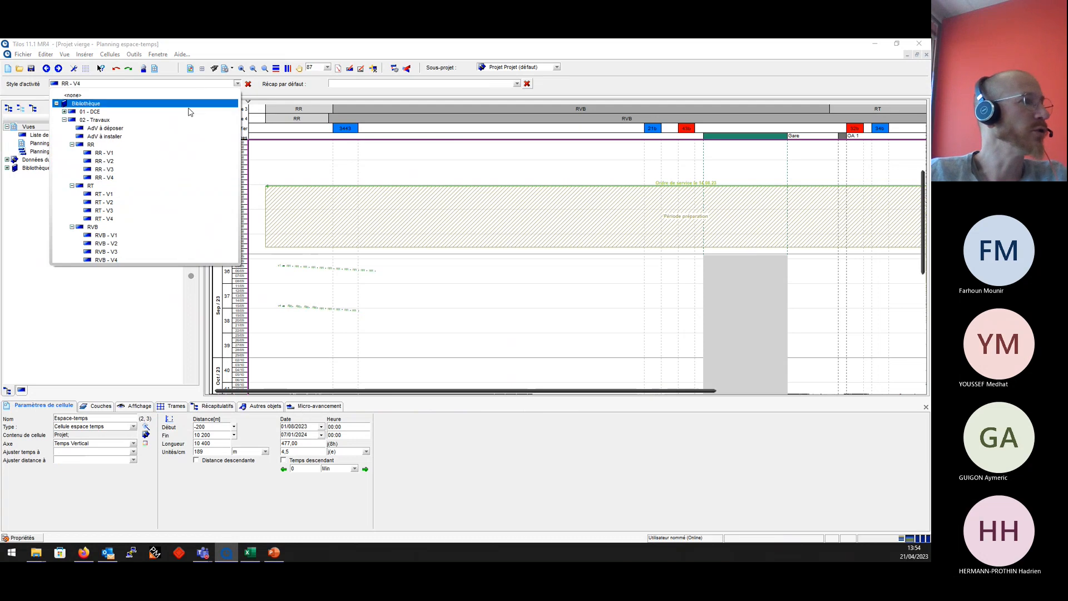
left_click(105, 234)
left_click(425, 272)
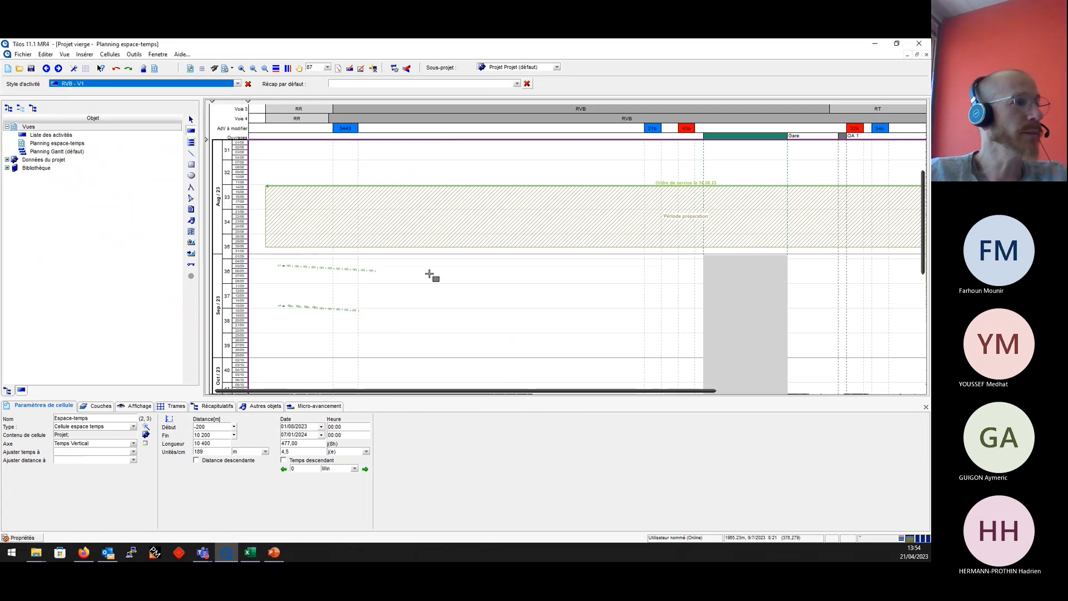
left_click(516, 289)
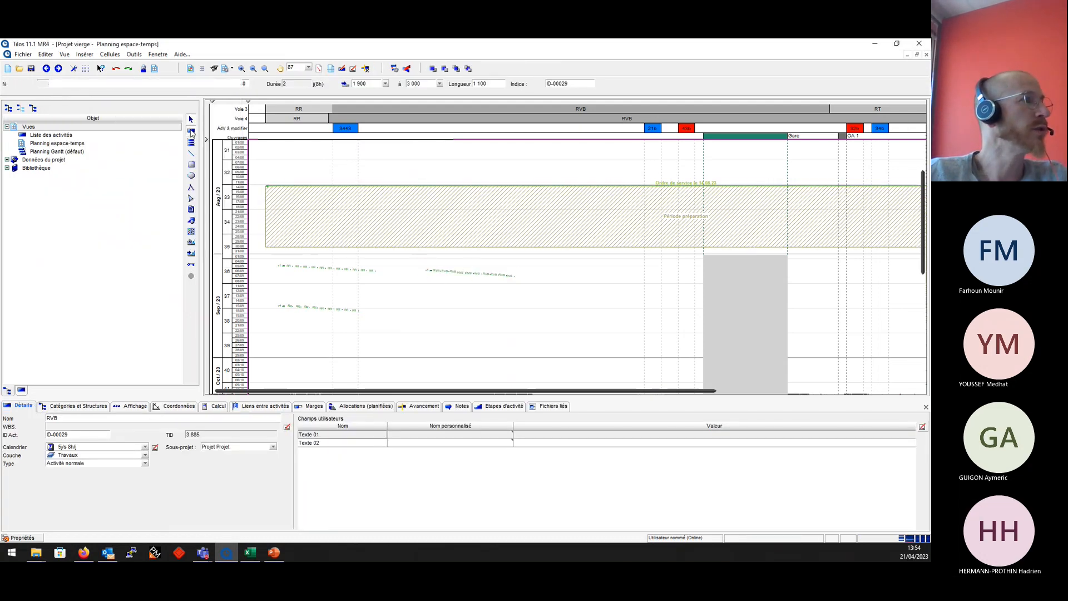
Draw an RT - V1 works activity from about km 3.5 to km 4.2 at the start of week 37.
left_click(131, 86)
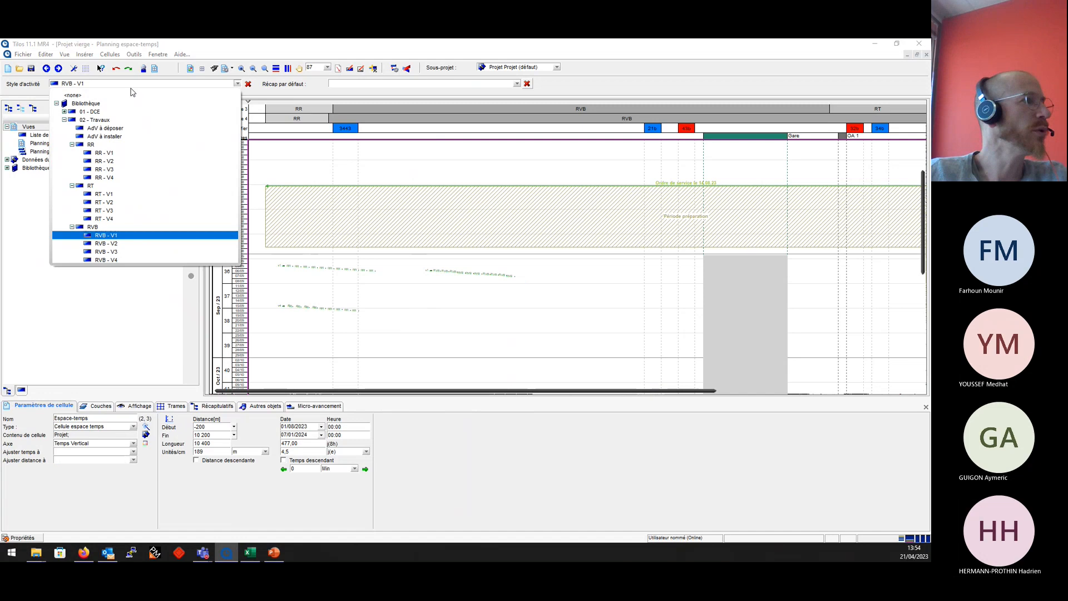
left_click(117, 199)
left_click(562, 286)
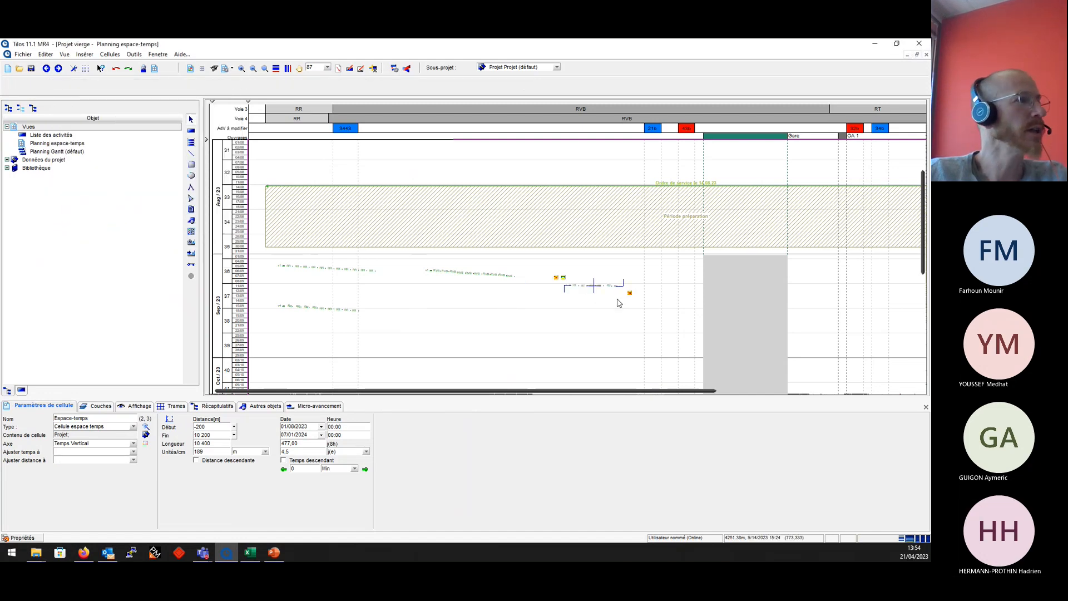
left_click(622, 296)
Draw a second RVB - V1 works activity from about 4,700 m to 5,150 m on 11/09/2023, just before the Gare zone.
left_click(131, 83)
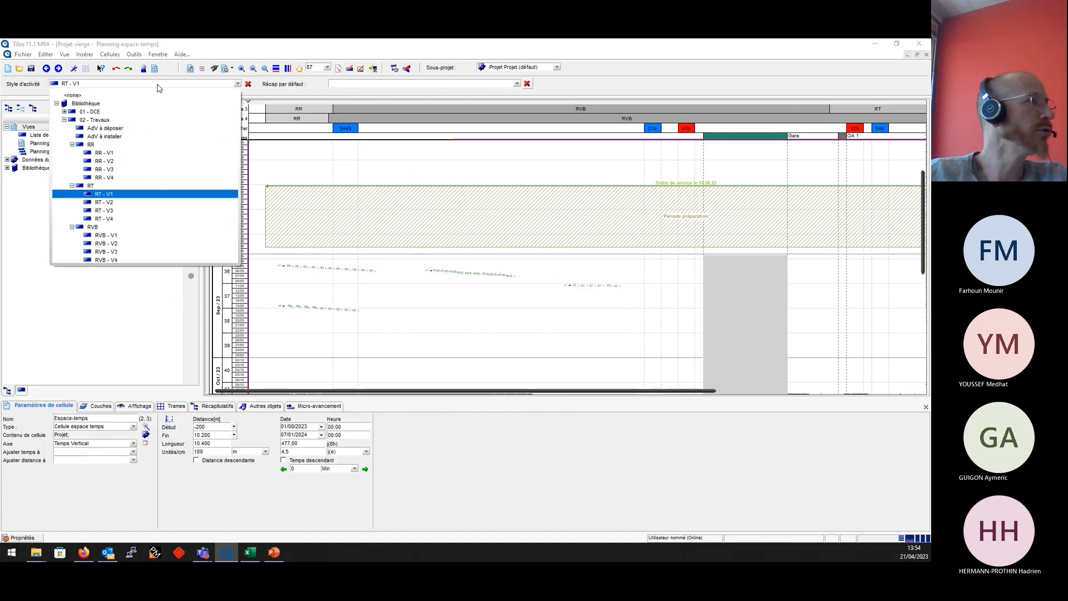
left_click(123, 238)
left_click(662, 285)
left_click(699, 301)
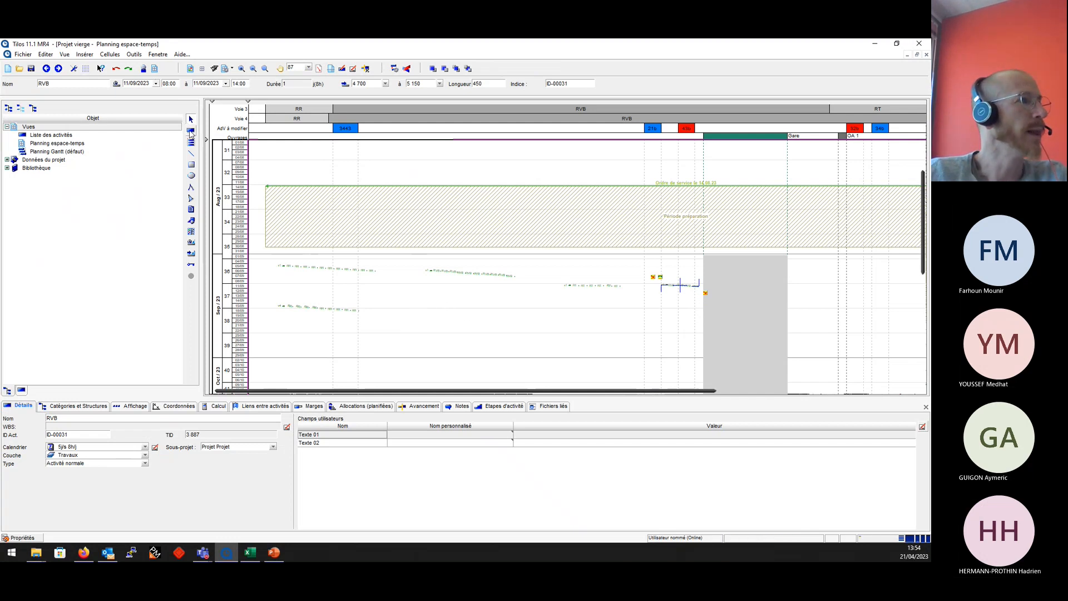
Draw an RVB - V4 works activity from about 1,900 m to 3,000 m, starting 19/09/2023.
left_click(191, 132)
left_click(118, 84)
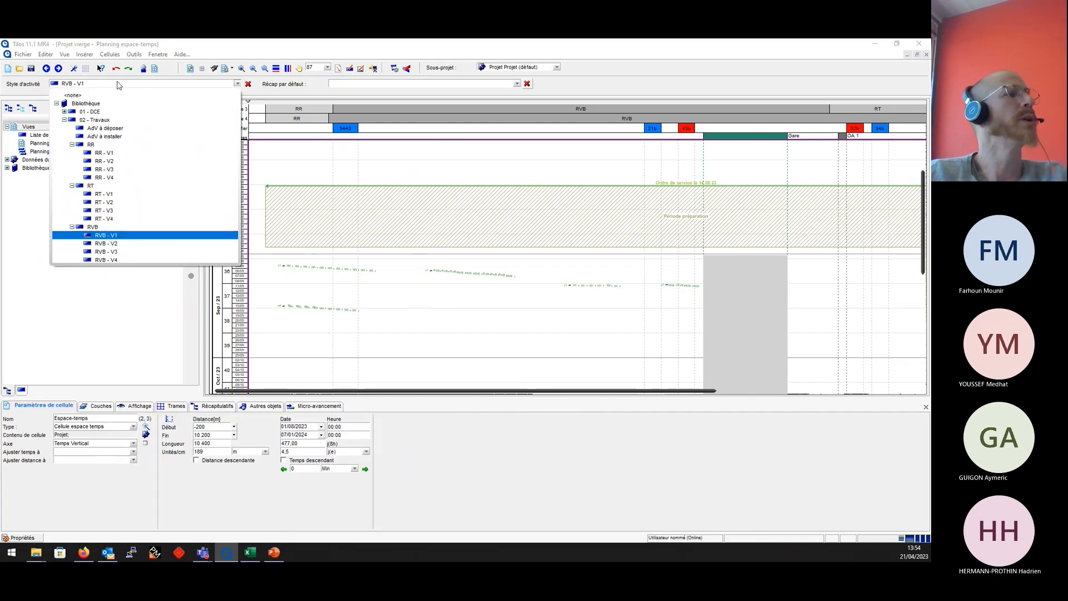
scroll(127, 167, "down", 2)
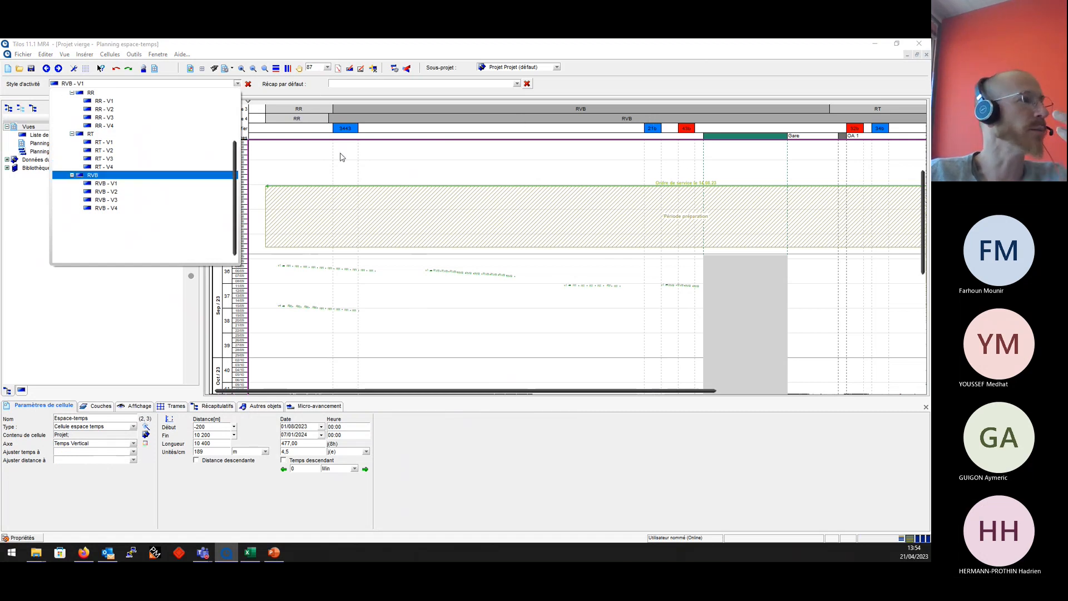
left_click(120, 209)
left_click_drag(426, 316, 519, 321)
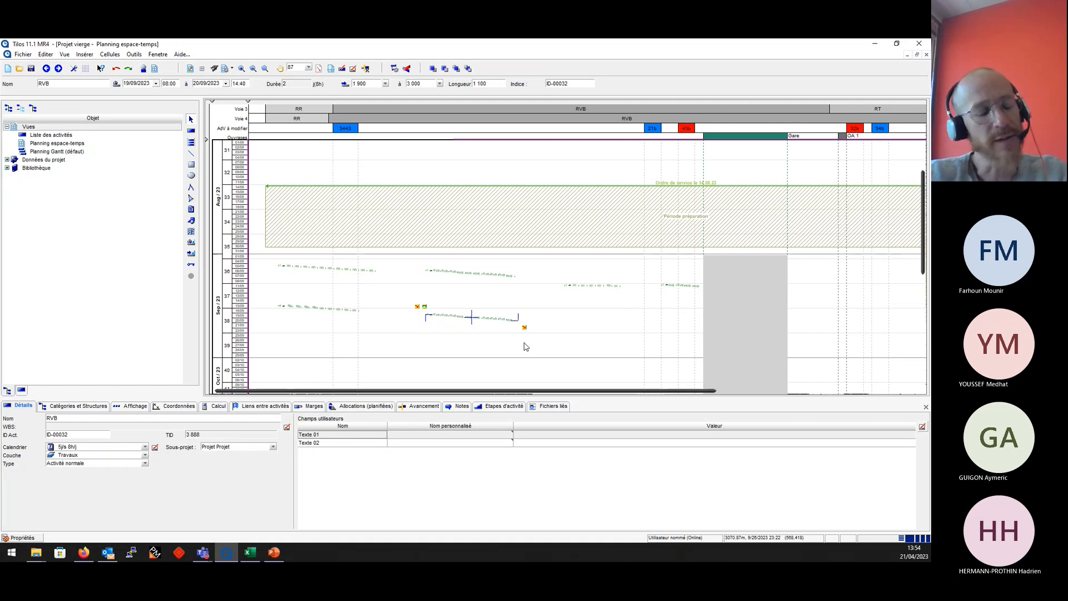
Examine the labels and colours of the drawn V1 and V4 activities against the track diagram and the RR and RVB sectors.
scroll(526, 347, "down", 2)
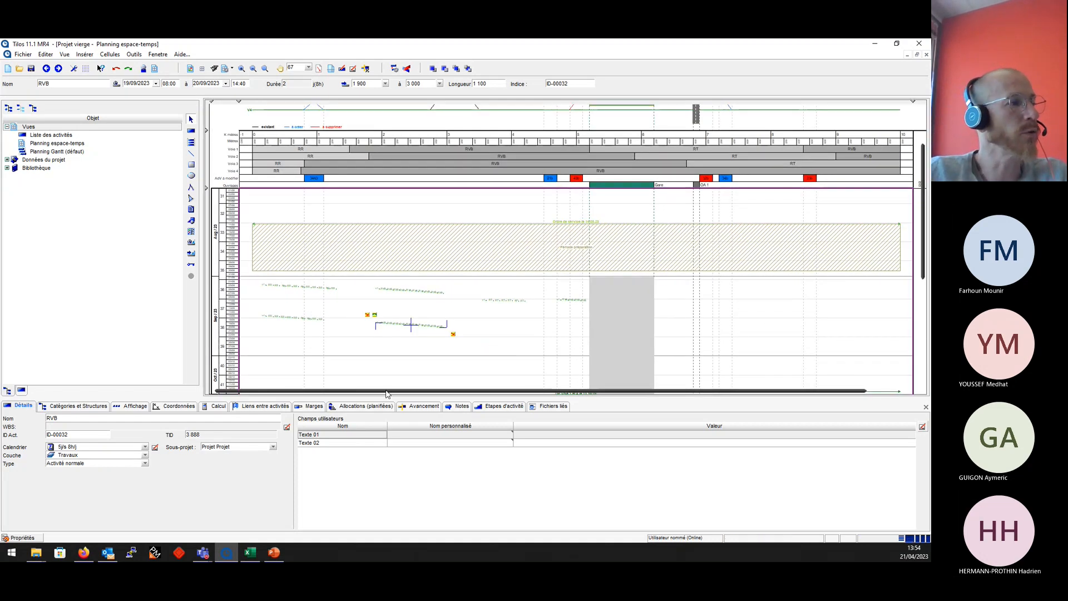
scroll(259, 297, "up", 2)
scroll(257, 296, "up", 5)
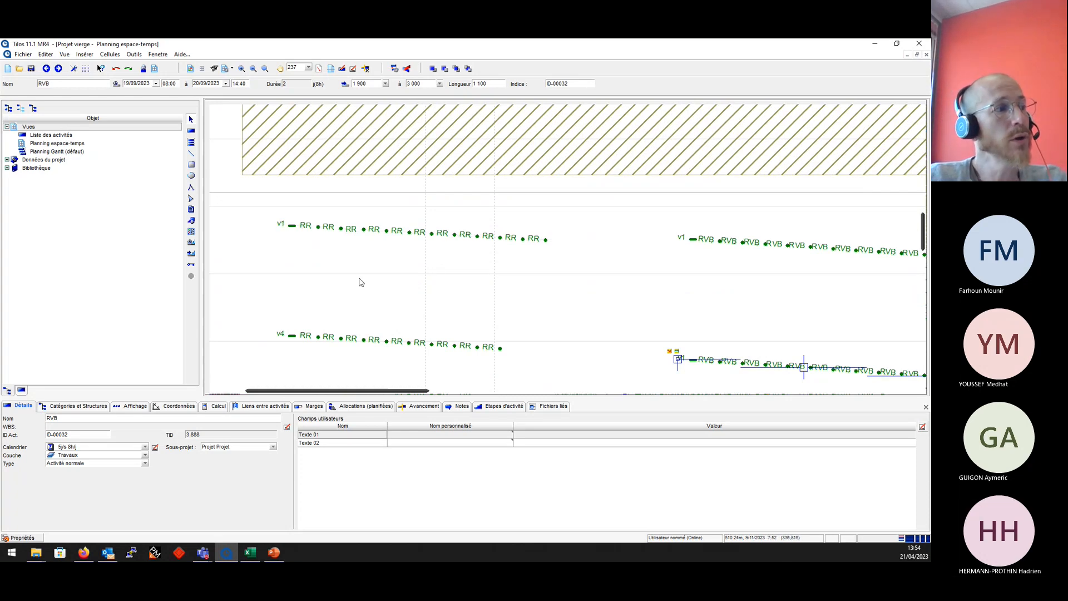
scroll(364, 281, "up", 6)
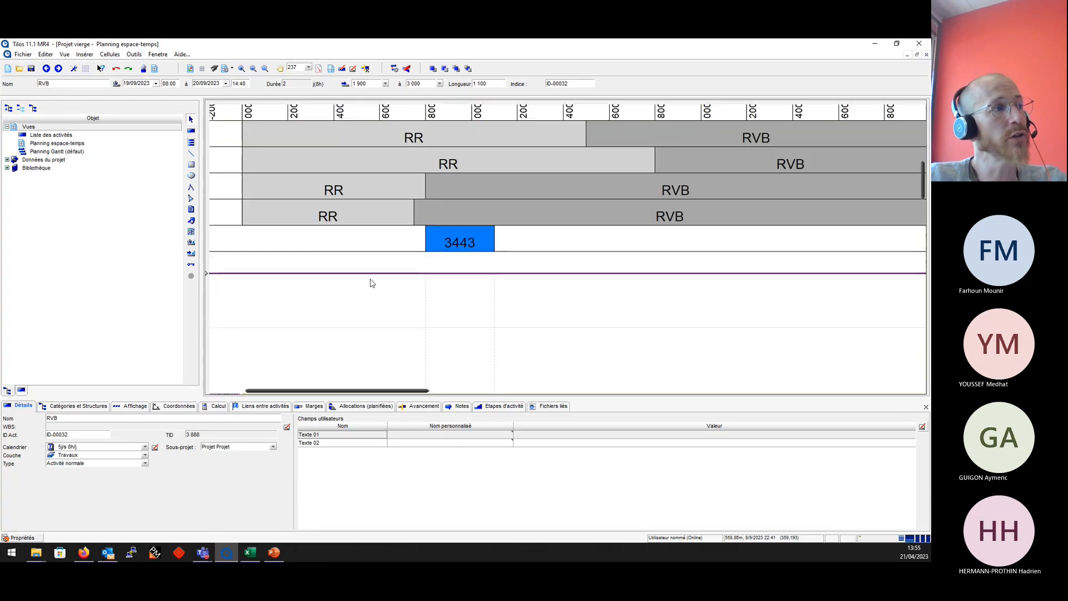
scroll(373, 283, "up", 5)
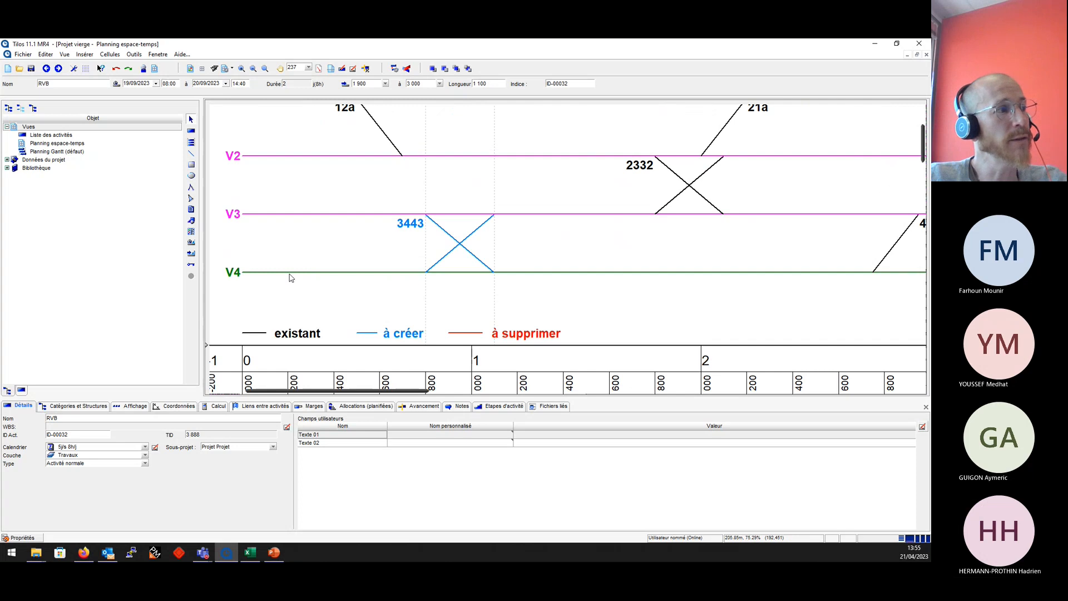
scroll(281, 245, "up", 1)
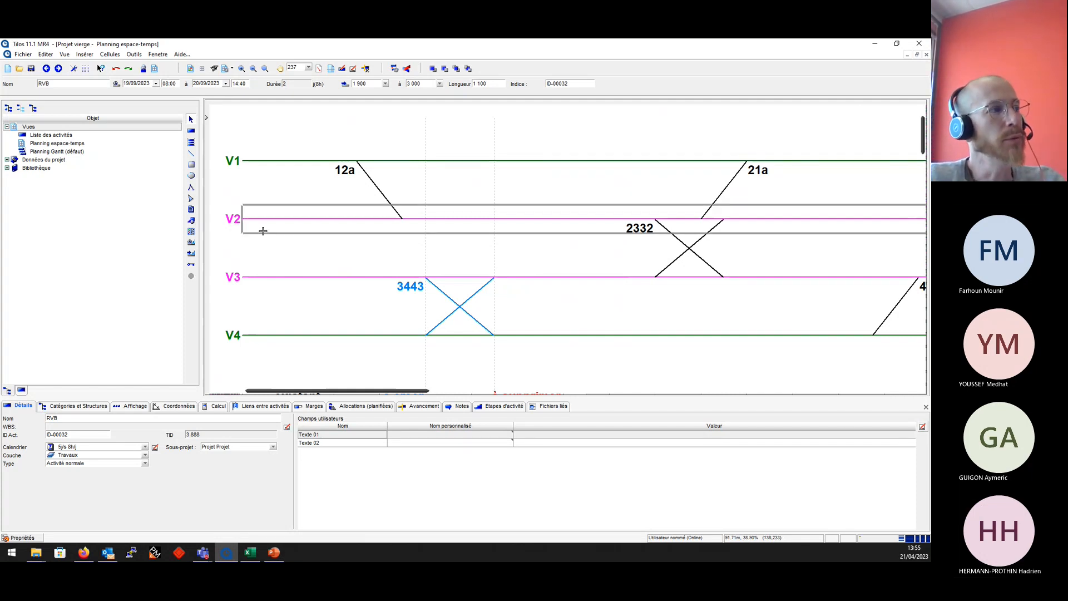
scroll(332, 288, "down", 1)
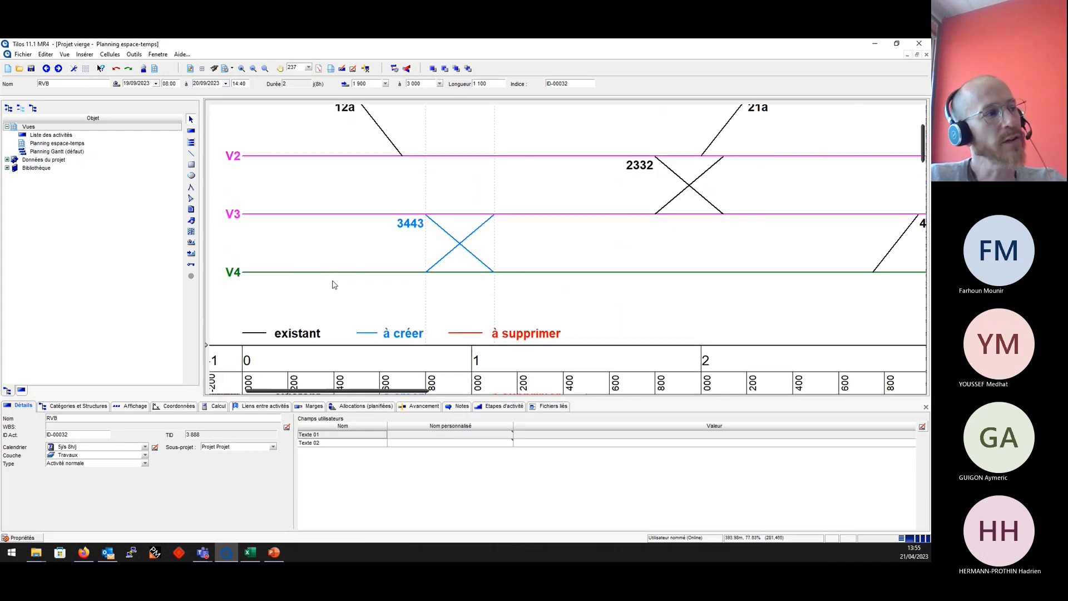
scroll(332, 289, "down", 5)
scroll(334, 289, "down", 5)
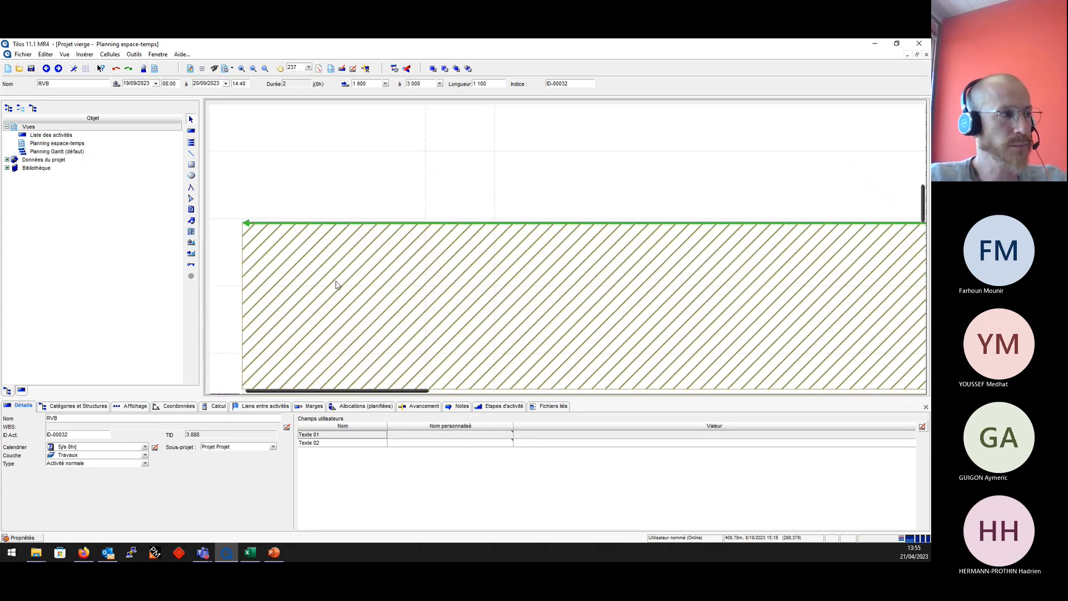
scroll(340, 287, "down", 4)
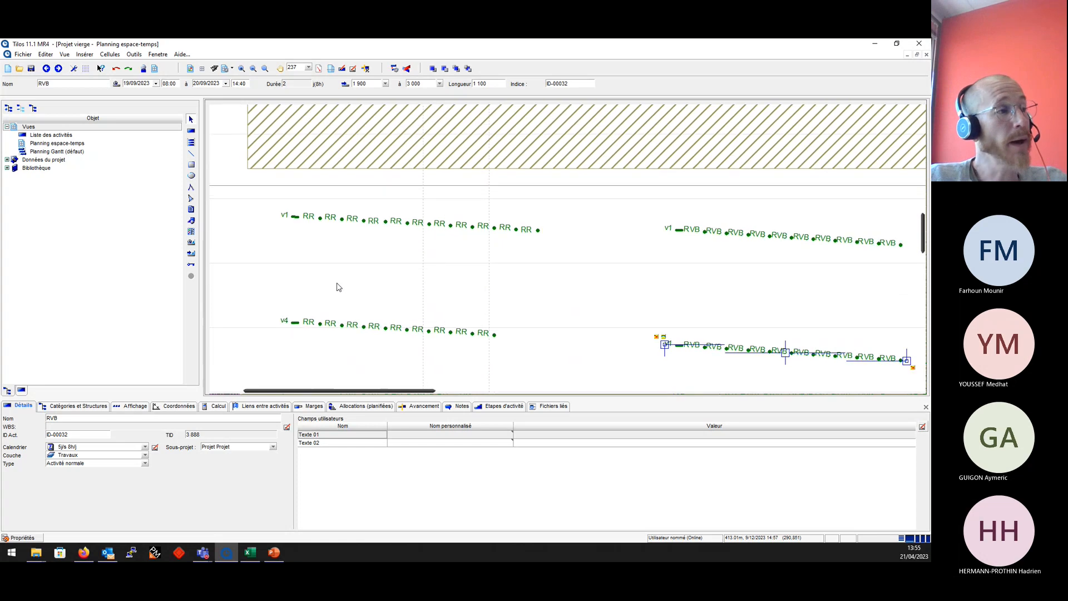
scroll(338, 286, "down", 2)
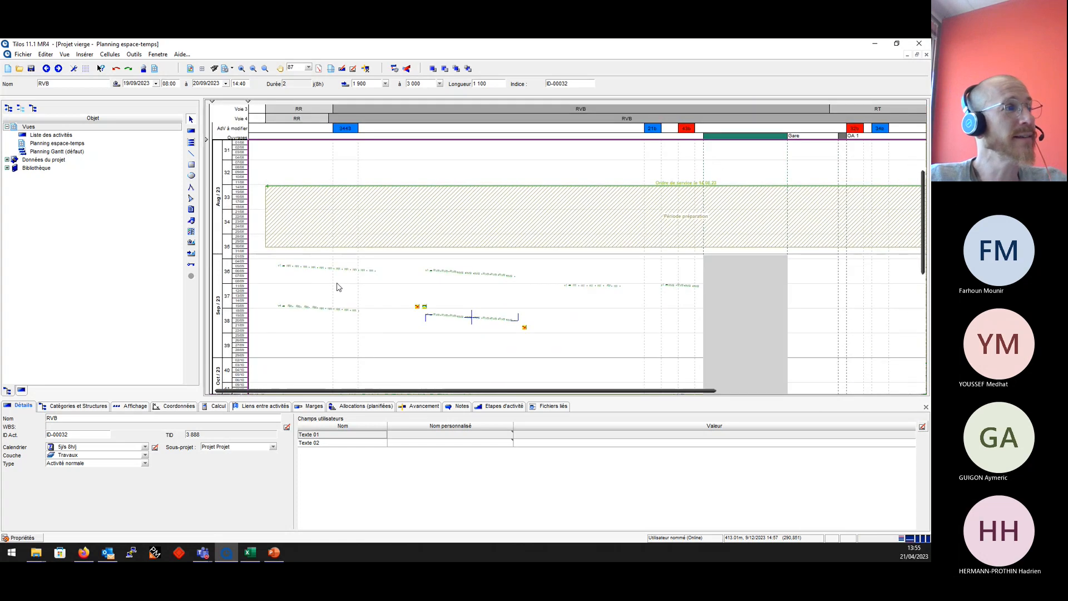
Open the calculation settings of the RR - V1 activity to examine its quantity, planned productivity and duration.
left_click(333, 269)
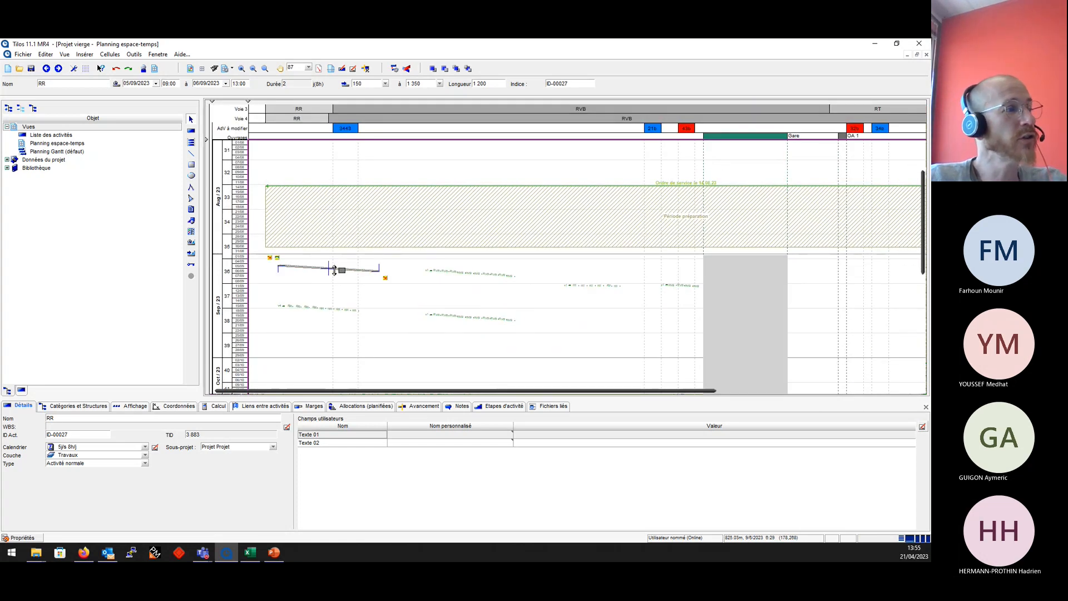
left_click(351, 270)
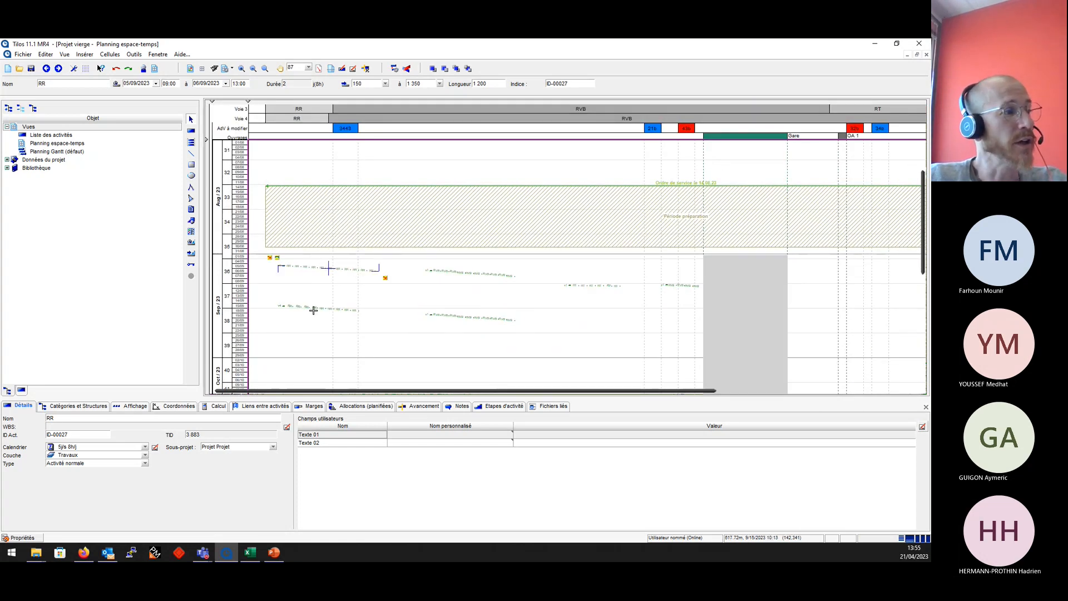
left_click(218, 406)
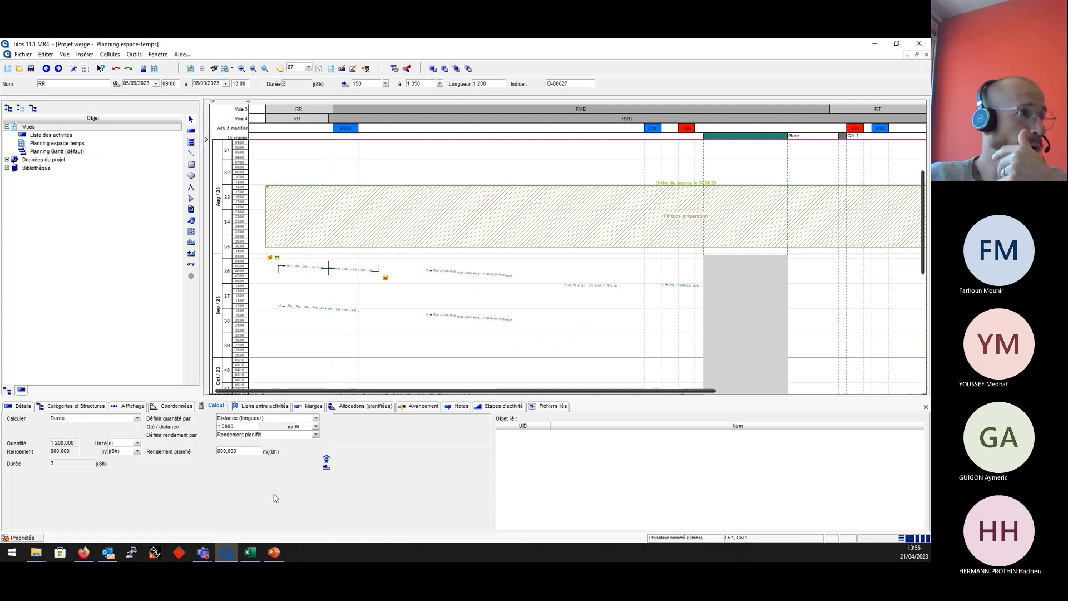
Assign the RR activity on Voie 1 to sector V1-Zone 1 so it spans 0 to 1,500 m.
scroll(323, 289, "up", 3)
left_click(333, 332)
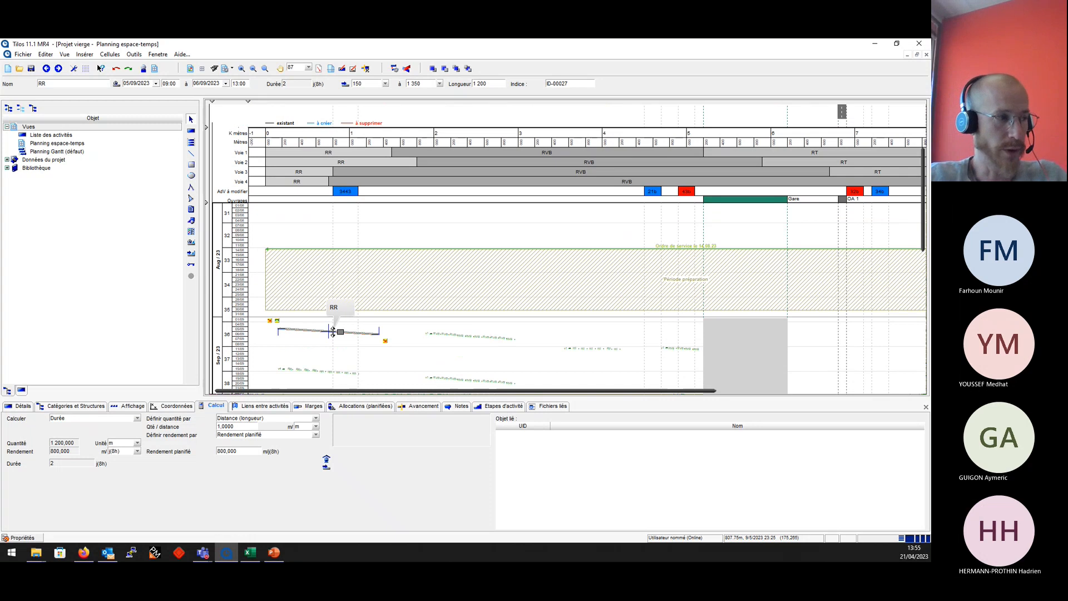
left_click(172, 408)
left_click(324, 427)
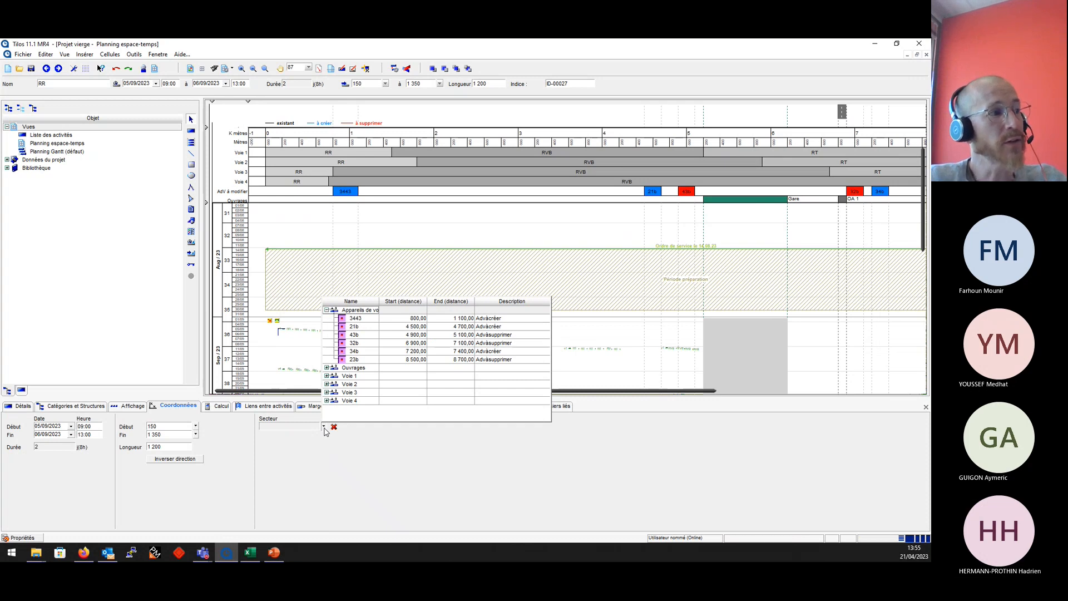
left_click(327, 377)
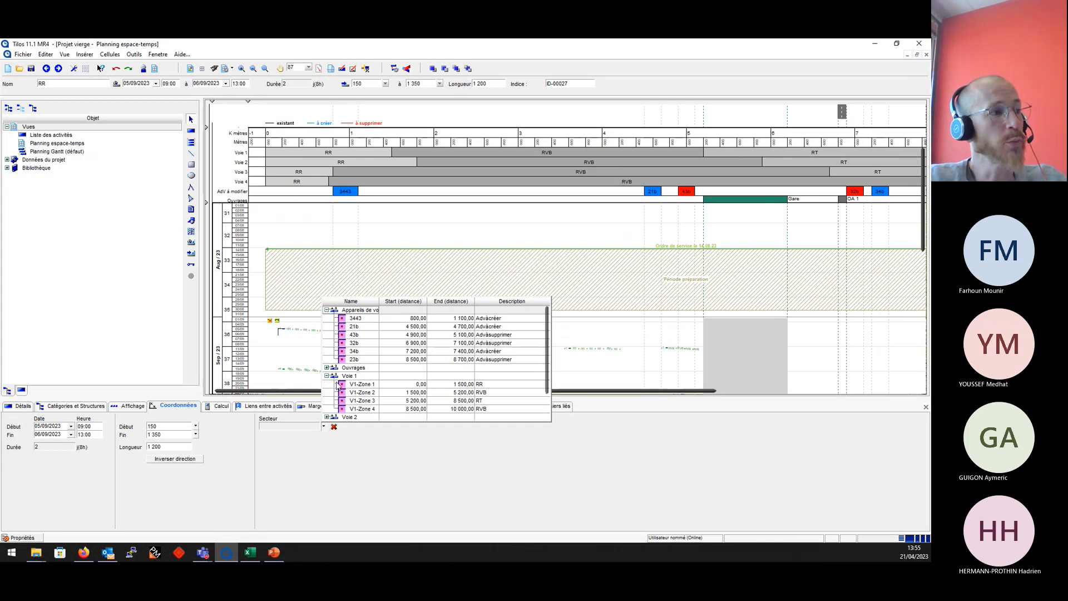
left_click(484, 385)
Move the RR - V1 activity in time so it starts on 04/09/2023, just after the preparation period.
left_click(329, 332)
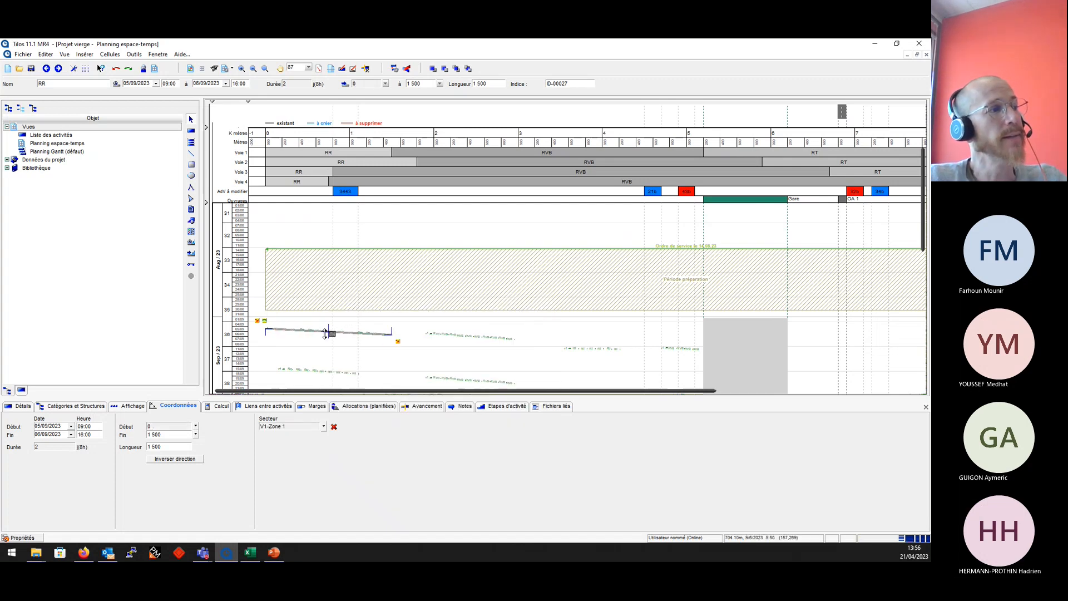
left_click_drag(333, 332, 334, 217)
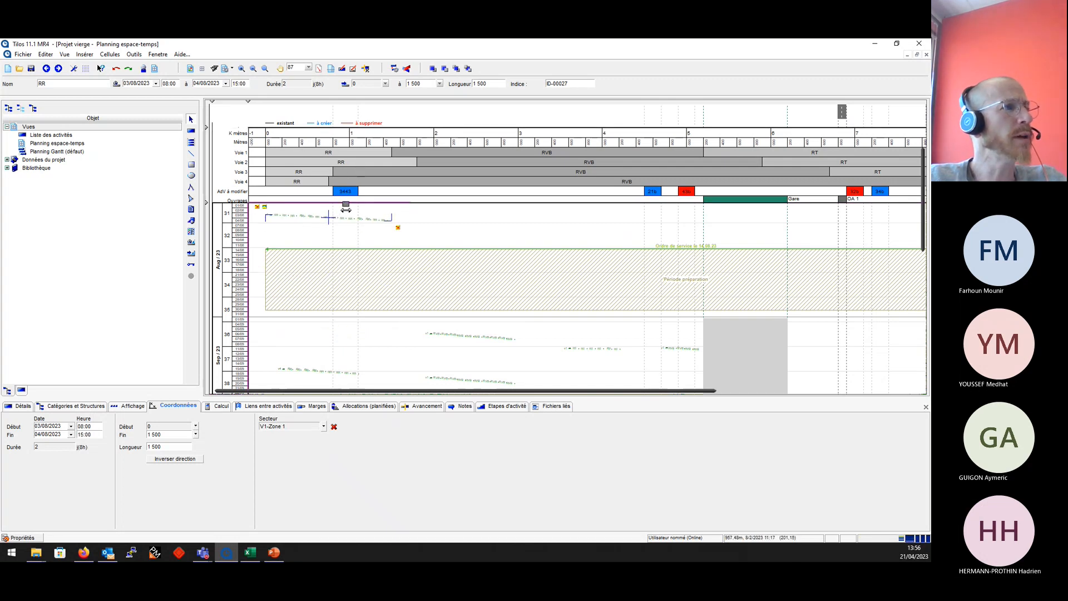
left_click_drag(334, 217, 336, 324)
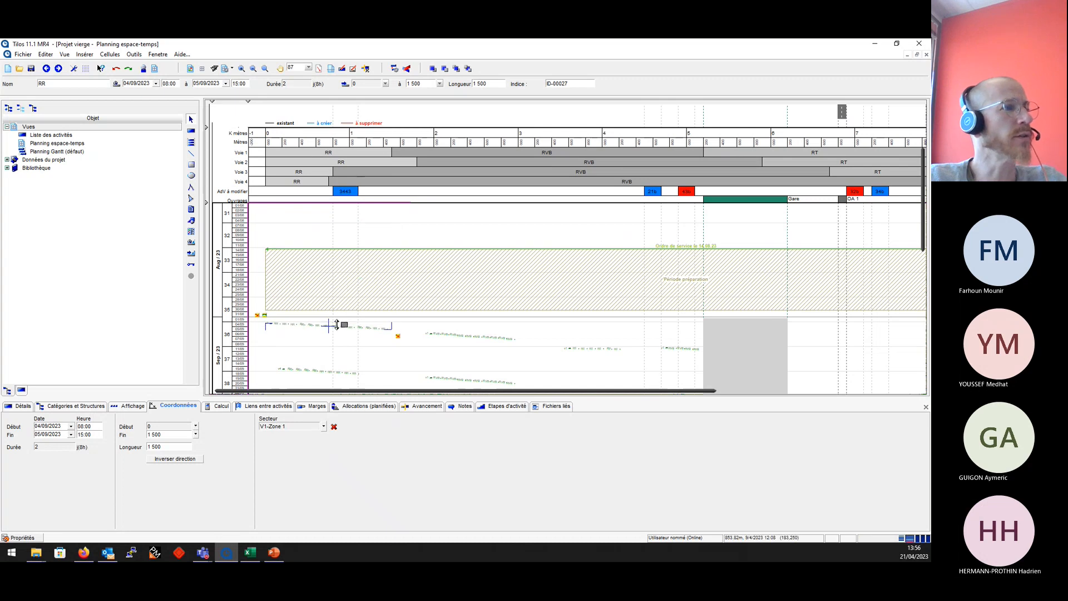
Assign the RVB - V1 activity starting 06/09/2023 to sector V1-Zone 2, from 1,500 m to 5,200 m.
left_click(472, 336)
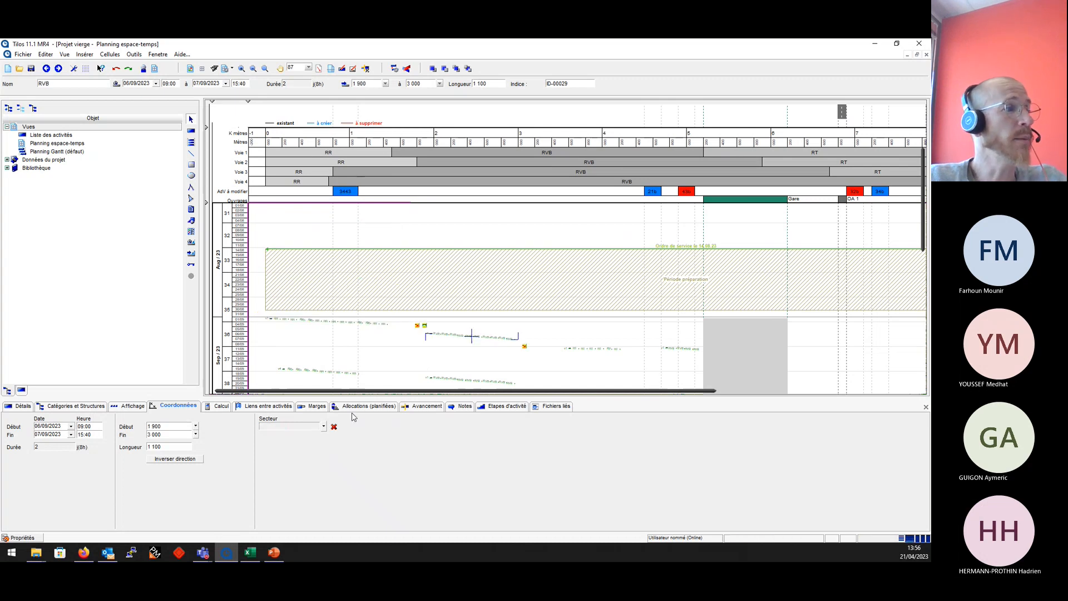
left_click(324, 426)
scroll(398, 356, "down", 2)
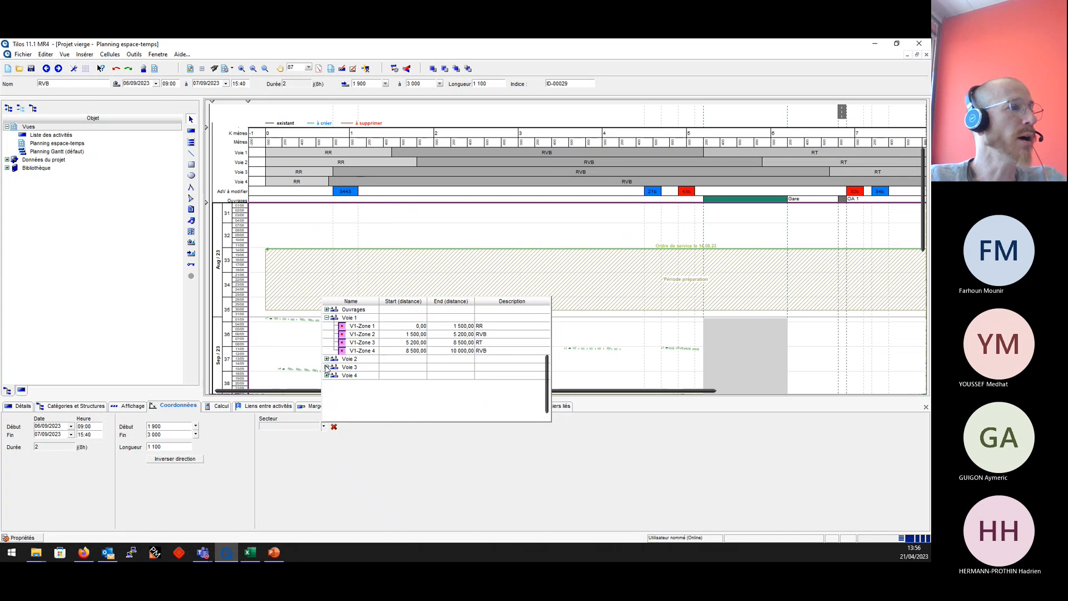
left_click(468, 334)
scroll(720, 351, "down", 1)
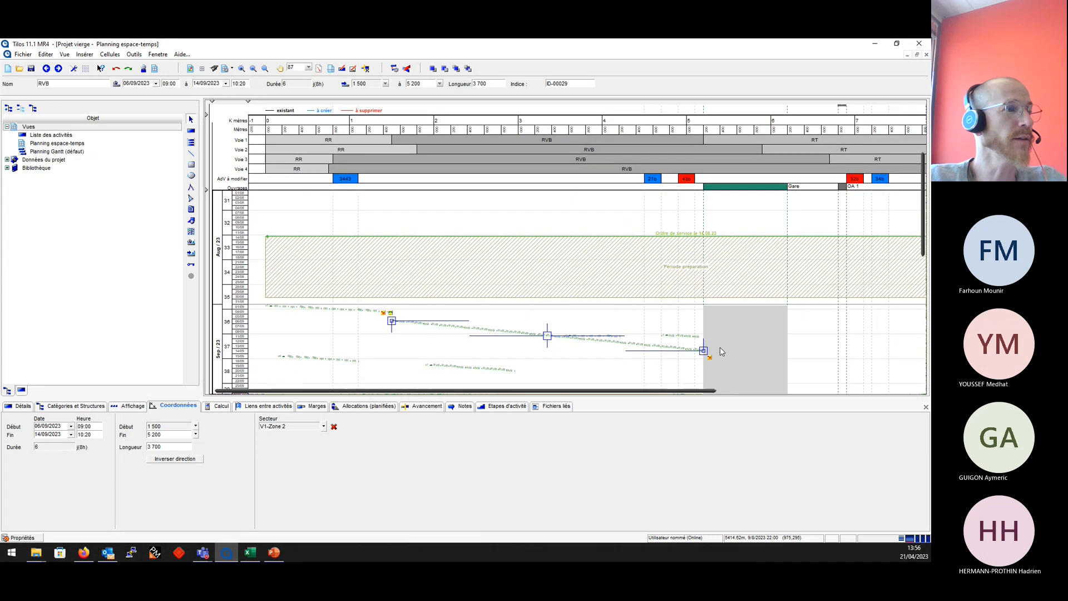
scroll(721, 351, "down", 2)
Assign the RT activity starting 11/09/2023 to sector V1-Zone 3, from 5,200 m to 8,500 m.
left_click(618, 309)
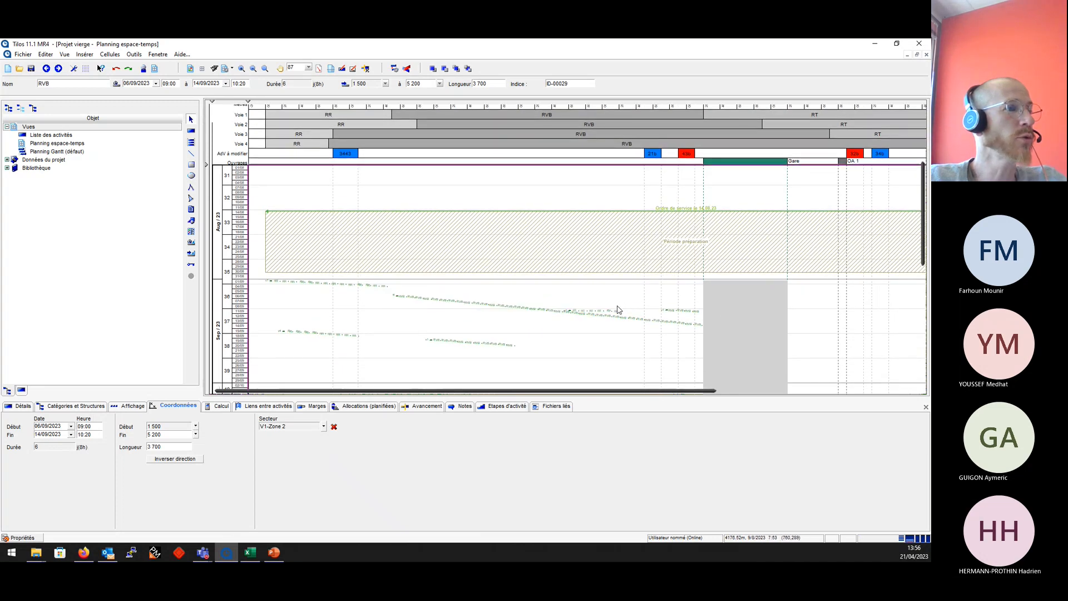
left_click(616, 309)
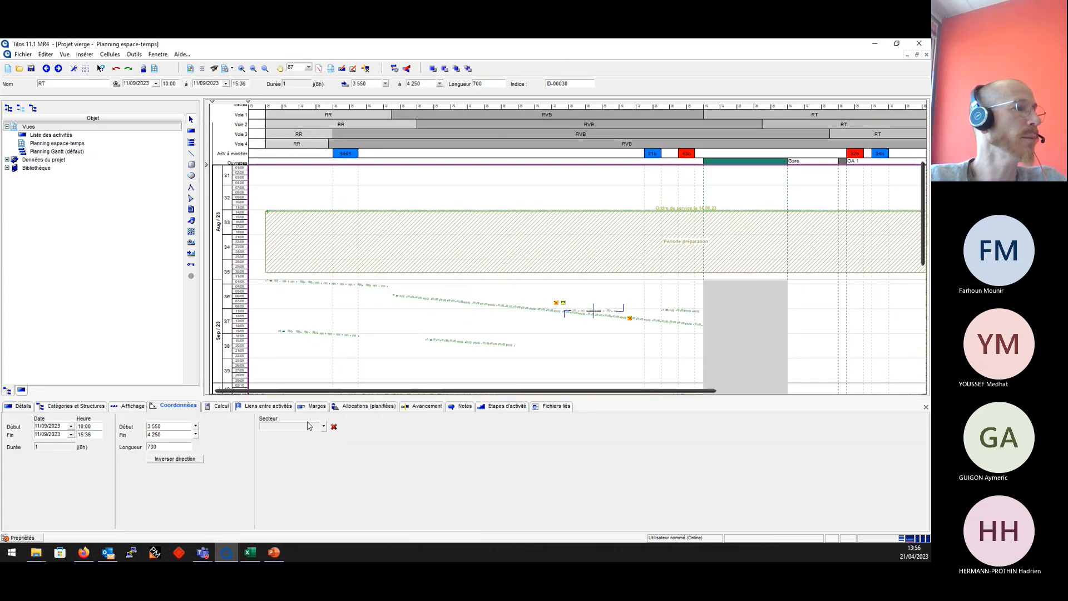
left_click(324, 426)
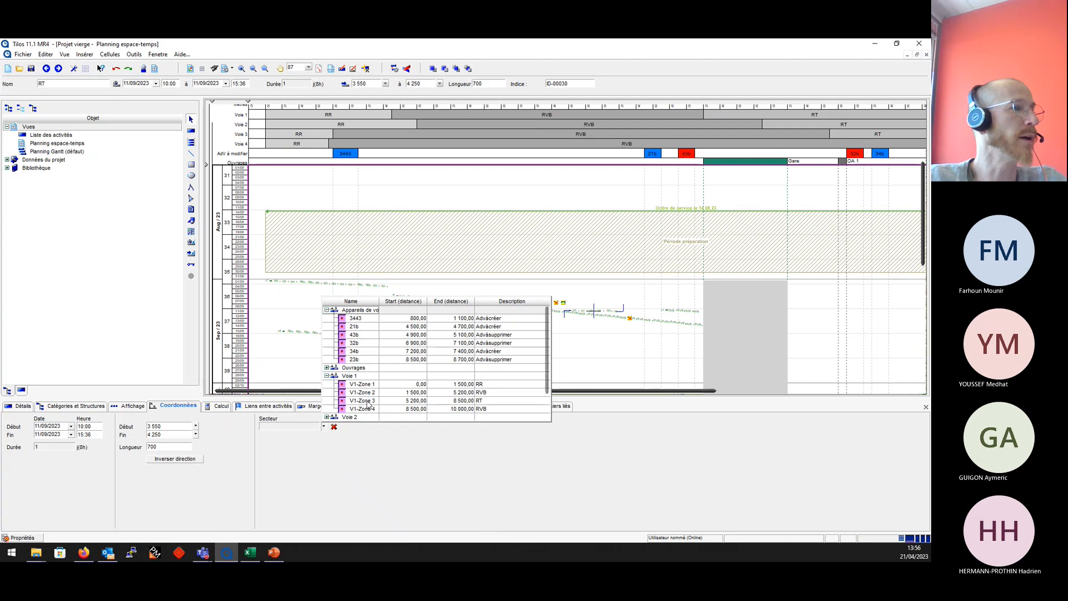
left_click(441, 396)
Assign the short RVB activity just before the Gare zone to sector V1-Zone 4, from 8,500 m to 10,000 m.
left_click(680, 310)
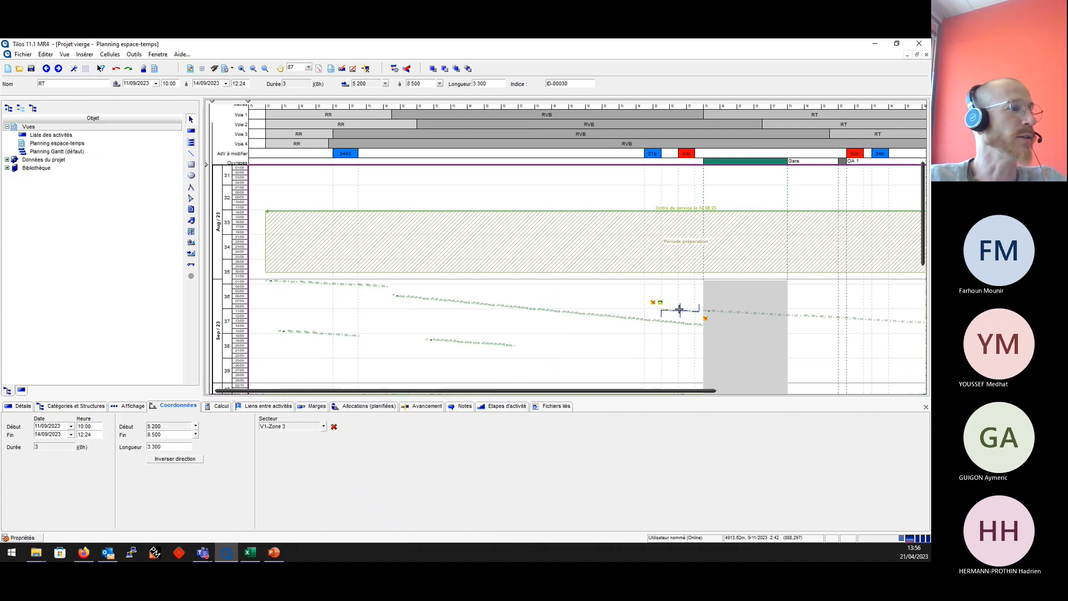
left_click(325, 426)
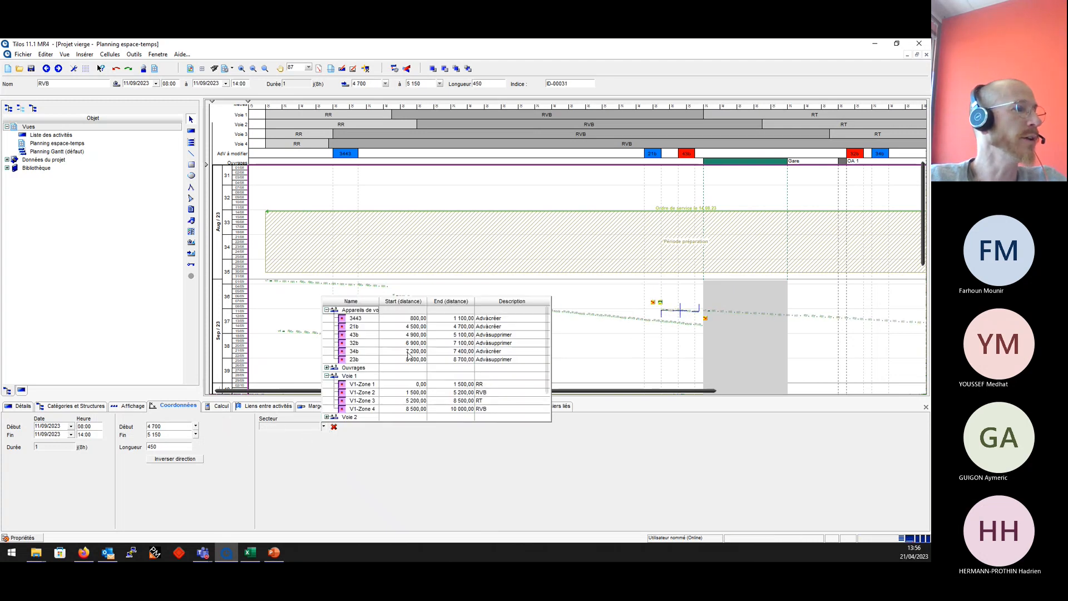
left_click(362, 409)
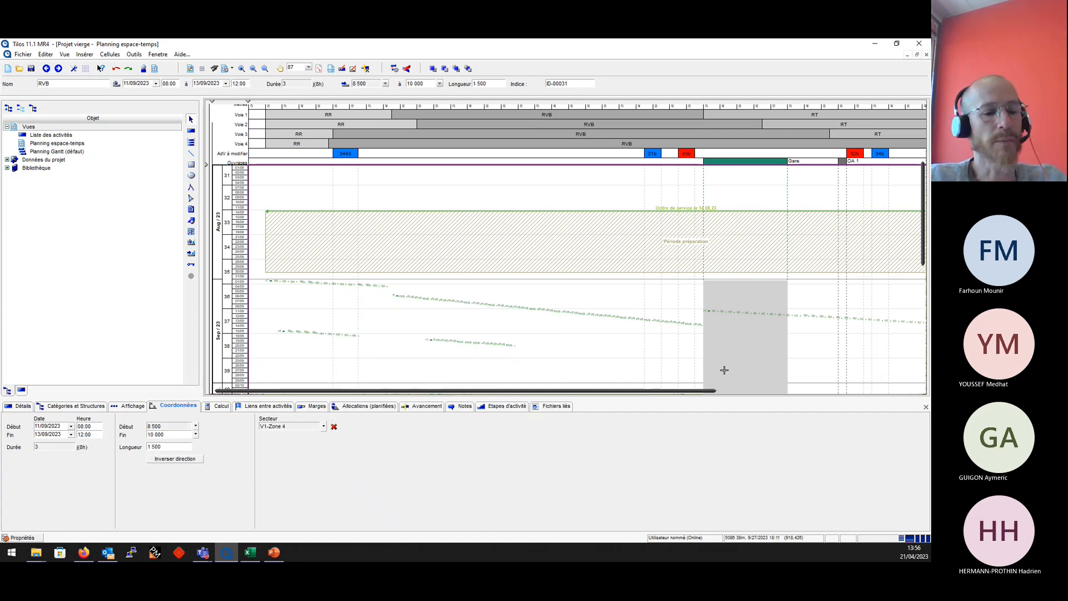
Move the V1-Zone 4 RVB activity to start on 27/09/2023 and the V1-Zone 3 RT activity to start on 19/09/2023.
scroll(788, 362, "down", 3)
scroll(672, 336, "down", 3)
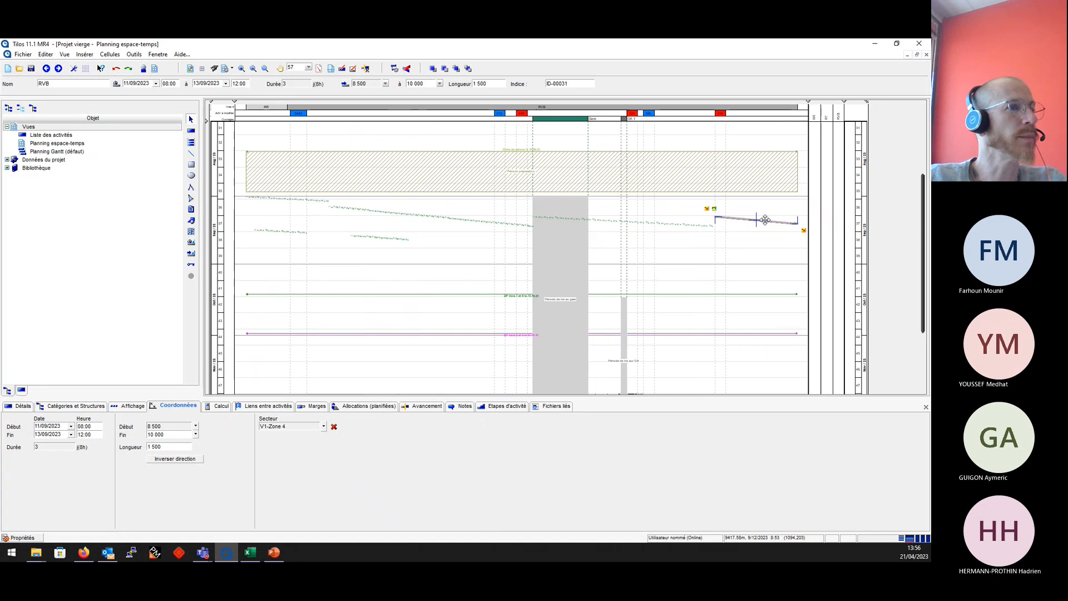
left_click_drag(761, 219, 756, 258)
left_click(627, 223)
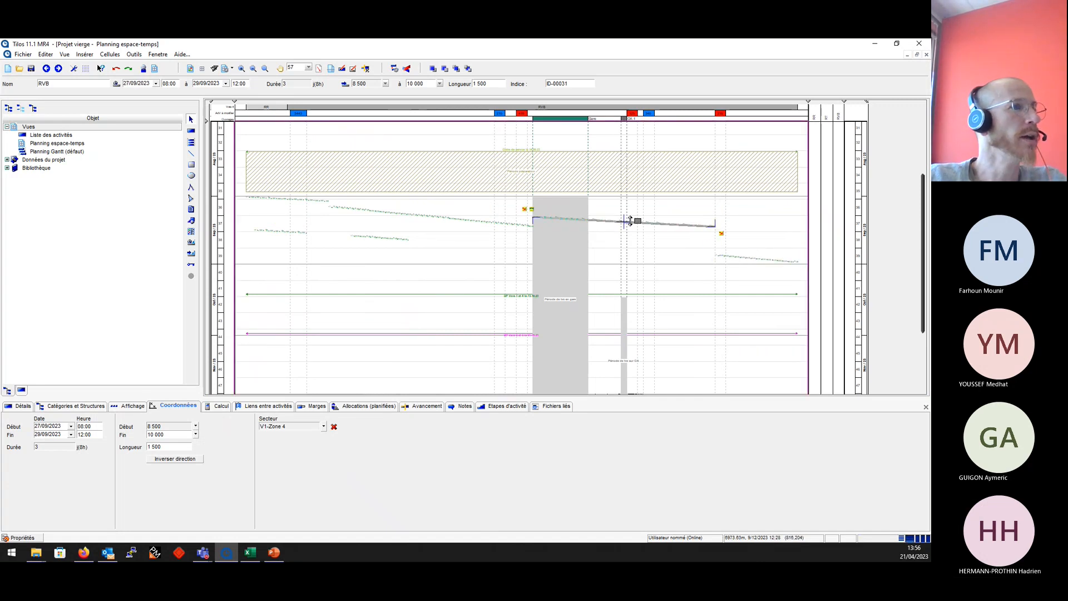
left_click_drag(627, 223, 626, 241)
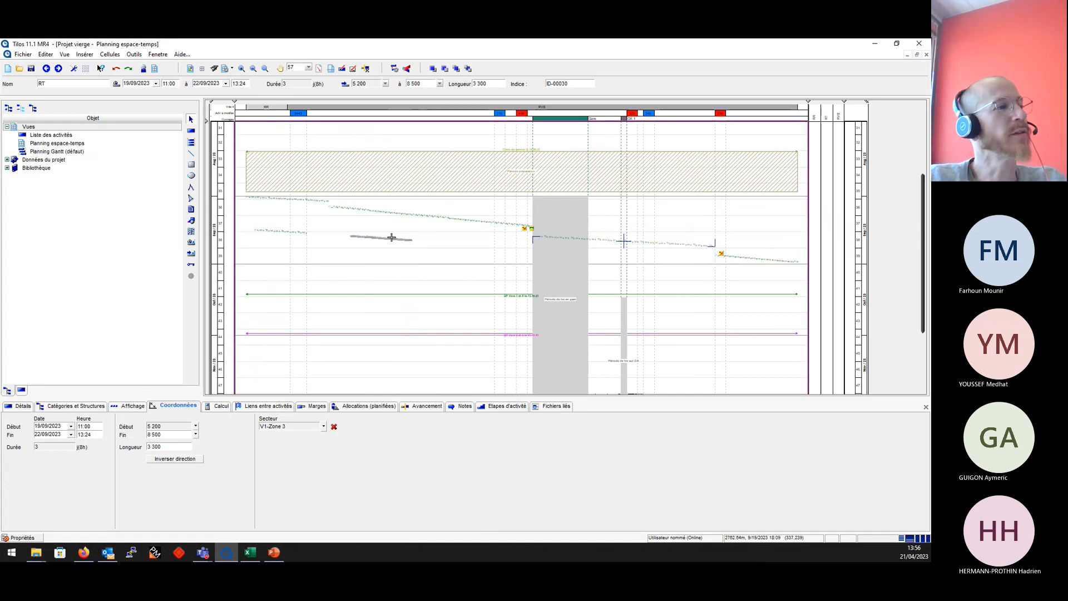
Link the four V1 activities RR, RVB, RT and RVB in sequence with finish-to-start relationships.
left_click(484, 210)
left_click(308, 200)
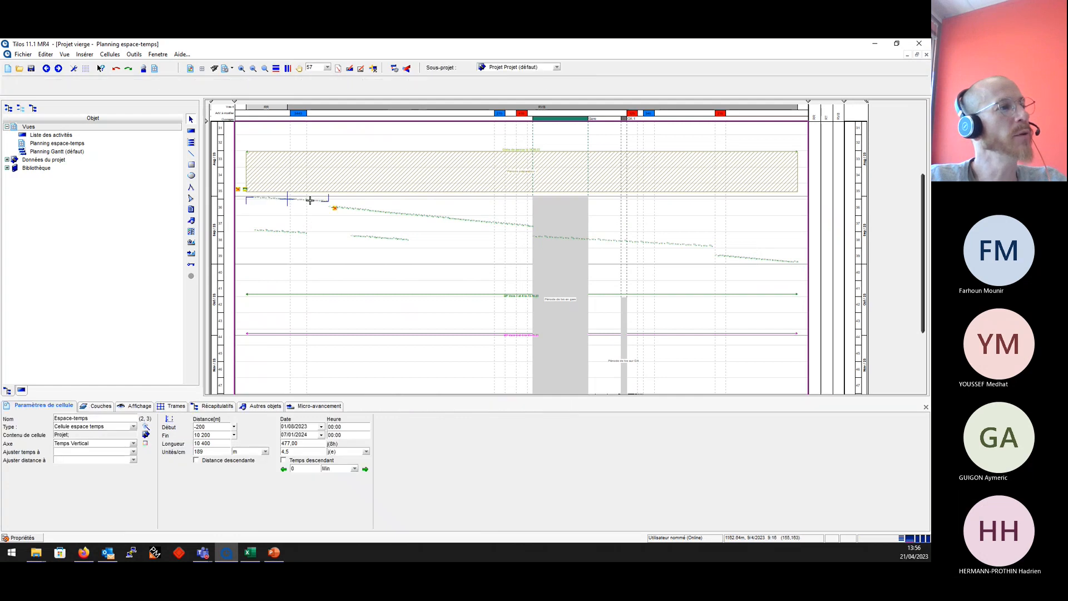
left_click(363, 209)
left_click(362, 209, "shift")
left_click(621, 241, "shift")
left_click(755, 257, "shift")
right_click(756, 257)
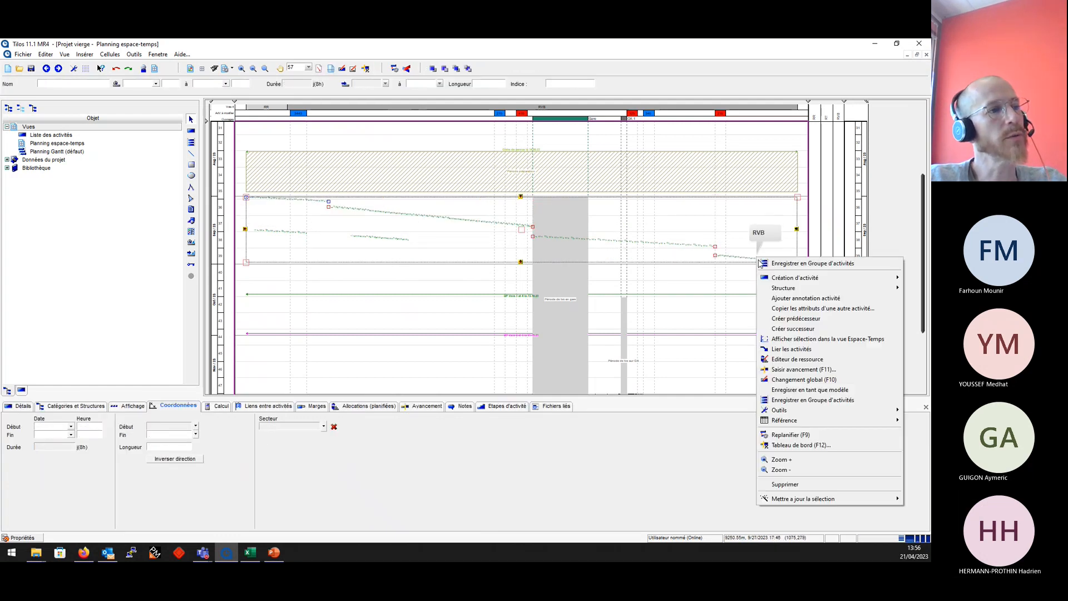
left_click(800, 351)
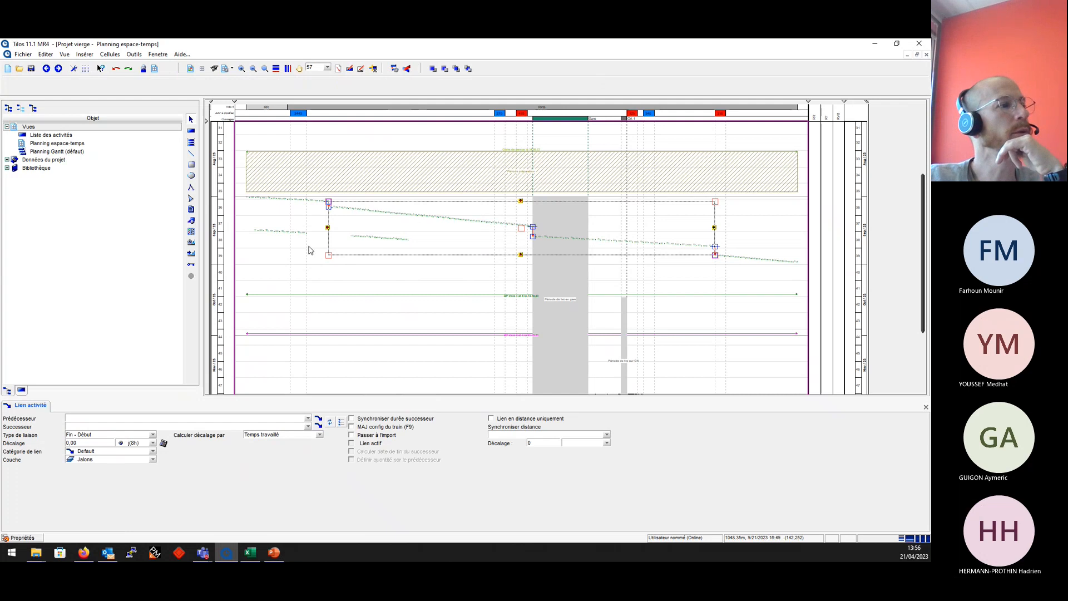
Reschedule the project to apply the new links between the V1 activities.
left_click(470, 282)
right_click(469, 283)
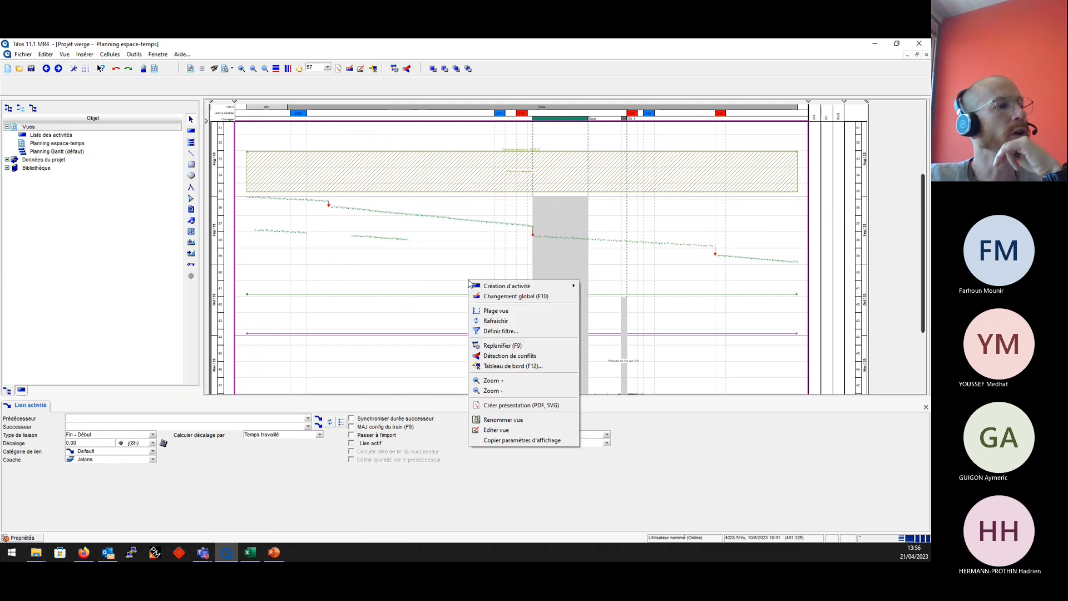
left_click(508, 345)
left_click(501, 339)
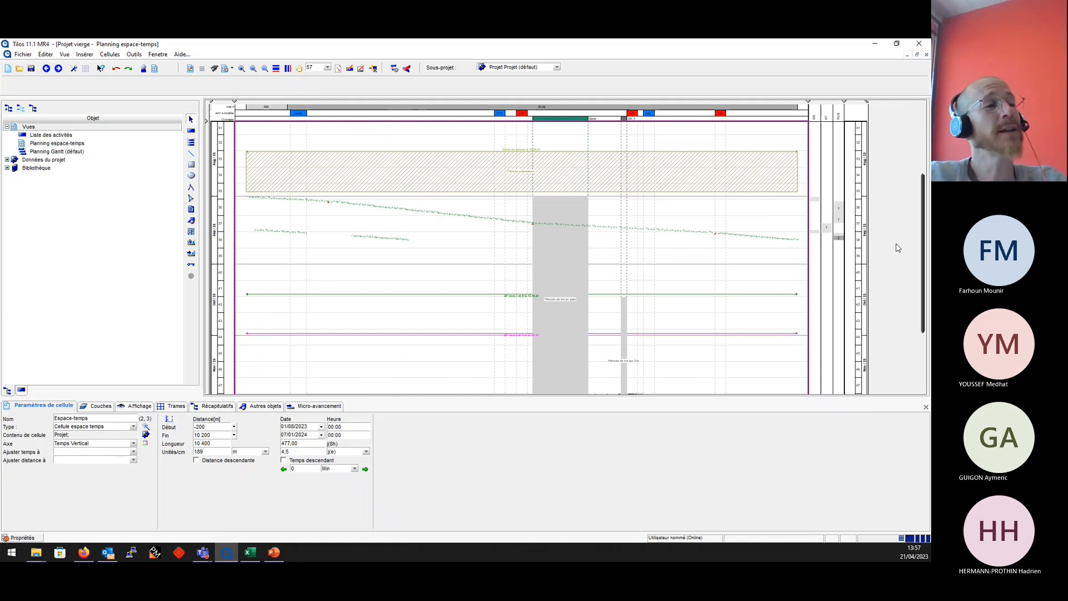
Examine the RR, RT and RVB resource columns beside the calendar for the daily team usage in September 2023.
scroll(896, 245, "up", 2)
scroll(787, 215, "up", 2)
scroll(787, 216, "up", 8)
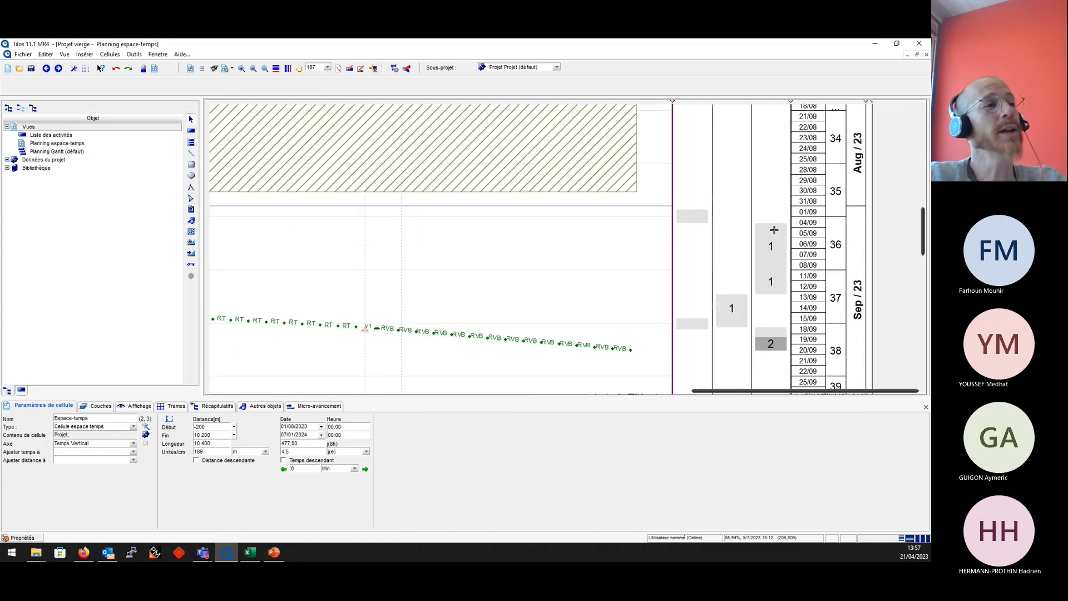
scroll(767, 224, "down", 2)
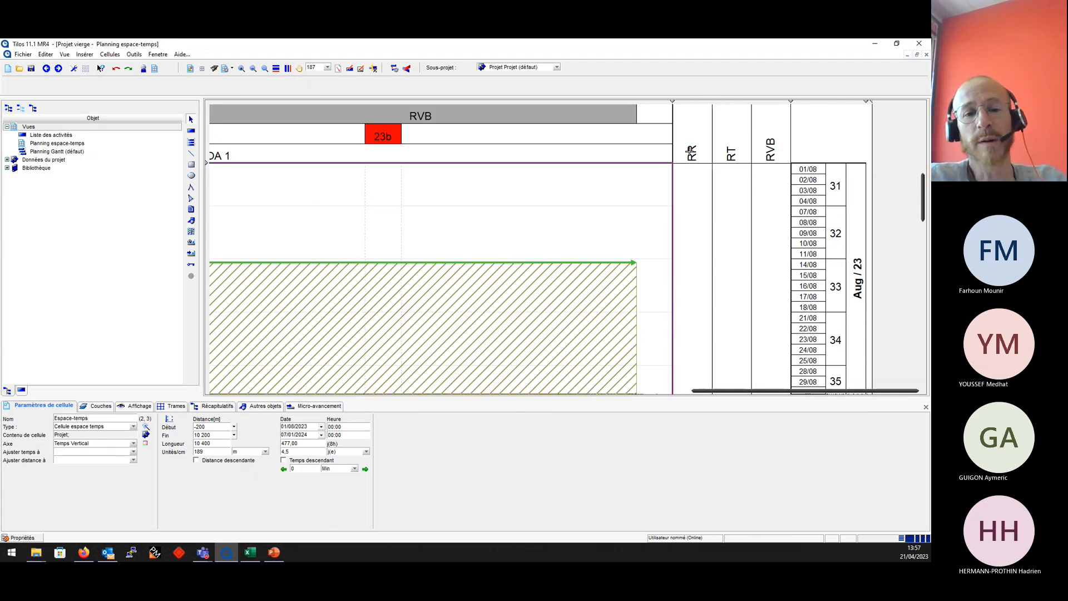
scroll(746, 305, "down", 6)
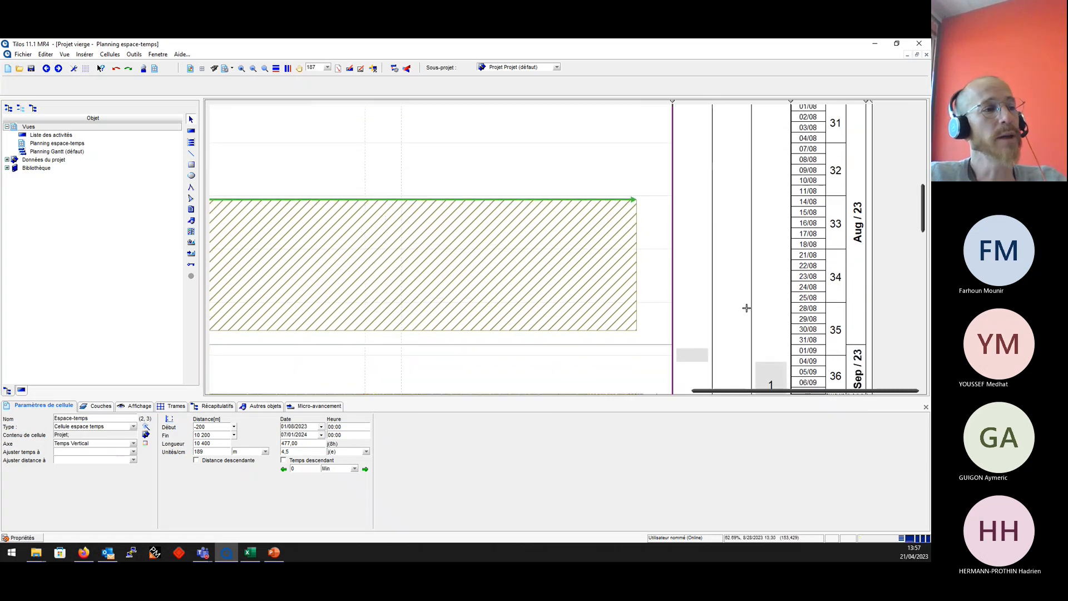
scroll(689, 307, "down", 2)
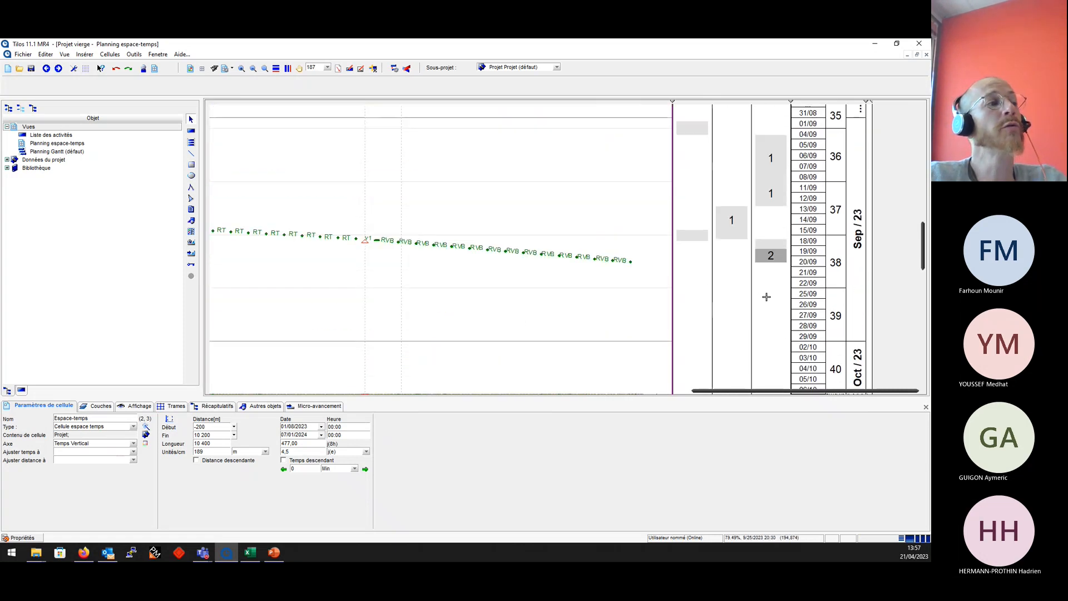
scroll(767, 286, "up", 6)
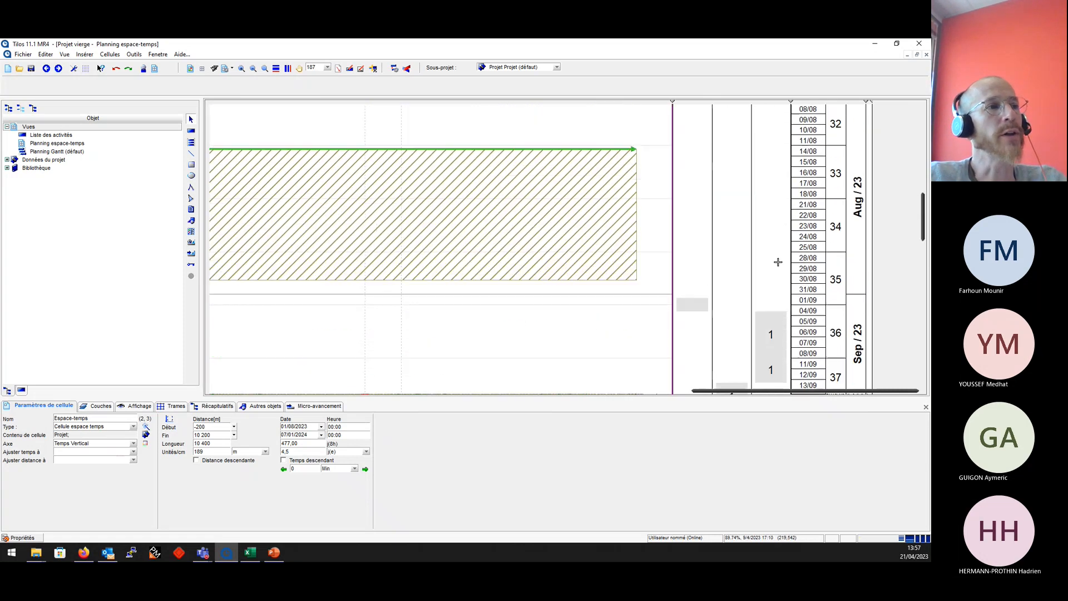
scroll(778, 263, "up", 2)
scroll(771, 311, "down", 6)
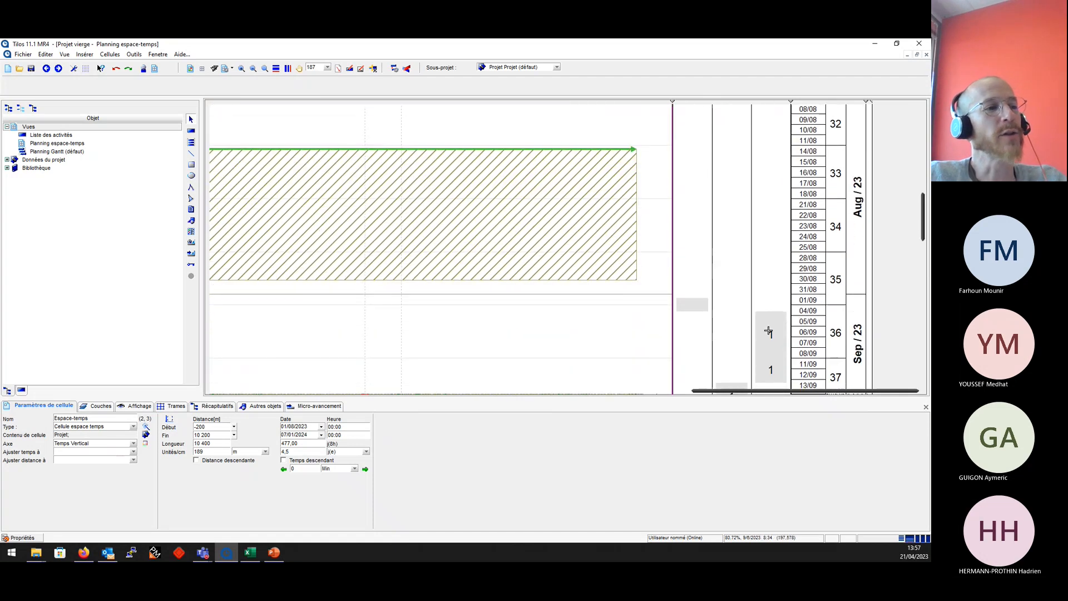
Assign the RR - V4 activity starting 15/09/2023 to sector V4-Zone 1, from 0 to 750 m.
left_click_drag(748, 393, 340, 410)
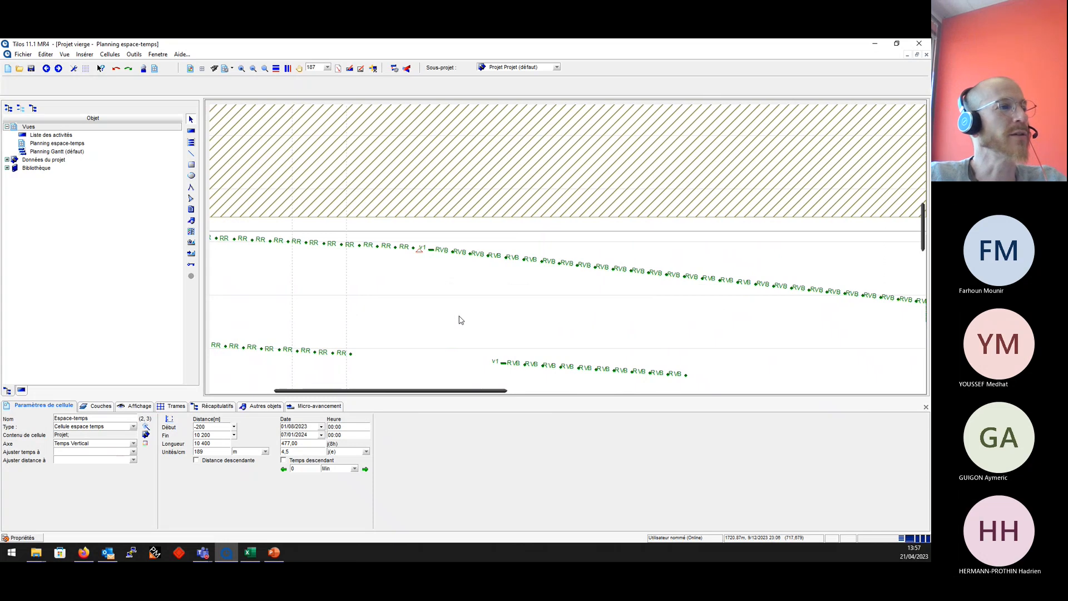
scroll(447, 317, "down", 3)
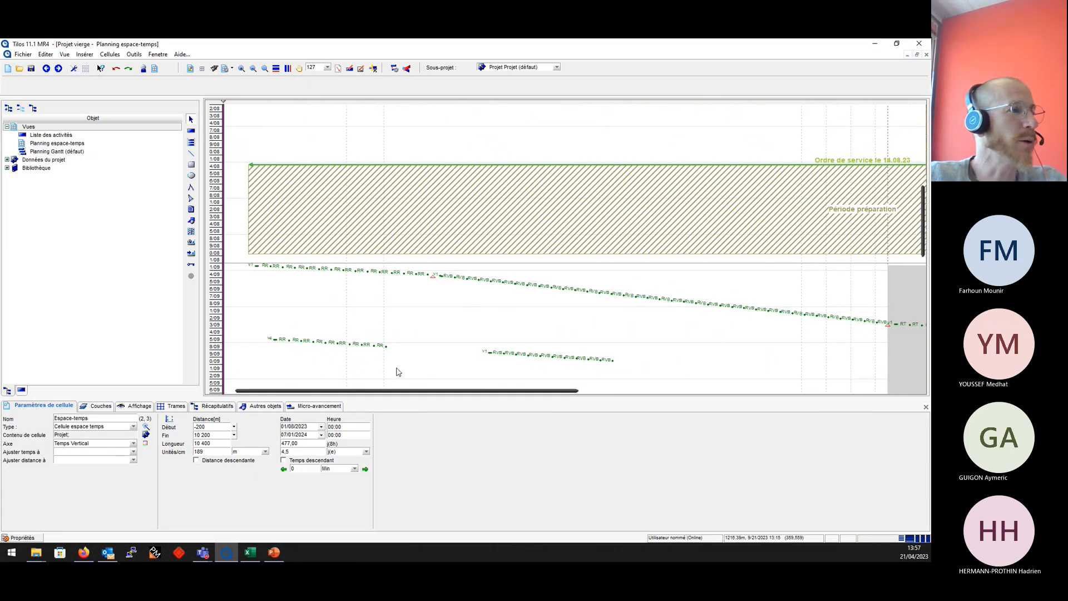
left_click(349, 344)
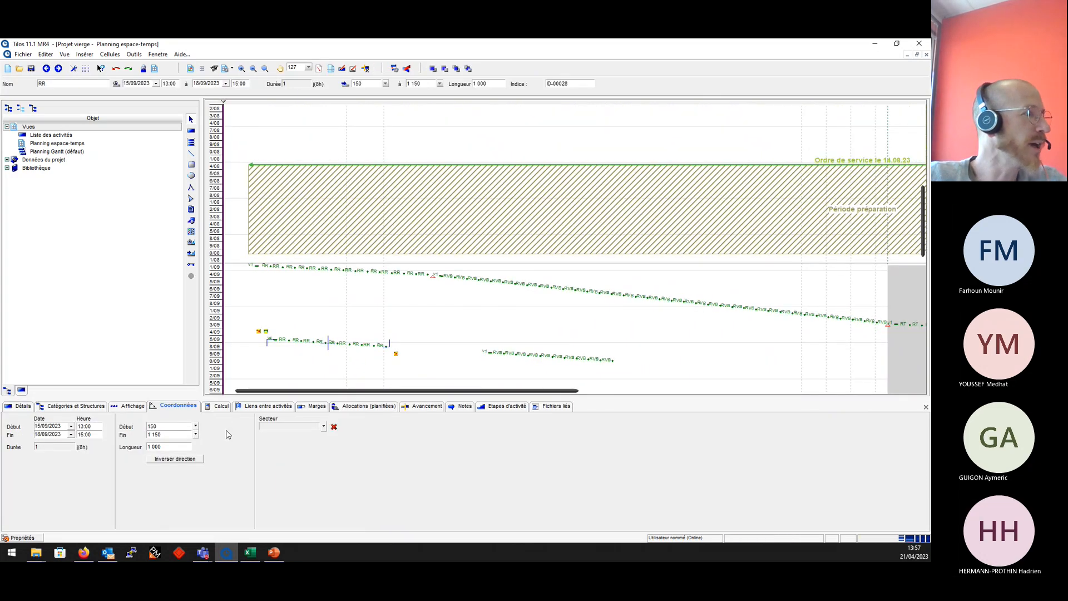
left_click(324, 426)
scroll(380, 357, "down", 4)
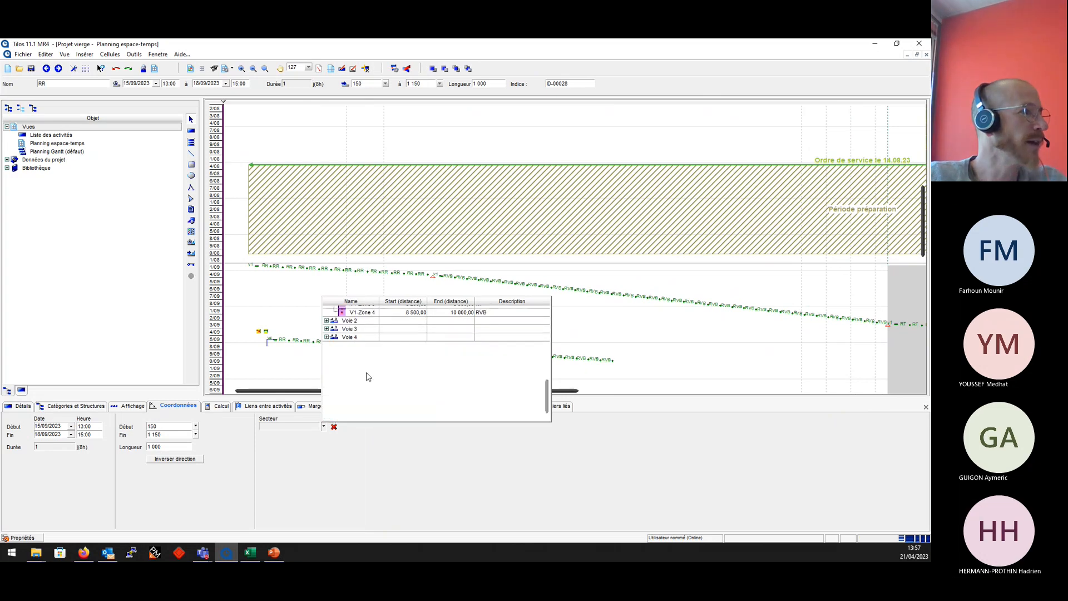
left_click(327, 337)
left_click(361, 346)
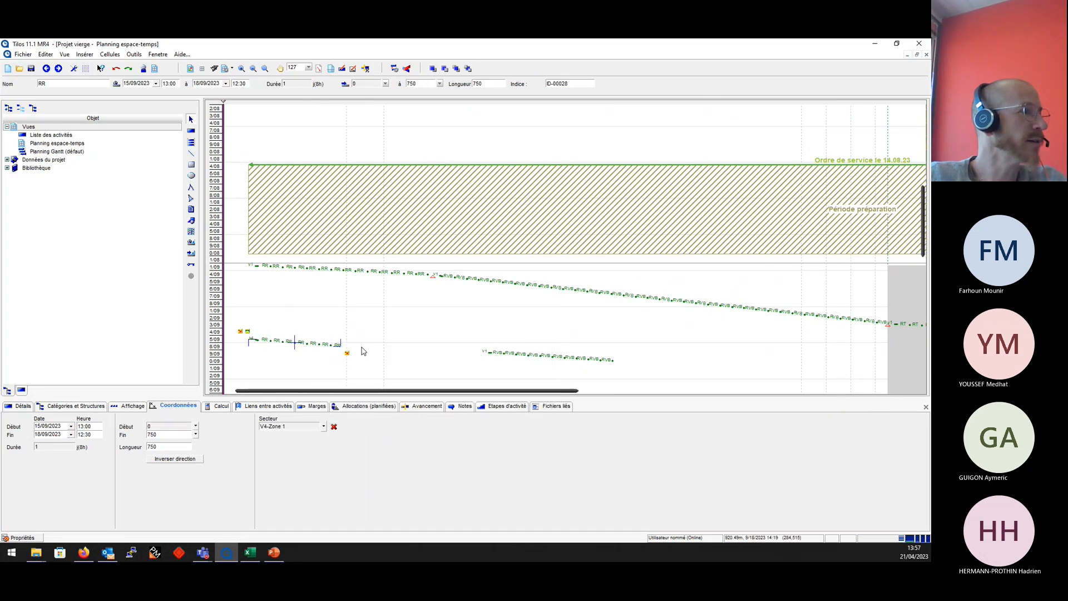
Assign the RVB activity starting 19/09/2023 to sector V4-Zone 2, from 750 to 10 000 m.
left_click(512, 362)
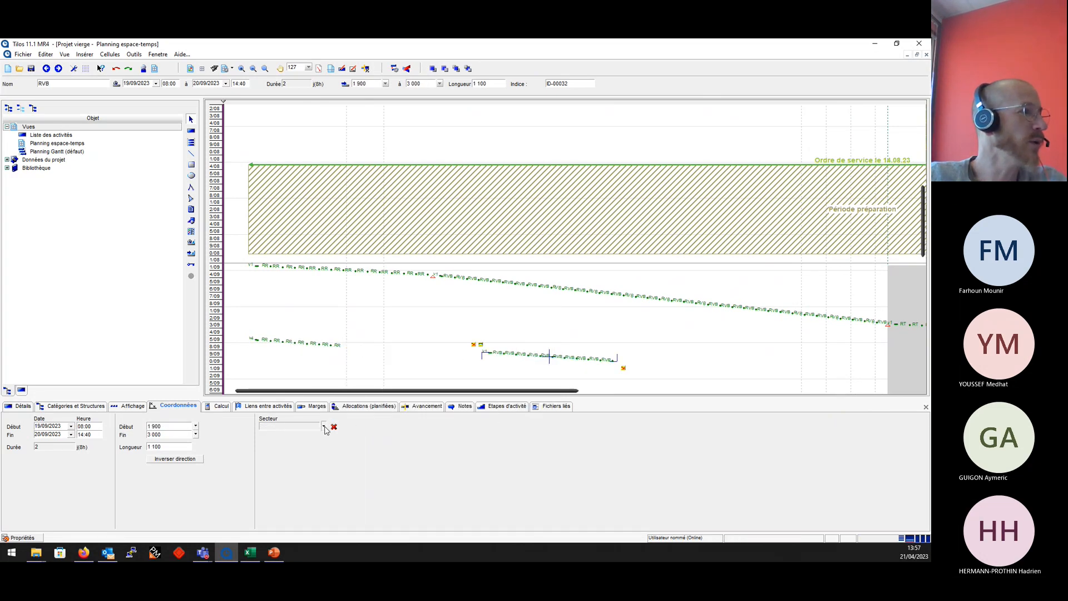
left_click(323, 426)
scroll(348, 401, "down", 3)
left_click(384, 325)
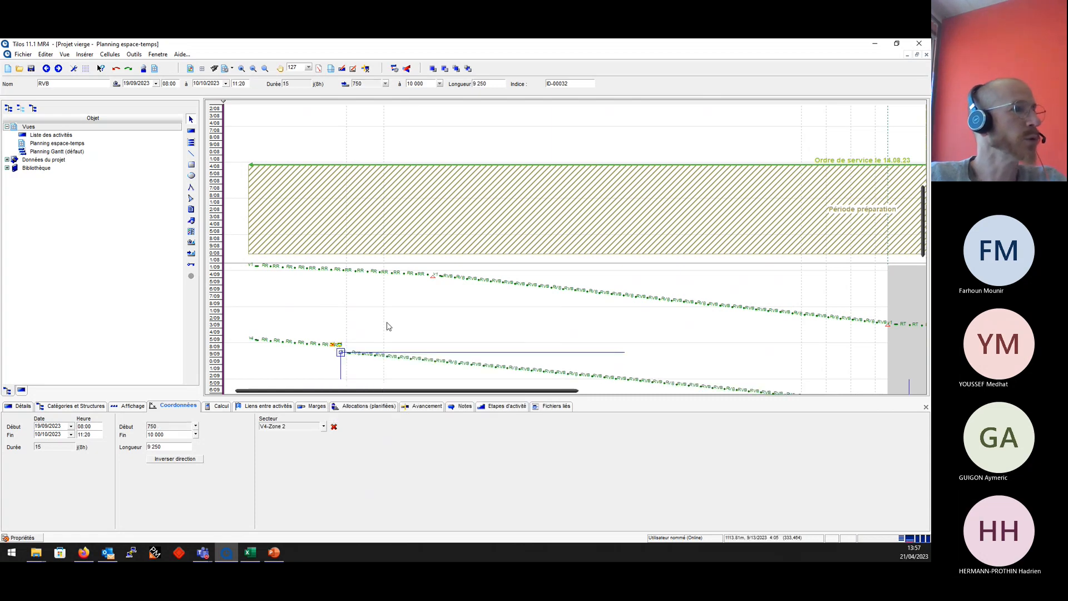
Create finish-to-start links from the V4 RR activity to the V4 RVB, and from the V1 RR to the V4 RR.
scroll(638, 339, "down", 3)
left_click(686, 346)
left_click_drag(828, 356, 829, 367)
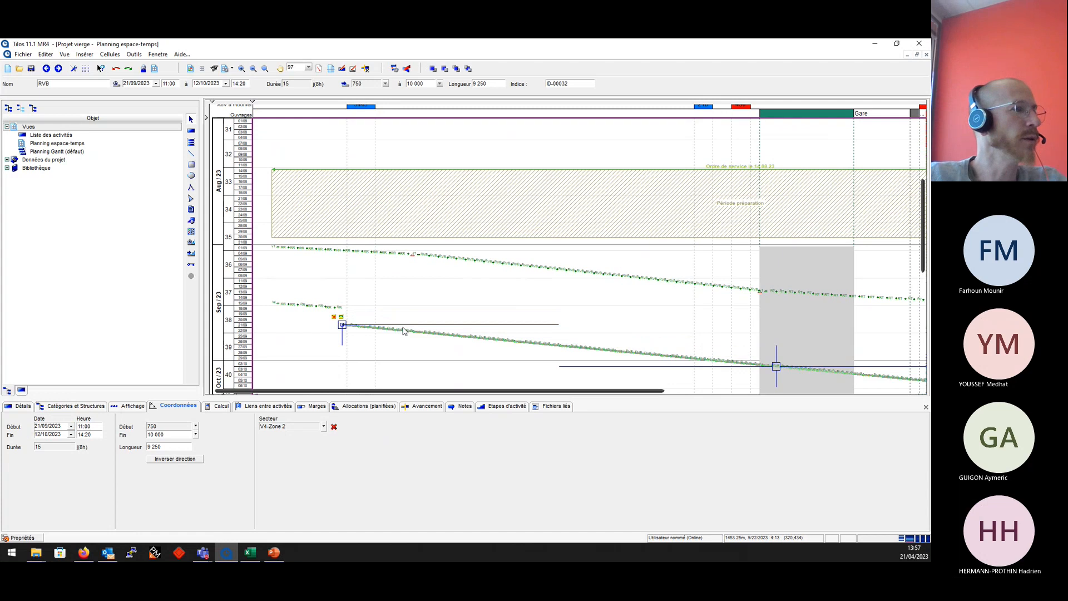
left_click_drag(335, 308, 342, 322)
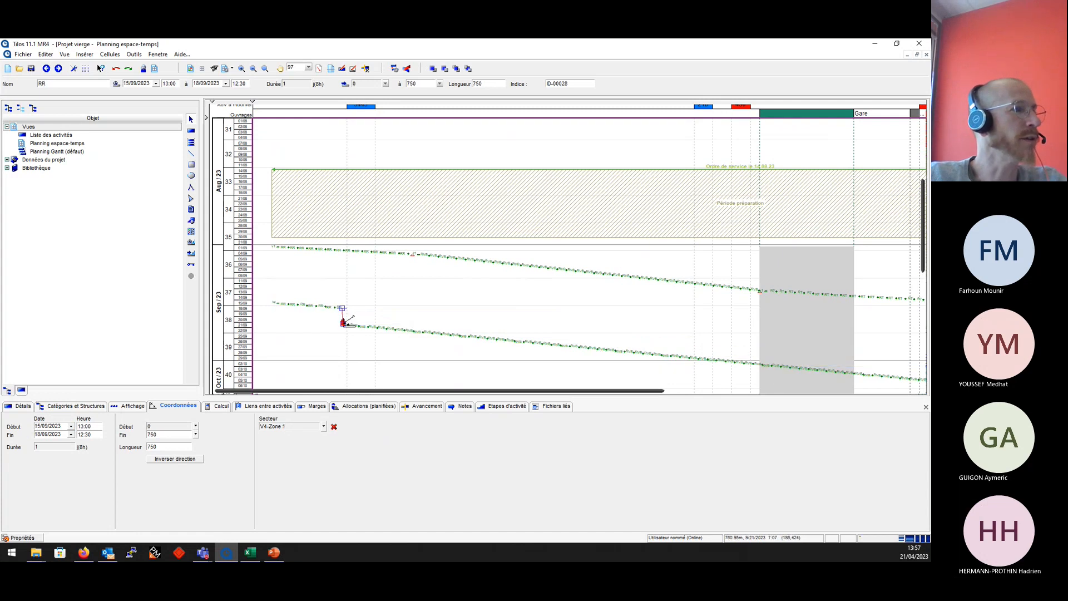
left_click(358, 289)
left_click(357, 250)
left_click_drag(412, 254, 274, 302)
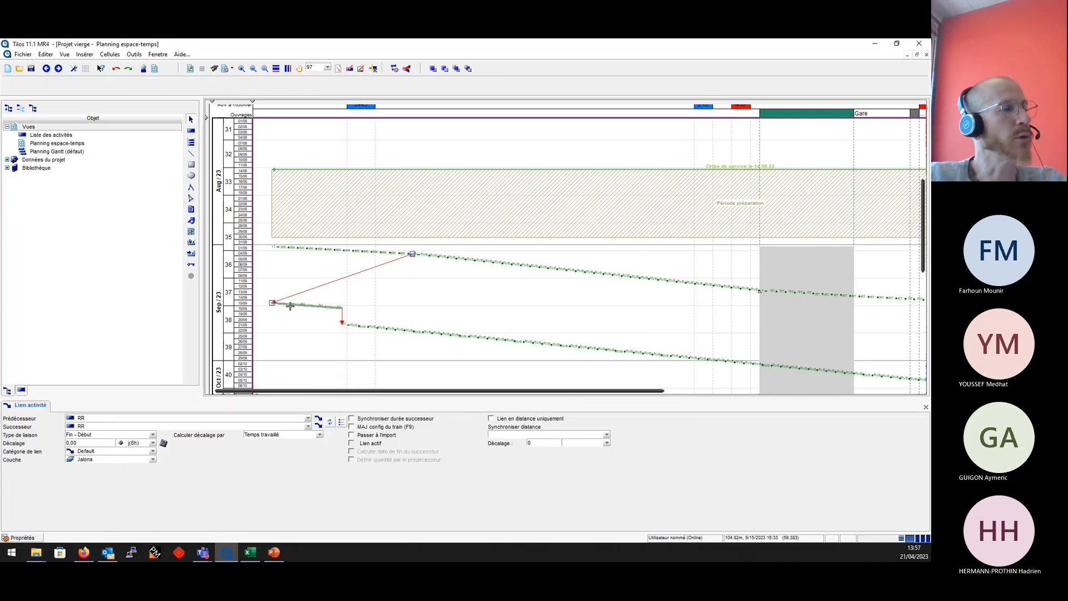
Reschedule the project to apply the links on the V4 activities.
right_click(472, 291)
left_click(525, 357)
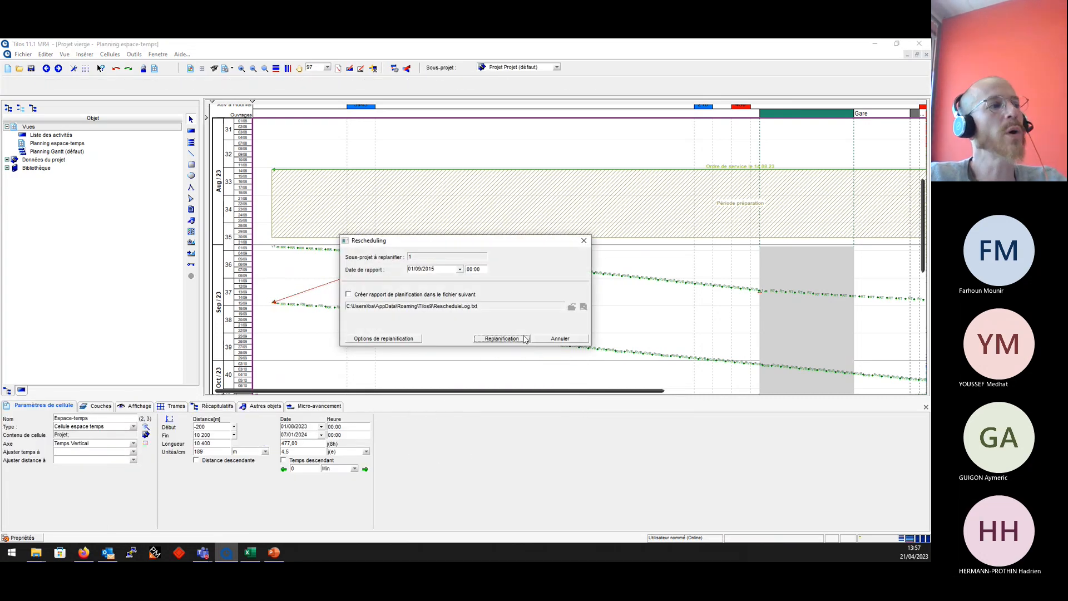
left_click(523, 338)
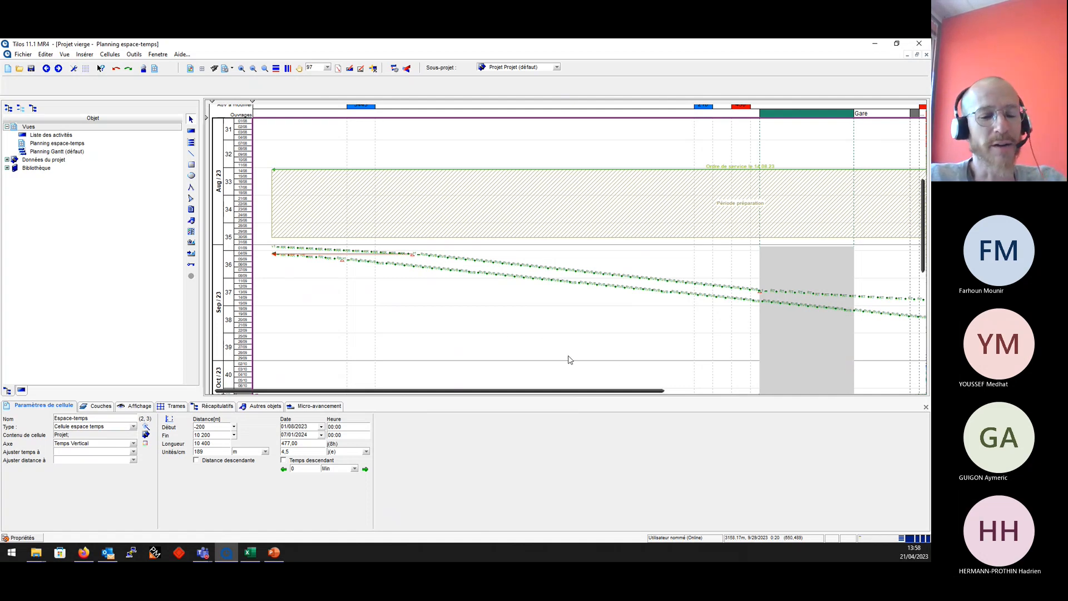
Link the finish of the last V1 RVB activity, ending at 10 000 m, to the start of the V4 RVB activity.
scroll(624, 360, "down", 4)
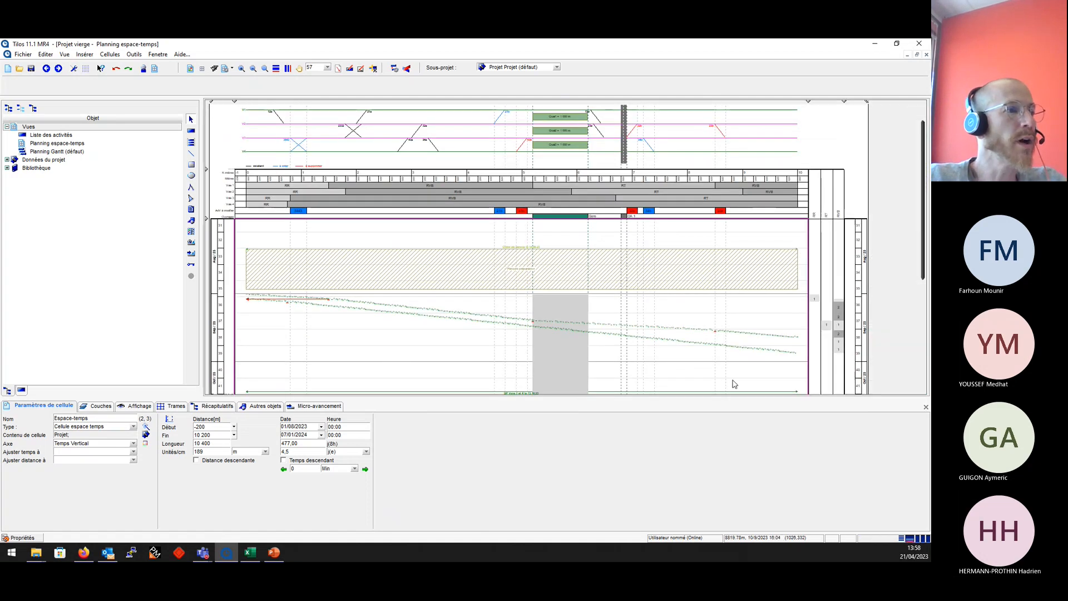
left_click(752, 335)
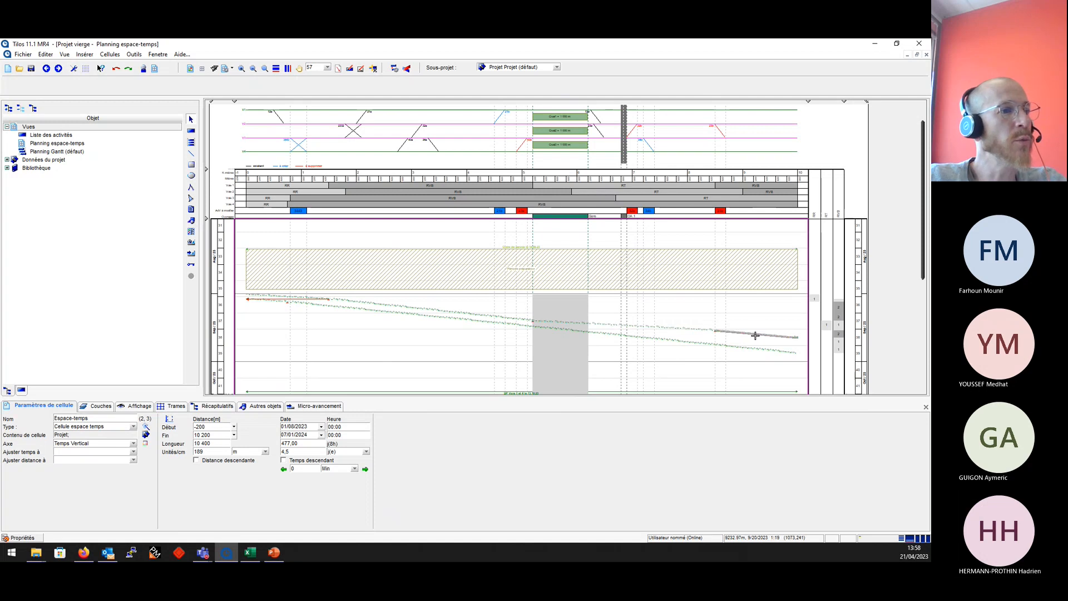
left_click(797, 351)
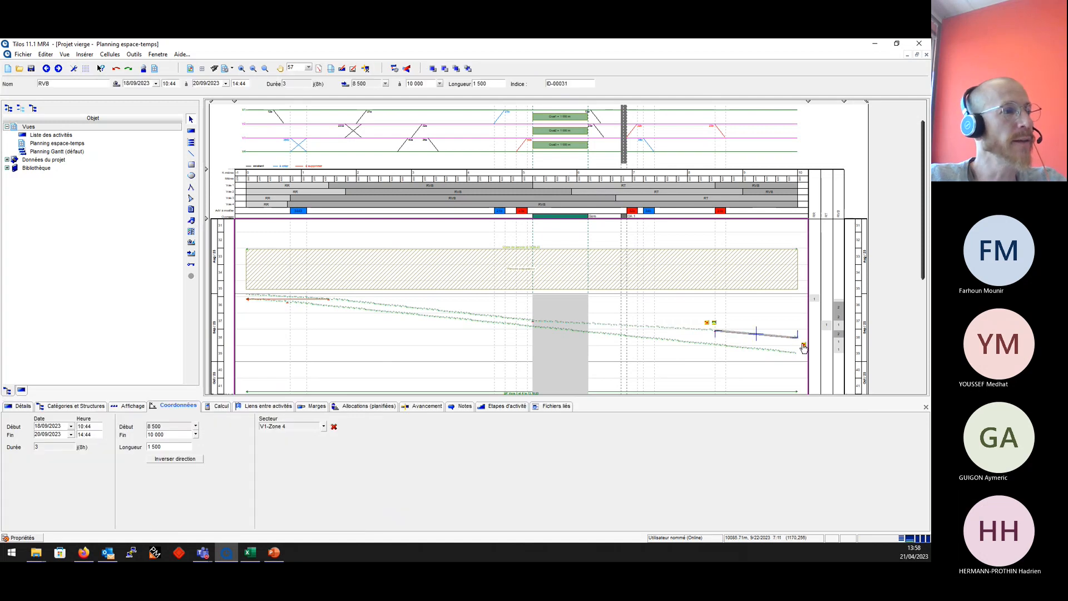
left_click(718, 345)
left_click_drag(608, 327, 608, 375)
left_click(761, 342)
left_click_drag(684, 346, 288, 343)
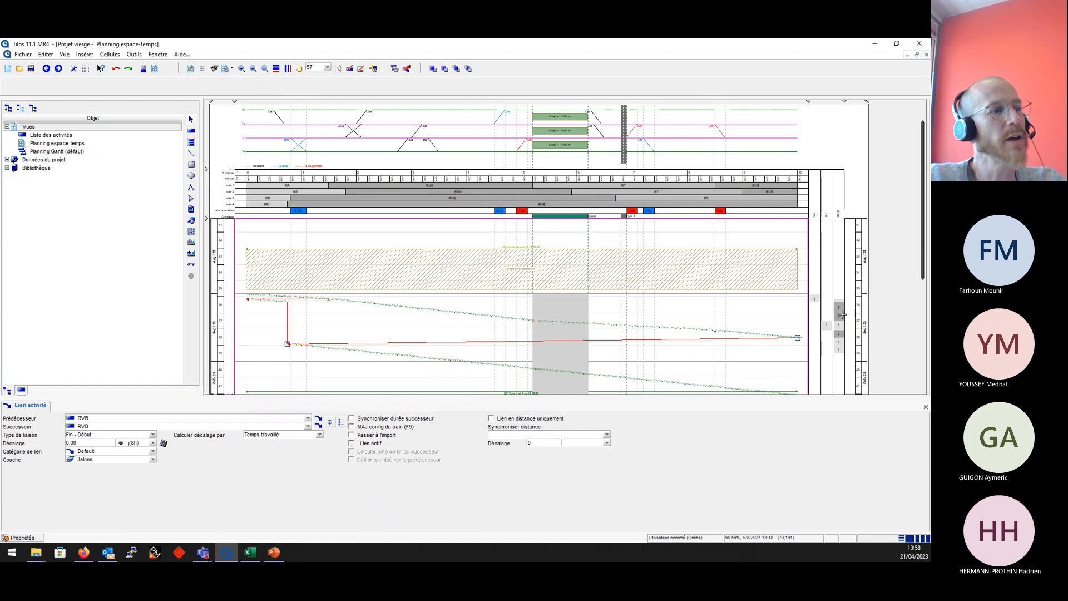
Reschedule the project so the V4 RVB activity follows the last V1 RVB.
right_click(506, 354)
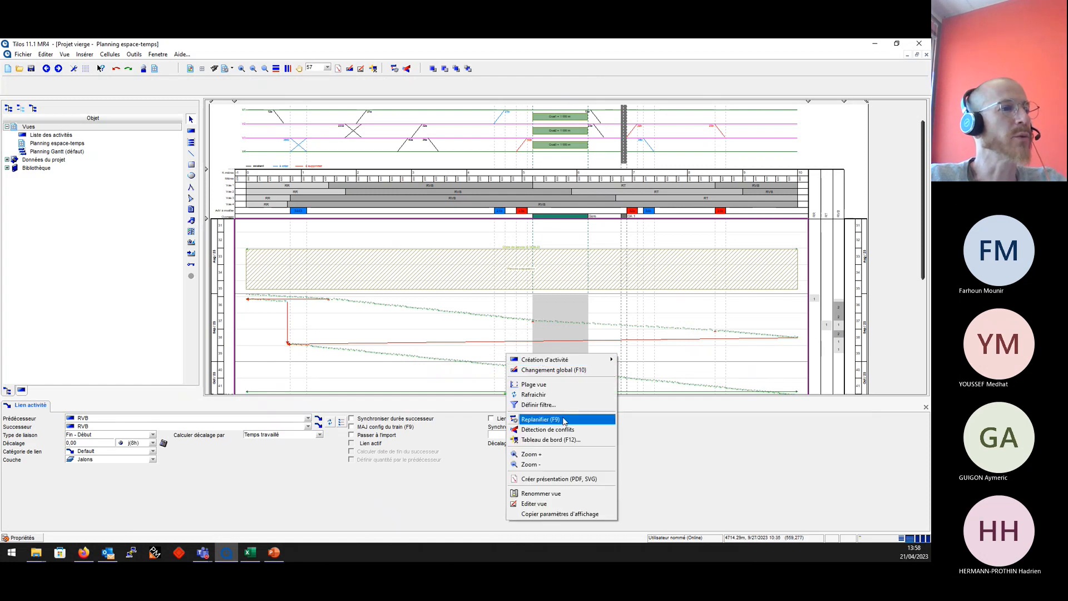
left_click(563, 420)
left_click(520, 340)
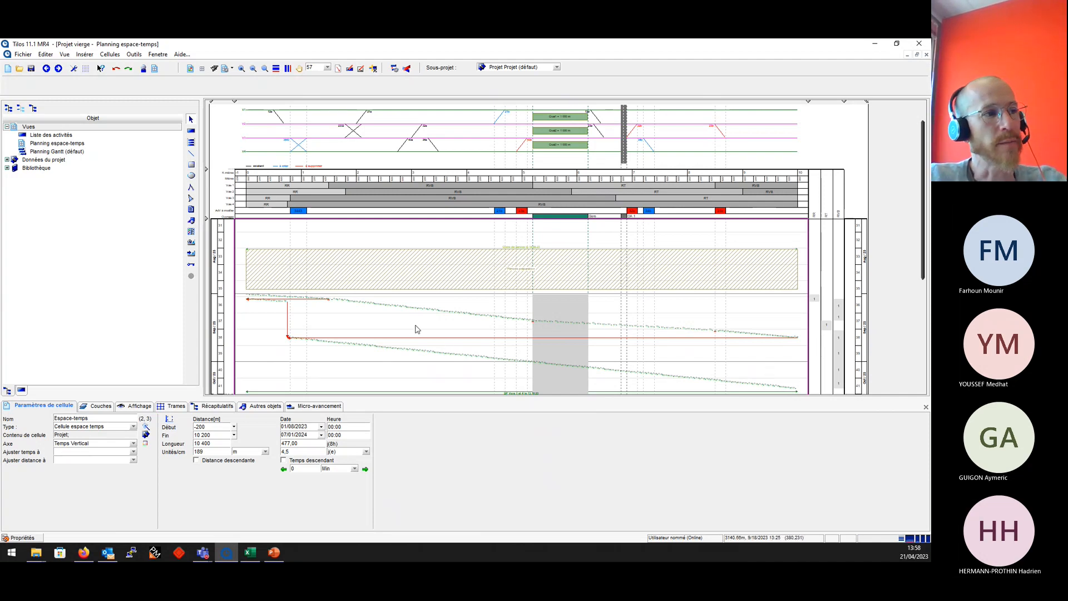
Select the Période préparation activity together with the V1 RR activity and link them.
scroll(312, 328, "up", 5)
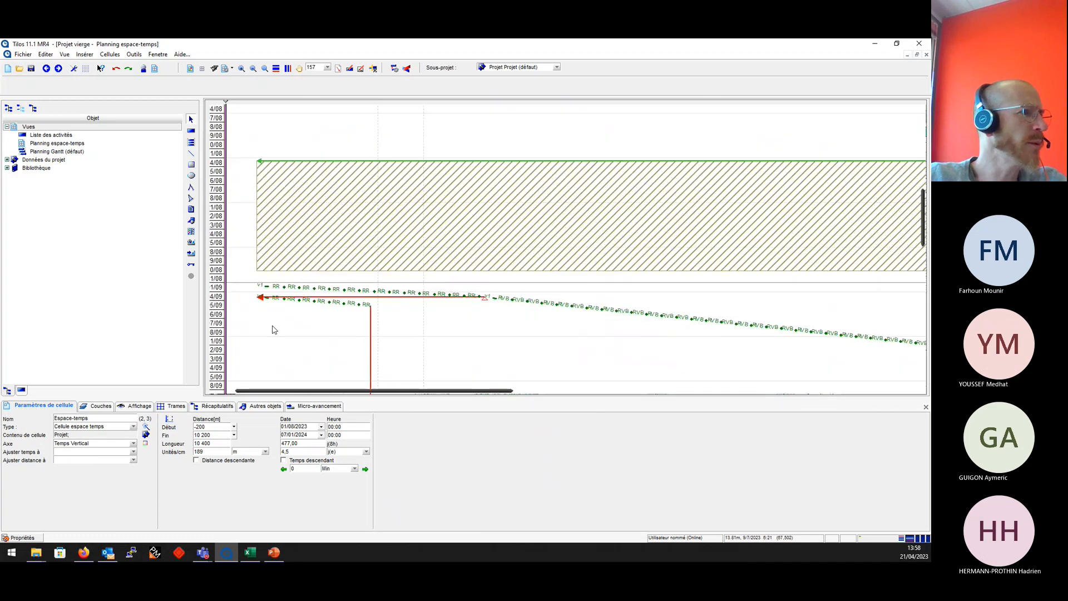
left_click_drag(310, 391, 291, 391)
left_click(312, 266)
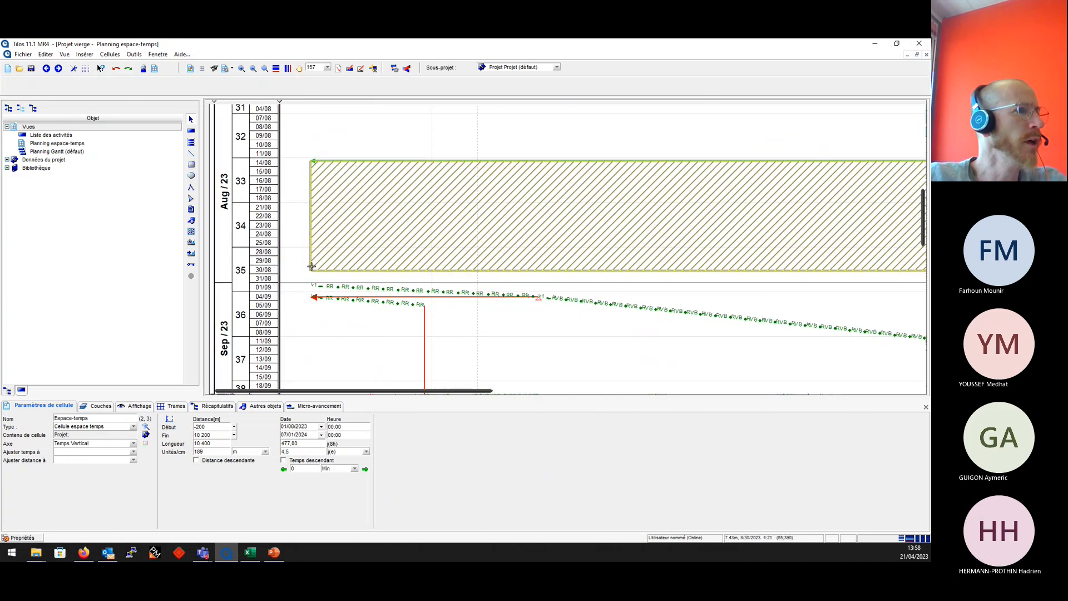
left_click(313, 267)
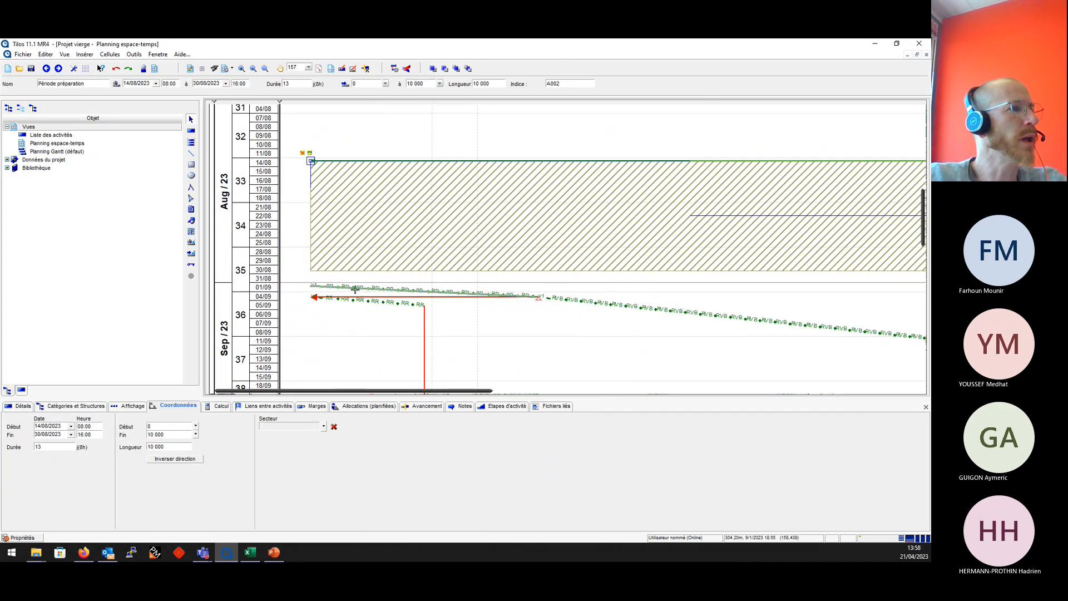
left_click(332, 287)
right_click(332, 288)
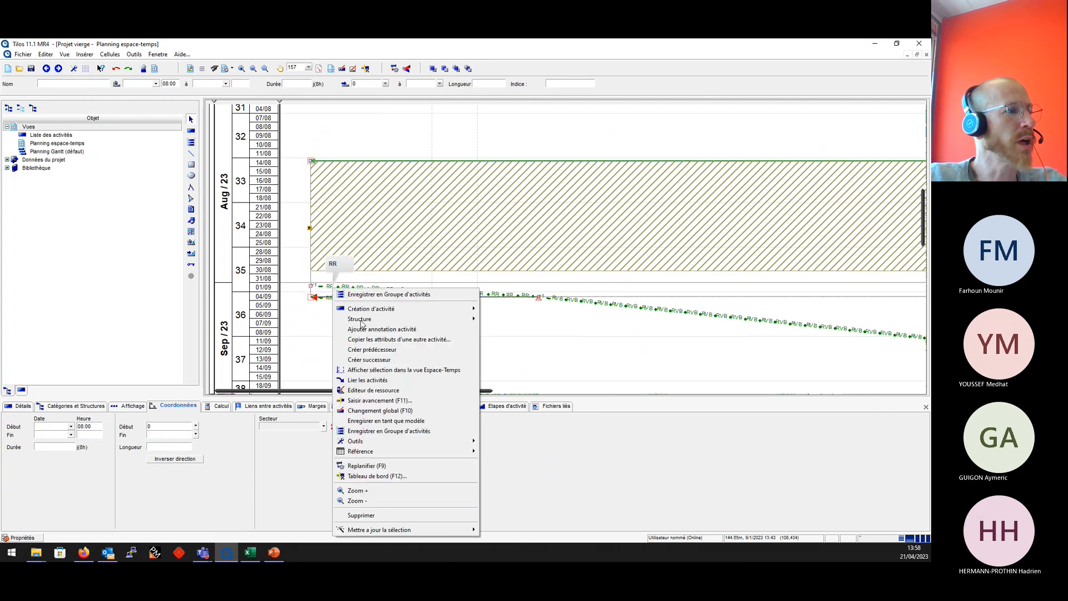
left_click(372, 381)
left_click(507, 334)
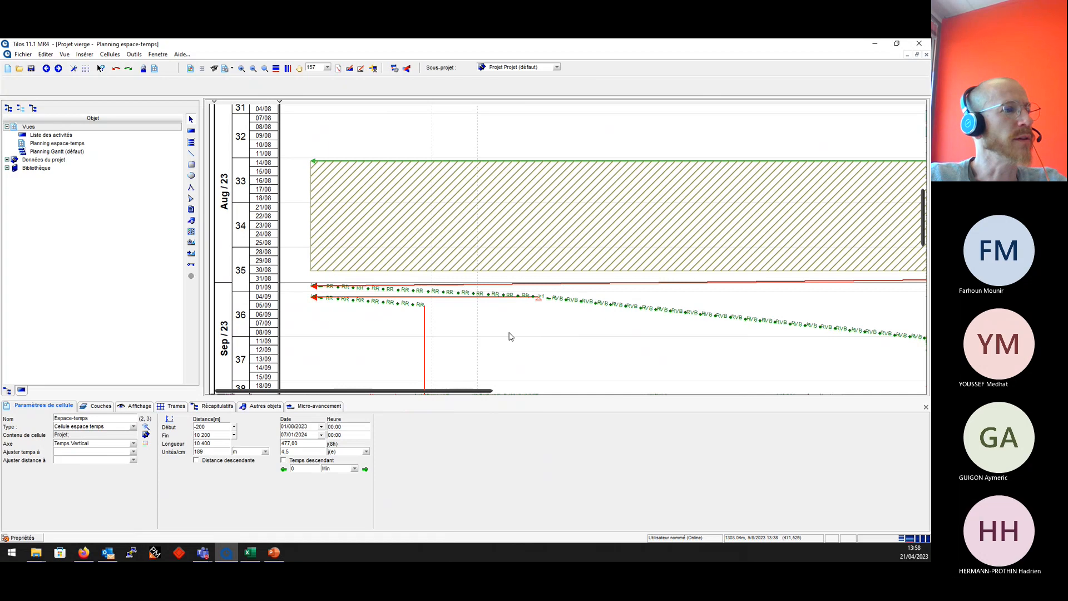
Reschedule the project to apply the link from Période préparation to the V1 RR activity.
right_click(508, 333)
left_click(474, 331)
right_click(474, 331)
left_click(500, 393)
left_click(523, 340)
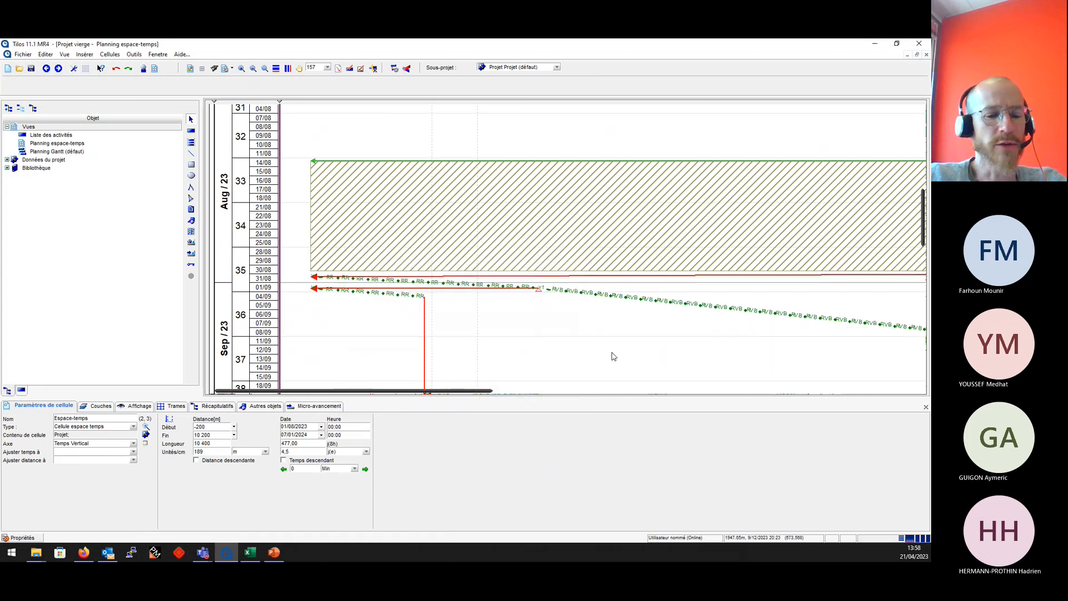
Check the end of the V4 RVB activity against the DP Voie 1 et 4 milestone, and save the project.
scroll(736, 340, "down", 5)
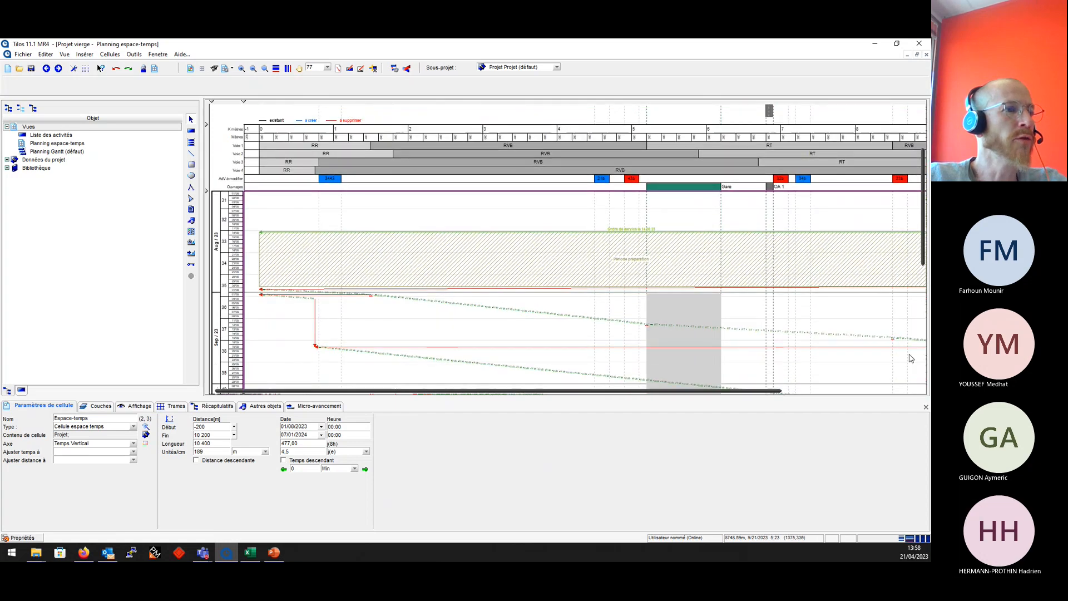
scroll(910, 358, "down", 1)
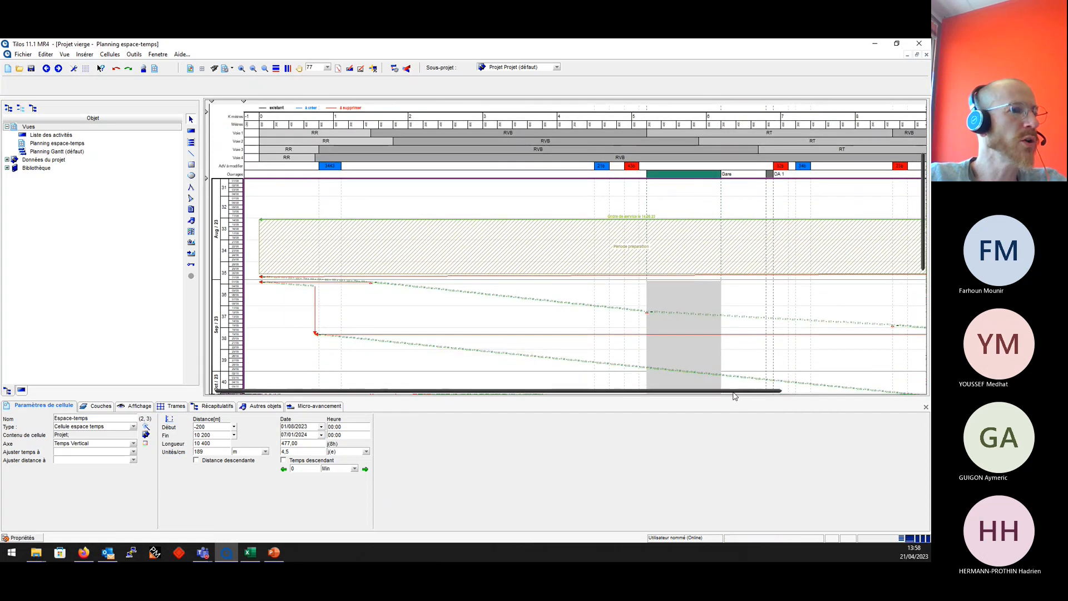
left_click_drag(734, 396, 836, 398)
scroll(518, 363, "down", 5)
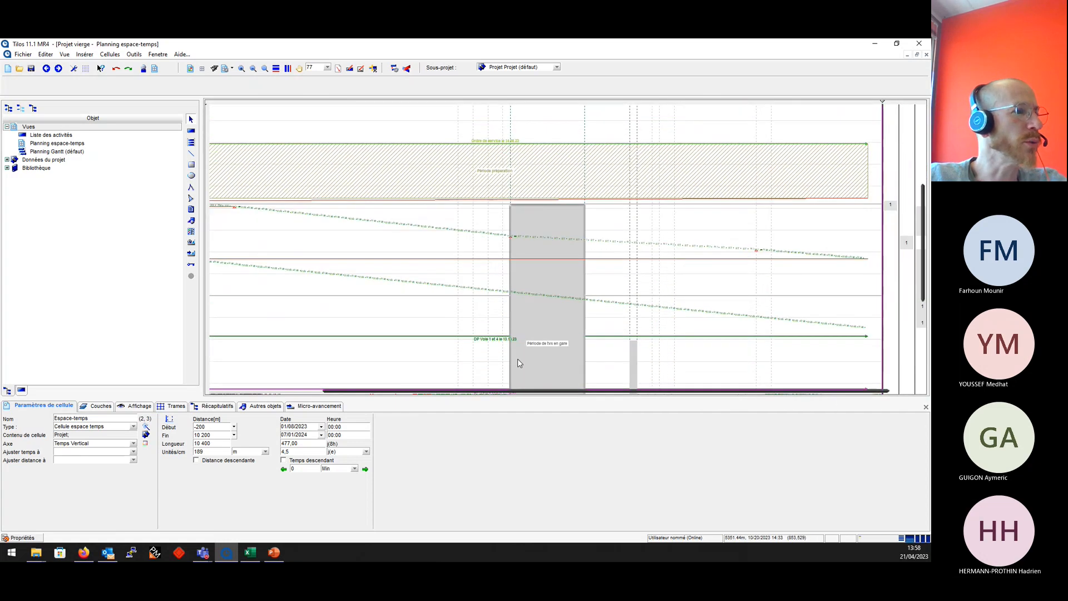
scroll(860, 362, "up", 6)
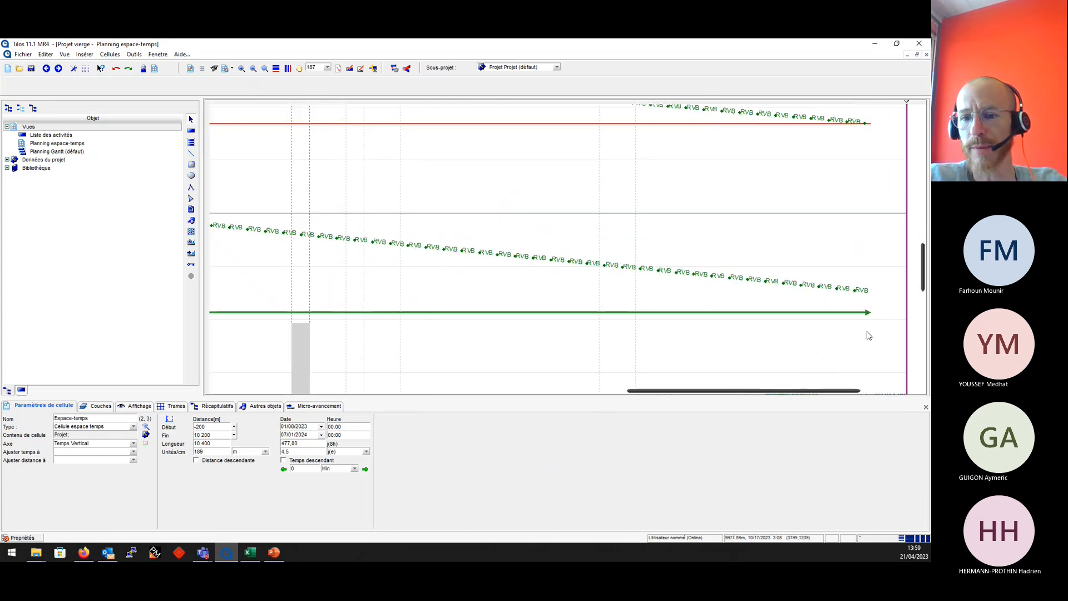
scroll(632, 309, "down", 5)
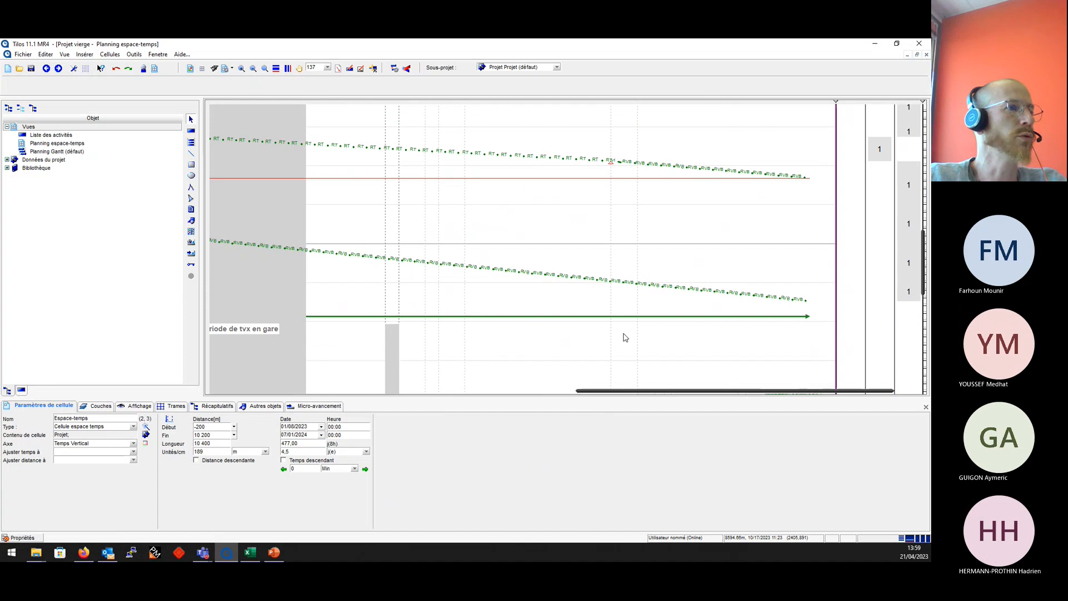
scroll(413, 347, "down", 4)
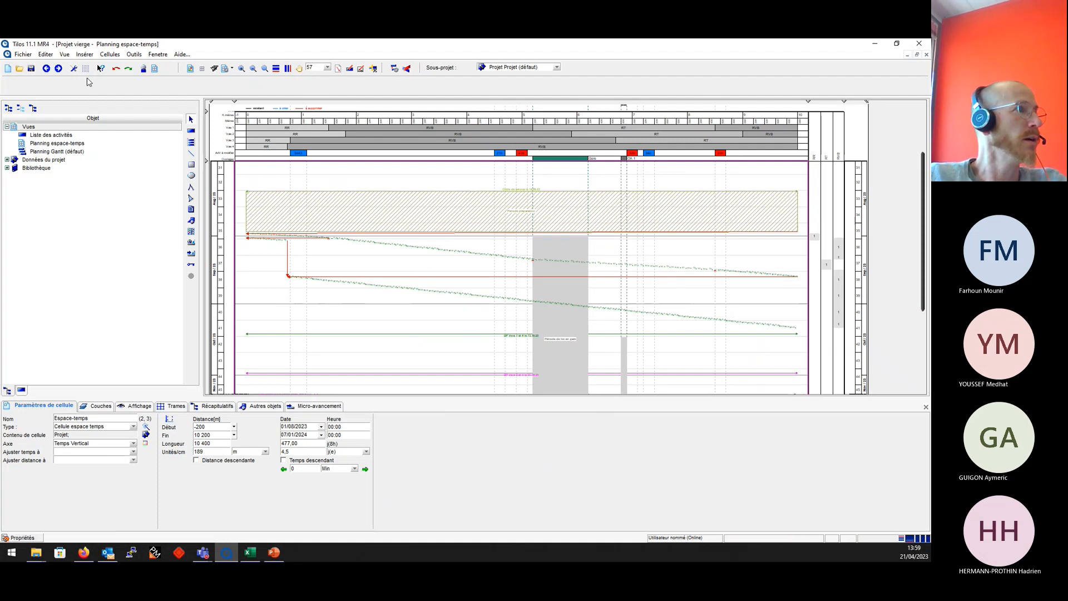
left_click(32, 68)
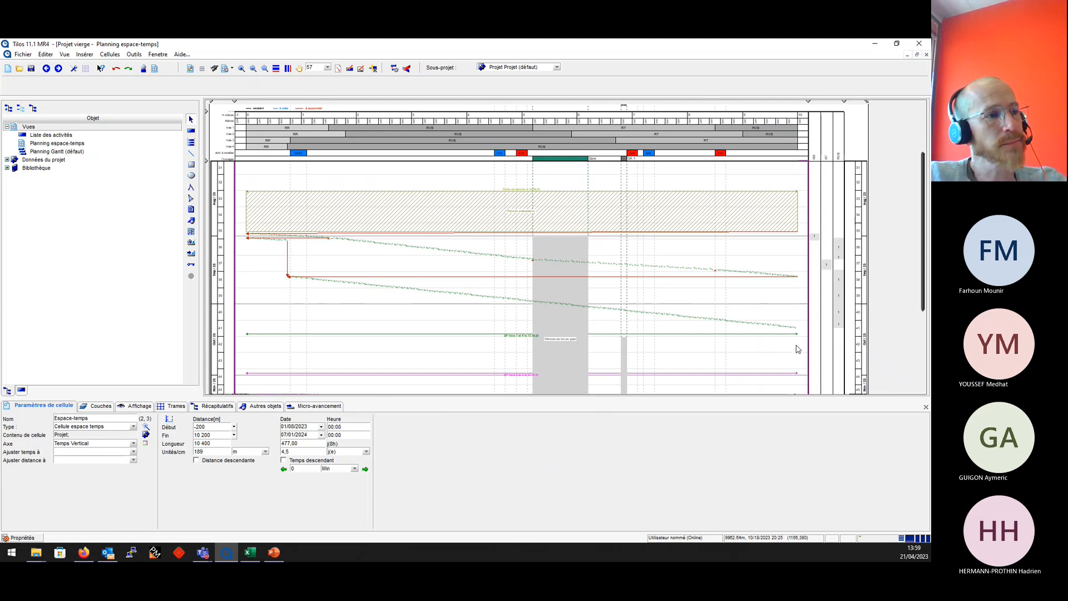
Give the DP Voie 1 et 4 milestone a Fin (date) constraint on 13/10/2023.
scroll(800, 349, "up", 5)
left_click(758, 311)
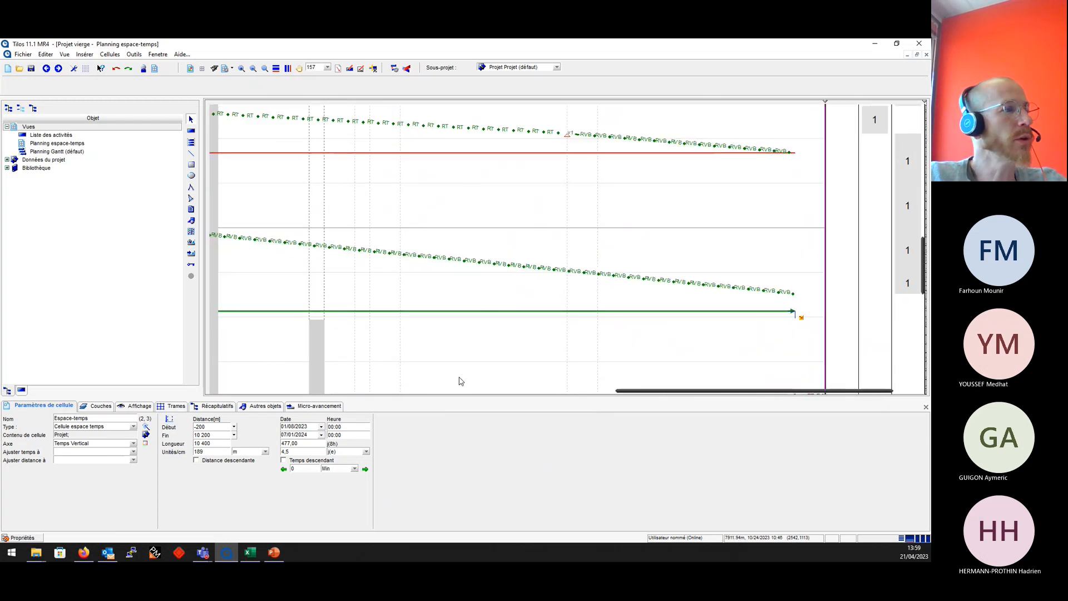
left_click(267, 406)
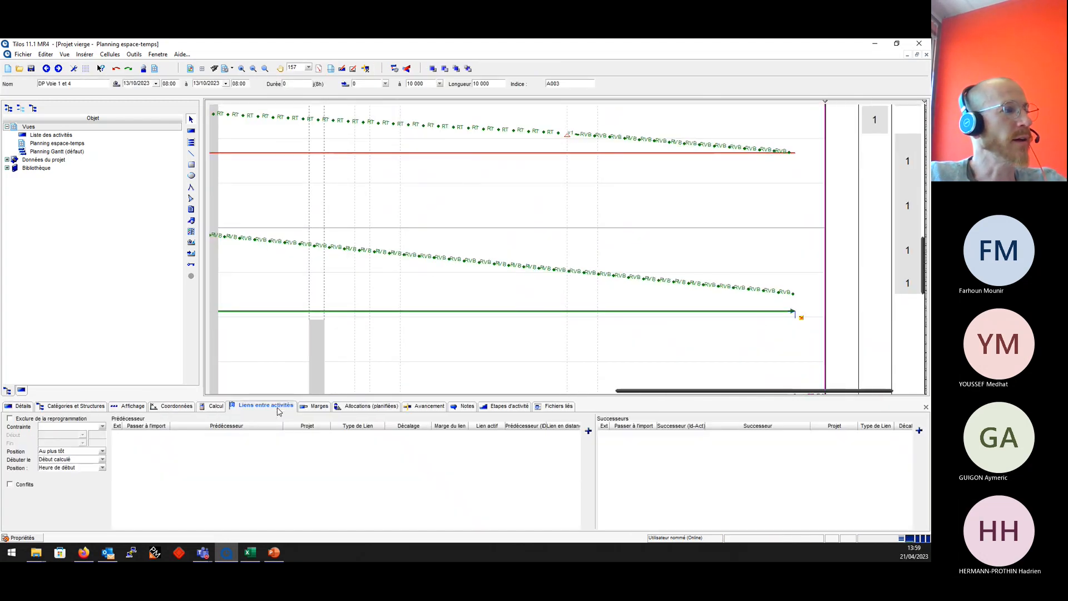
left_click(101, 427)
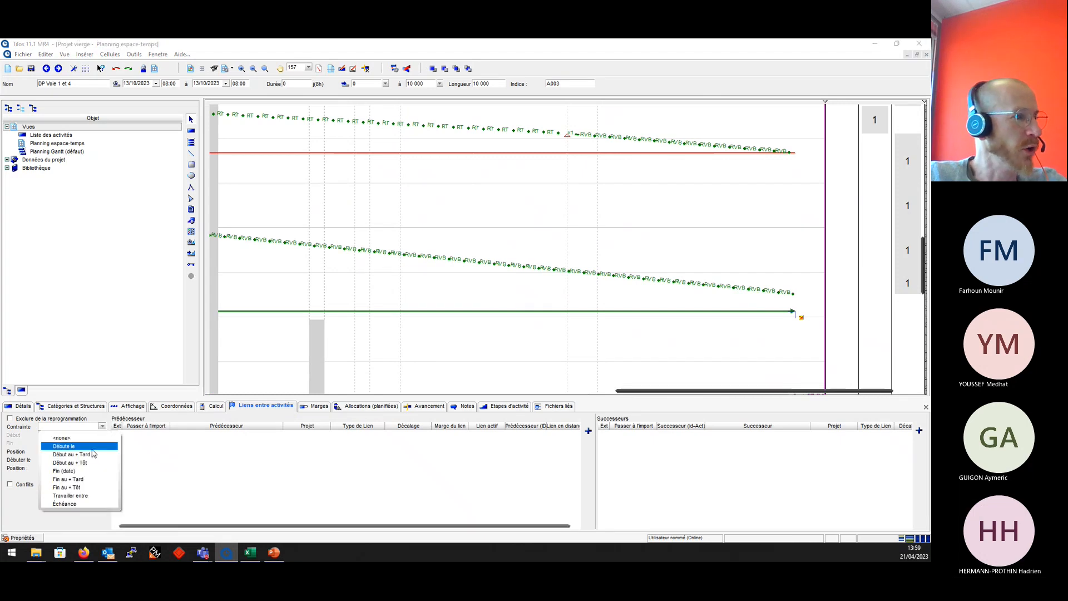
left_click(68, 471)
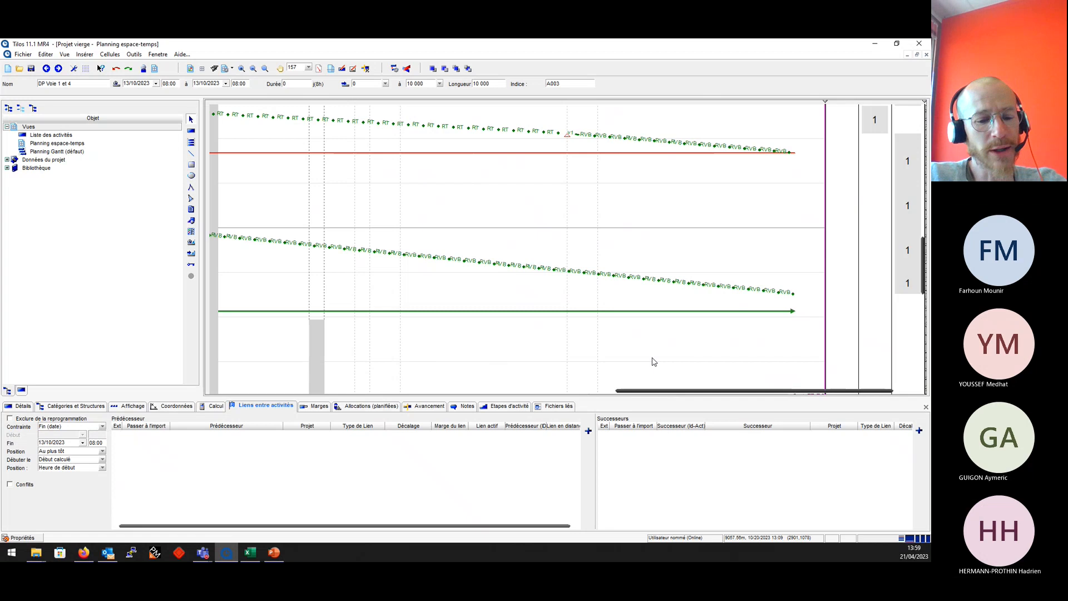
Turn on the display of constraints (Contraintes) in the space-time cell.
left_click(598, 355)
left_click(137, 407)
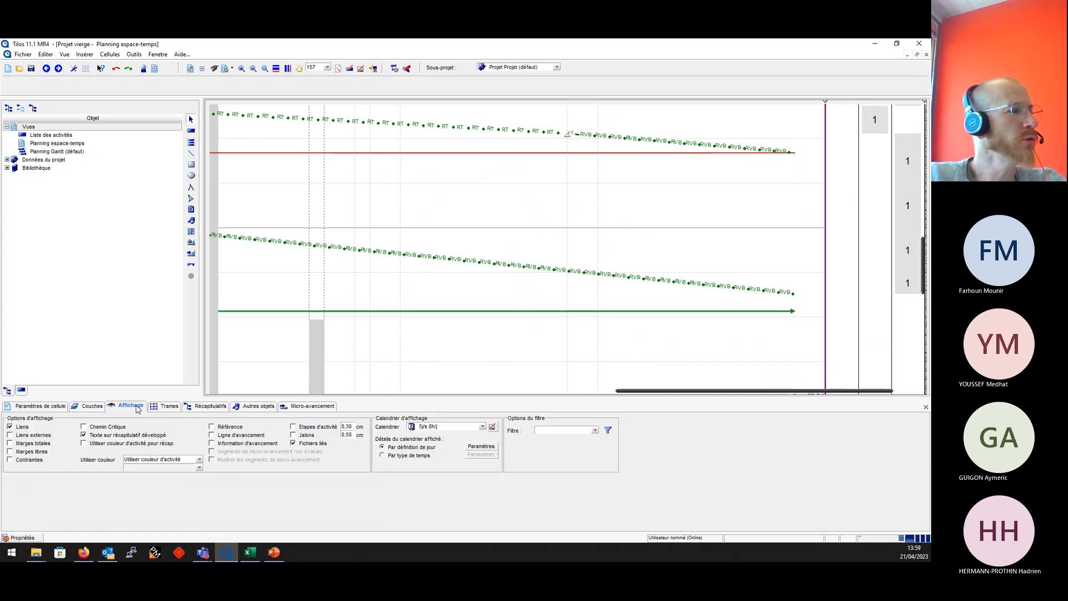
left_click(36, 459)
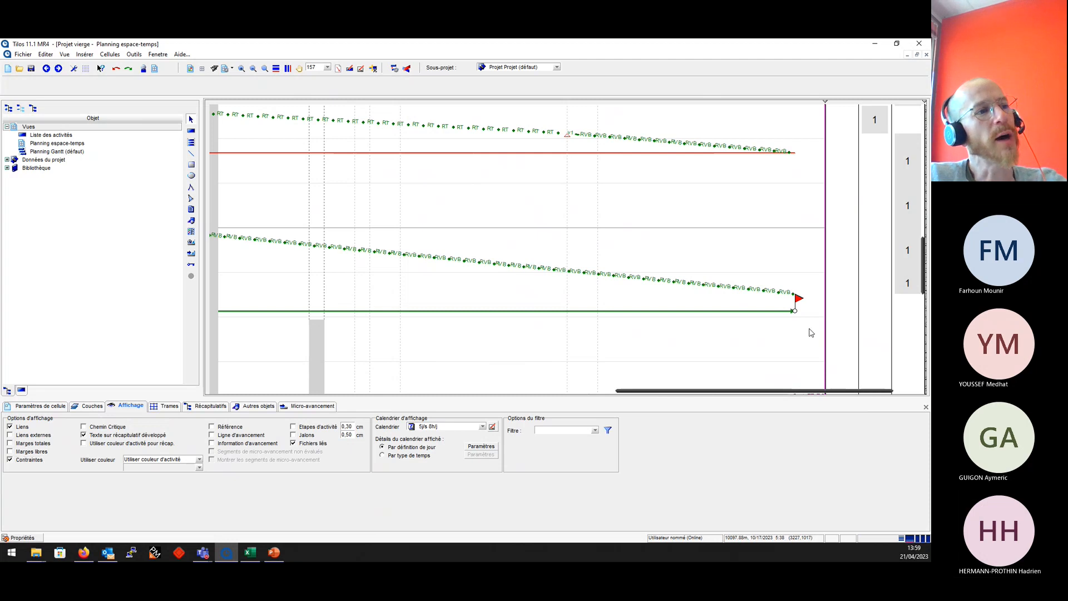
Link the finish of the V4 RVB activity to the DP Voie 1 et 4 milestone with a Fin - Fin relationship.
left_click(798, 300)
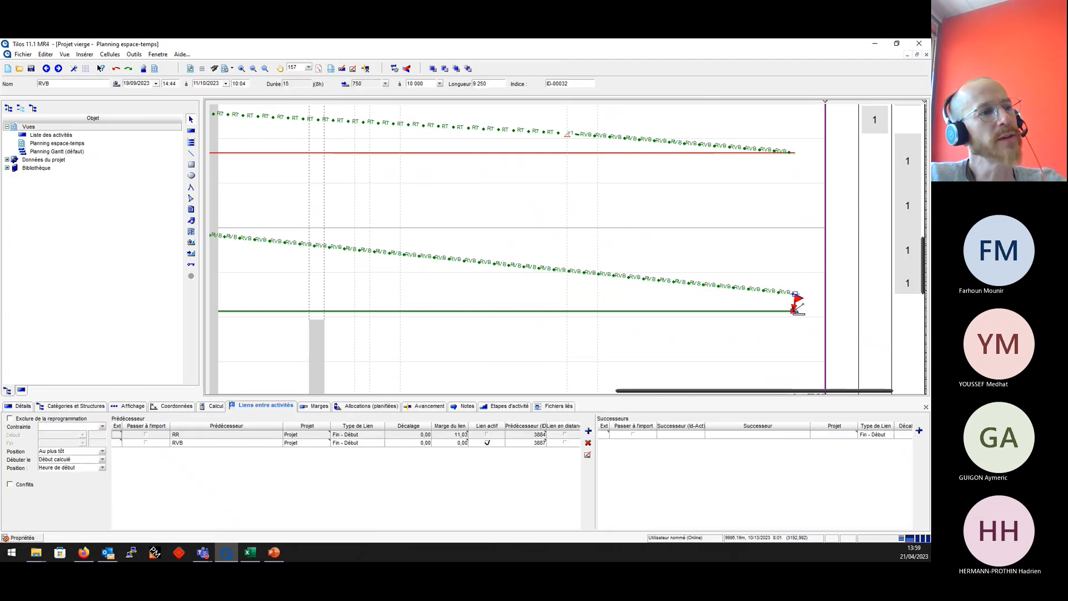
left_click(799, 308)
Reschedule the project to apply the link to the DP Voie 1 et 4 milestone.
right_click(779, 341)
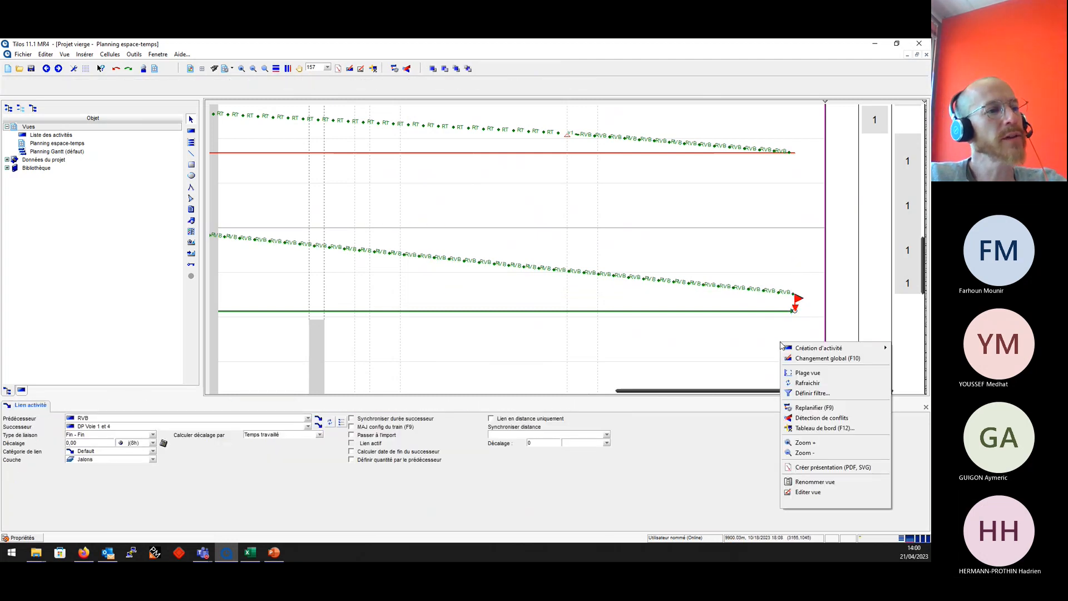
Replan the project and turn on the critical path (Chemin Critique) display in the space-time schedule.
left_click(820, 411)
left_click(501, 336)
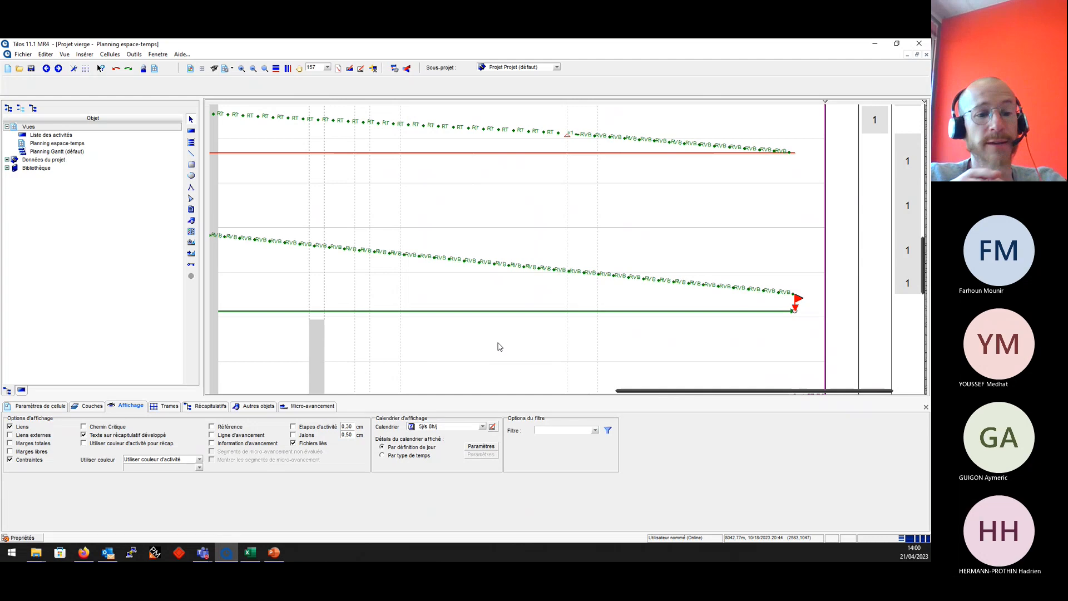
scroll(506, 345, "down", 4)
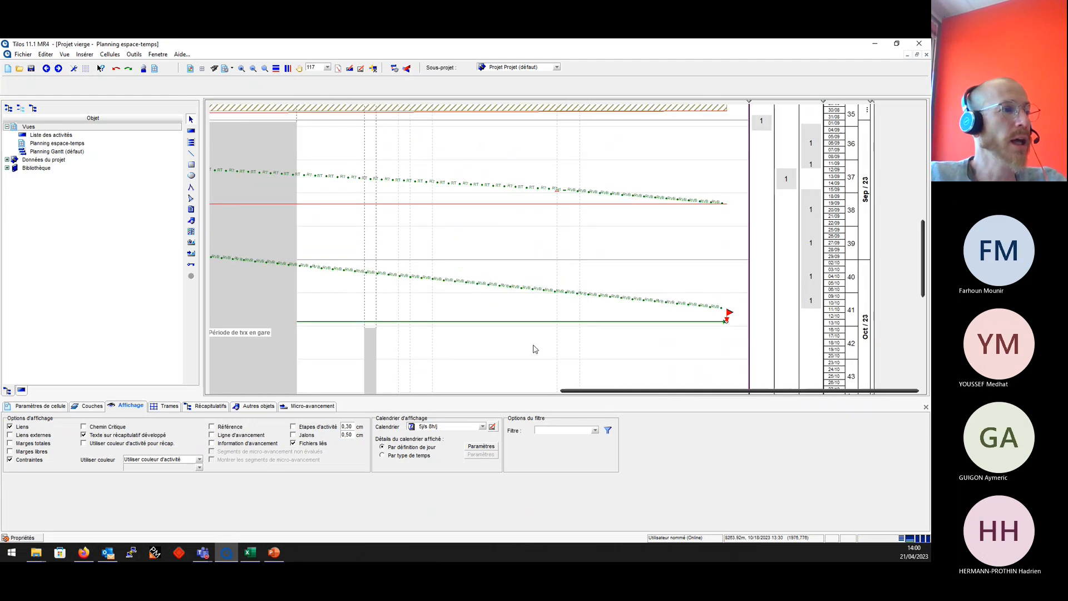
left_click_drag(574, 389, 310, 365)
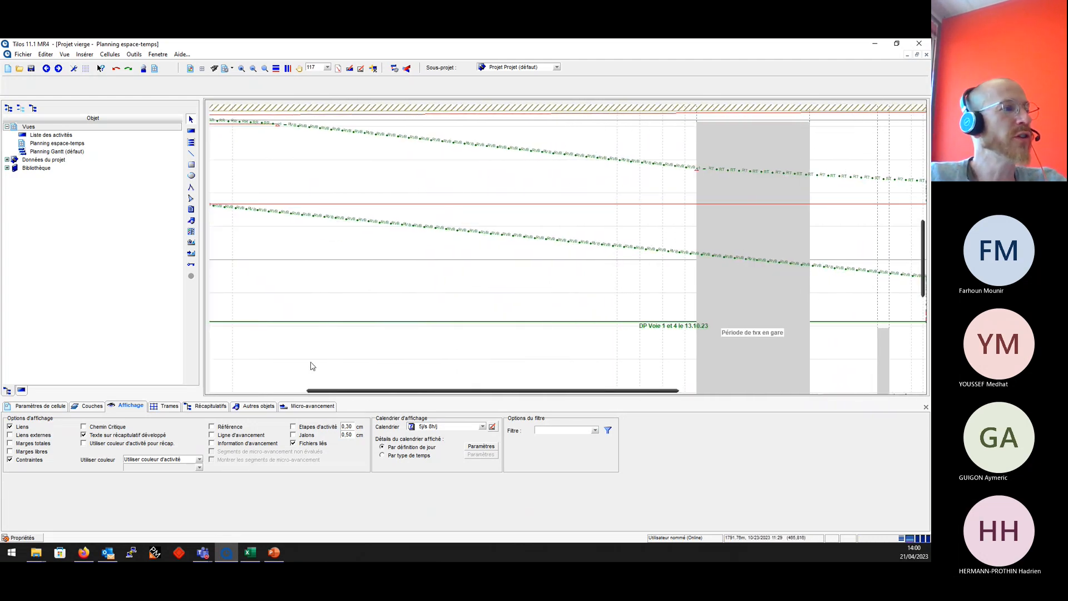
scroll(310, 364, "down", 1)
left_click(101, 427)
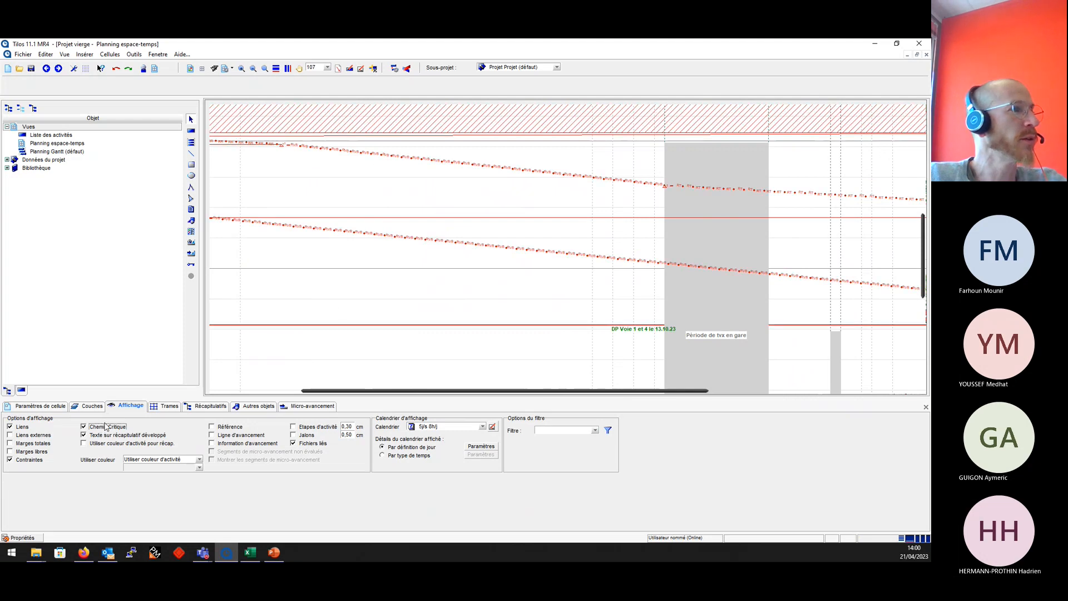
Examine the critical path at the RVB to DP Voie 1 et 4 link and check the ignored free float threshold in the activity options.
scroll(676, 339, "down", 4)
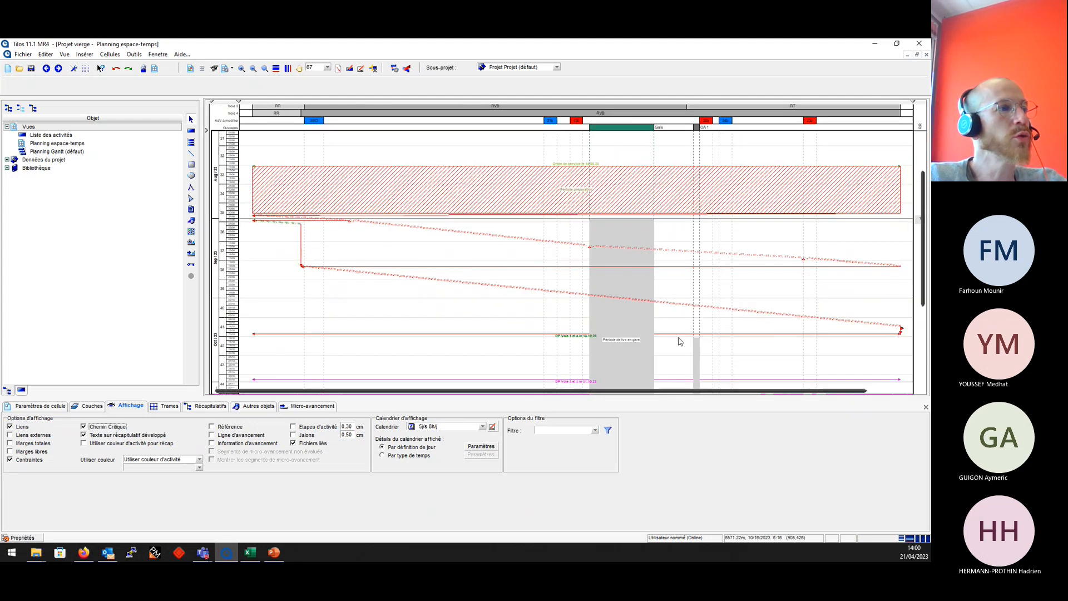
scroll(873, 354, "up", 8)
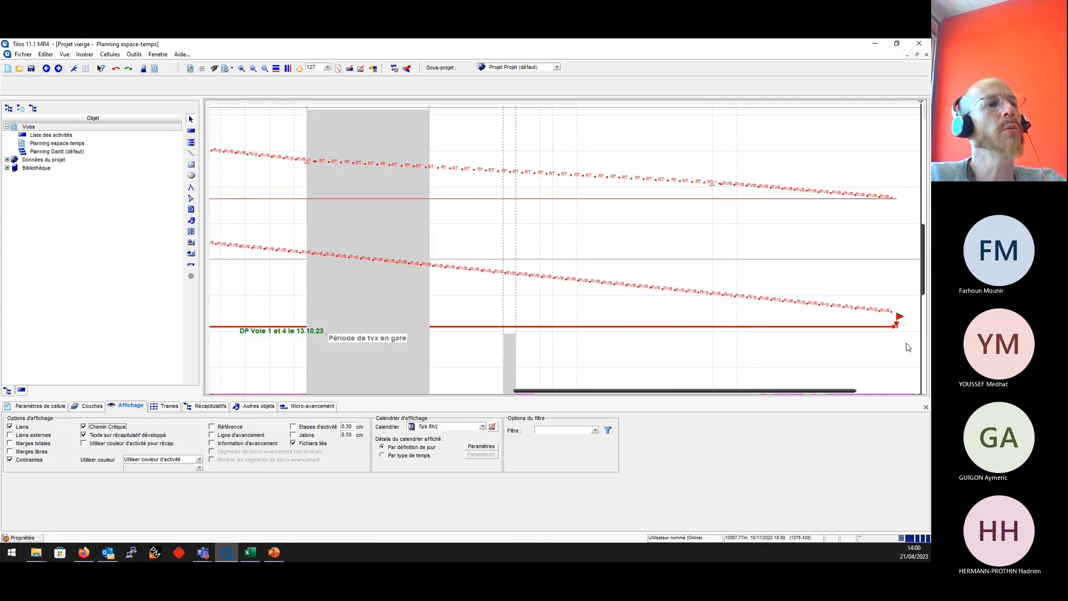
scroll(816, 392, "right", 3)
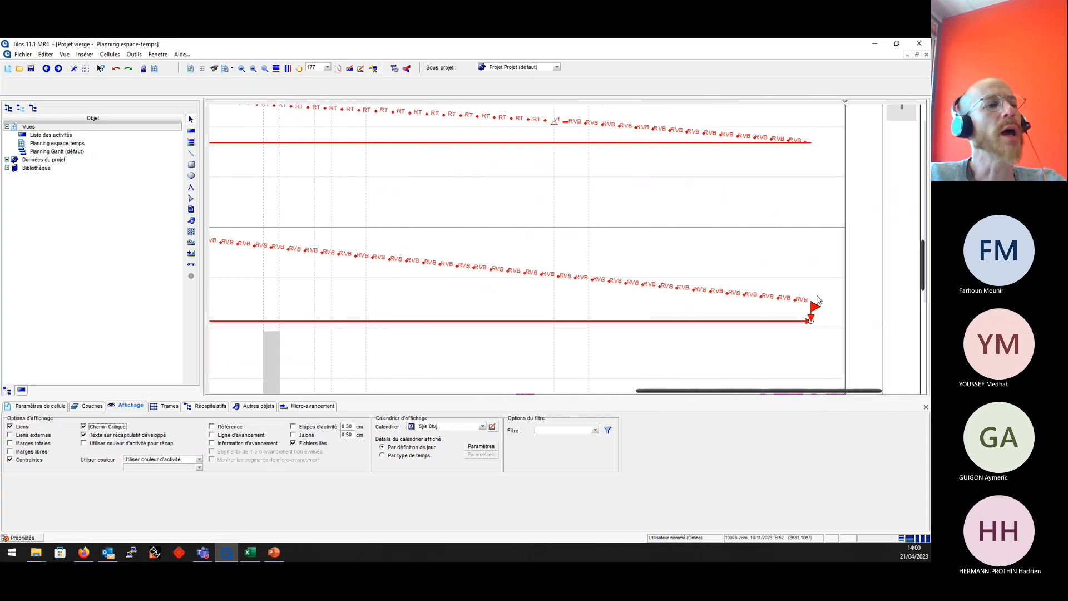
left_click_drag(813, 392, 855, 392)
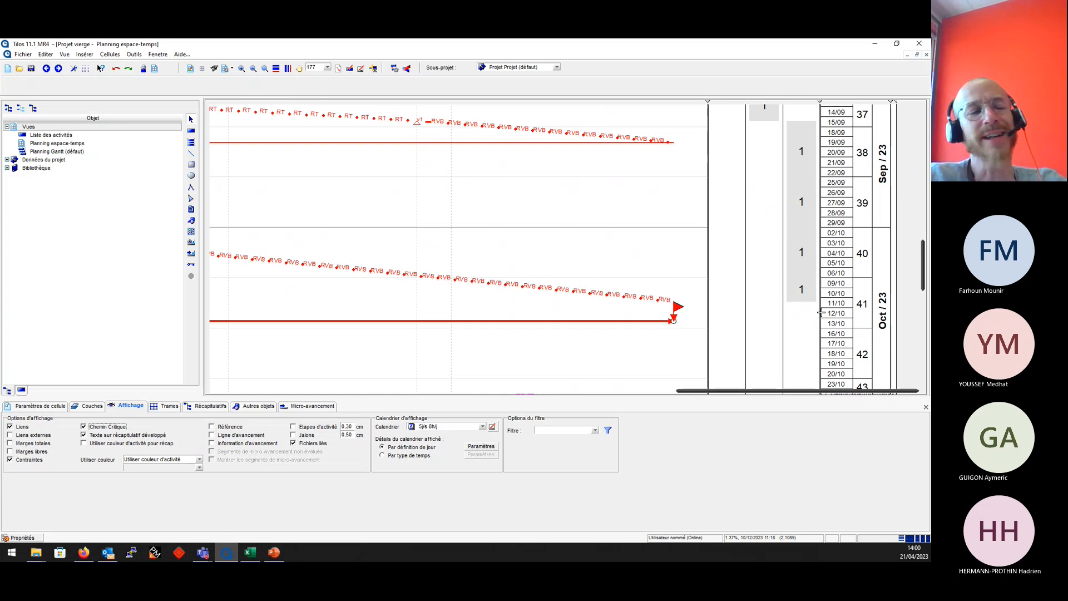
left_click(134, 54)
left_click(140, 66)
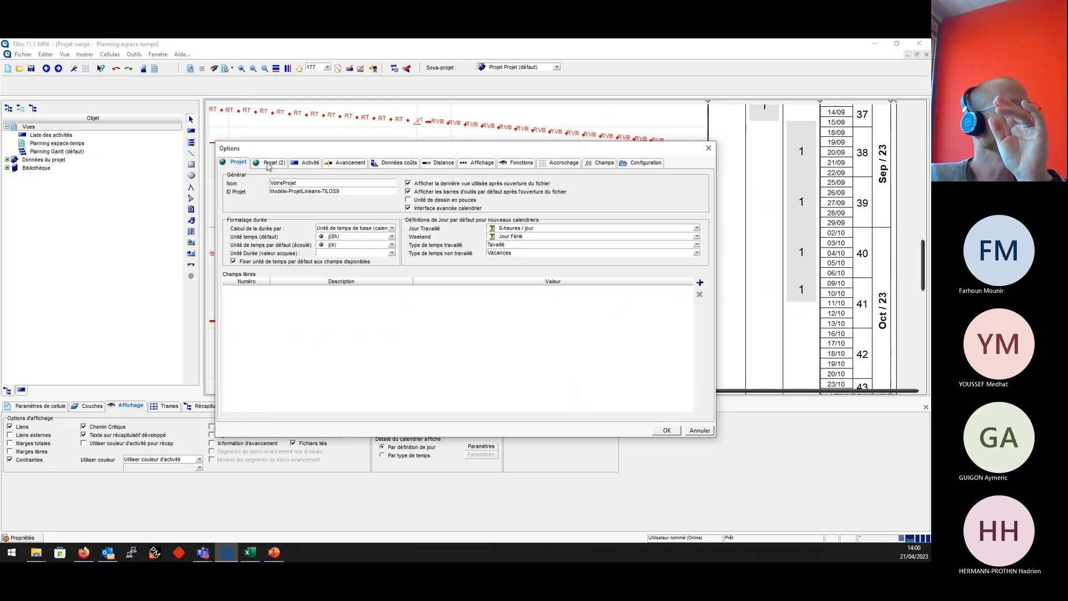
left_click(271, 165)
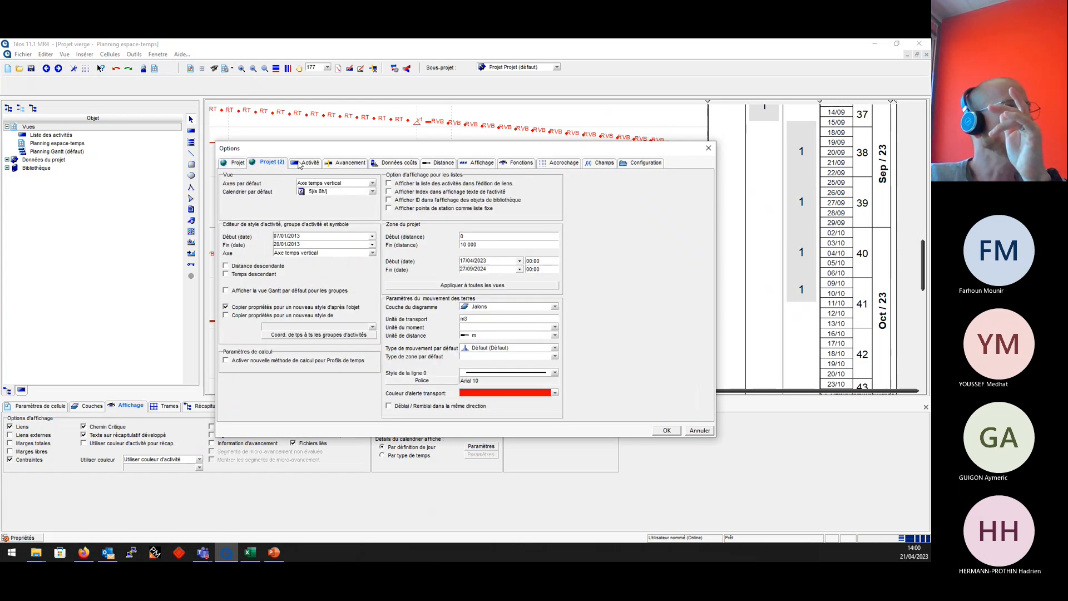
left_click(305, 163)
double_click(515, 281)
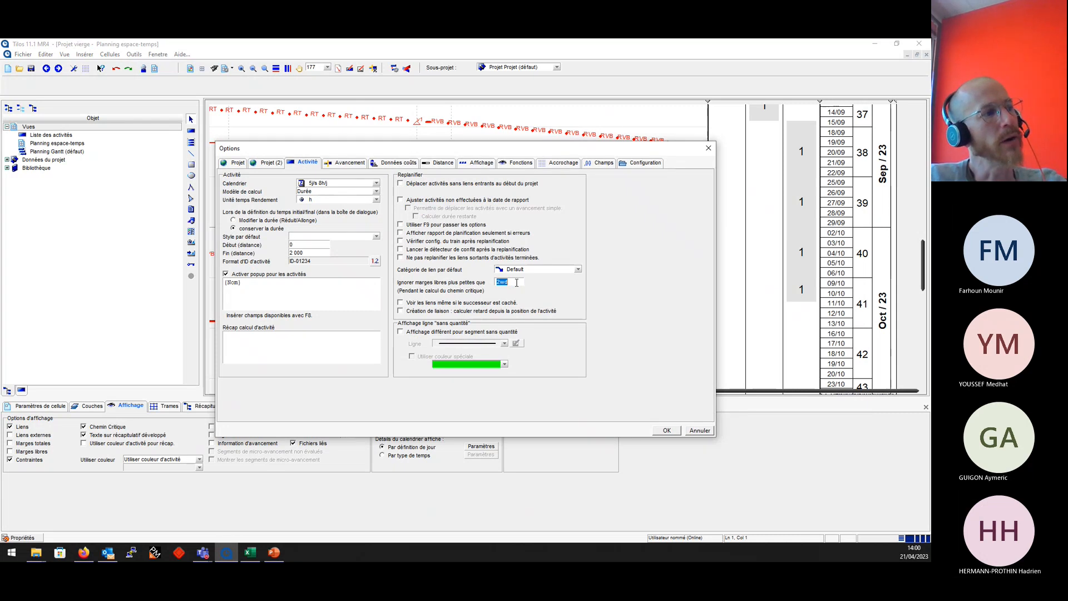
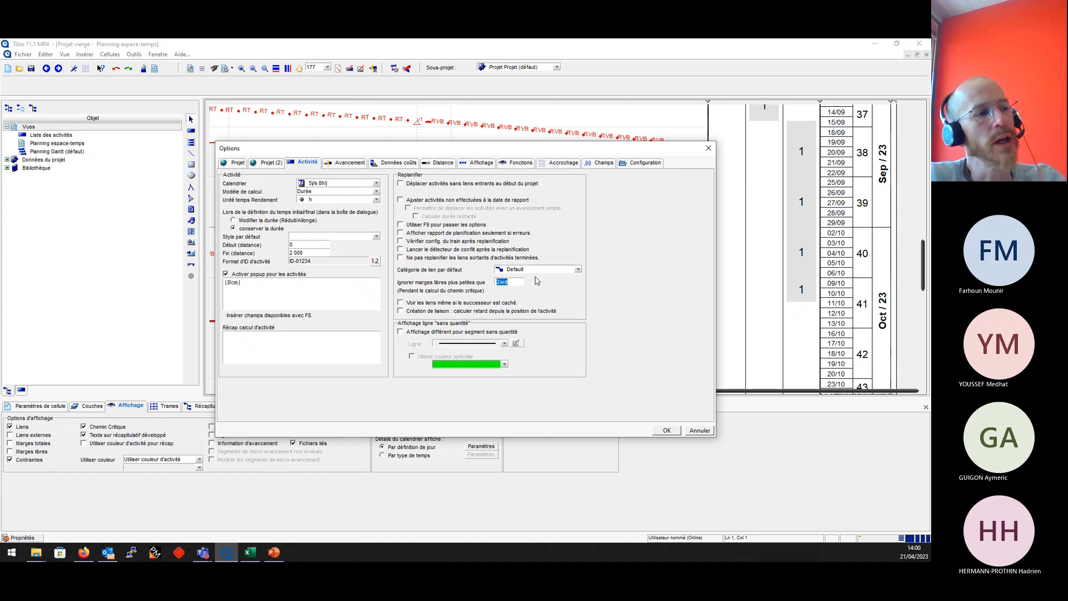
left_click(699, 431)
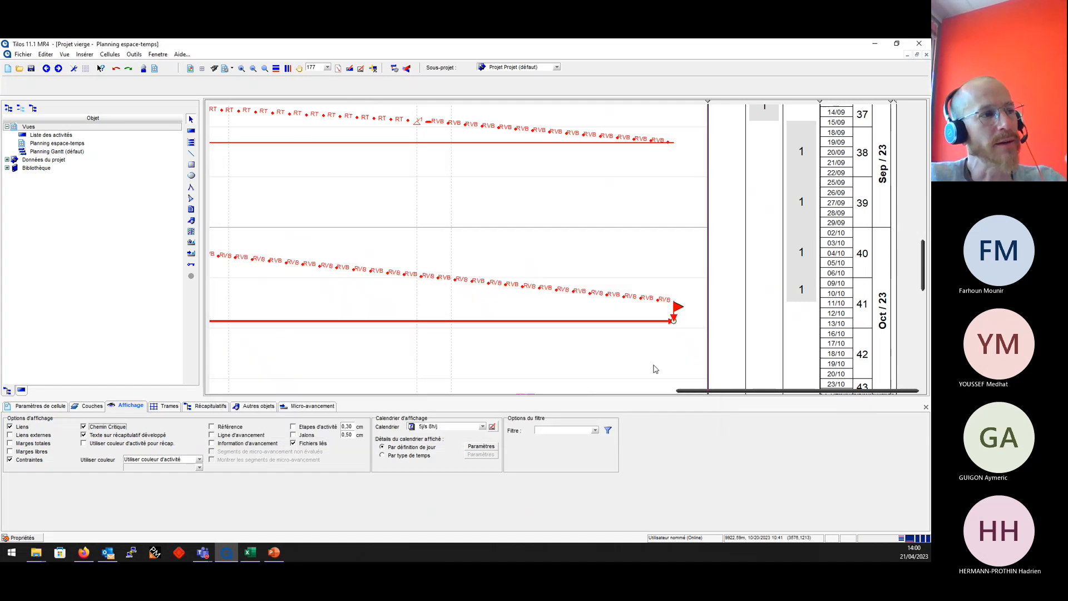
Draw an RR - V2 activity from about 350 m to 1,300 m, running from 26/09/2023 to 27/09/2023.
left_click(642, 362)
scroll(600, 354, "down", 2)
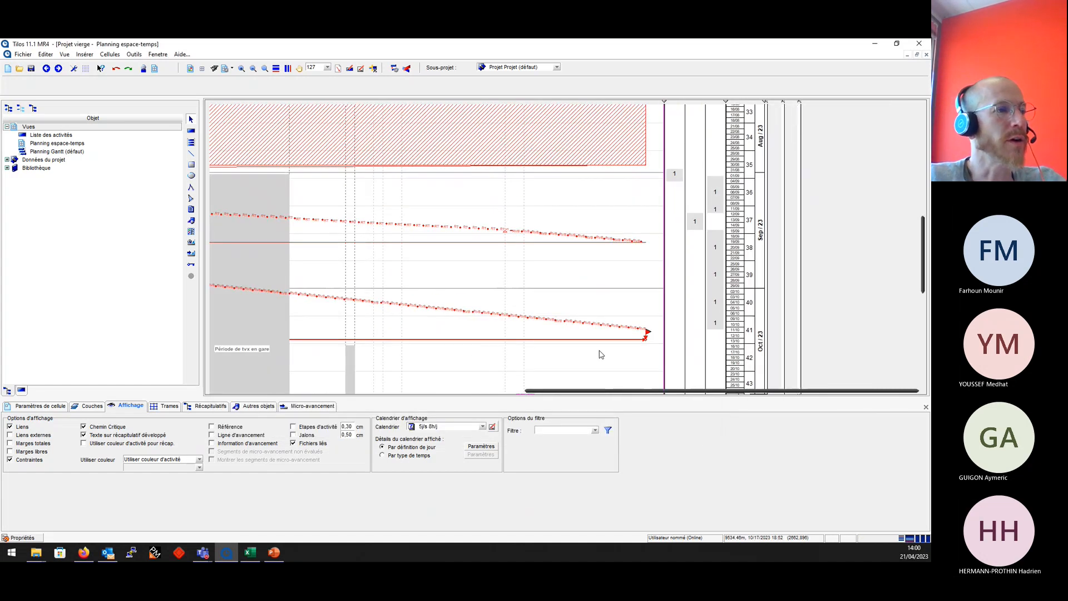
scroll(591, 362, "down", 2)
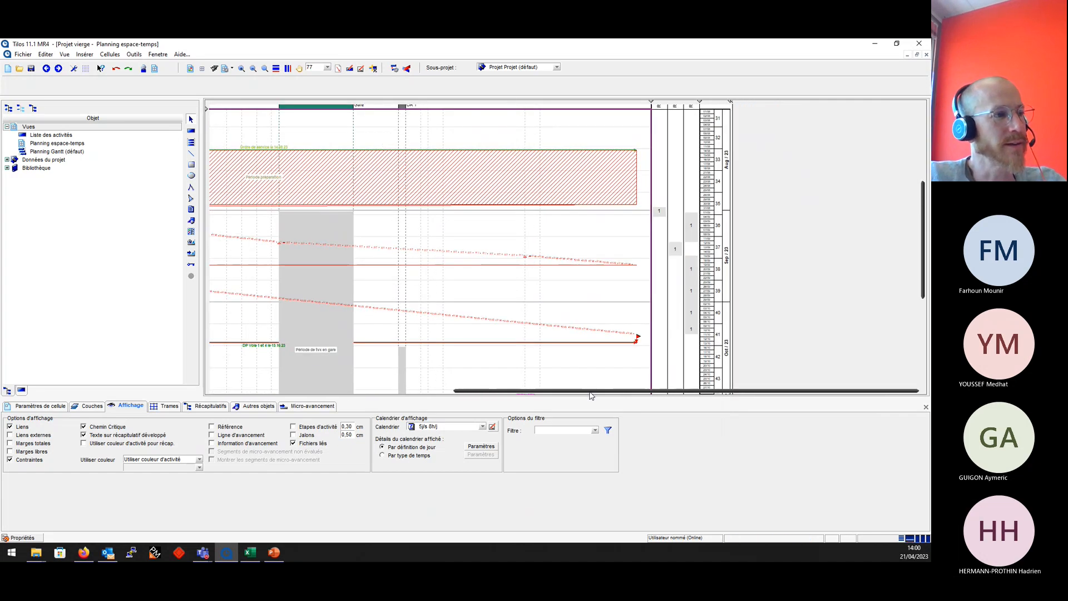
scroll(579, 383, "down", 1)
scroll(453, 310, "down", 1)
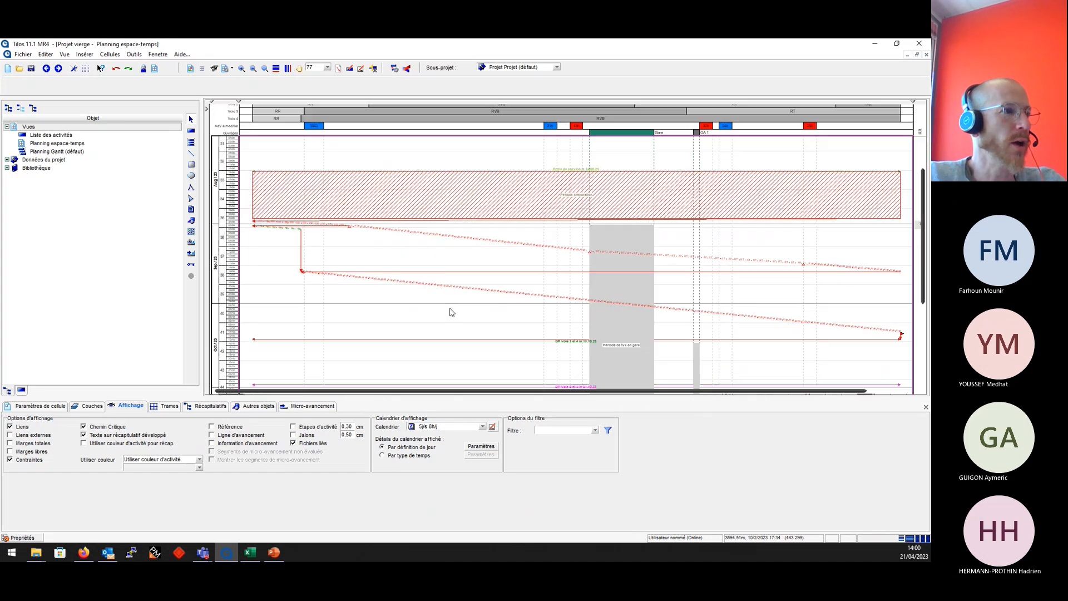
scroll(452, 312, "down", 1)
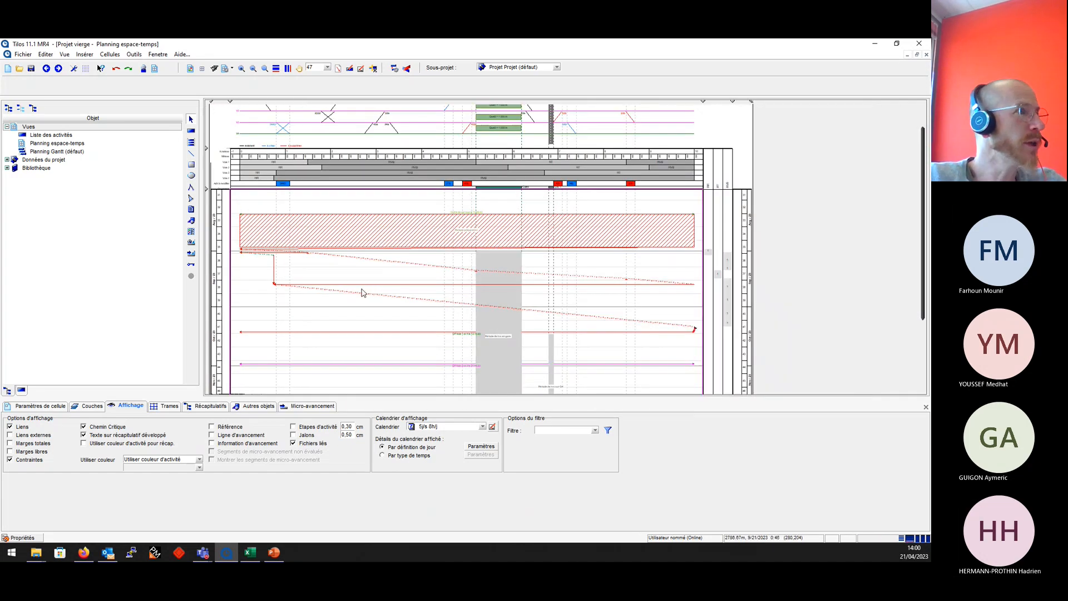
left_click(192, 131)
left_click(181, 84)
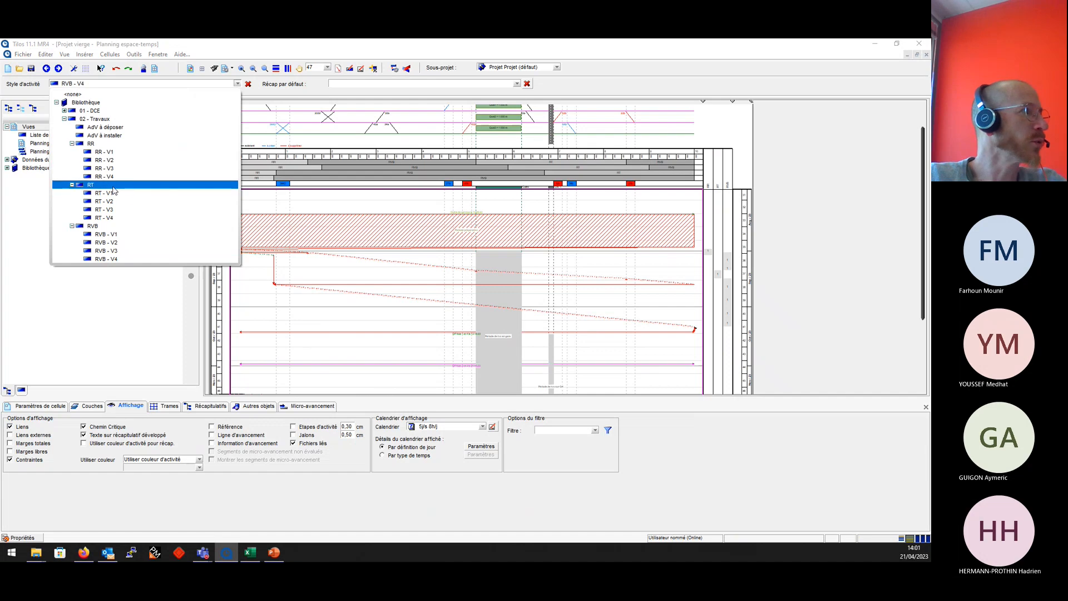
left_click(102, 161)
left_click_drag(248, 289, 305, 306)
Move the new RR - V2 activity along the distance axis so it spans 150 m to 1,100 m.
scroll(265, 270, "up", 5)
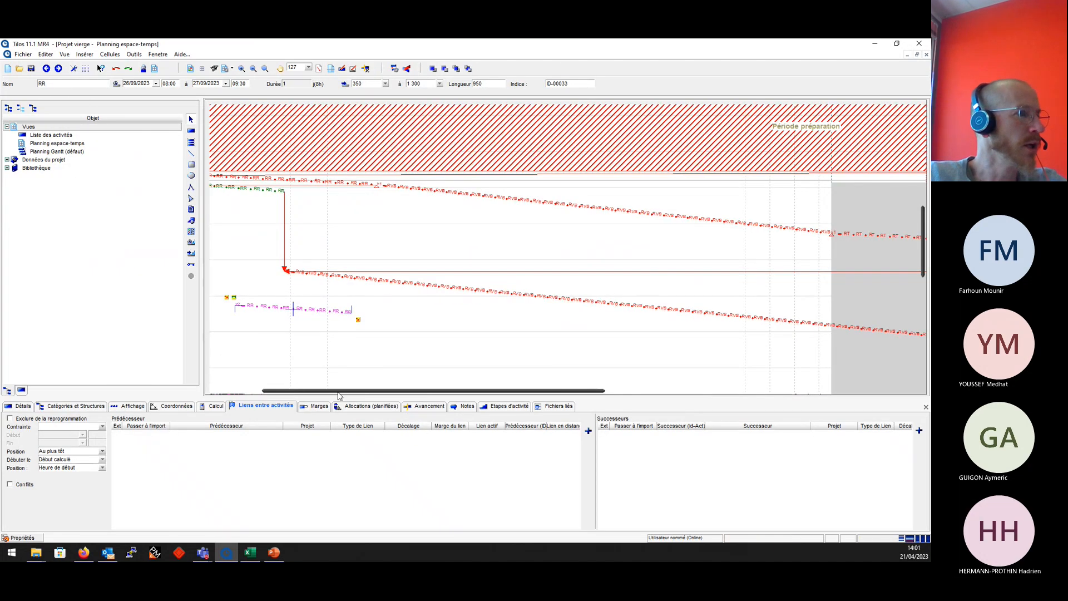
left_click_drag(340, 391, 244, 392)
scroll(360, 268, "up", 6)
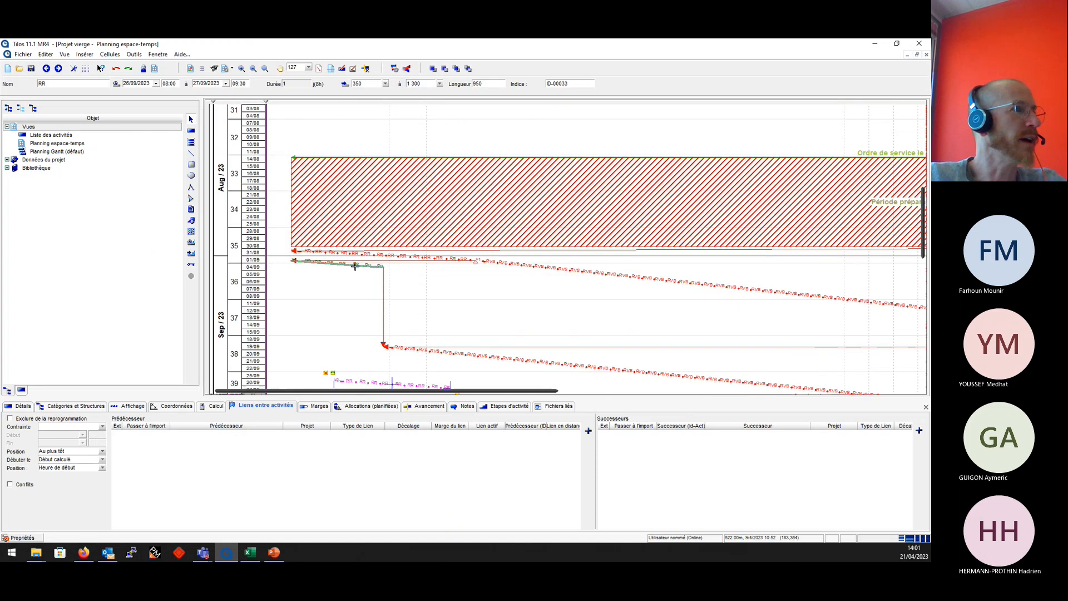
scroll(361, 272, "up", 4)
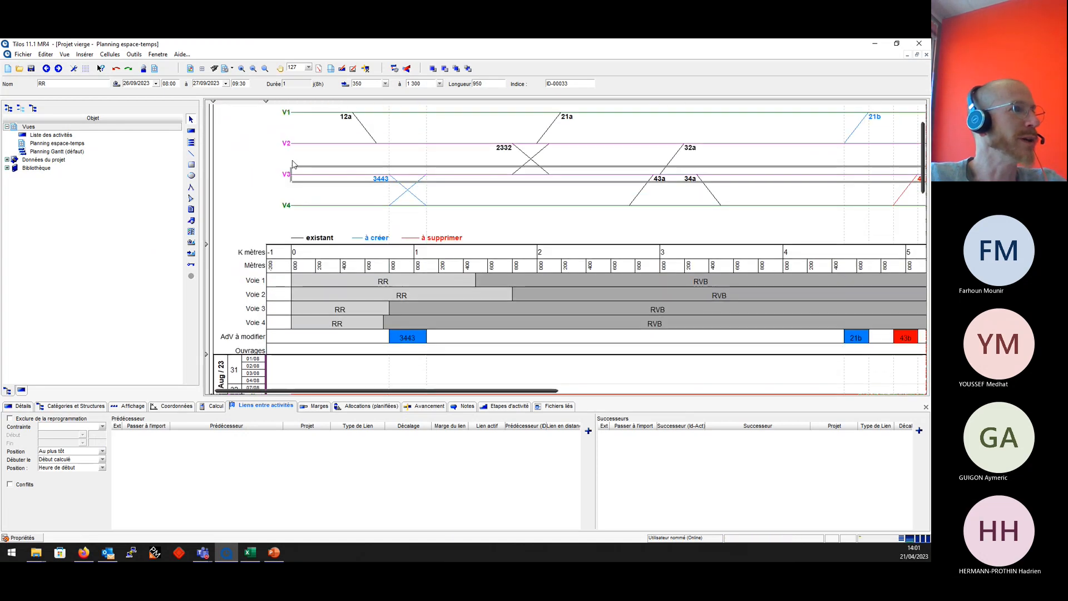
scroll(373, 292, "up", 2)
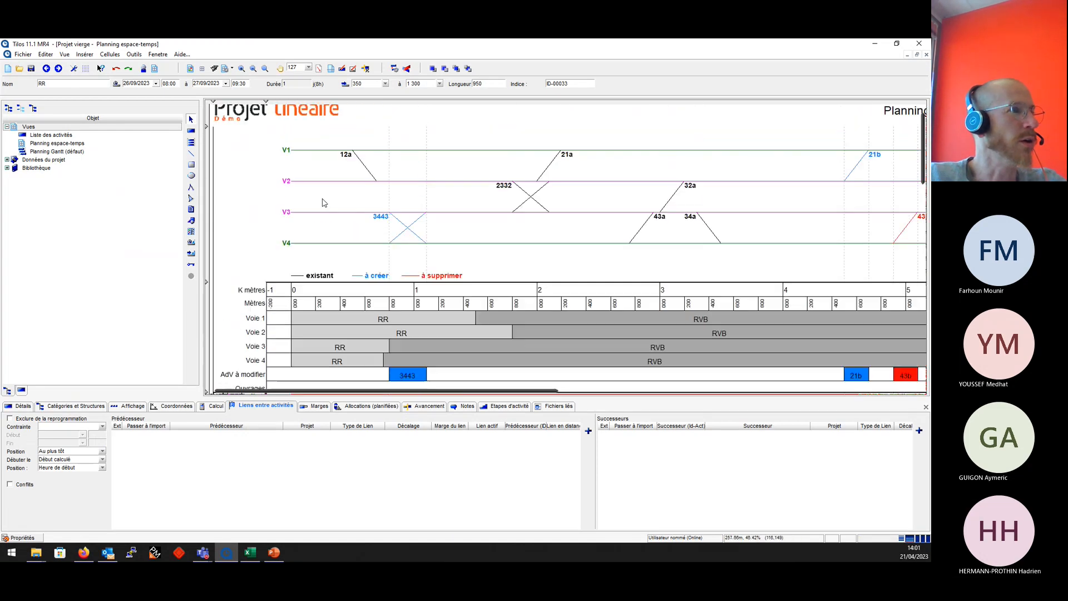
scroll(359, 280, "down", 12)
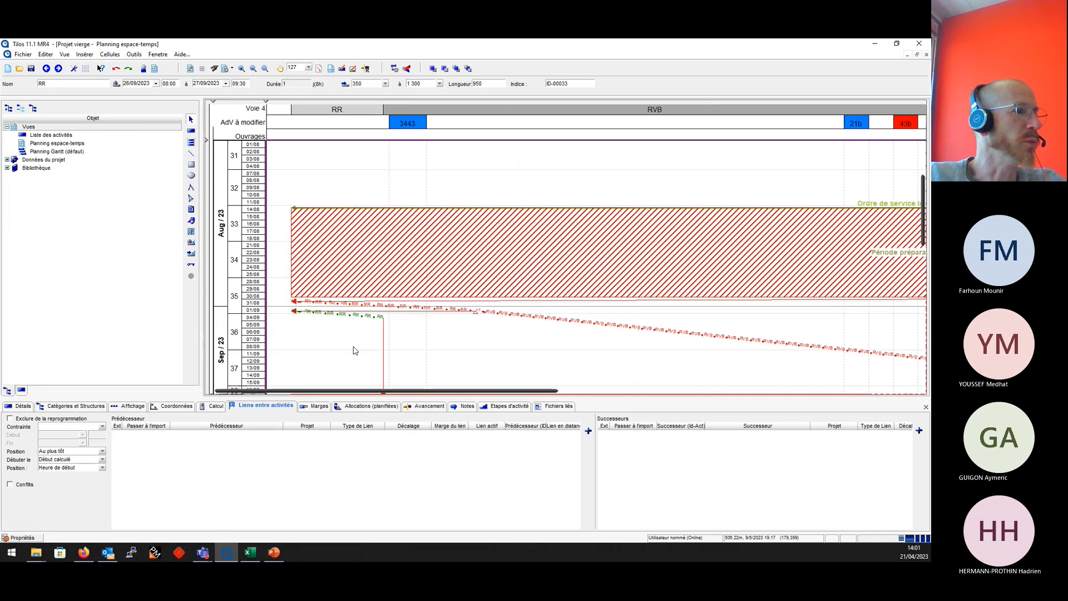
scroll(354, 352, "down", 1)
left_click_drag(392, 343, 367, 346)
scroll(377, 339, "up", 1)
scroll(355, 333, "down", 1)
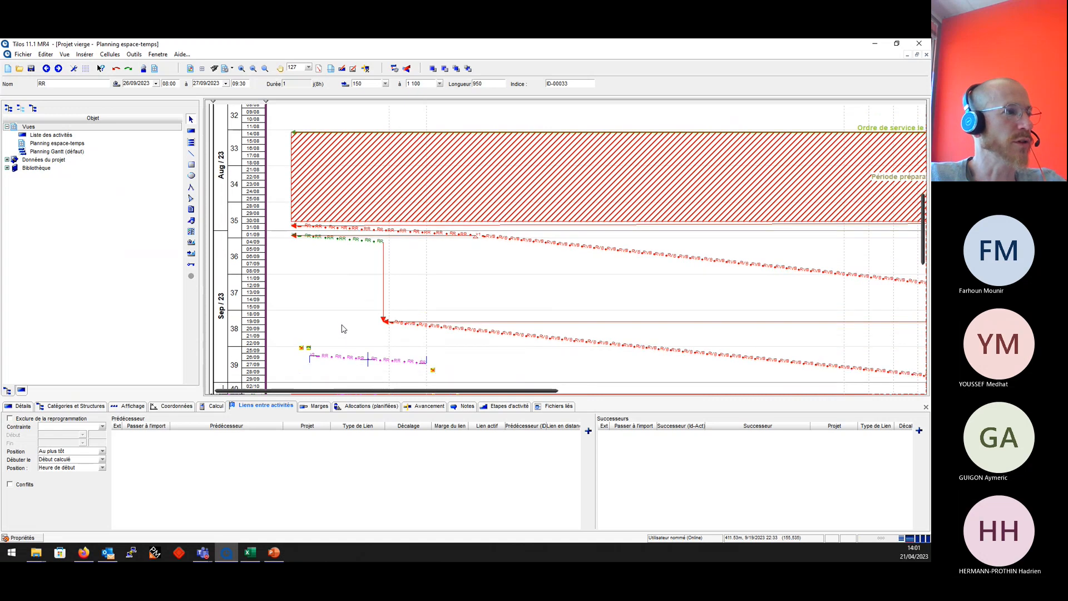
Draw an RR - V3 activity from about 200 m to 850 m on 03/10/2023, below the RR - V2 activity.
left_click(192, 132)
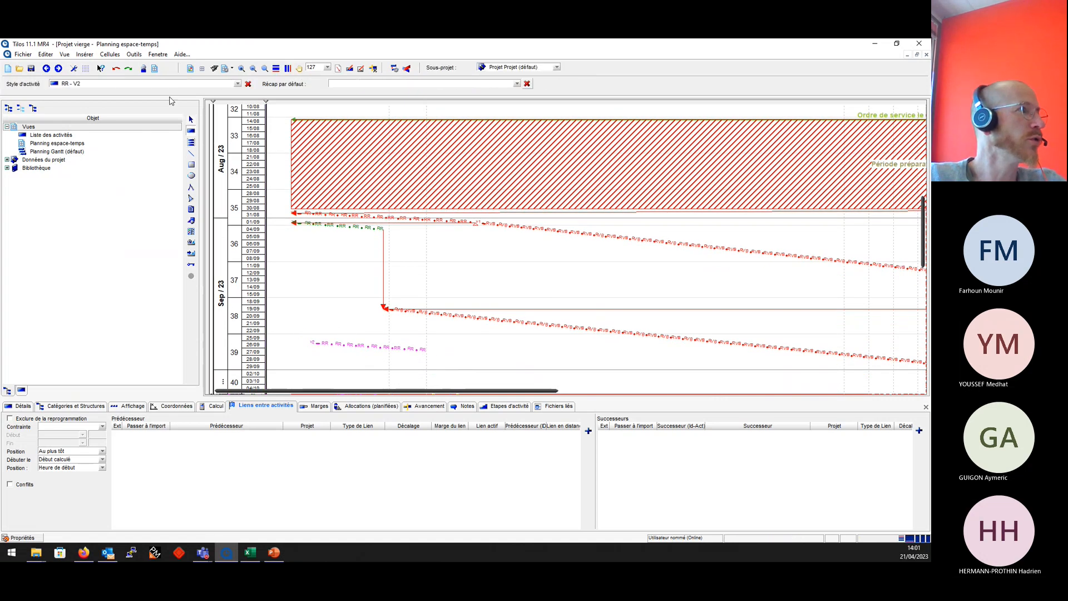
scroll(356, 222, "up", 5)
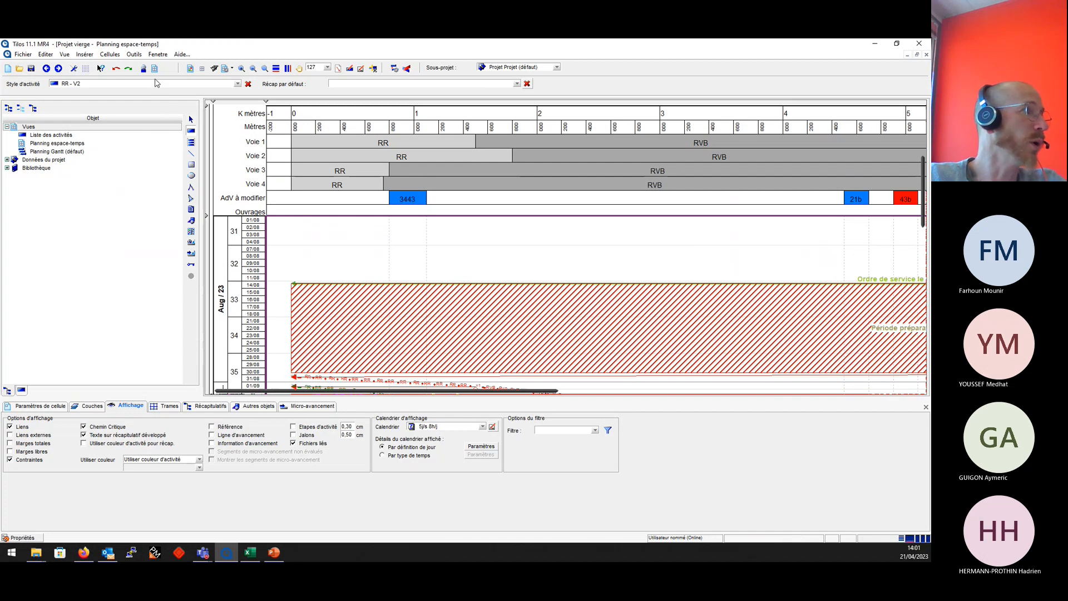
left_click(157, 84)
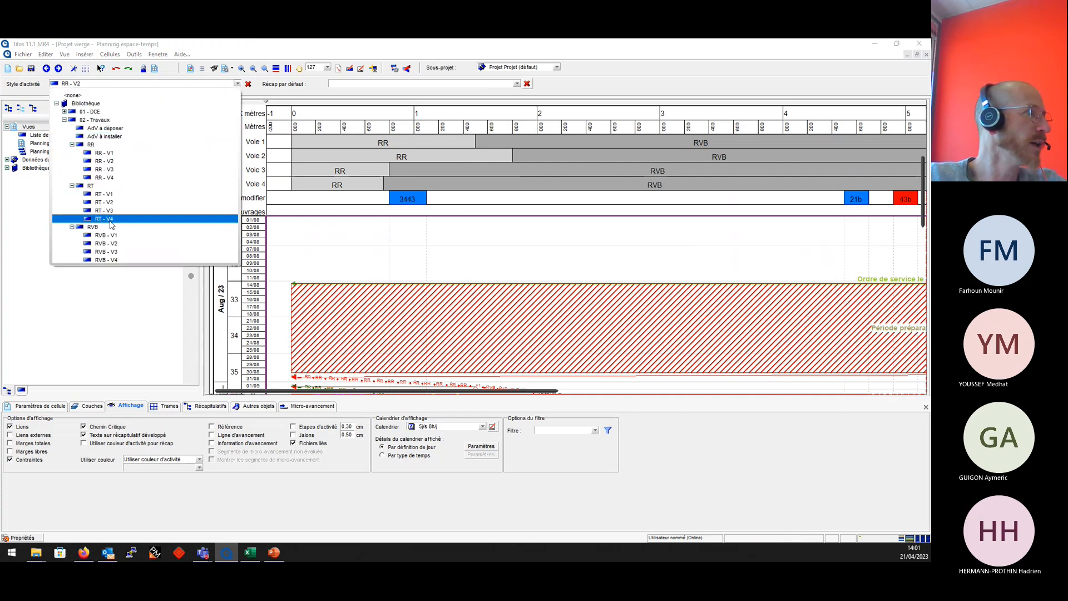
left_click(111, 169)
scroll(380, 301, "down", 2)
scroll(380, 301, "down", 4)
left_click_drag(315, 341, 395, 341)
Draw an RVB - V2 activity from about 1,450 m to 1,950 m, running from 28/09/2023 to 29/09/2023.
scroll(398, 351, "up", 7)
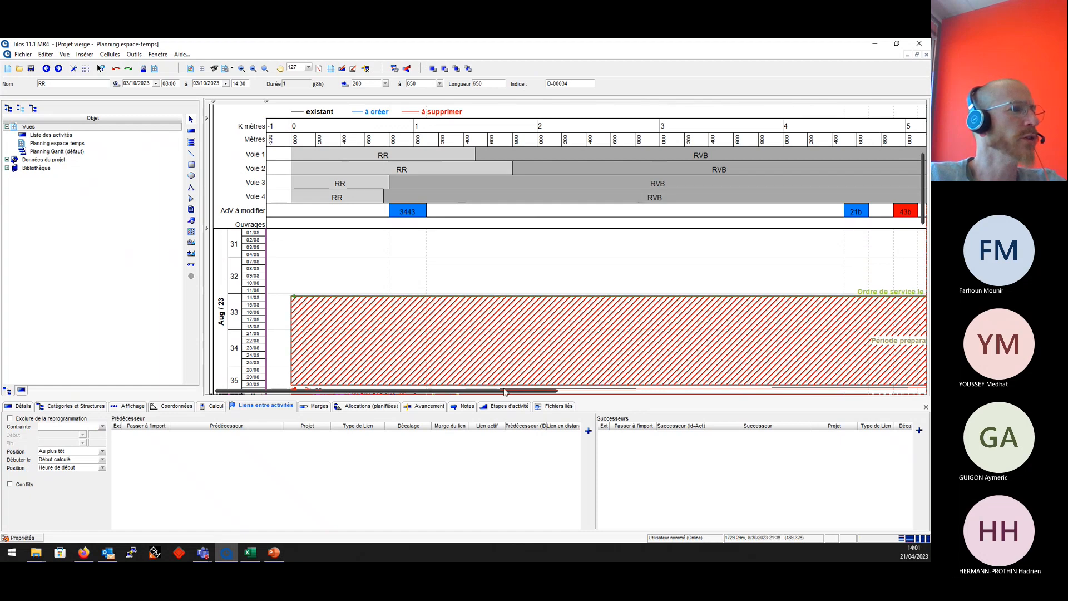
left_click_drag(507, 392, 346, 407)
scroll(501, 278, "down", 7)
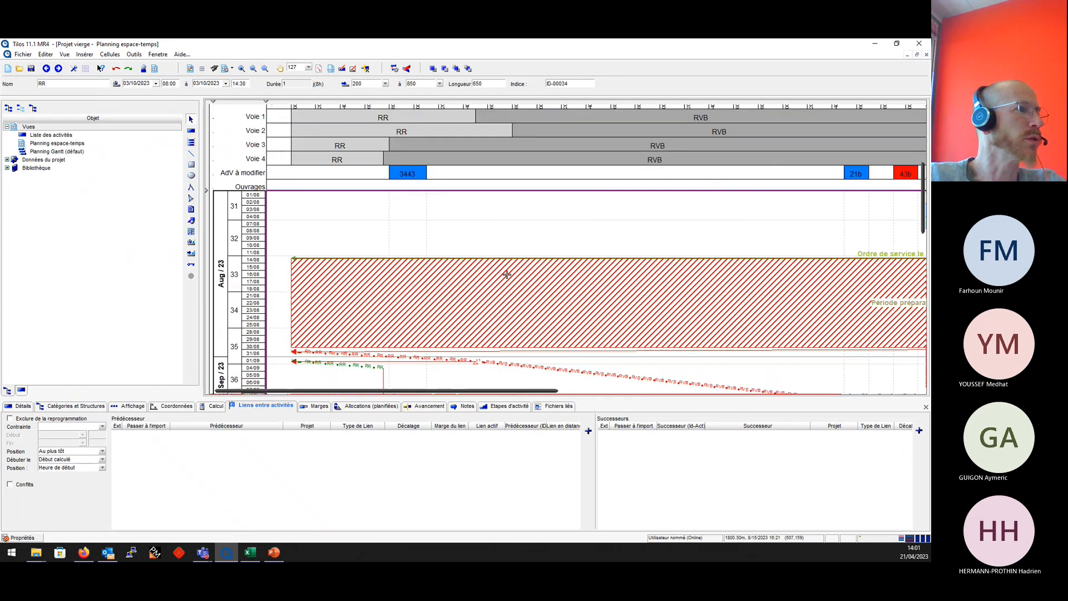
scroll(473, 309, "down", 2)
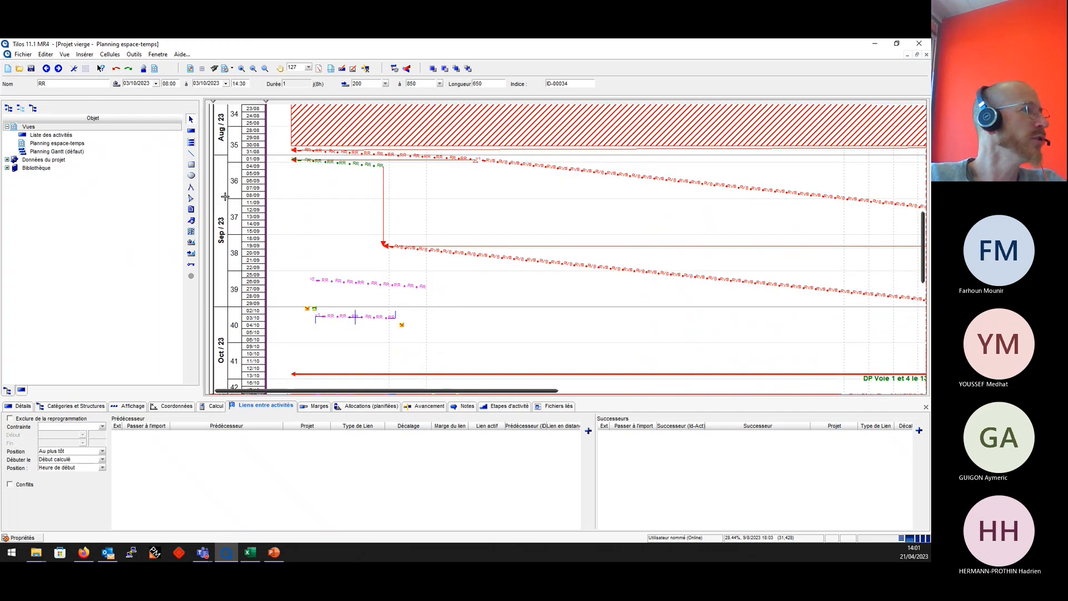
key("Escape")
left_click(186, 84)
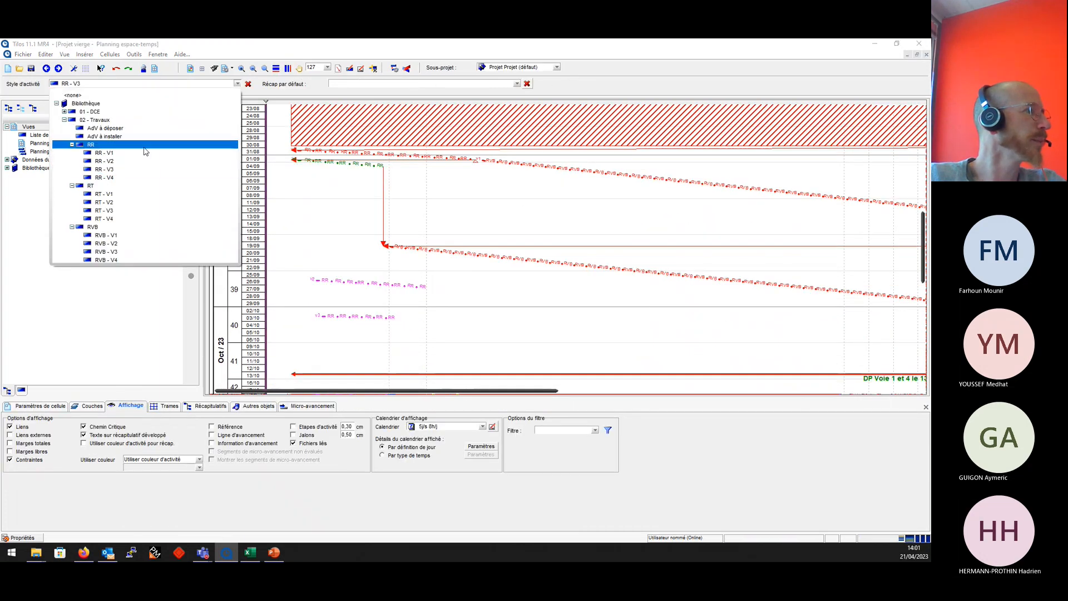
left_click(120, 245)
left_click_drag(469, 297, 531, 303)
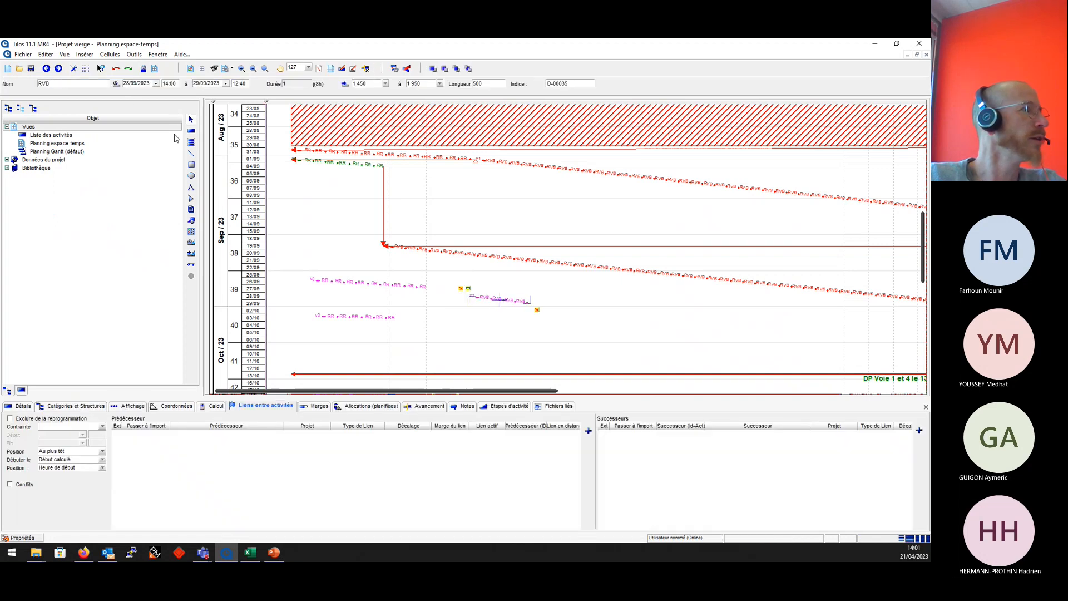
Draw a short RT - V2 activity beyond the end of the new RVB - V2 activity, around the start of October 2023.
left_click(191, 133)
left_click(145, 84)
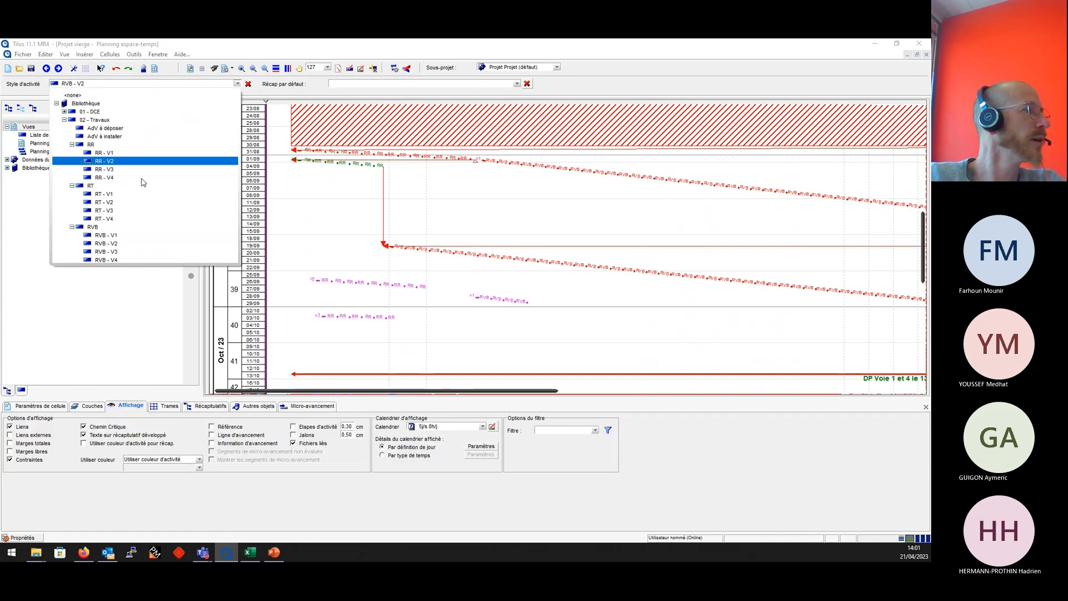
scroll(139, 249, "down", 2)
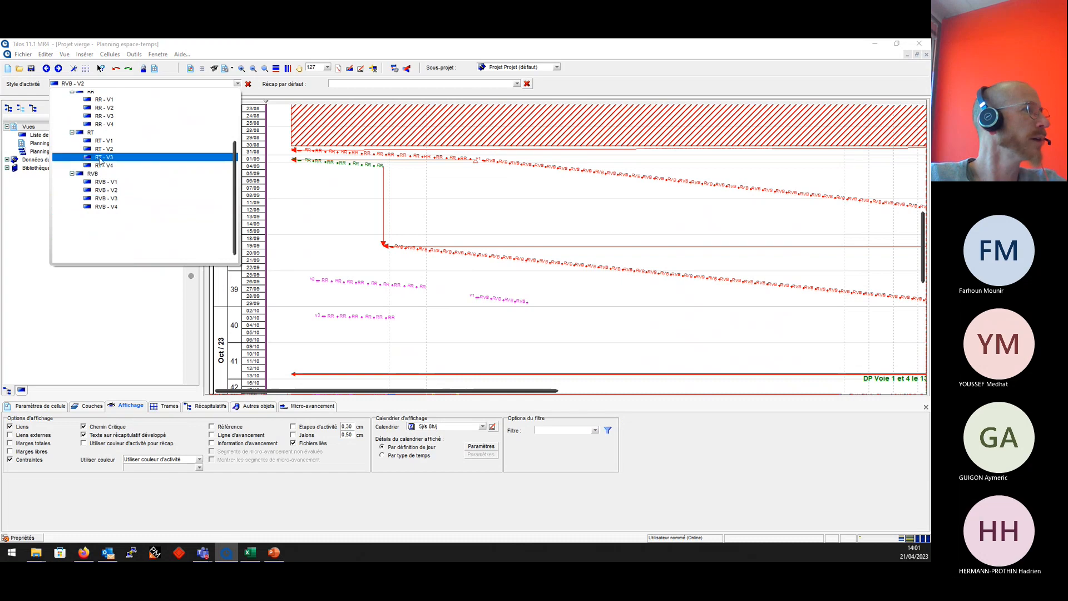
left_click(102, 149)
left_click_drag(573, 311, 629, 309)
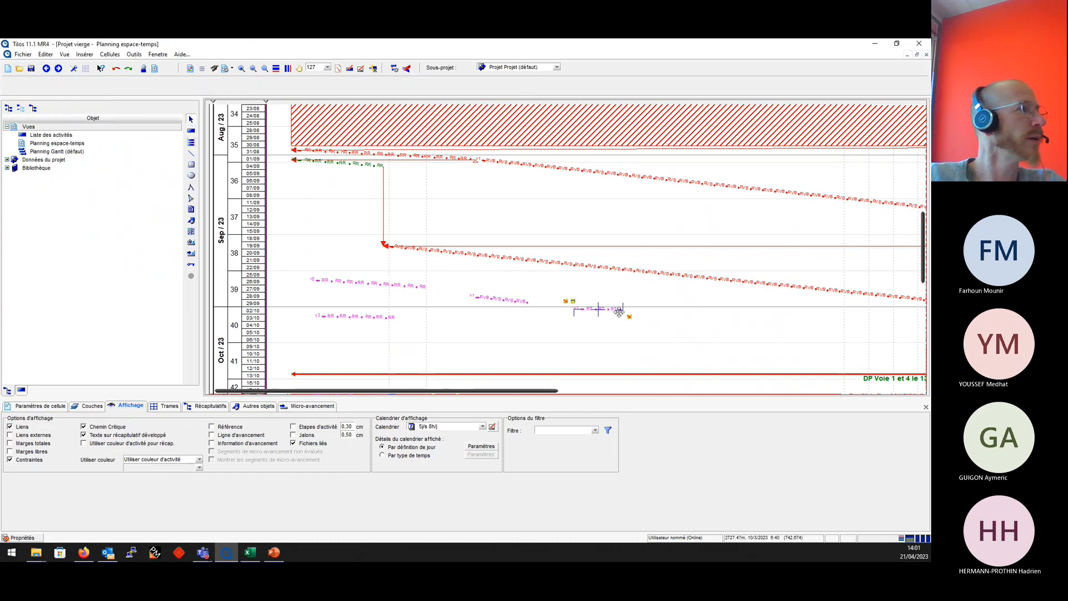
Draw a second RVB - V2 activity from 3,250 m to 3,600 m on 04/10/2023, beyond the RT - V2 activity.
left_click(190, 131)
left_click(145, 84)
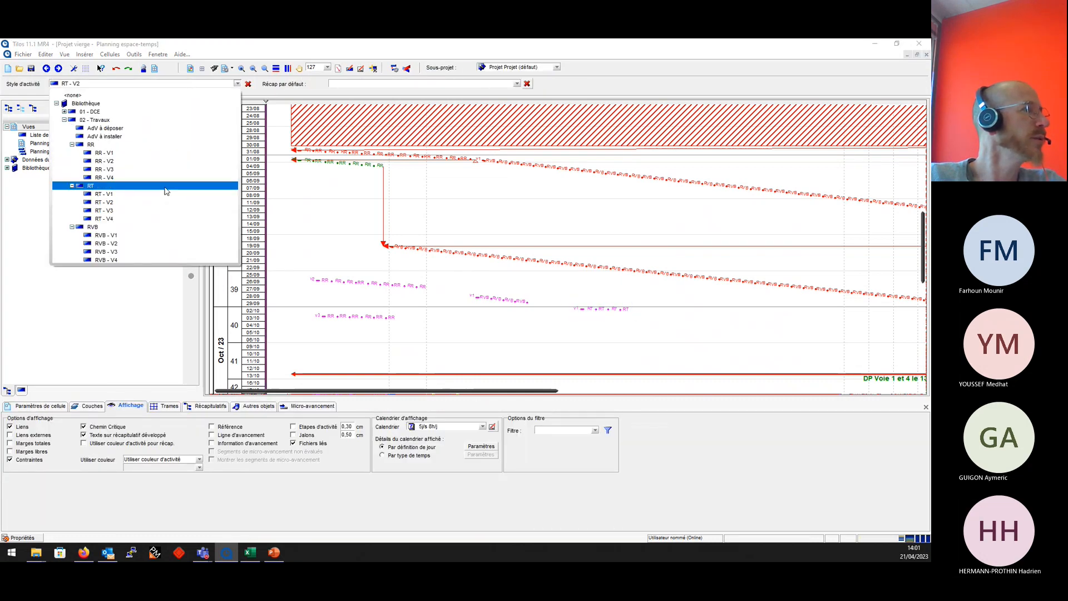
left_click(129, 245)
left_click_drag(690, 323, 737, 322)
left_click(191, 131)
left_click(125, 84)
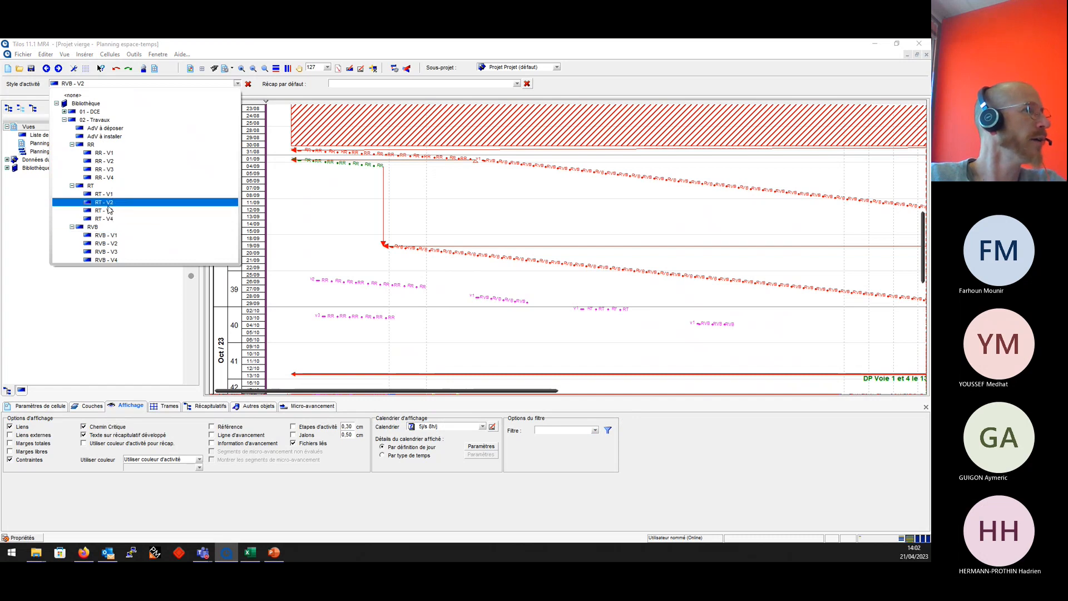
left_click(923, 230)
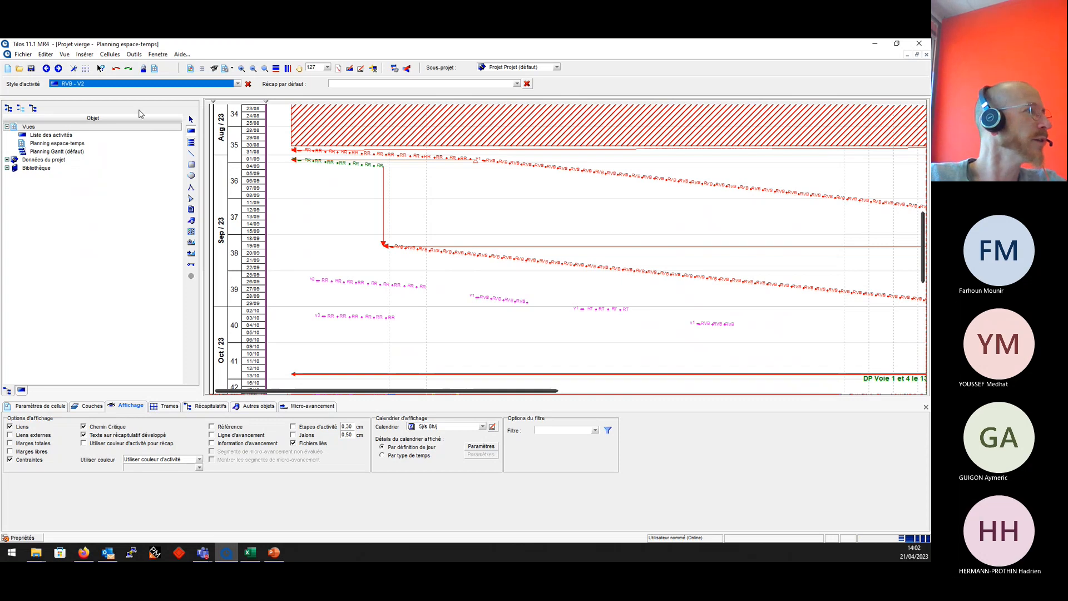
left_click(140, 85)
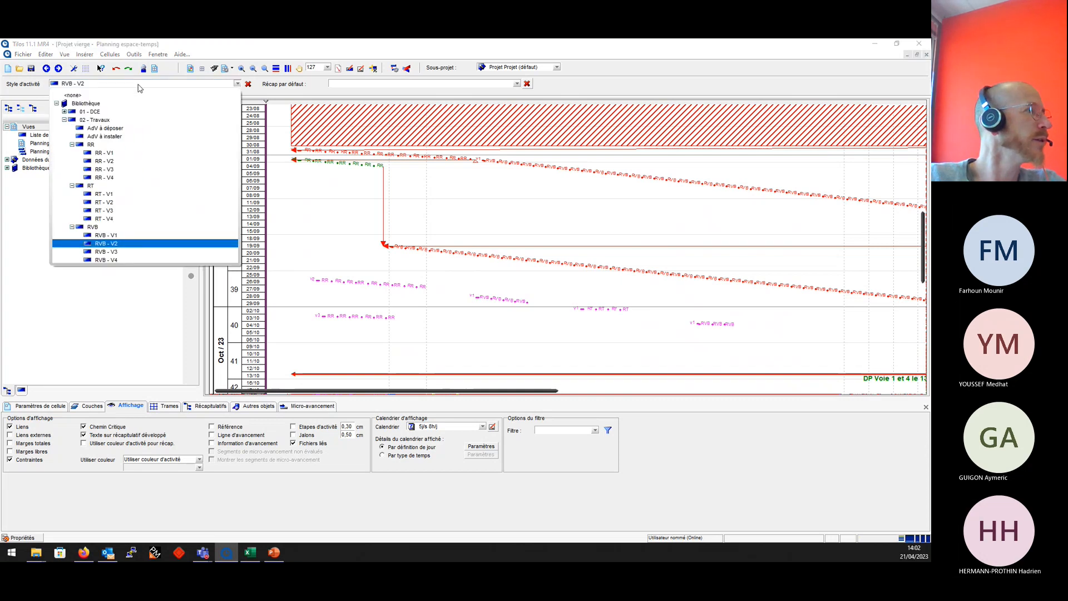
left_click(120, 259)
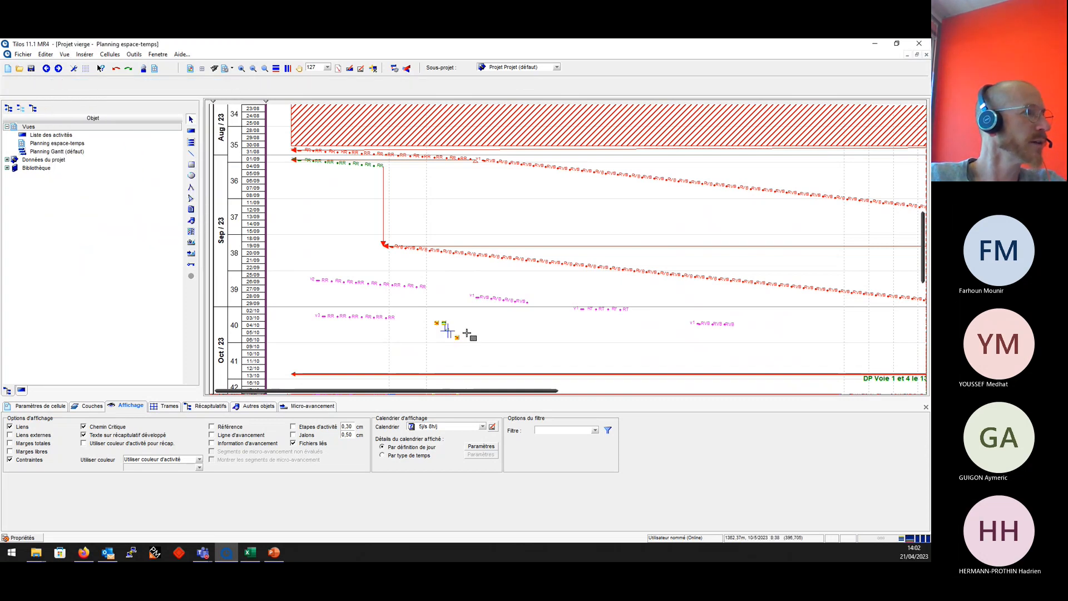
left_click(488, 333)
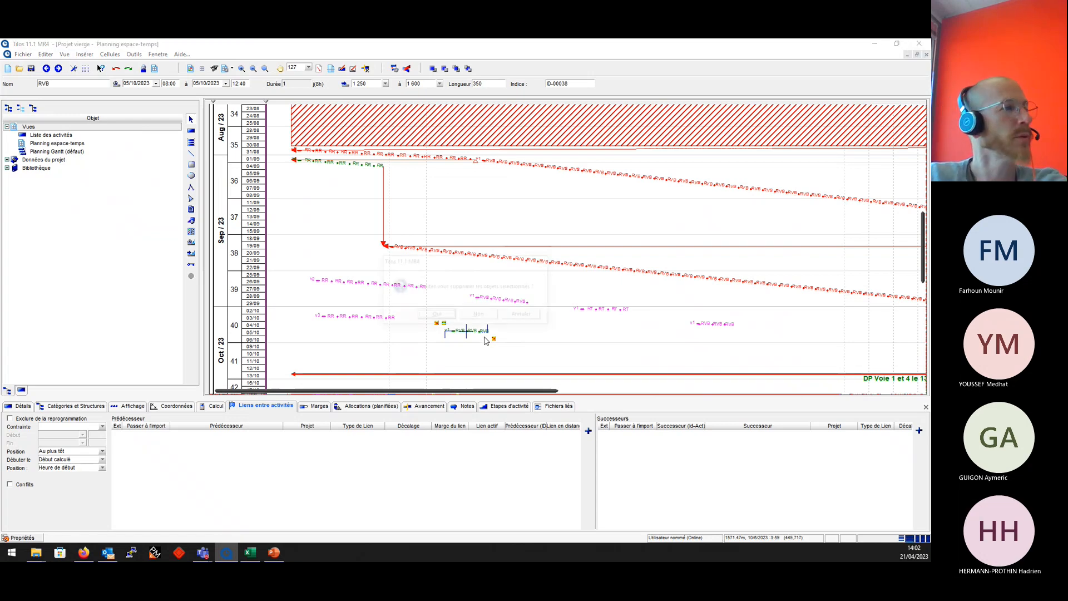
key("Escape")
Draw an RVB - V3 activity from about 1,350 m to 1,750 m on 06/10/2023.
left_click(134, 85)
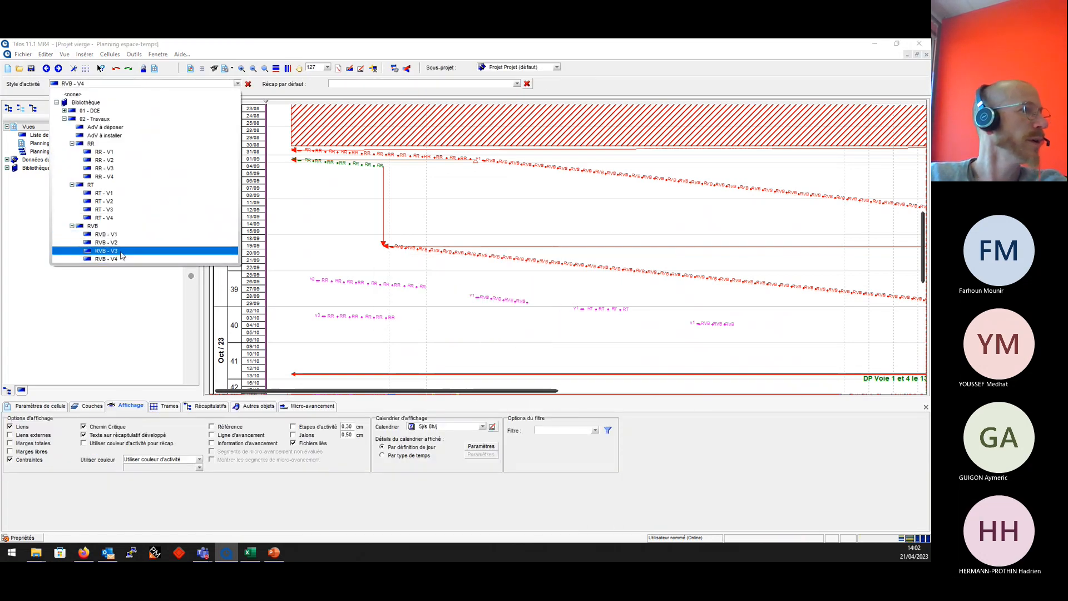
left_click(122, 254)
left_click(457, 337)
left_click(504, 338)
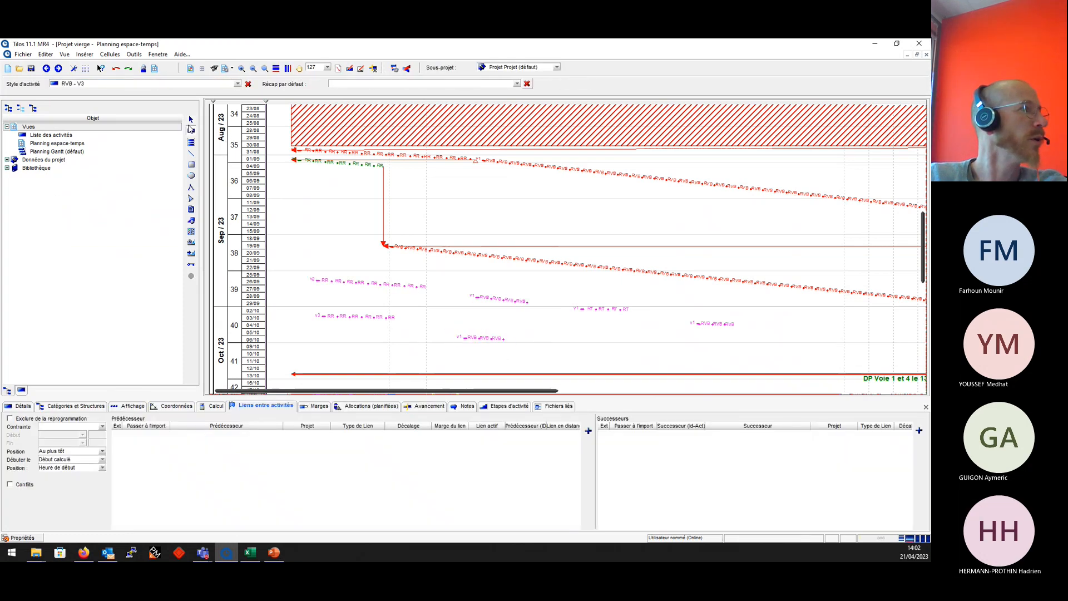
Draw an RT - V3 activity from about 2,050 m to 2,450 m on 09/10/2023, beyond the RVB - V3 activity.
left_click(191, 120)
left_click(166, 85)
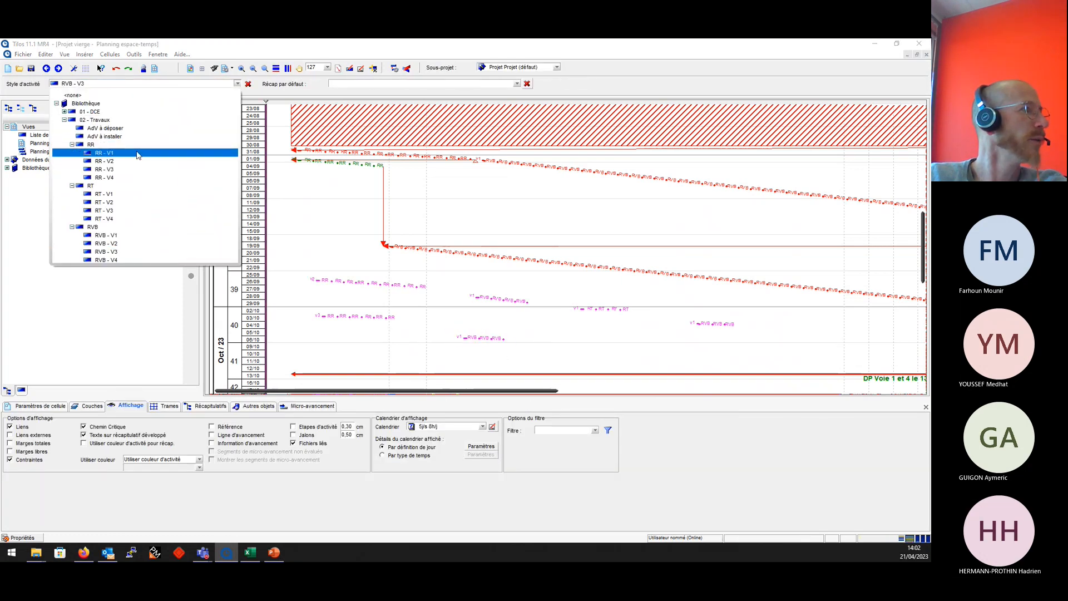
left_click(130, 210)
left_click(542, 346)
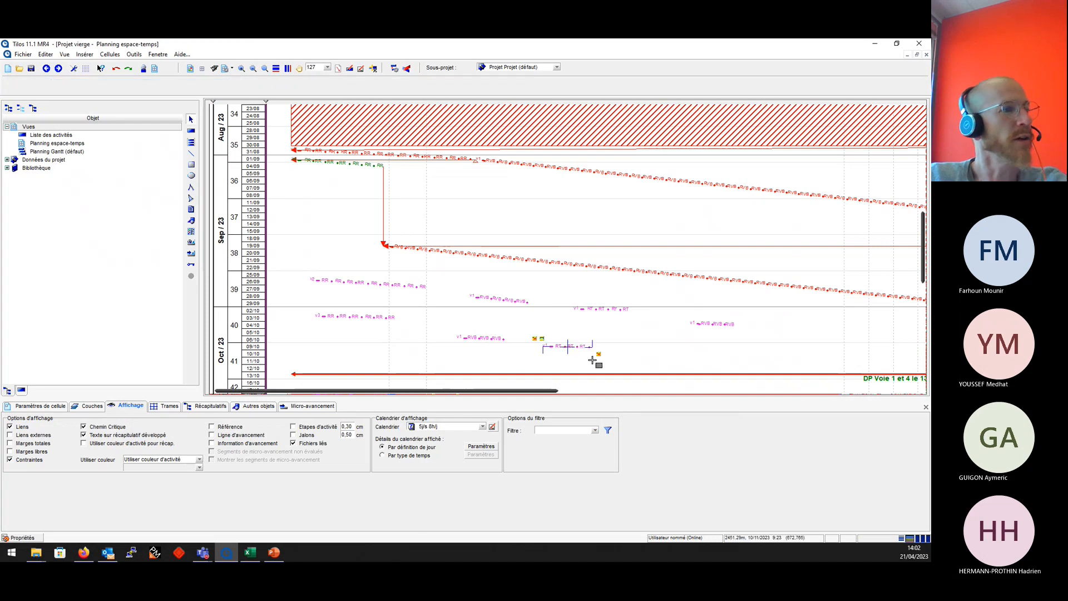
left_click(592, 360)
Assign the RR - V2 activity to the sector V2-Zone 1 (0 to 1,800 m) in its coordinates.
scroll(512, 329, "down", 2)
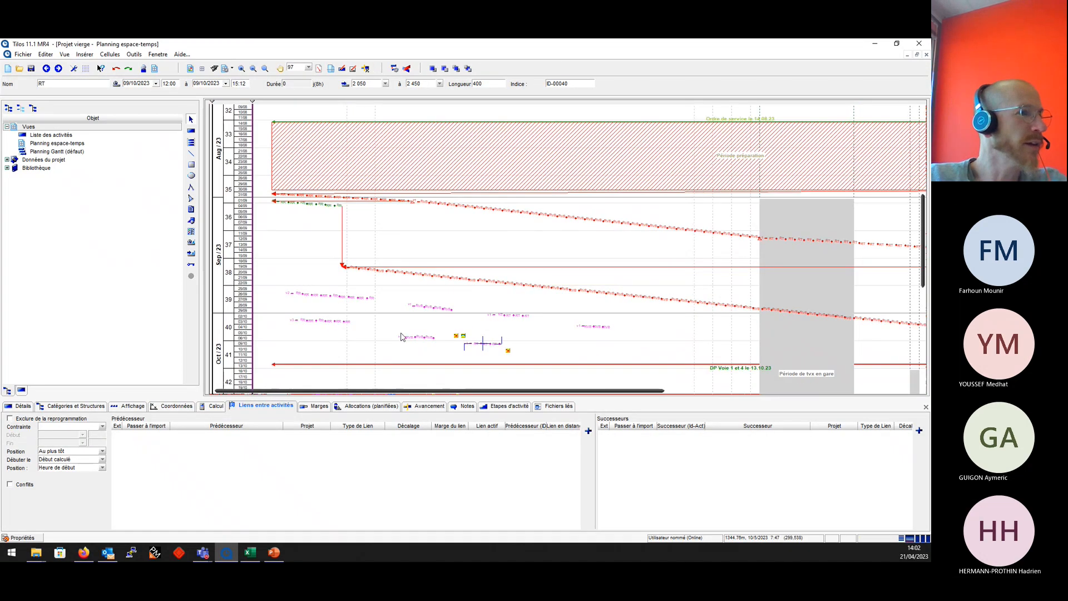
scroll(480, 334, "down", 1)
left_click(315, 303)
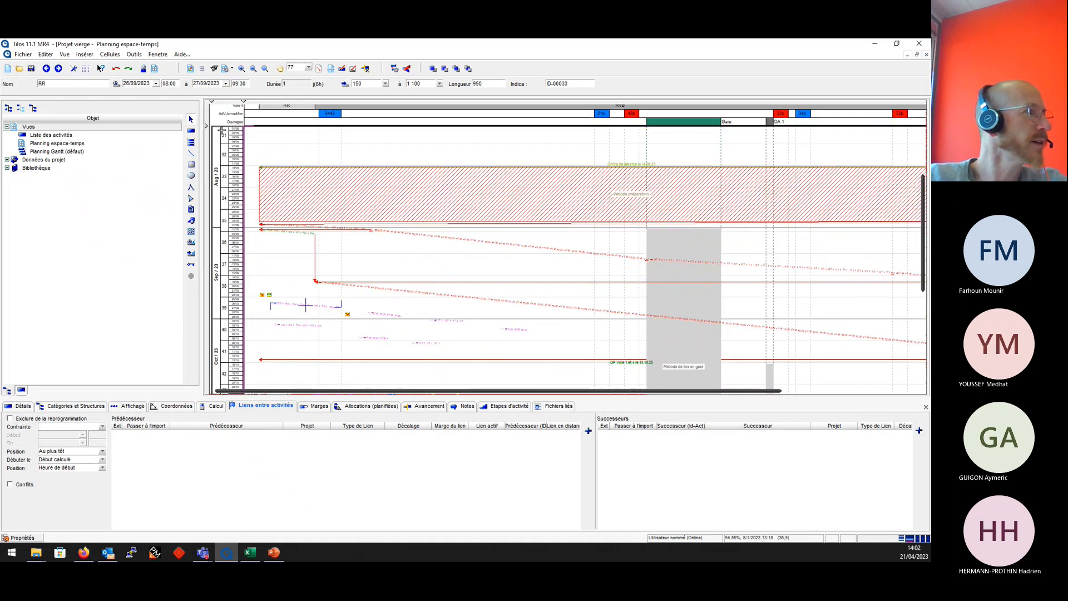
left_click(196, 408)
left_click(323, 427)
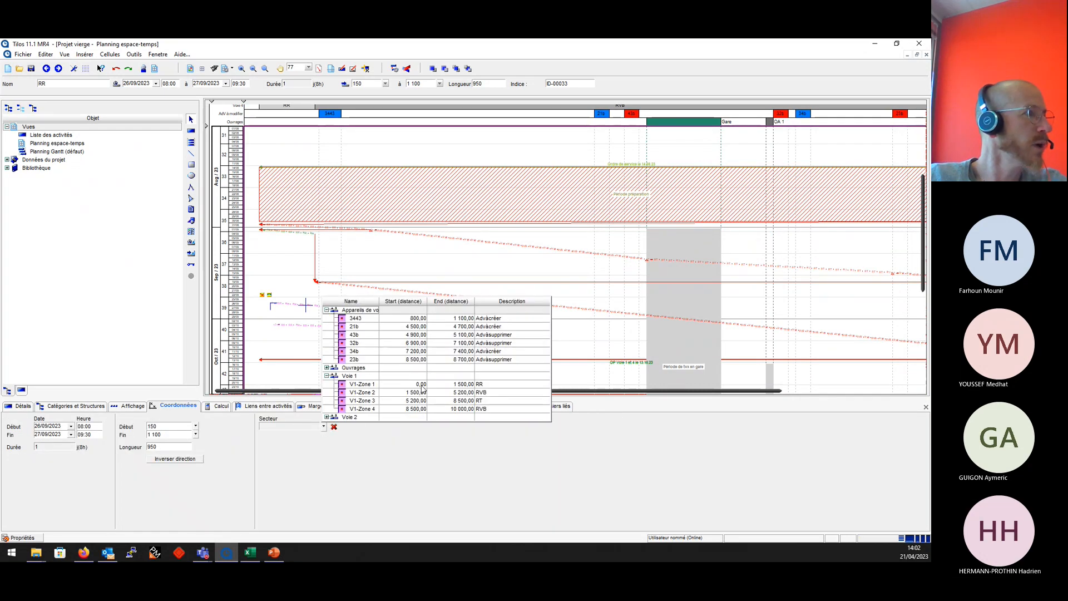
scroll(421, 389, "down", 3)
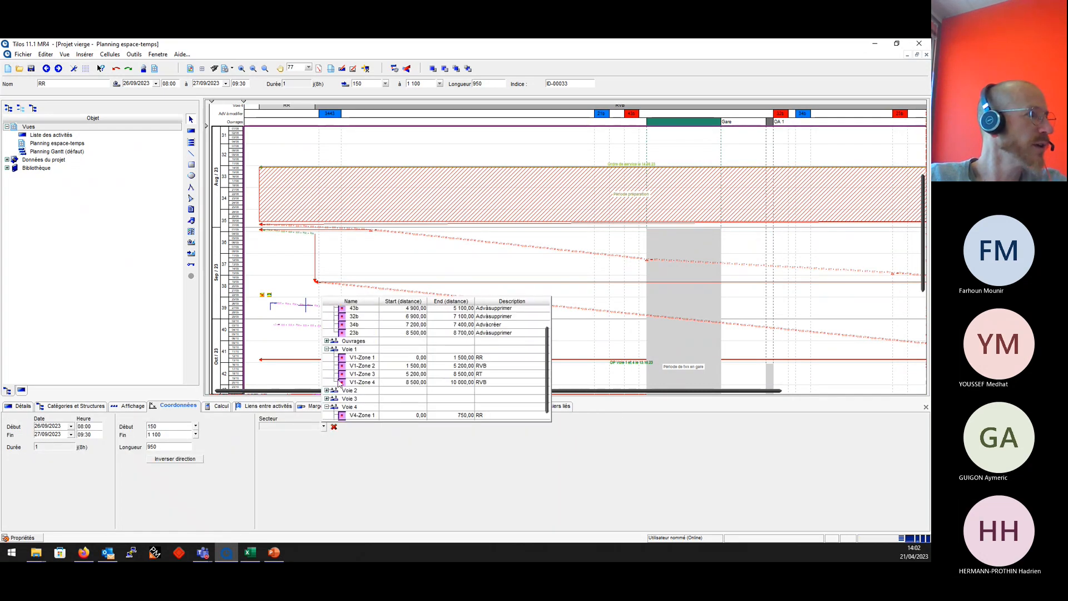
left_click(327, 350)
left_click(327, 357)
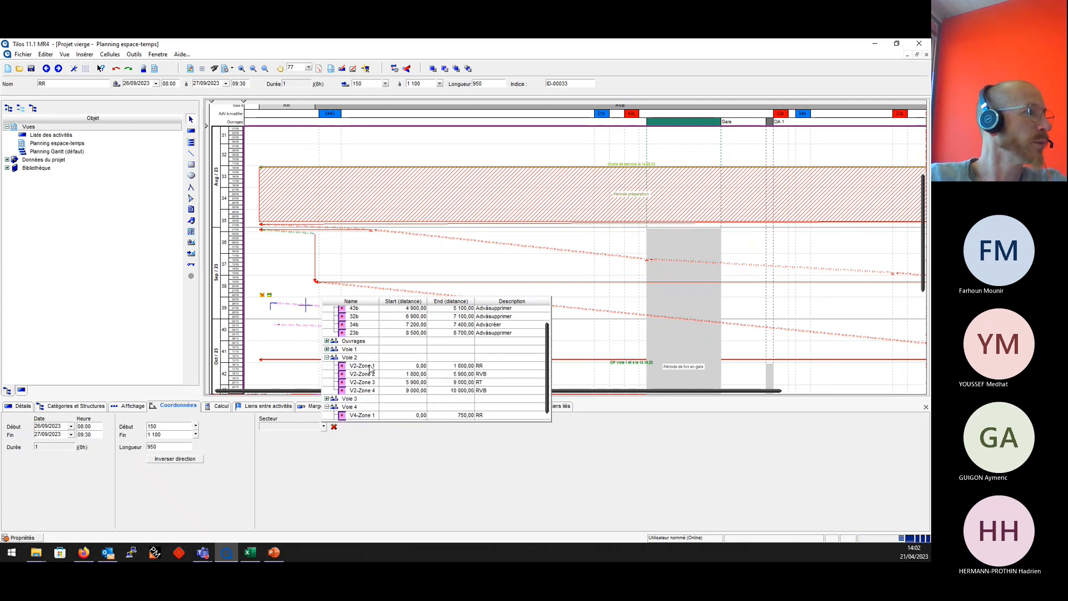
left_click(361, 366)
Assign the first RVB - V2 activity to the sector V2-Zone 2, from 1,800 m to 5,900 m.
left_click(388, 315)
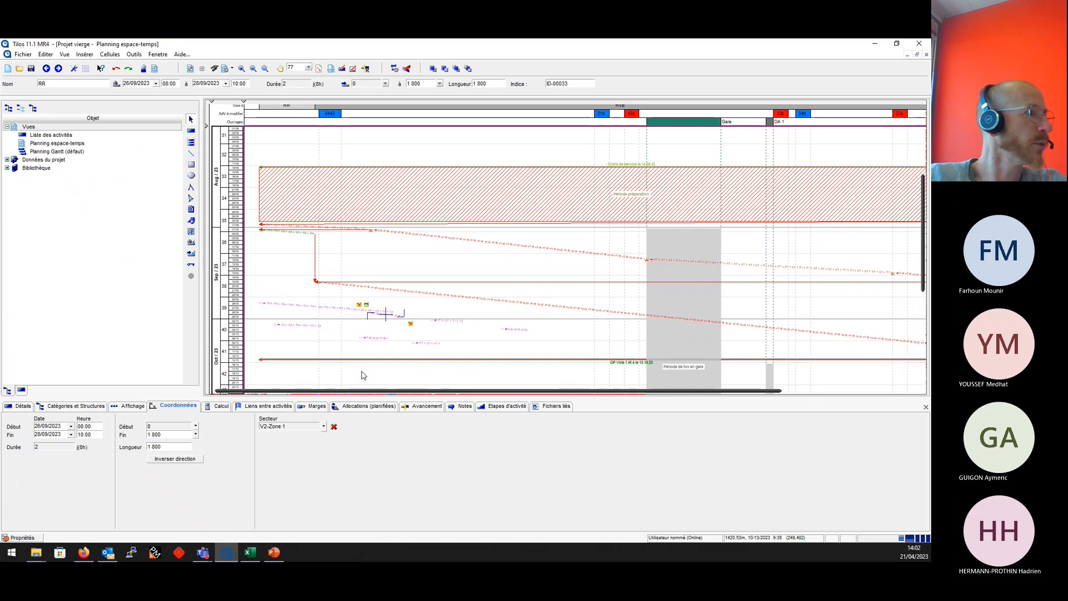
left_click(324, 426)
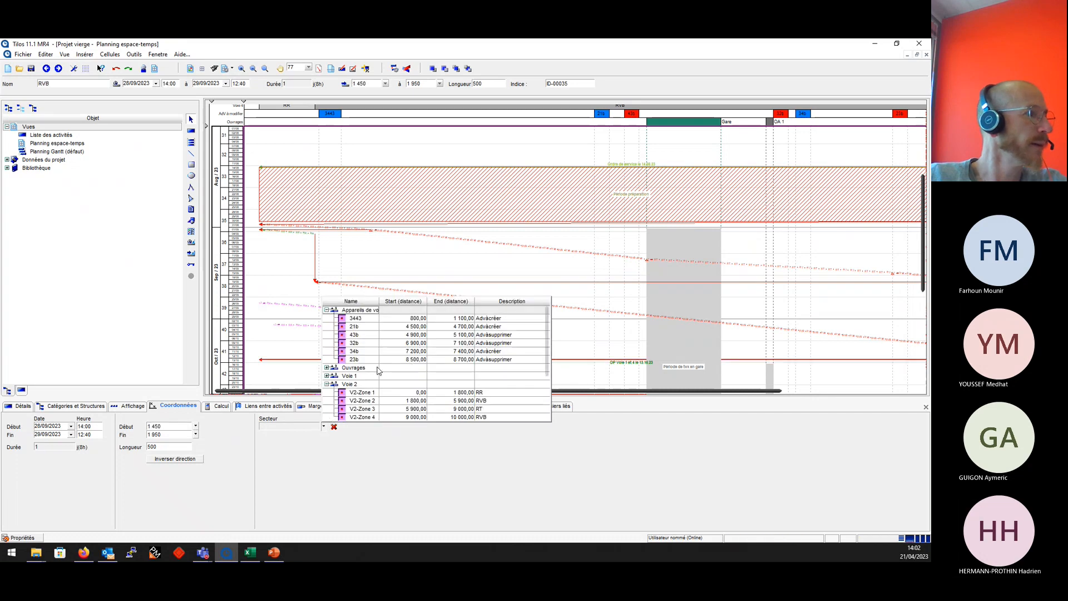
left_click(362, 401)
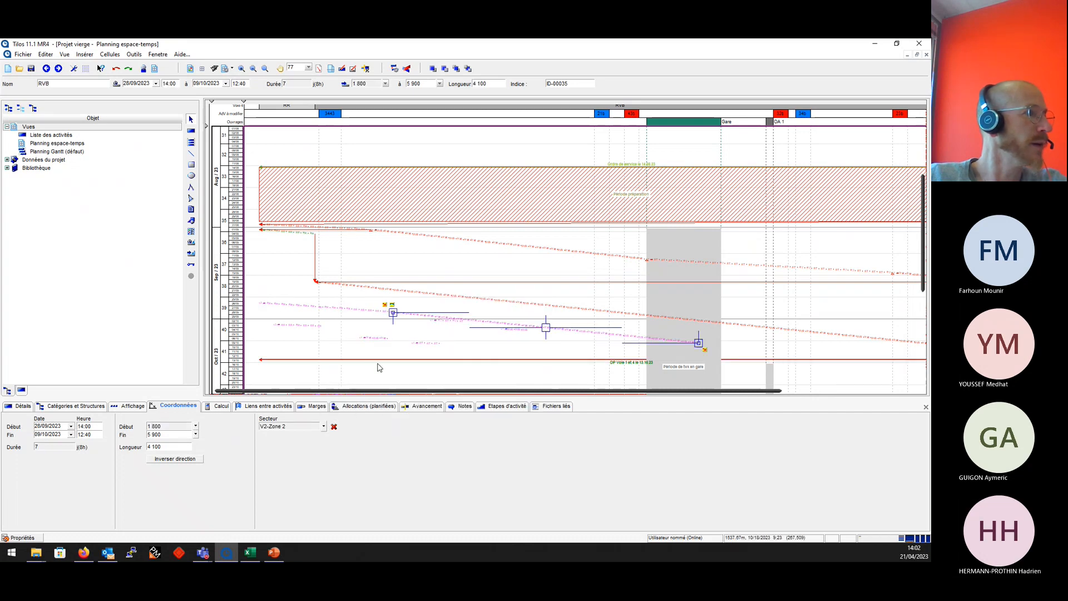
Assign the RT - V2 activity to the sector V2-Zone 3, from 5,900 m to 9,000 m.
left_click(444, 319)
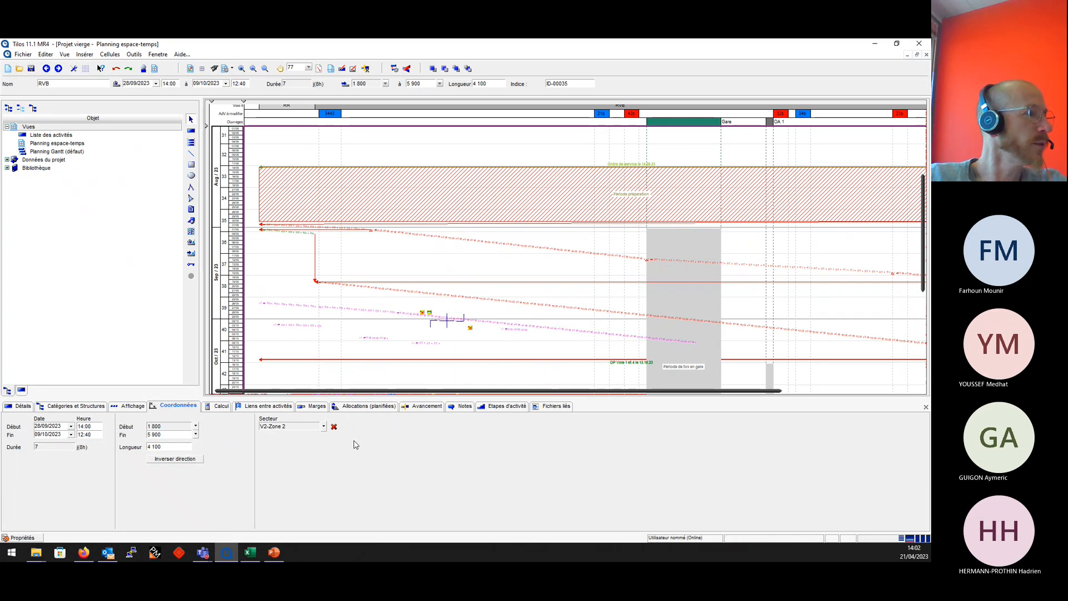
left_click(324, 426)
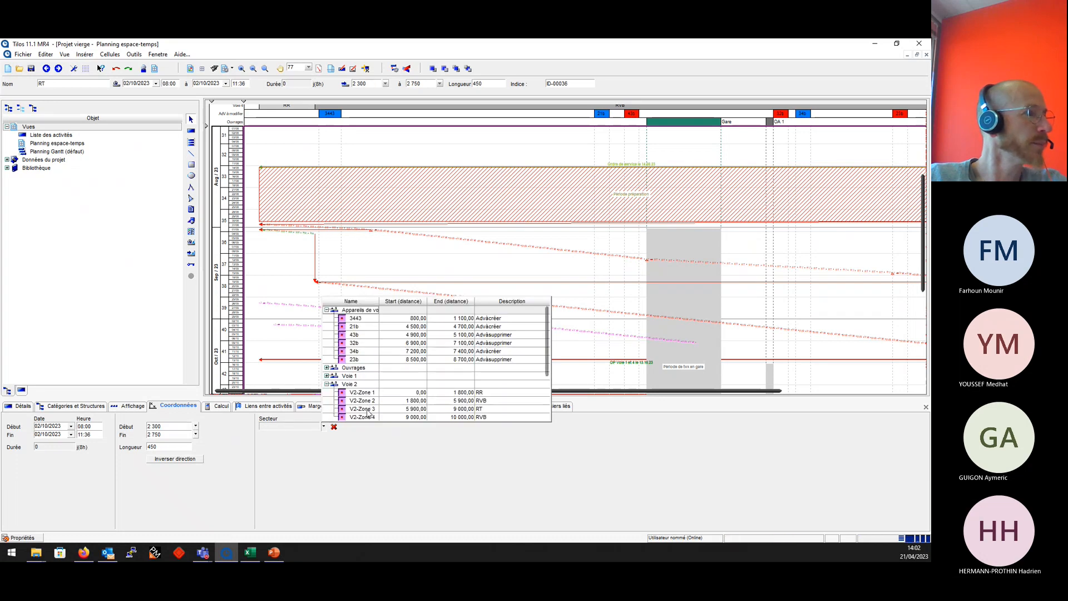
left_click(365, 409)
Assign the second RVB - V2 activity to the sector V2-Zone 4, from 9,000 m to 10,000 m.
left_click(516, 330)
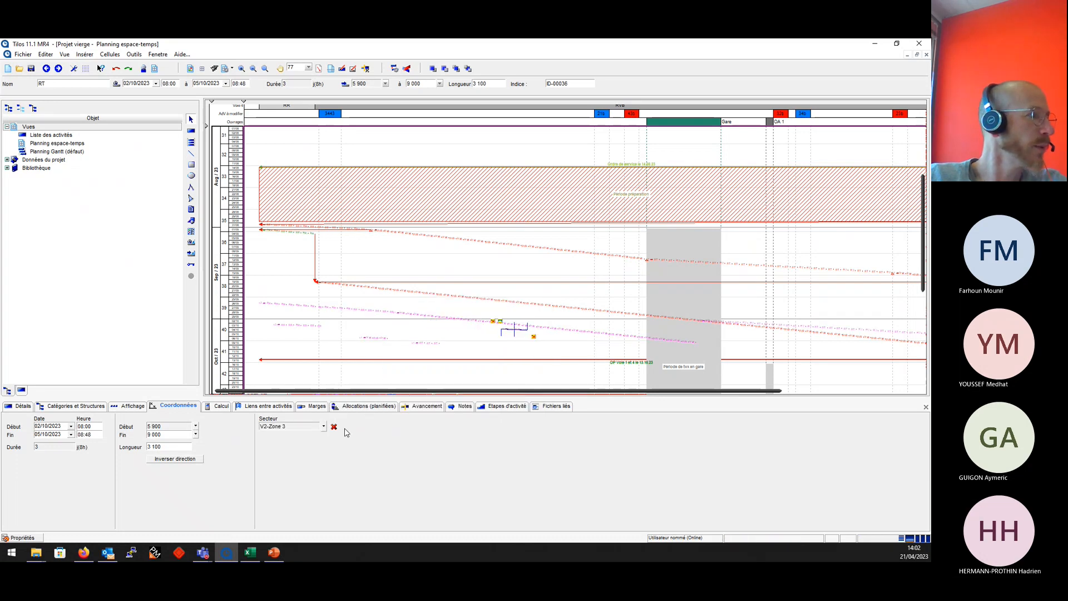
left_click(324, 426)
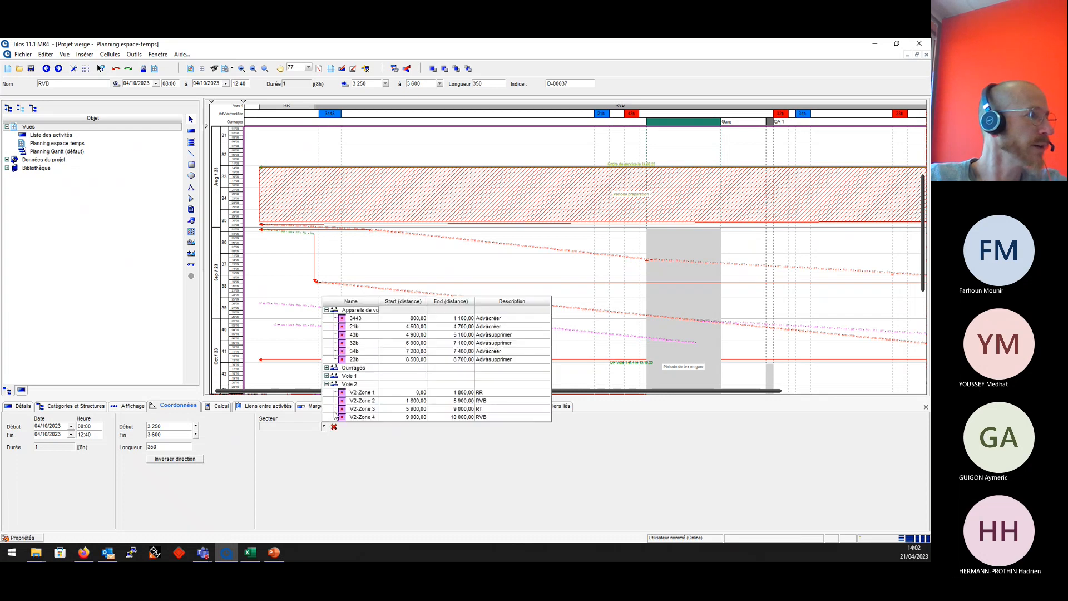
left_click(362, 417)
Assign the RR - V3 activity to the sector V3-Zone 1, from 0 to 800 m.
left_click(286, 327)
left_click(323, 426)
scroll(369, 360, "down", 1)
scroll(368, 360, "down", 2)
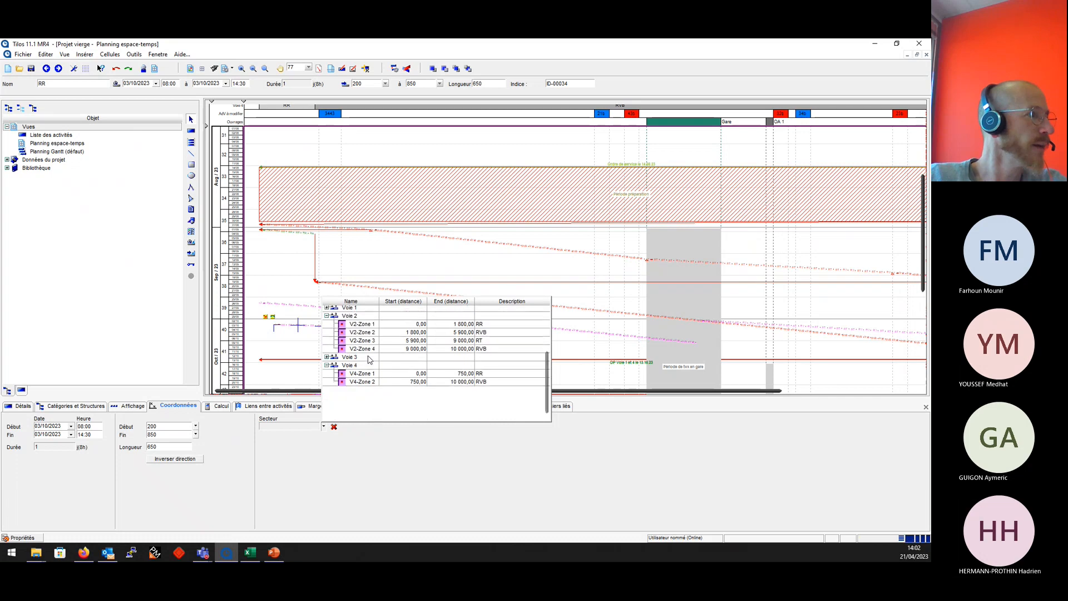
left_click(327, 358)
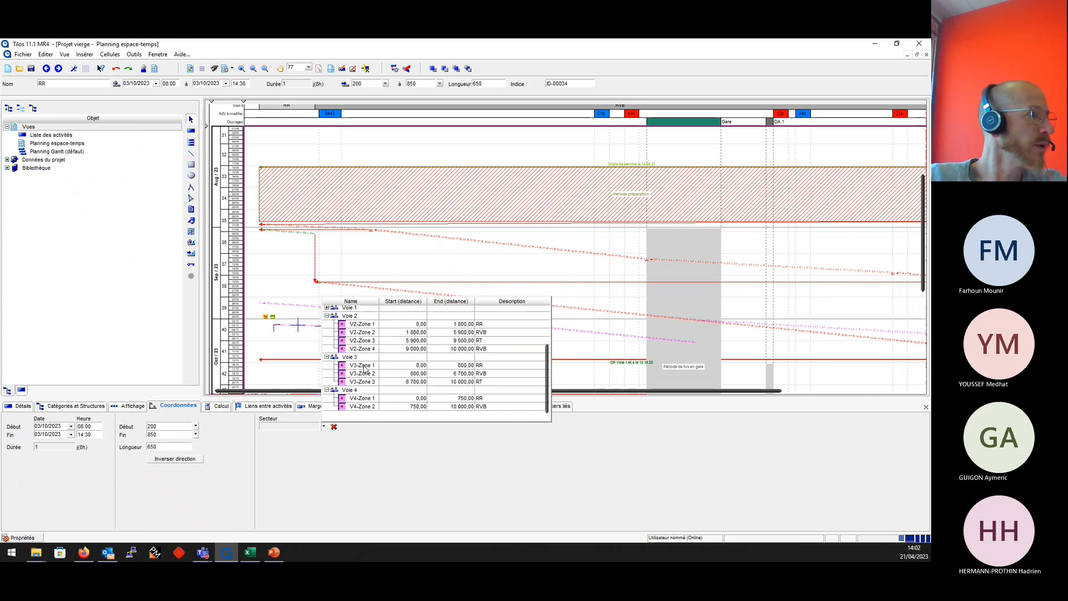
left_click(394, 366)
Assign the RVB - V3 activity to the sector V3-Zone 2, from 800 m to 6,700 m.
left_click(377, 337)
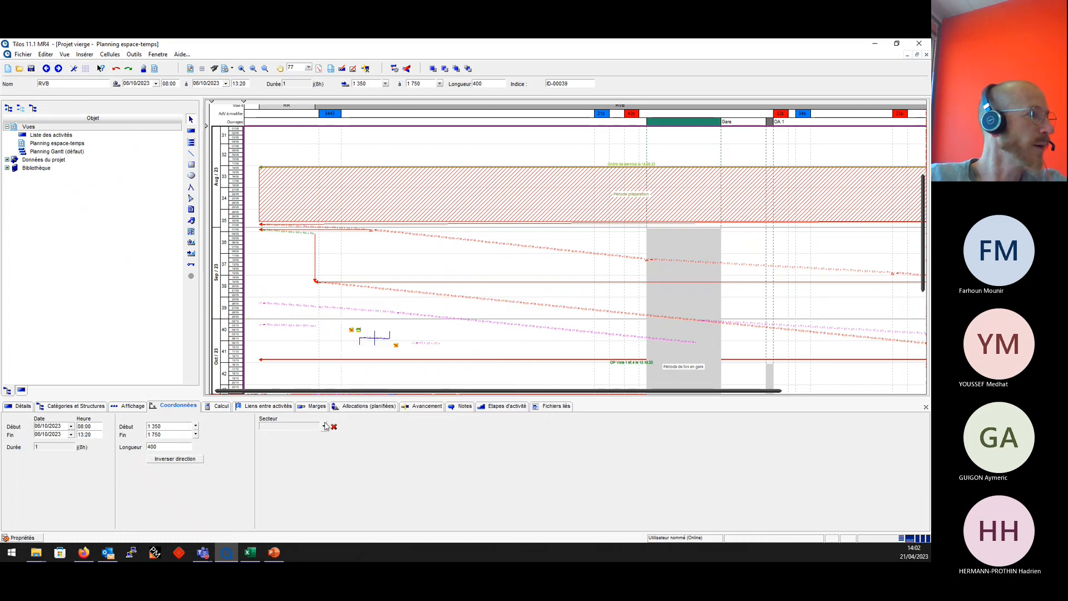
left_click(323, 426)
scroll(376, 396, "down", 2)
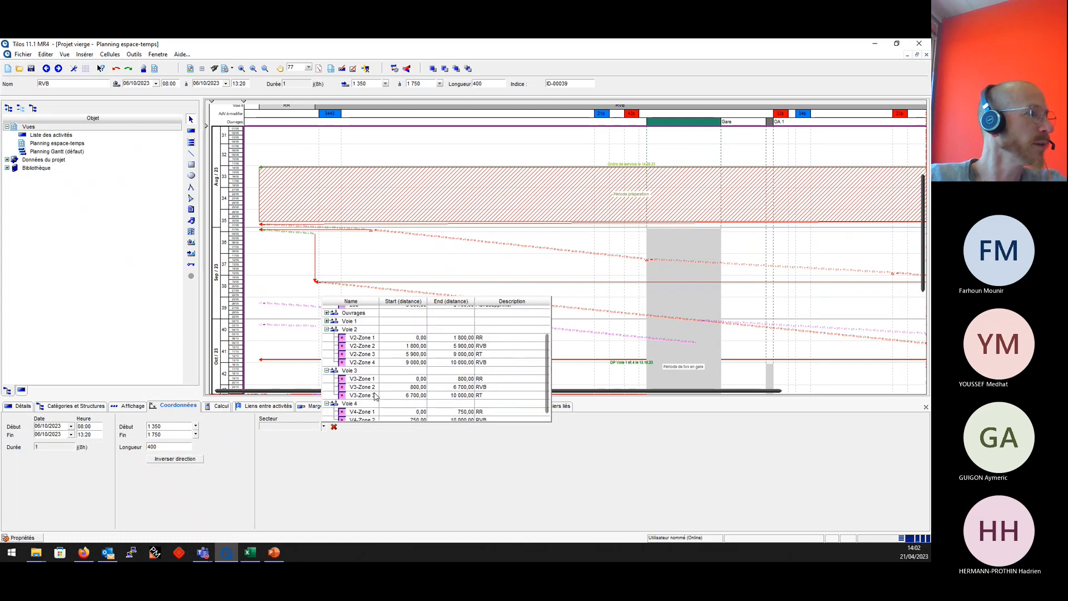
left_click(371, 392)
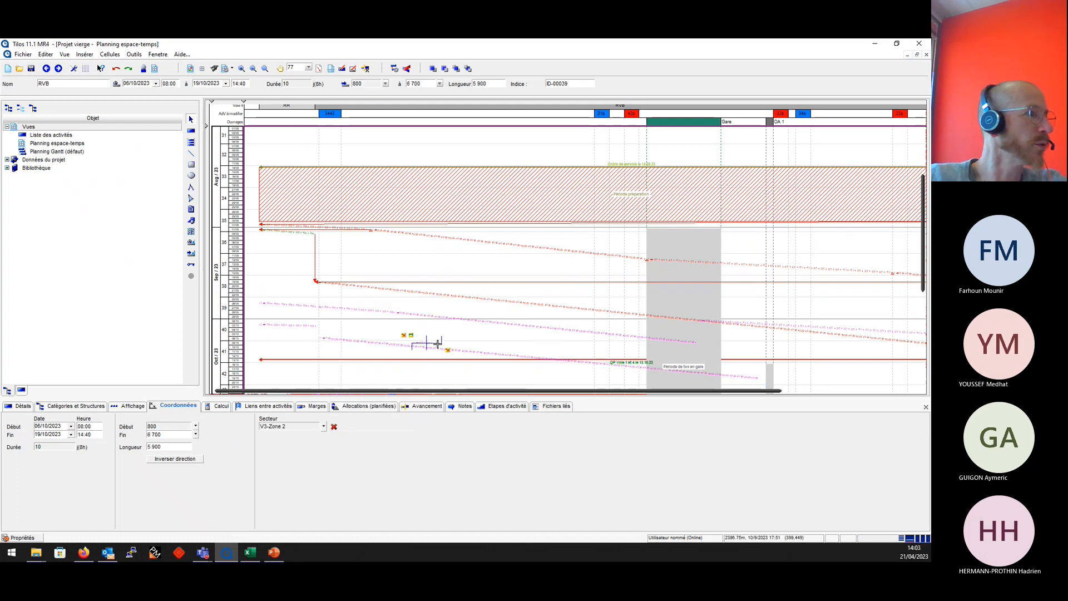
Assign the RT - V3 activity to the sector V3-Zone 3, from 6,700 m to 10,000 m.
left_click(324, 426)
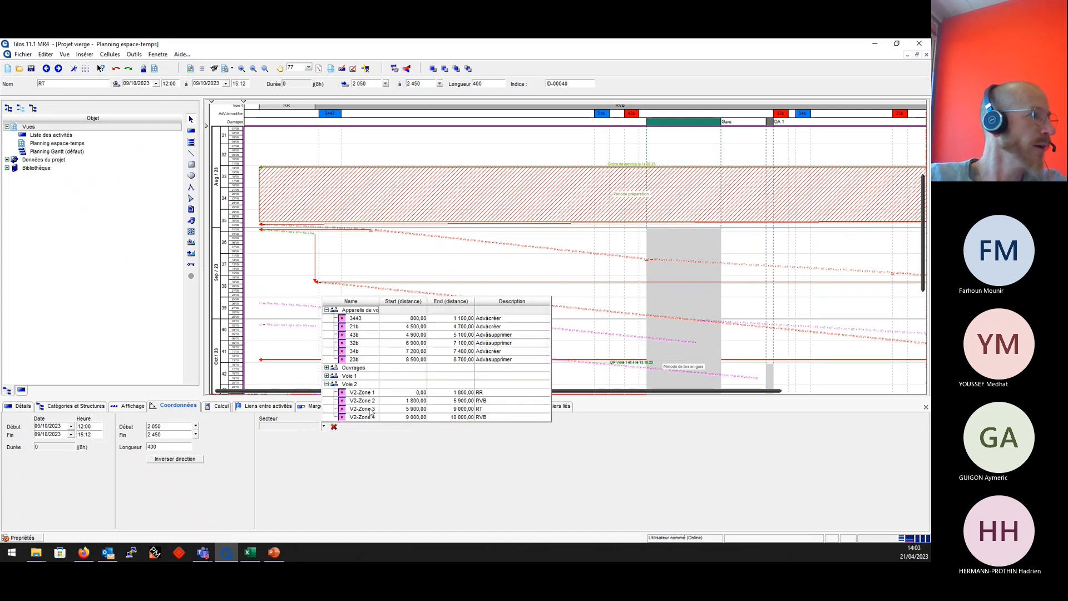
scroll(371, 412, "down", 3)
left_click(370, 393)
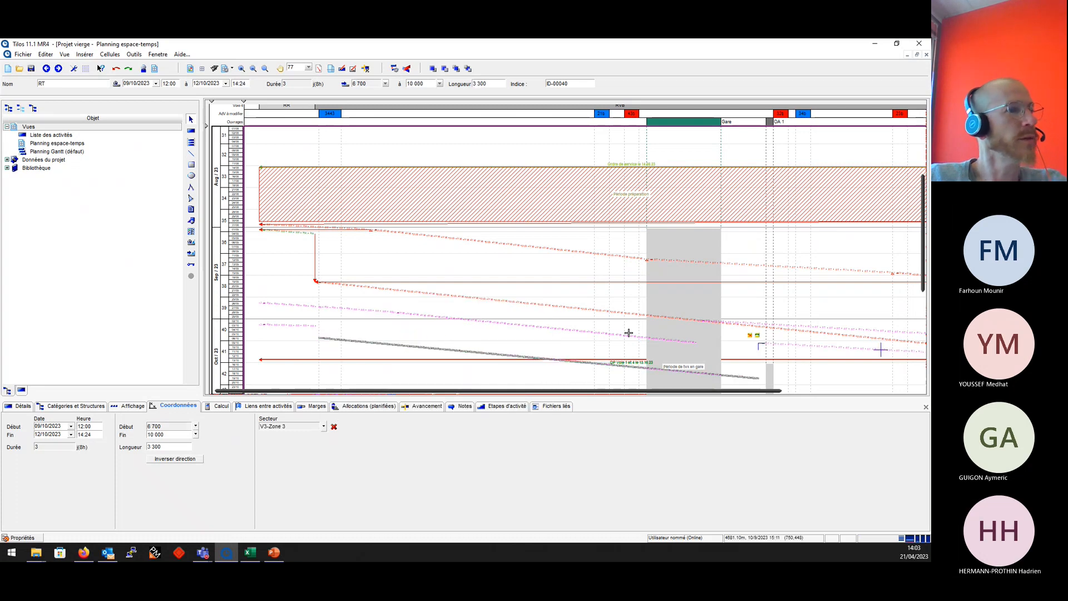
Move the RR activity of V2-Zone 1 to start on 12/09/2023 and the RVB activity of V2-Zone 2 to start on 19/09/2023.
scroll(802, 361, "down", 3)
left_click(436, 338)
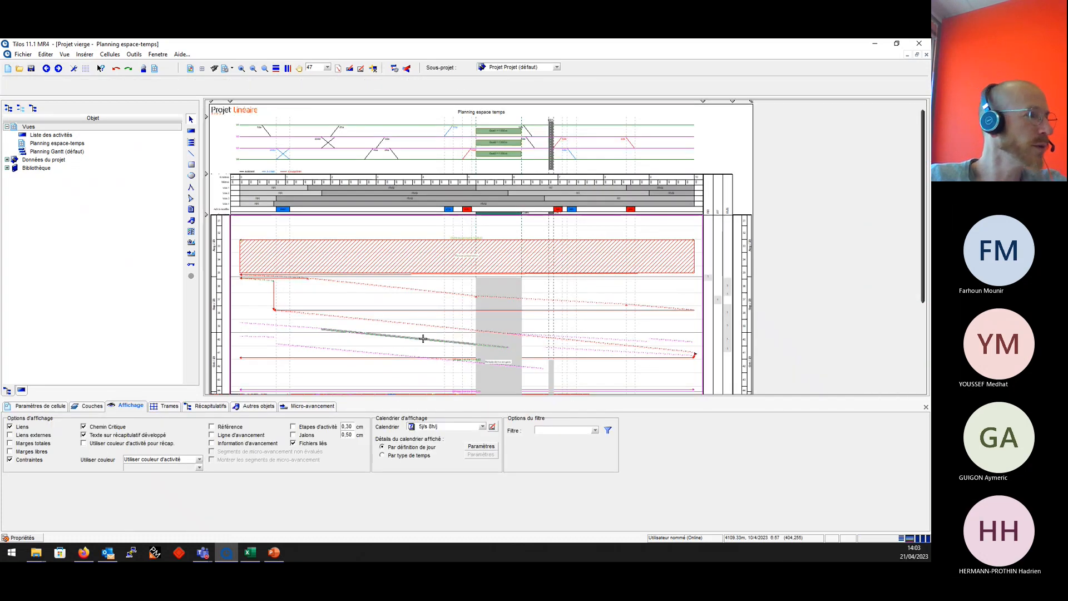
scroll(436, 340, "up", 3)
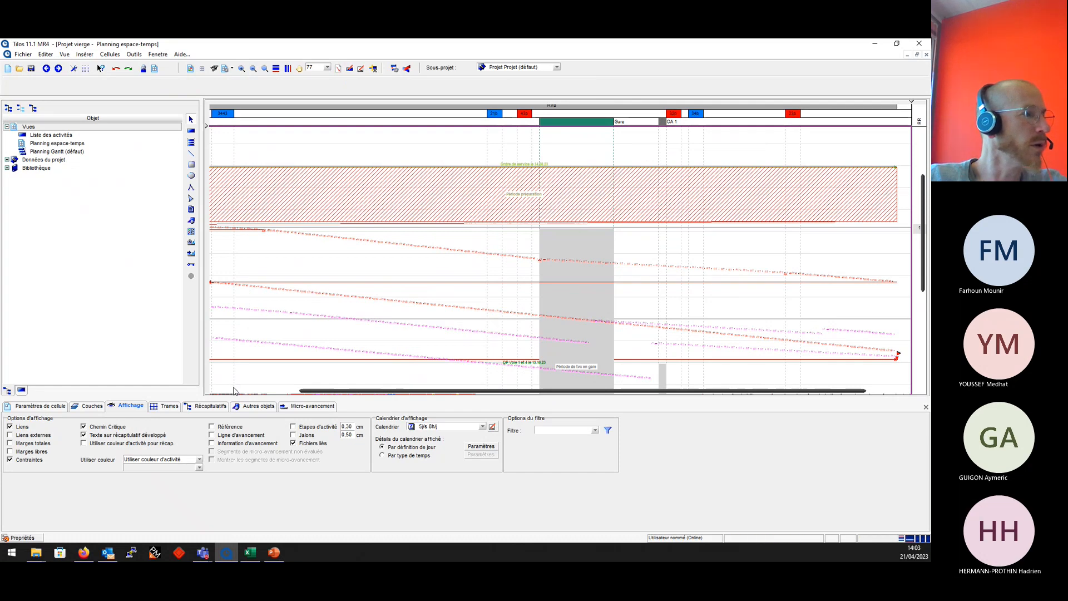
left_click_drag(344, 392, 278, 391)
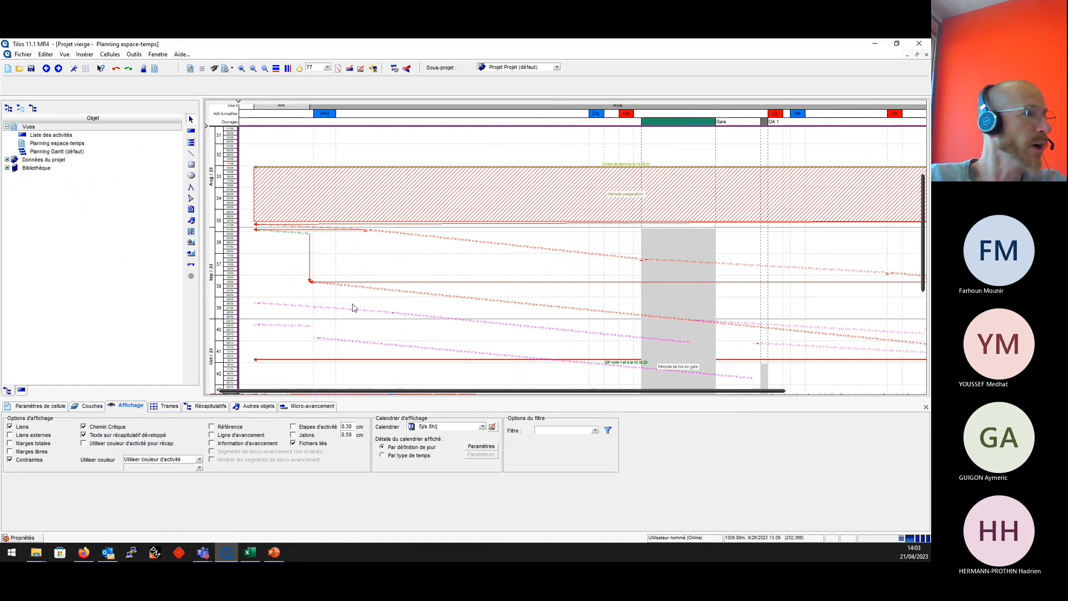
left_click(328, 307)
left_click_drag(328, 307, 320, 263)
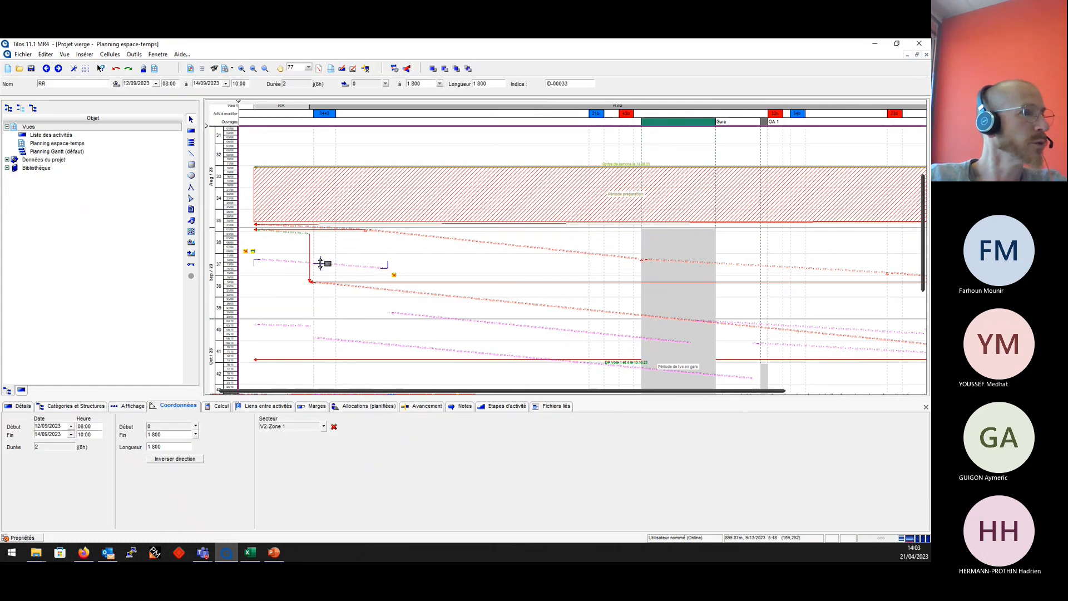
left_click(550, 329)
left_click_drag(550, 329, 553, 293)
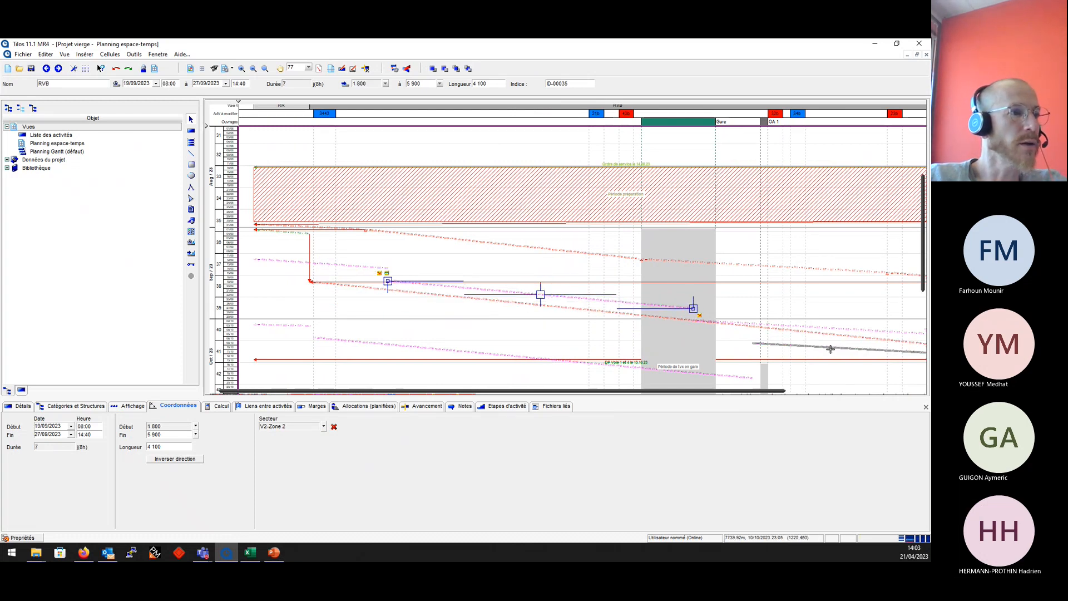
Move the RT activity of V2-Zone 3 to start on 02/10/2023 and the RVB activity of V2-Zone 4 to start on 06/10/2023.
left_click(832, 329)
left_click_drag(831, 328, 808, 333)
left_click_drag(757, 393, 851, 392)
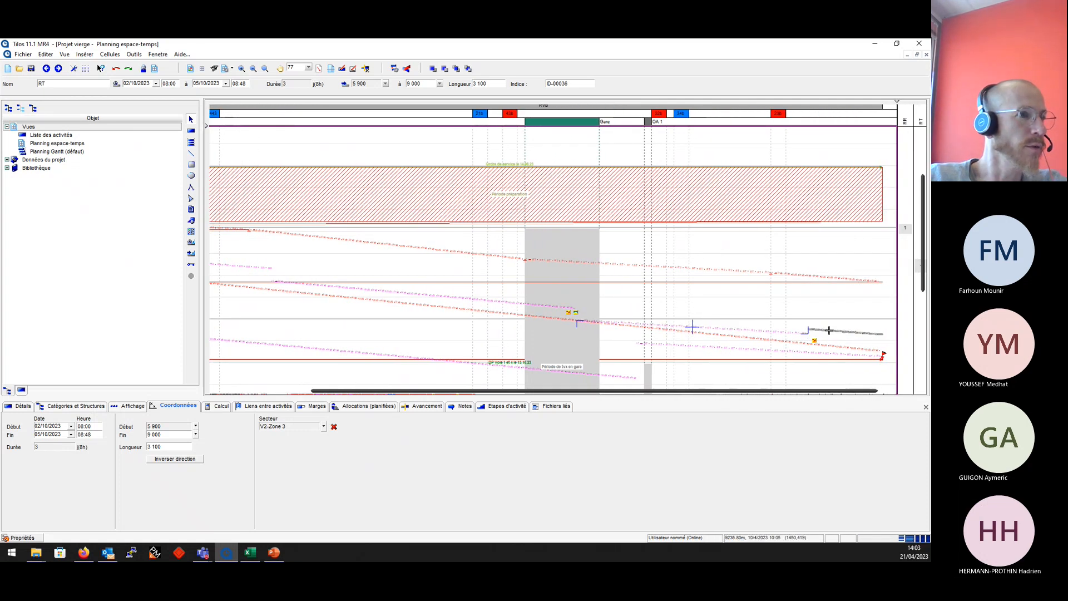
left_click(846, 335)
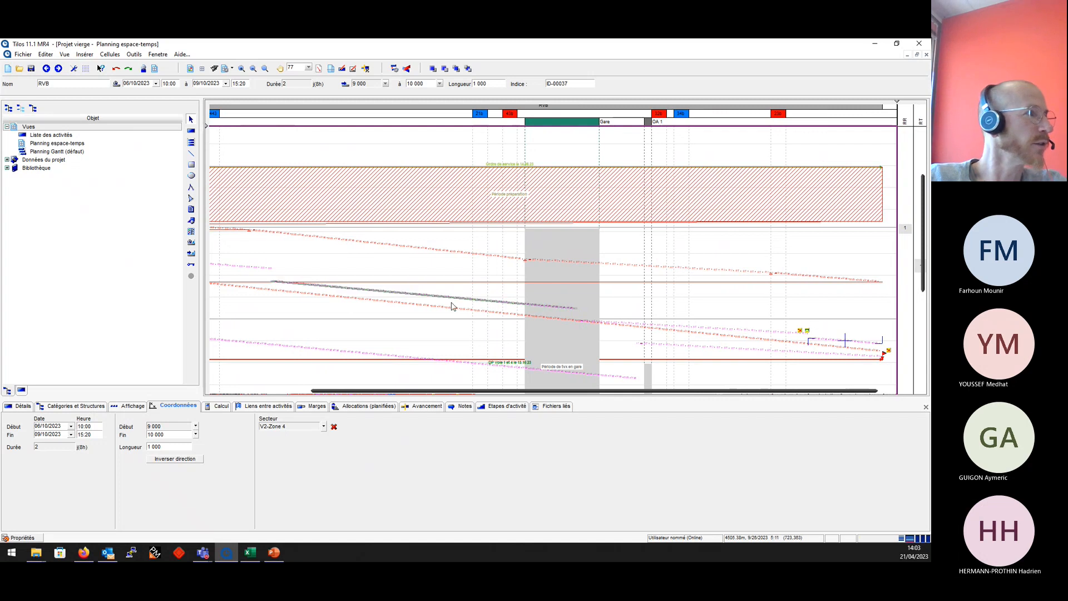
Link the four track 2 activities in sequence, from V2-Zone 1 to V2-Zone 4, and reschedule the project.
left_click(267, 268)
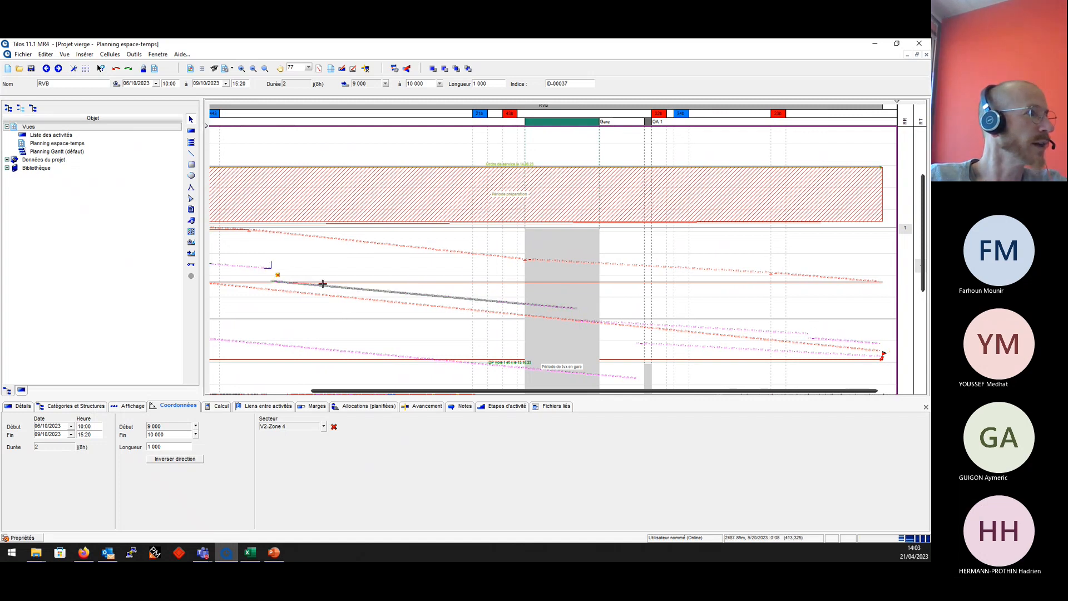
left_click(848, 338)
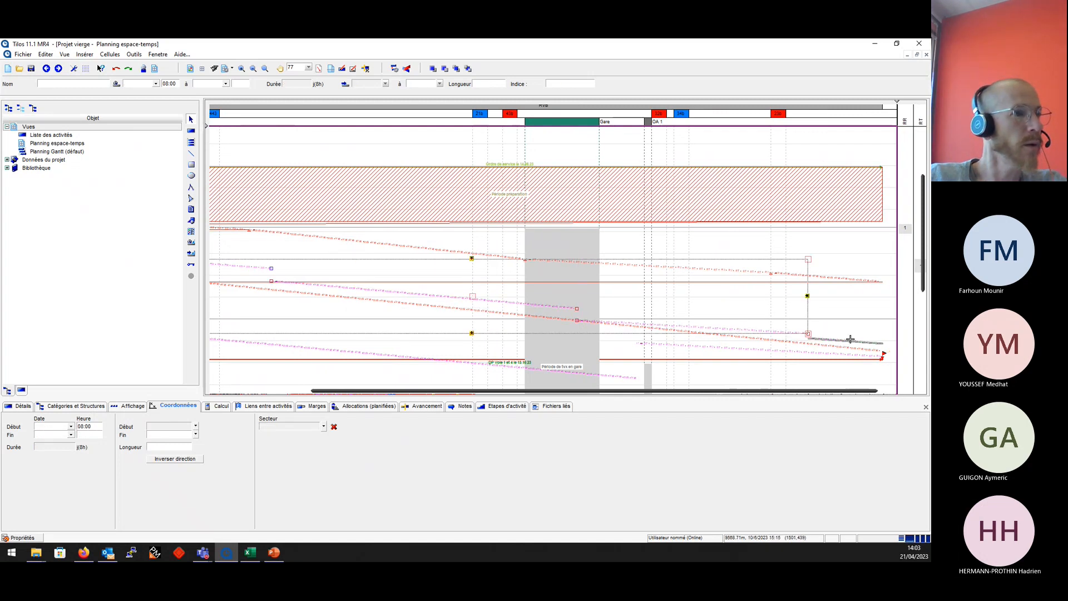
right_click(850, 339)
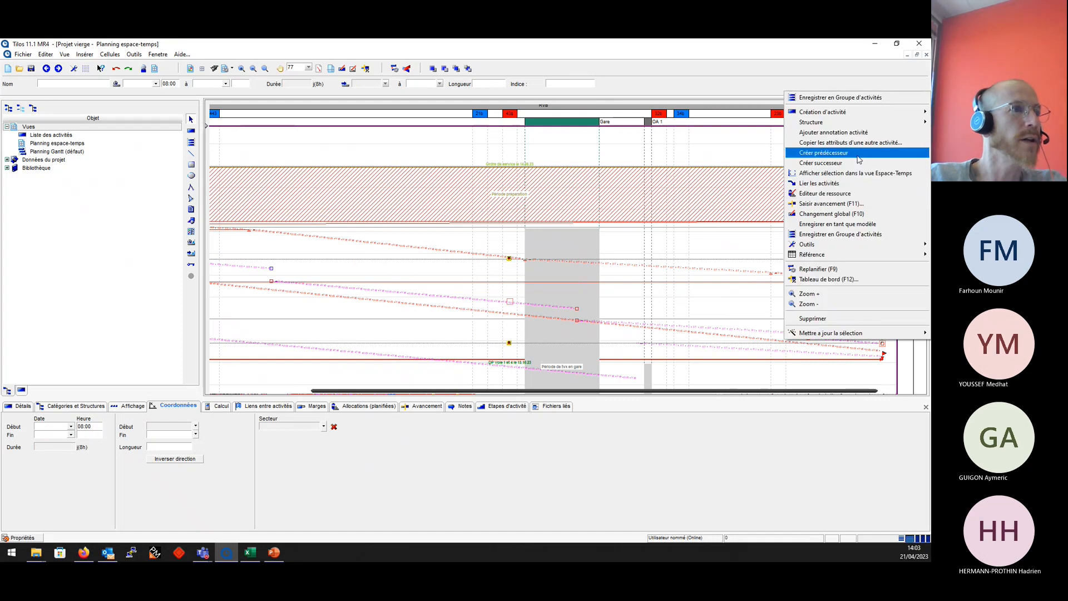
left_click(857, 185)
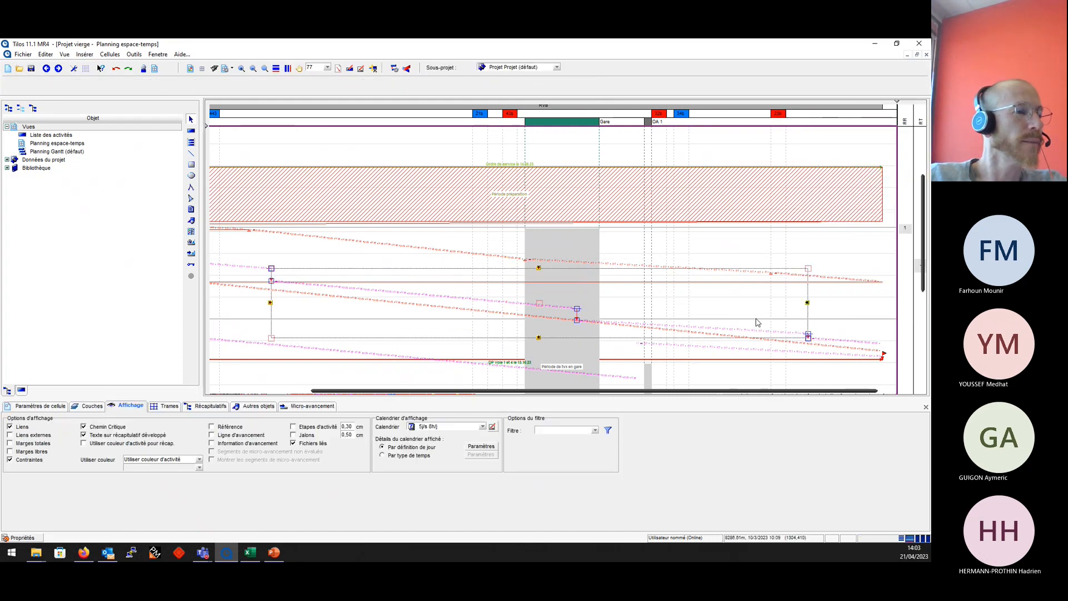
right_click(766, 304)
left_click(807, 366)
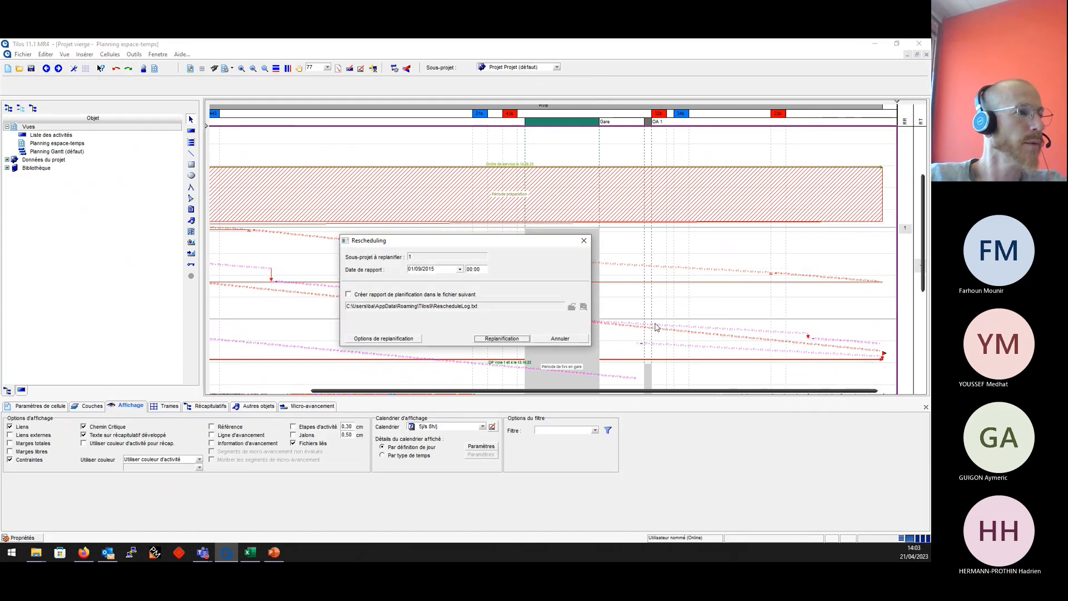
left_click(502, 339)
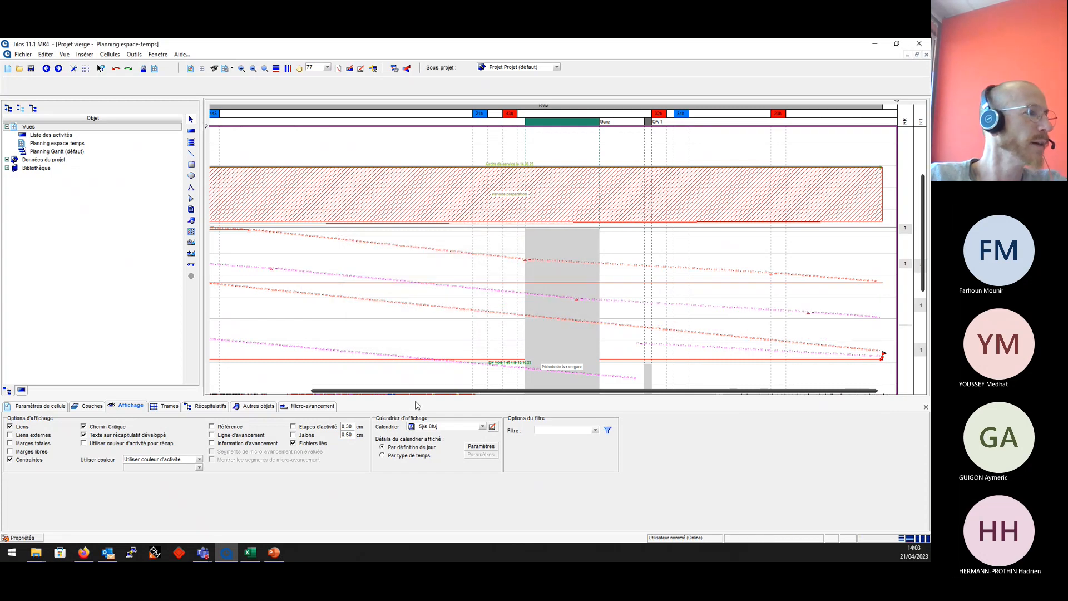
Link the end of the V2-Zone 1 RR activity to the start of the V3-Zone 1 RR activity.
left_click_drag(411, 392, 345, 393)
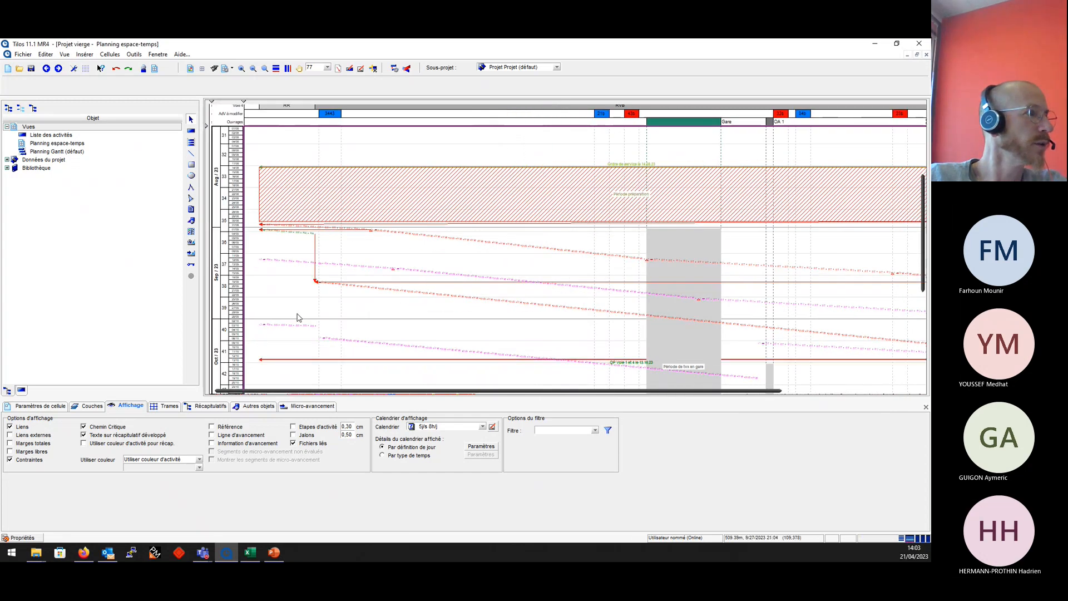
left_click_drag(290, 325, 262, 328)
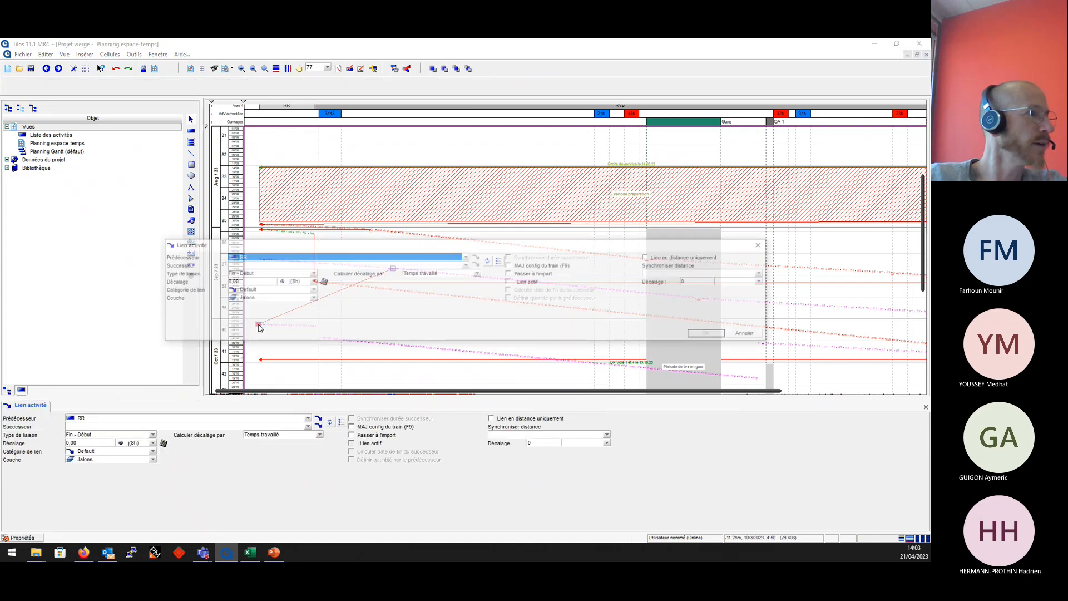
left_click(751, 334)
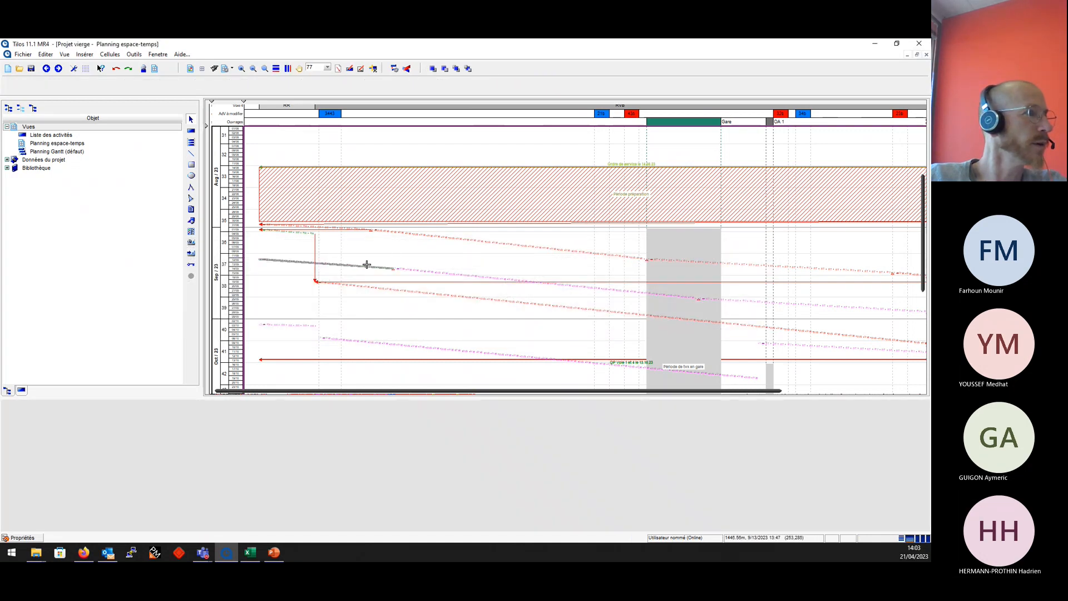
left_click(303, 327)
right_click(305, 328)
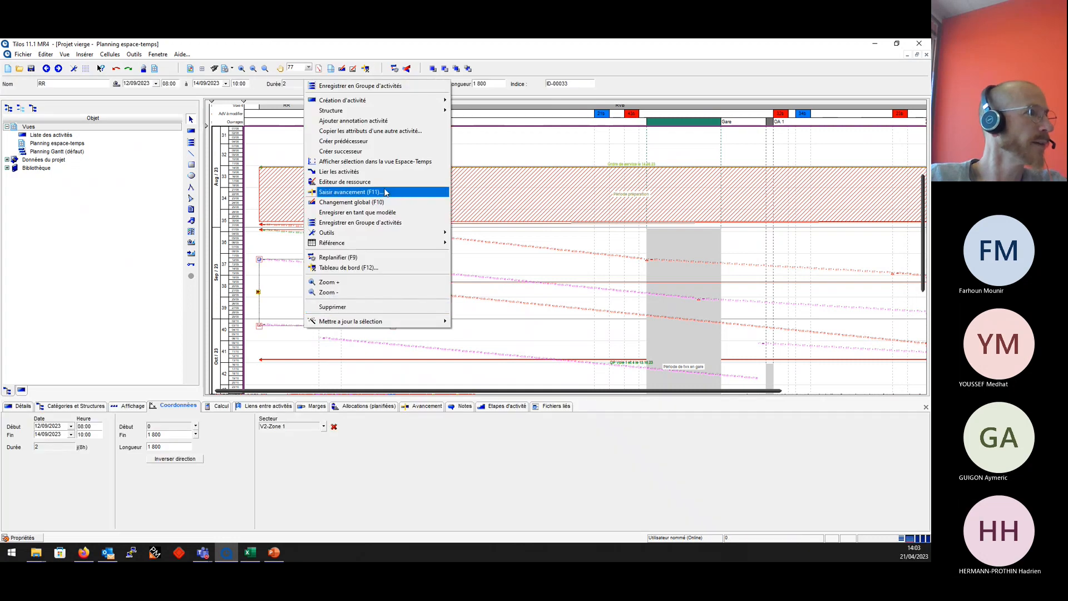
left_click(375, 171)
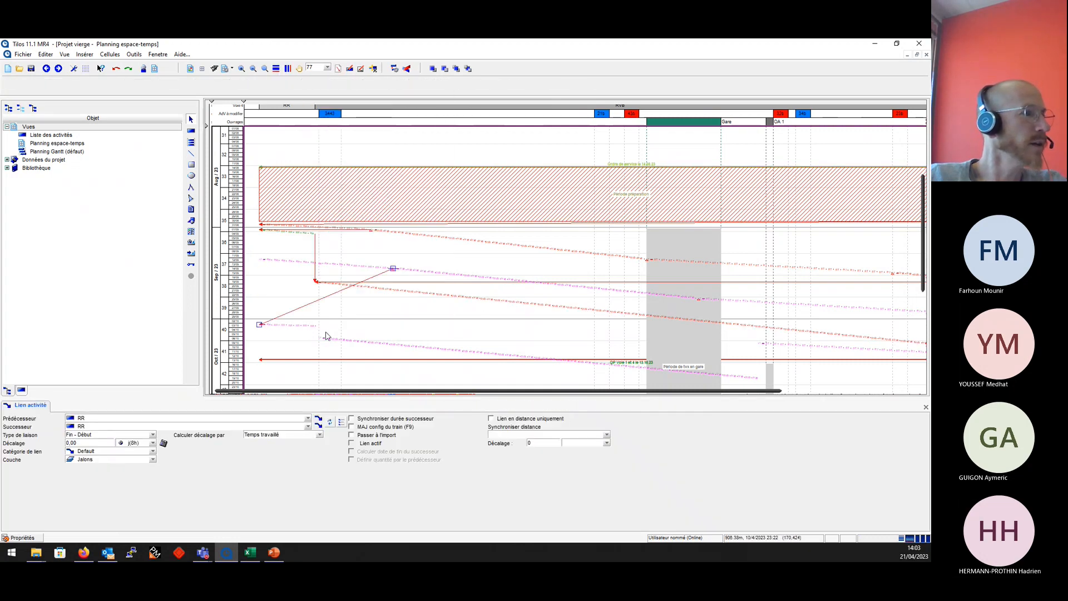
Link the track 3 RR, RVB and RT activities in sequence and reschedule the project.
left_click(568, 362)
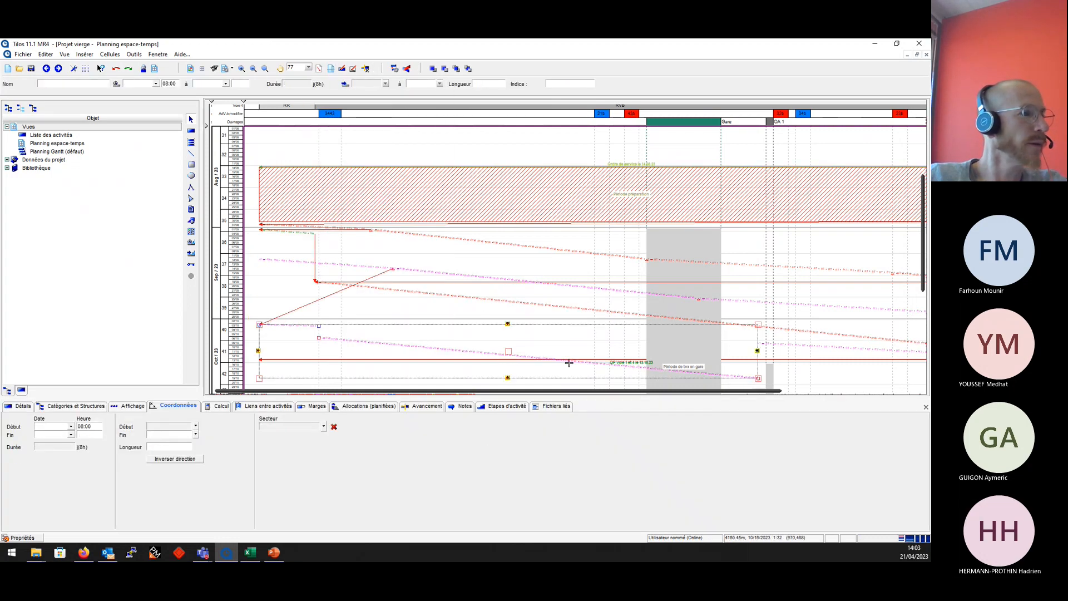
right_click(381, 343)
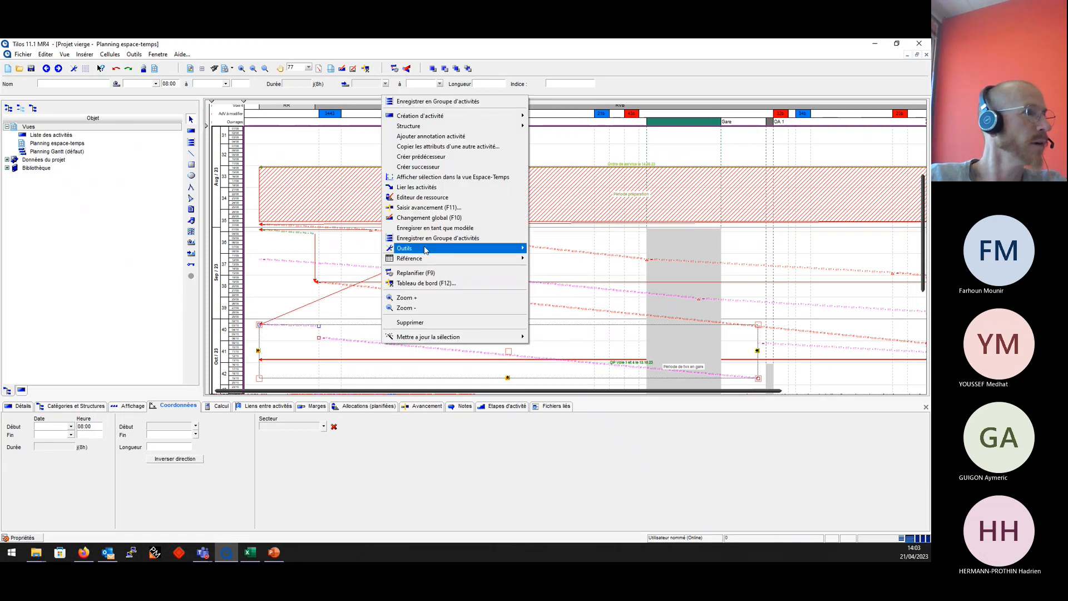
left_click(423, 188)
left_click(763, 383)
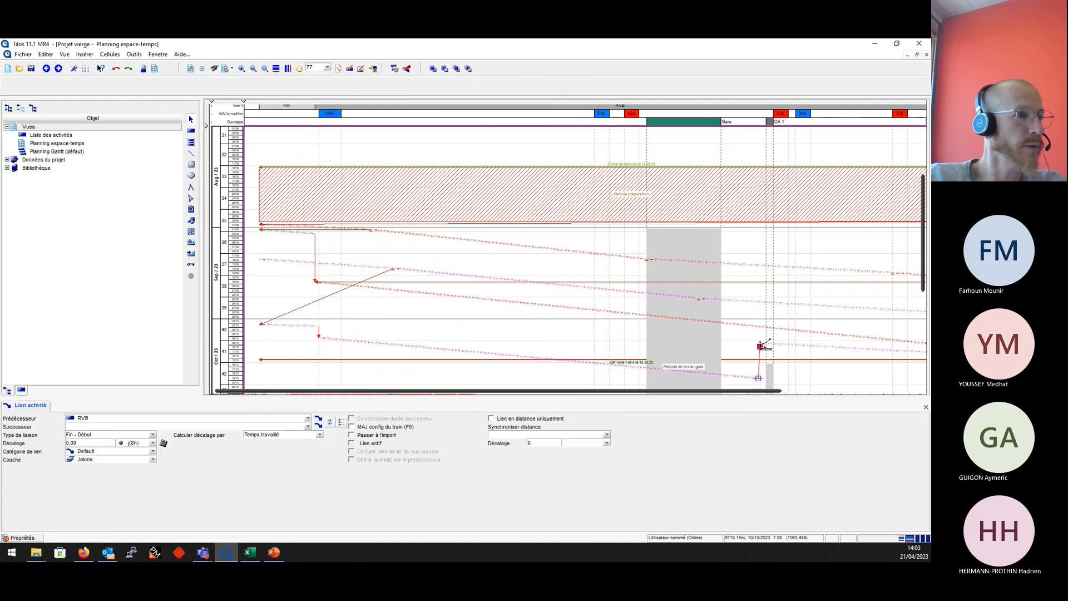
right_click(713, 343)
left_click(742, 406)
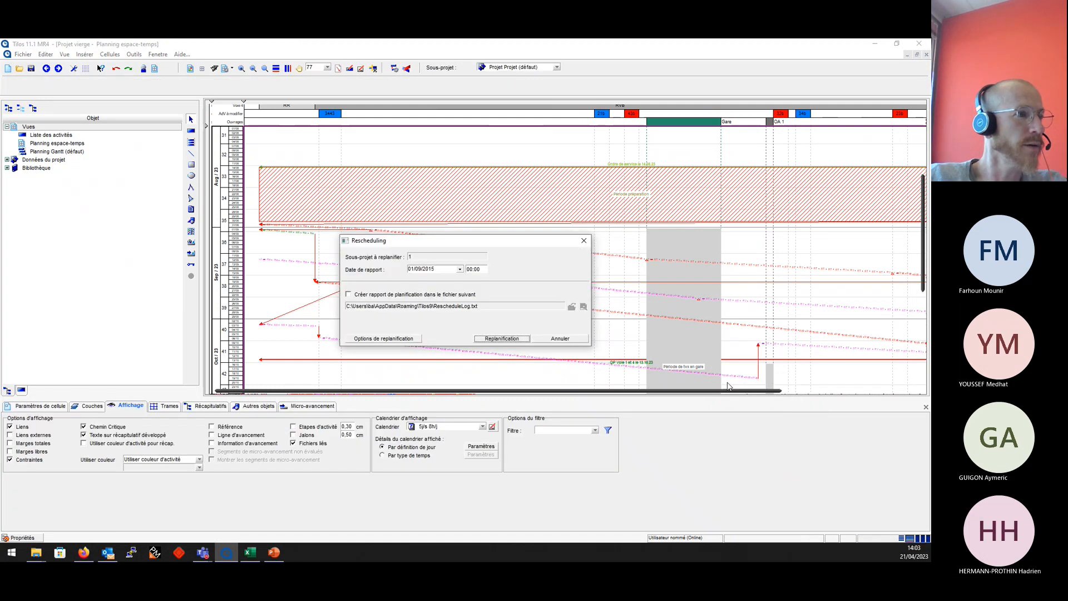
left_click(502, 338)
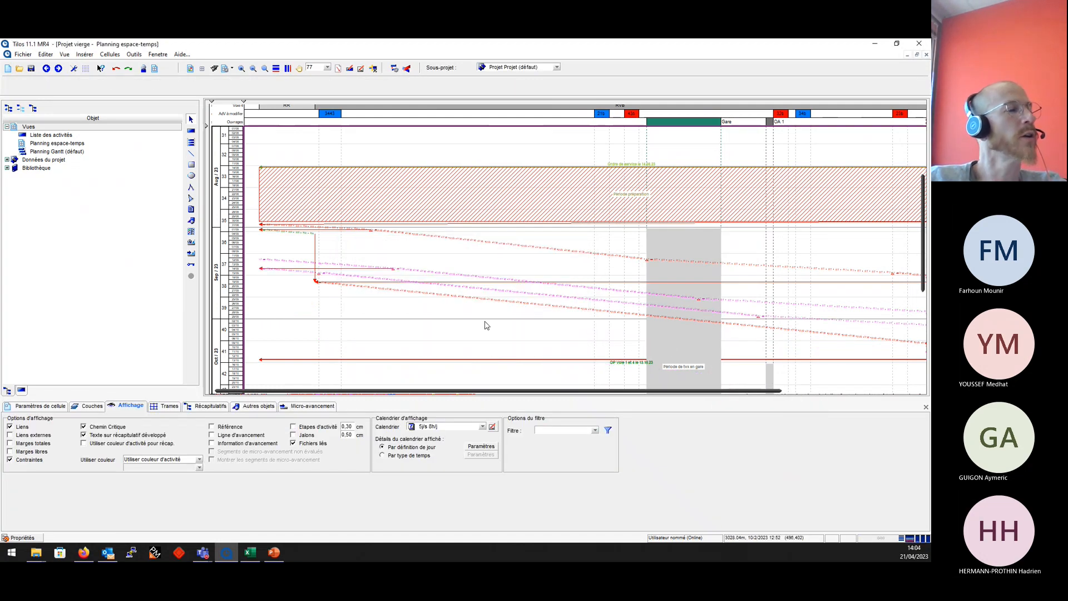
Move the RR activity of V2-Zone 1 down the time axis to start on 11/10/2023.
scroll(387, 322, "down", 3)
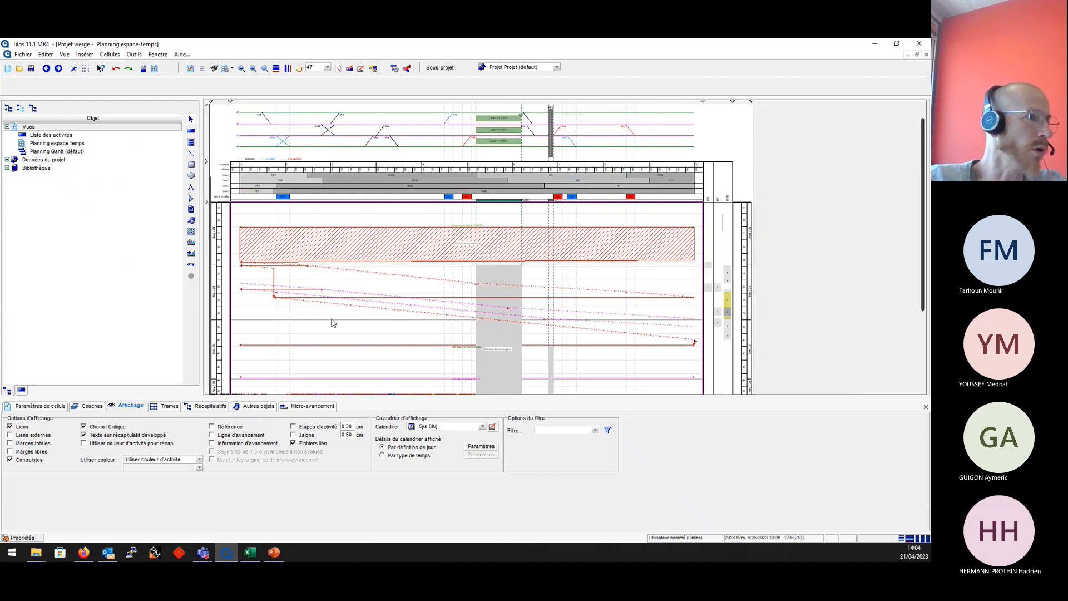
scroll(283, 315, "up", 1)
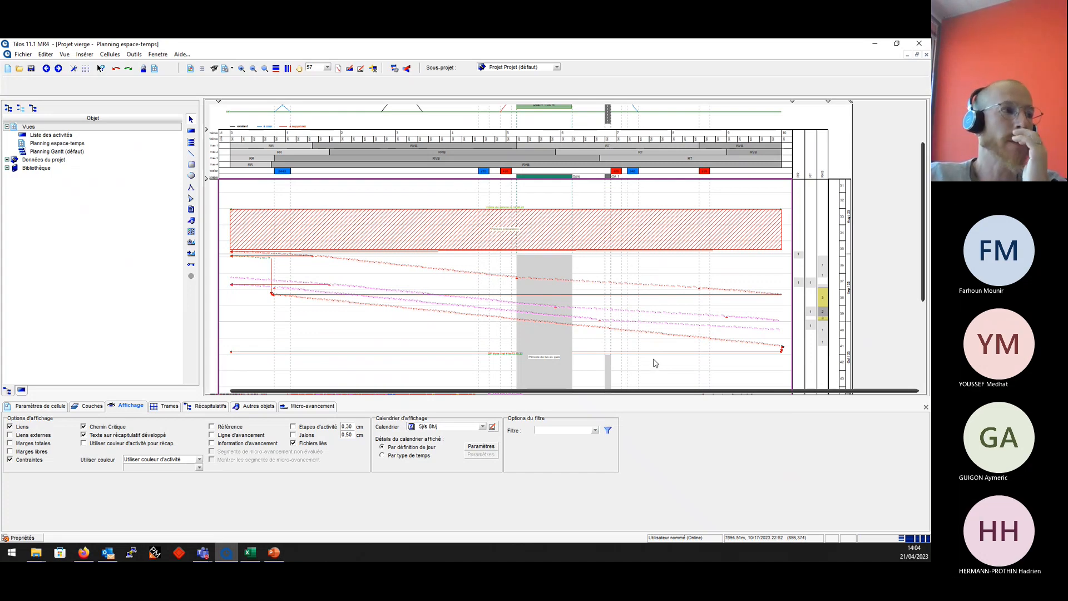
scroll(649, 357, "down", 3)
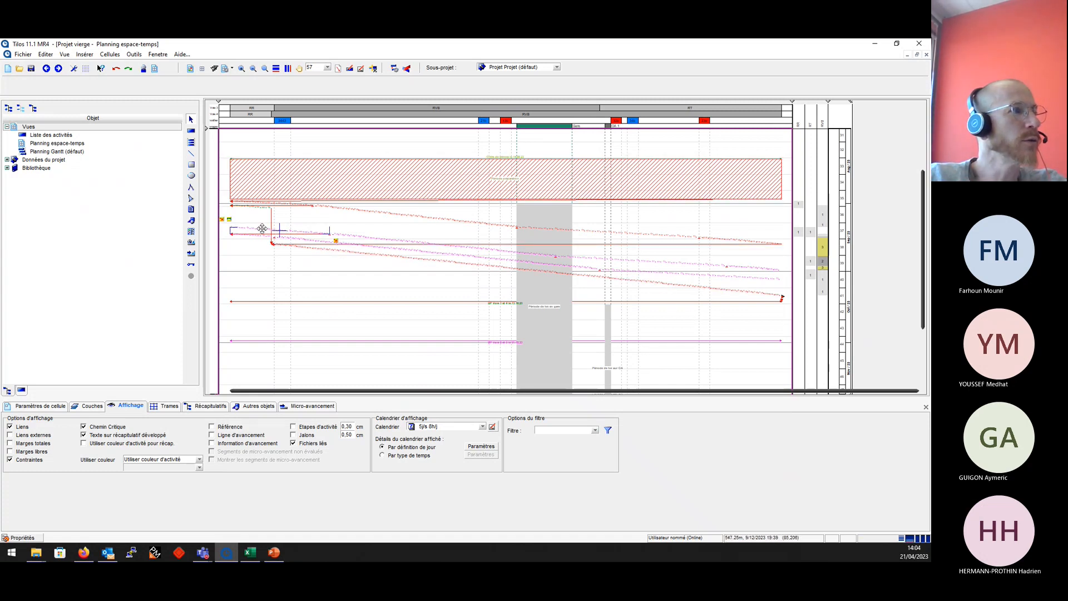
left_click(282, 230)
left_click_drag(282, 230, 279, 296)
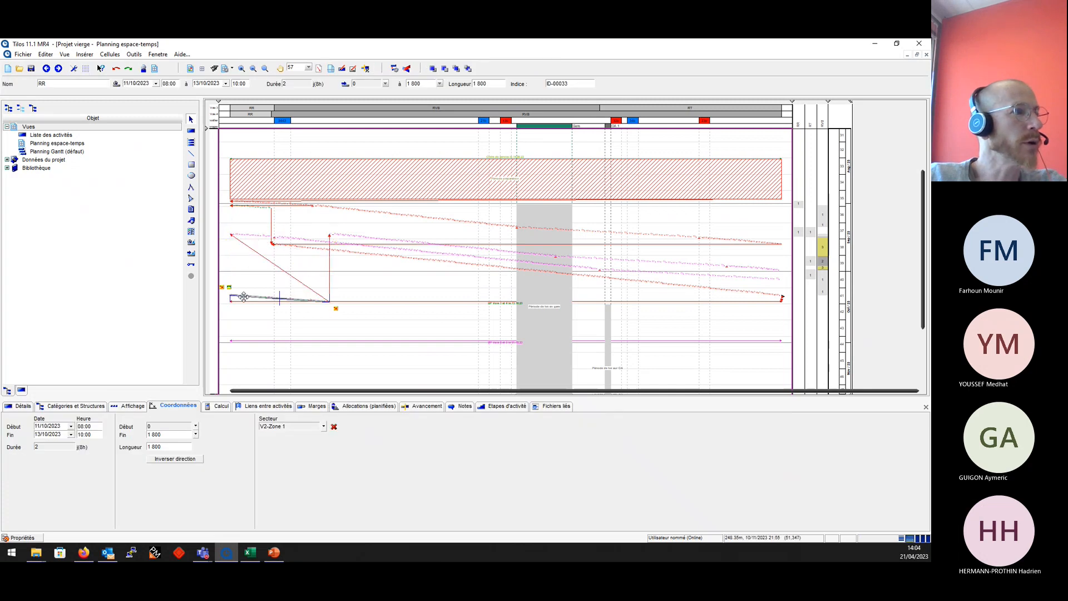
Link the end of track 1's final RVB activity to the start of the V2-Zone 1 RR activity and reschedule the project.
left_click(752, 239)
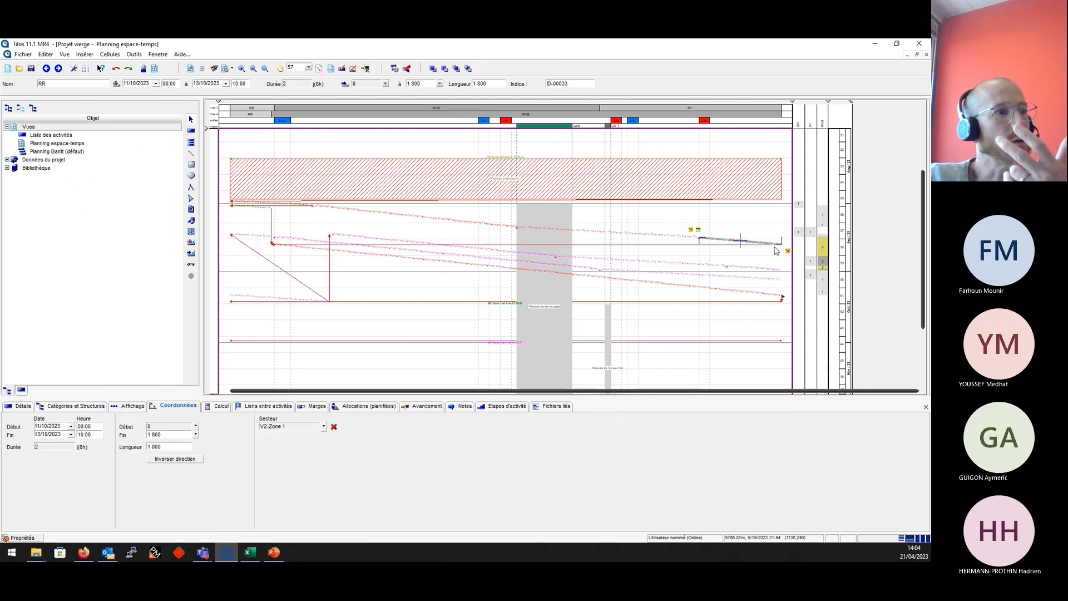
left_click_drag(788, 253, 231, 292)
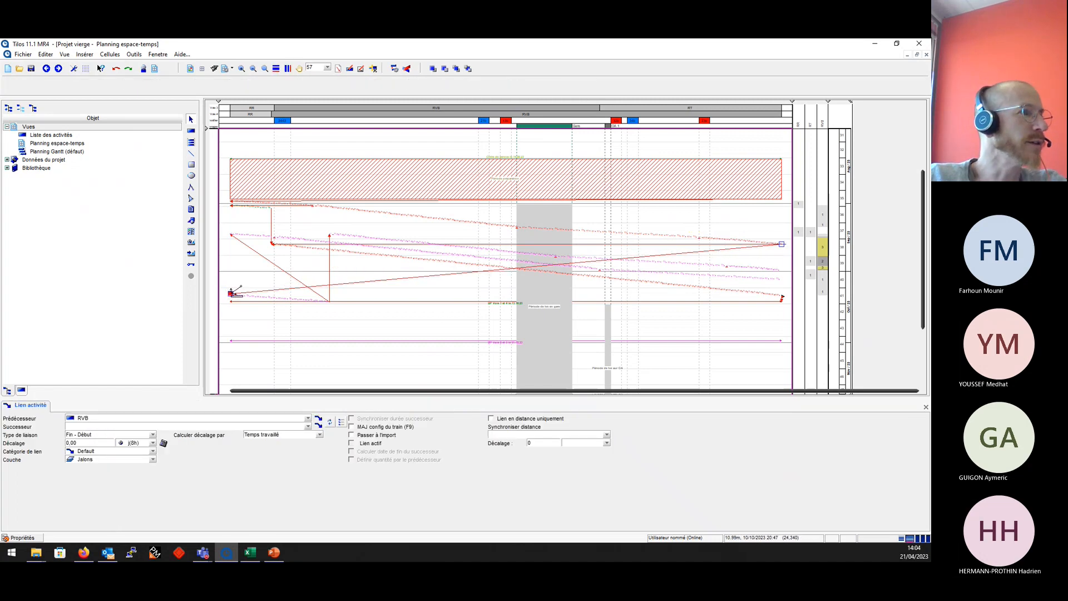
right_click(240, 271)
left_click(297, 336)
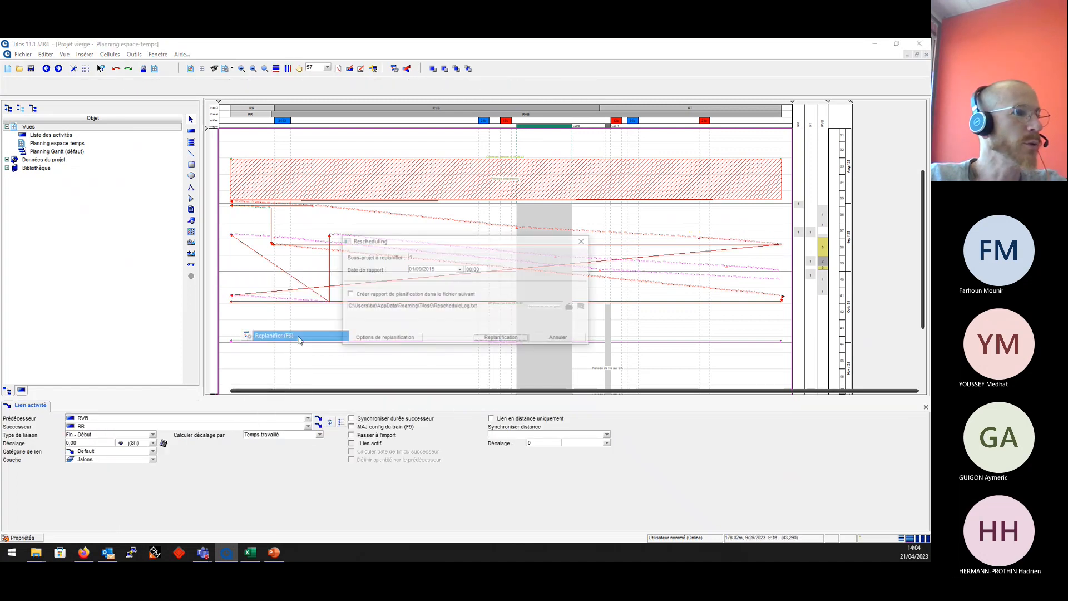
left_click(519, 337)
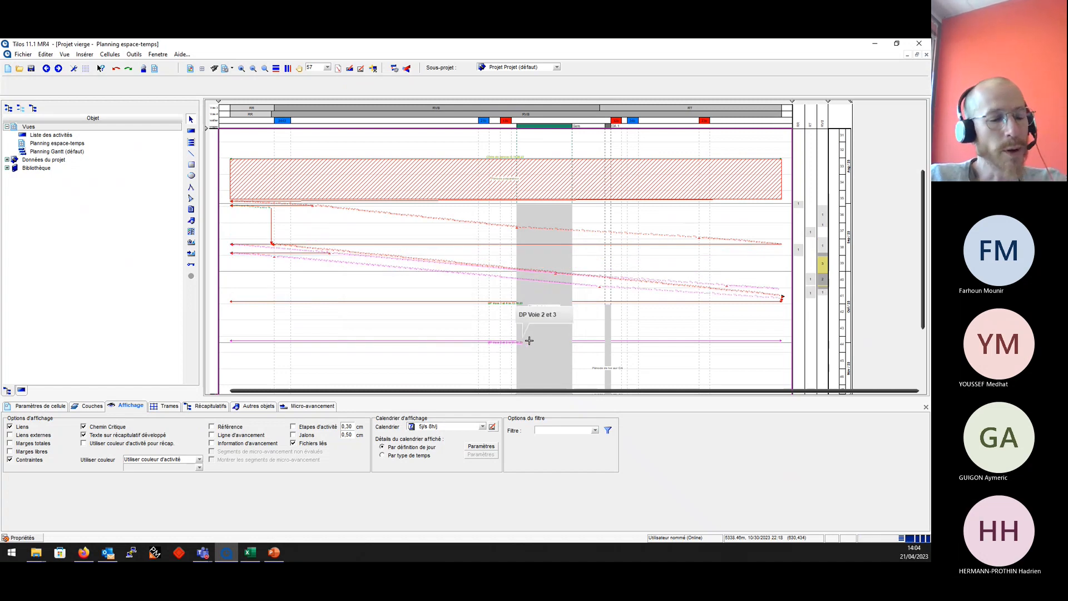
Link the end of the V4-Zone 2 RVB activity to the start of the V3-Zone 1 RR activity and reschedule the project.
scroll(252, 283, "up", 3)
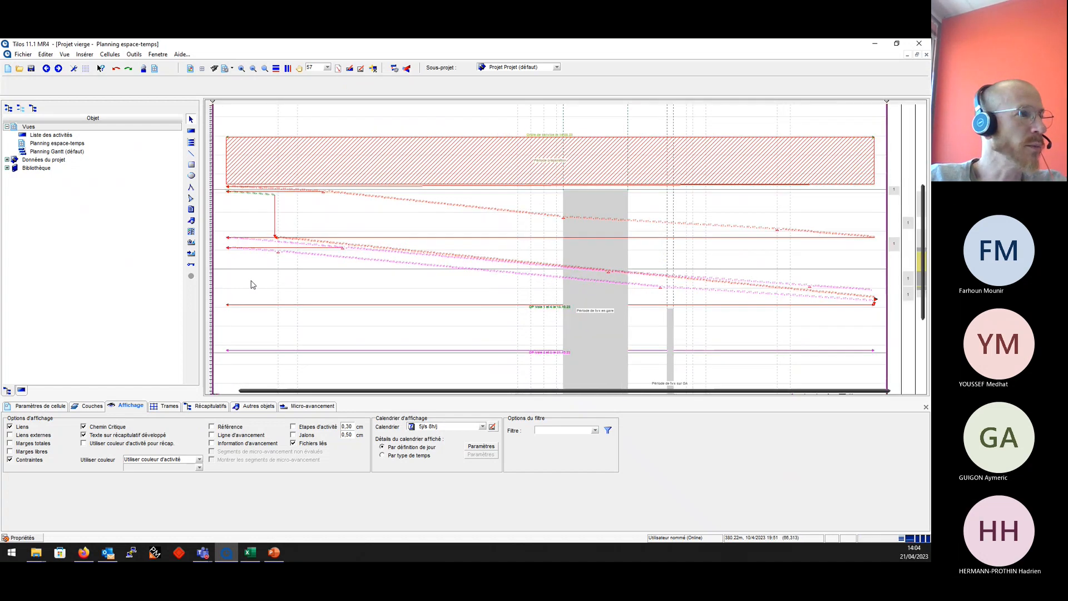
scroll(515, 299, "down", 4)
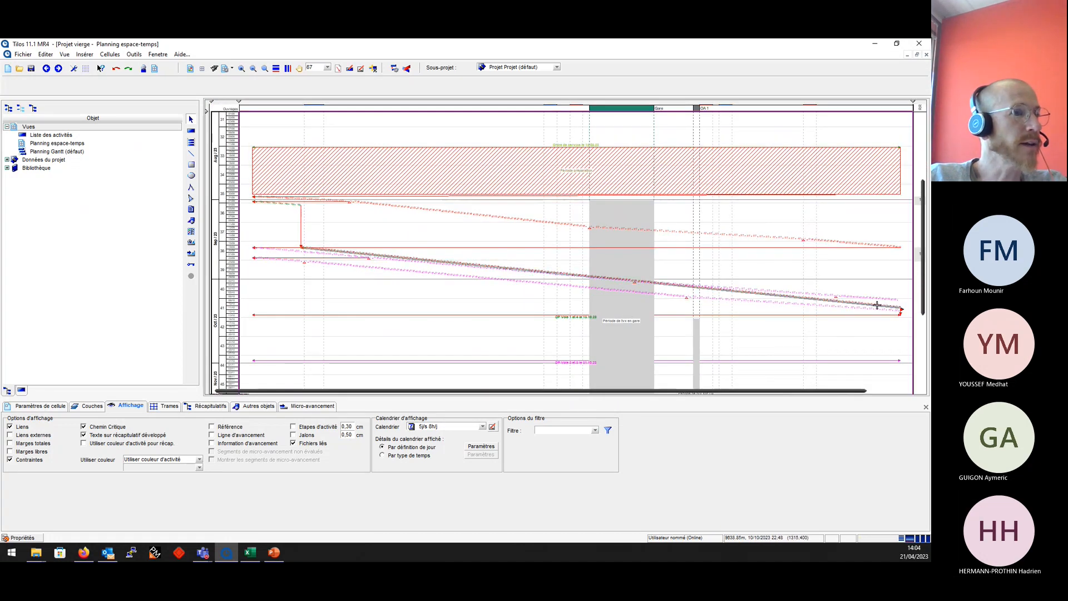
left_click(900, 307)
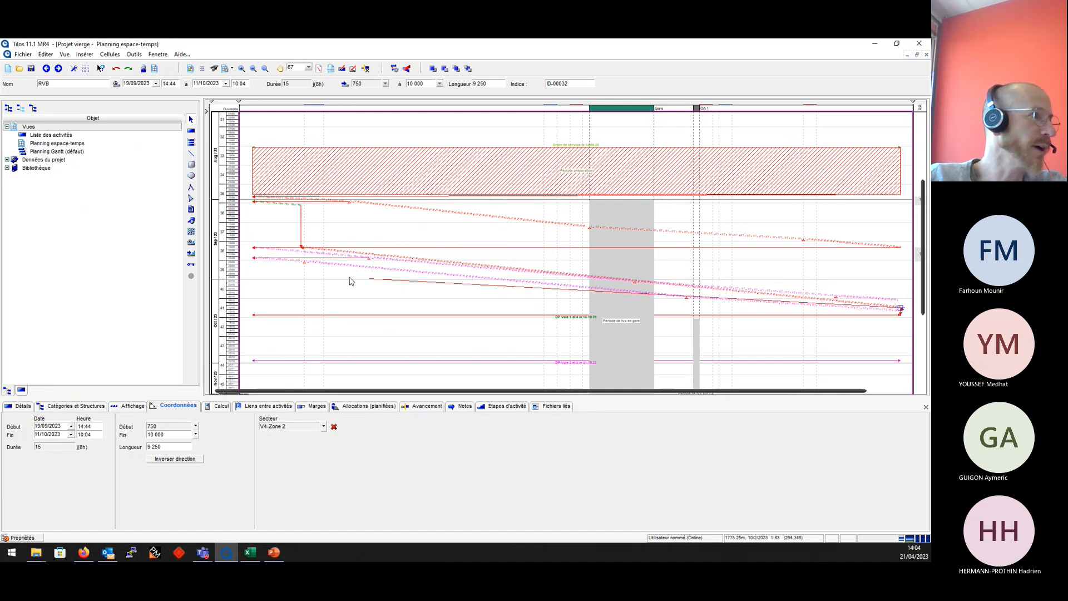
left_click(259, 265)
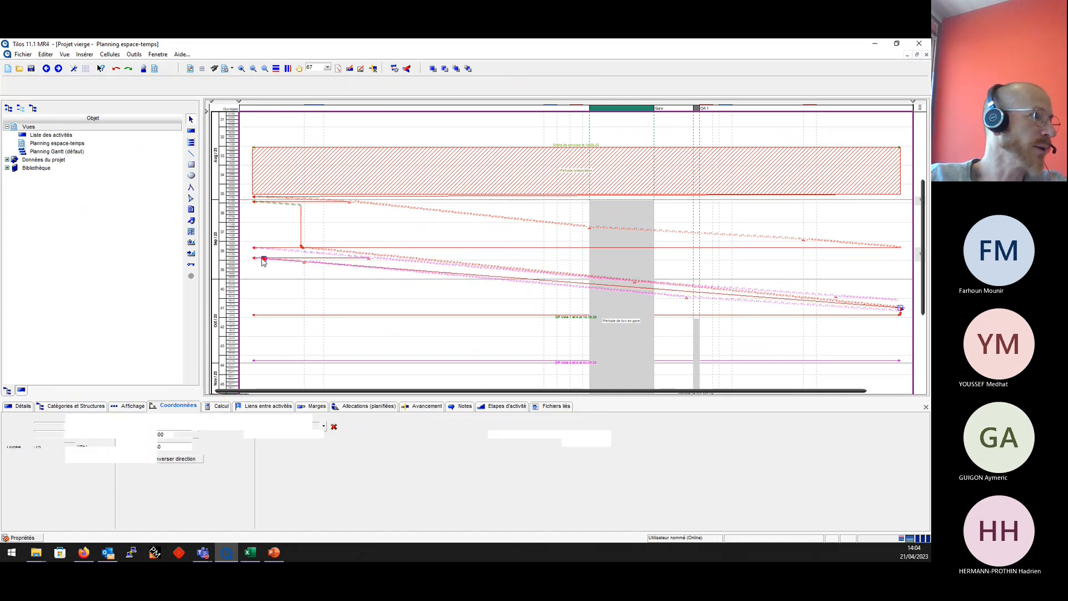
right_click(292, 281)
left_click(344, 342)
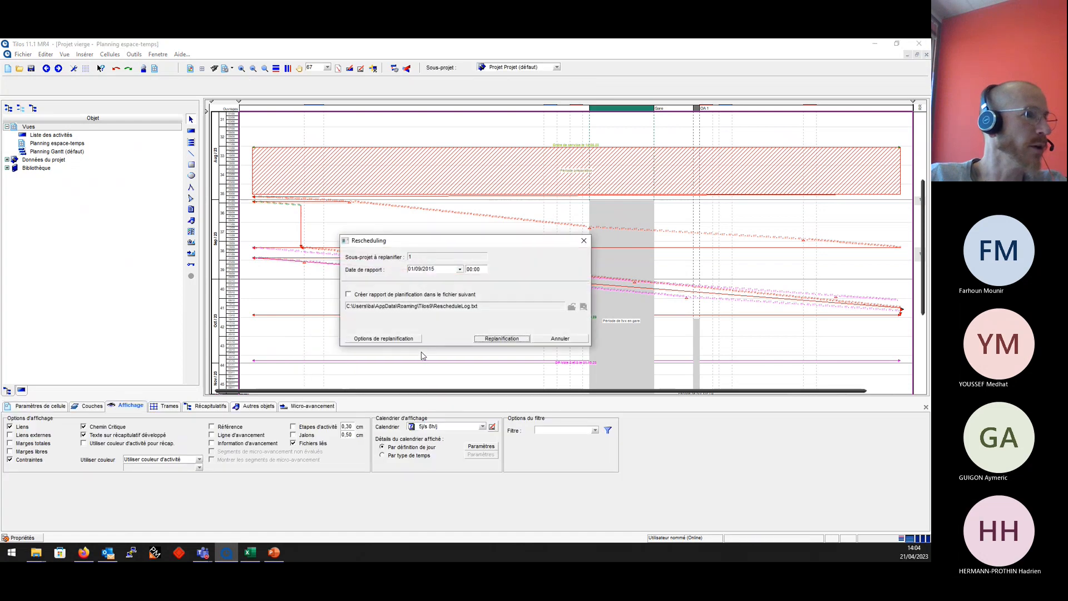
left_click(501, 339)
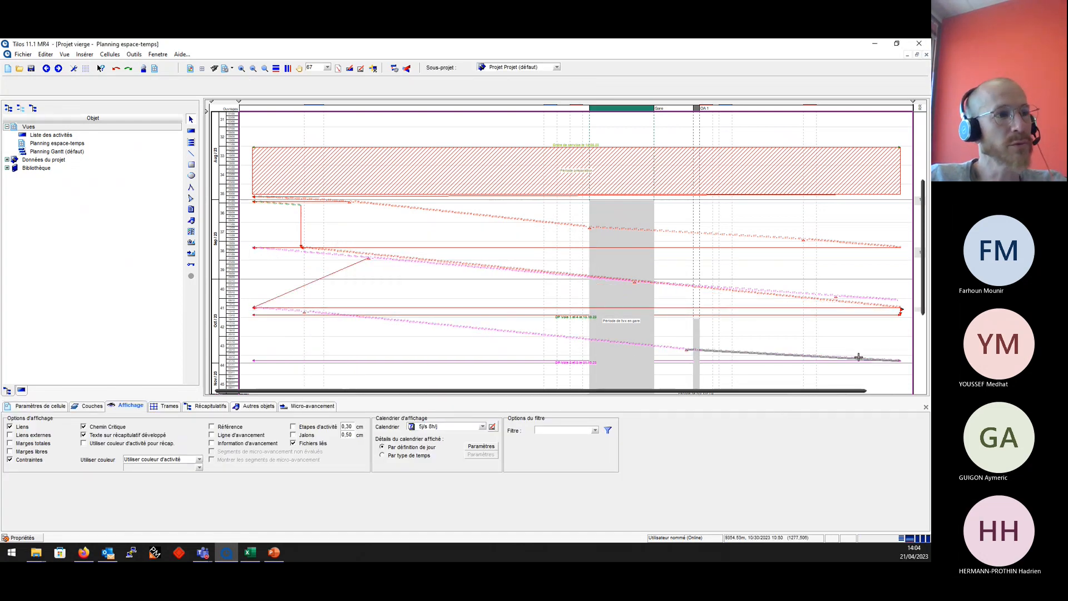
Examine the end of the V3-Zone 3 RT activity against the DP Voie 2 et 3 milestone and review the track 3 sequence.
scroll(903, 372, "up", 5)
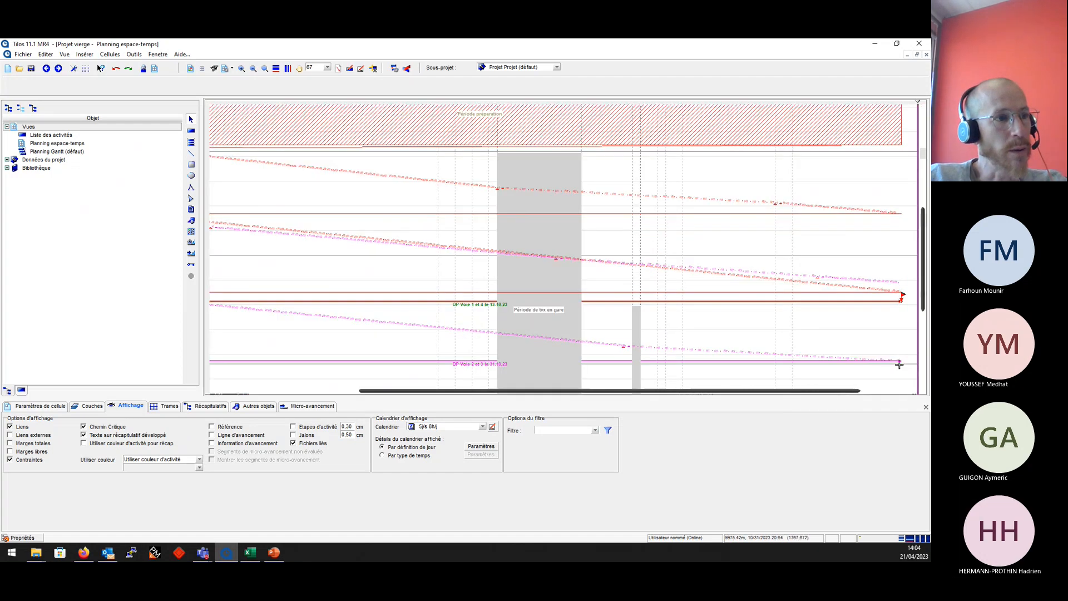
left_click(898, 376)
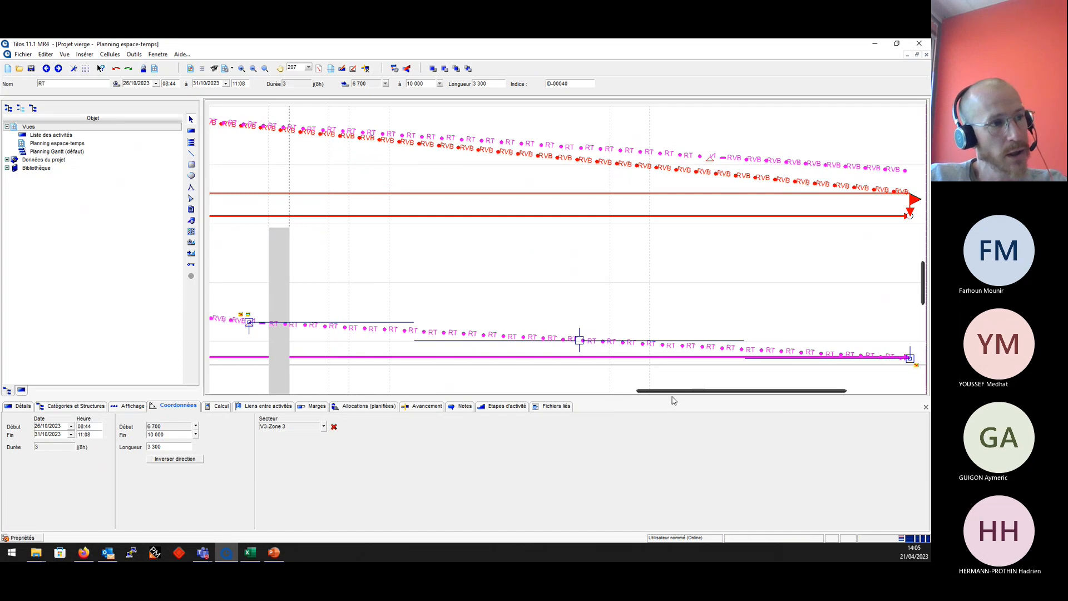
left_click_drag(747, 395, 777, 395)
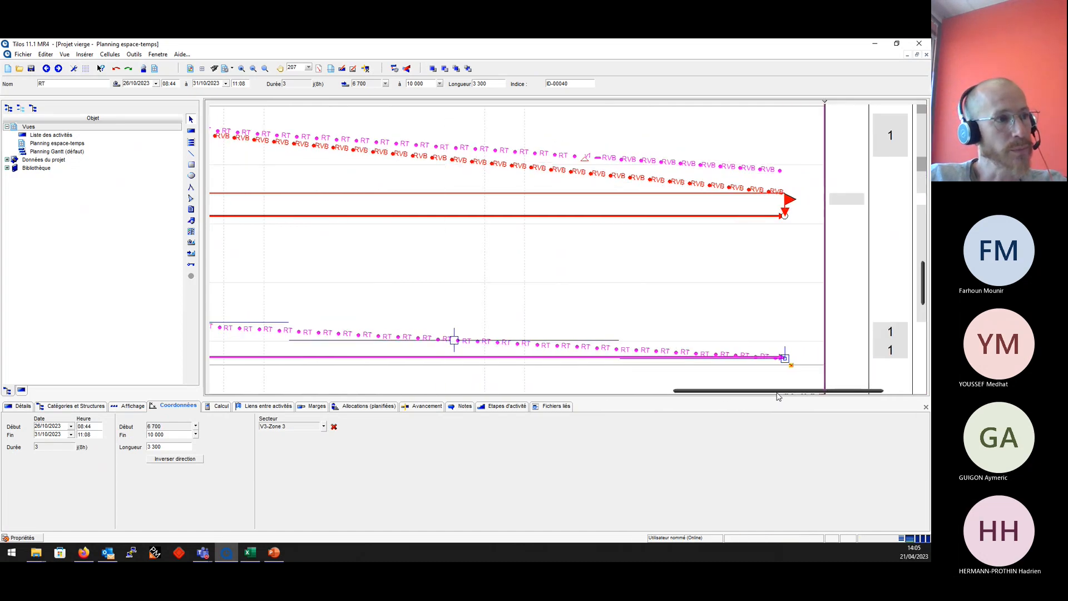
left_click_drag(764, 395, 523, 395)
scroll(495, 303, "up", 4)
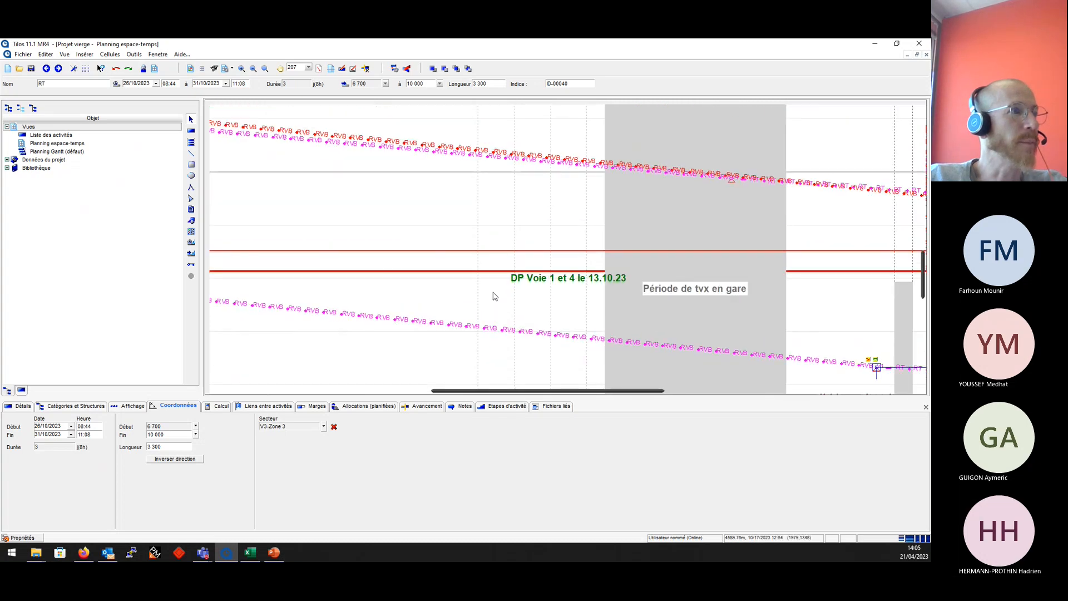
scroll(495, 295, "down", 5)
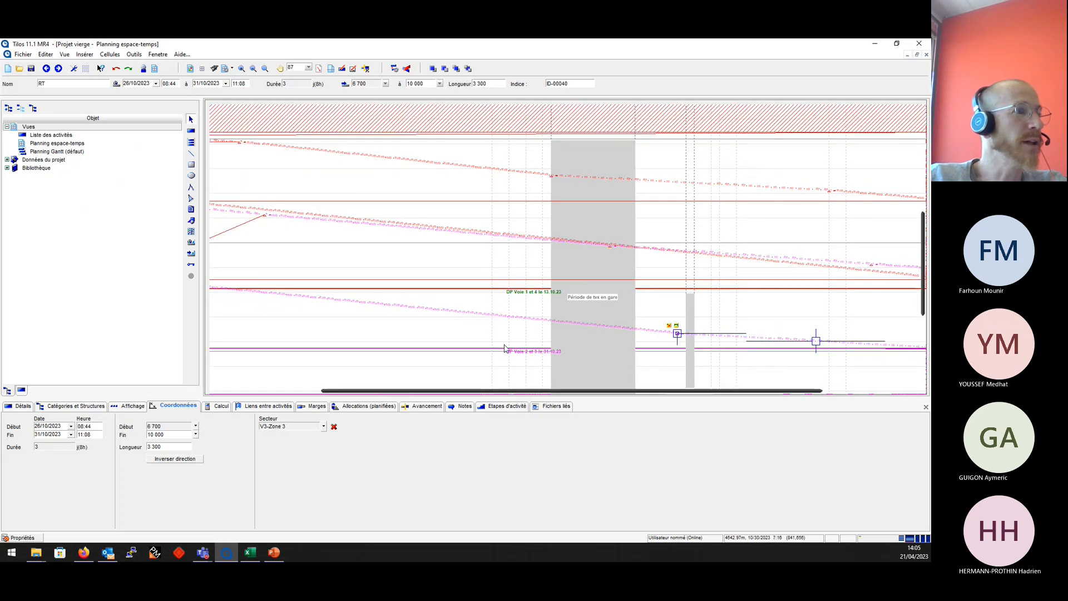
left_click_drag(506, 395, 324, 396)
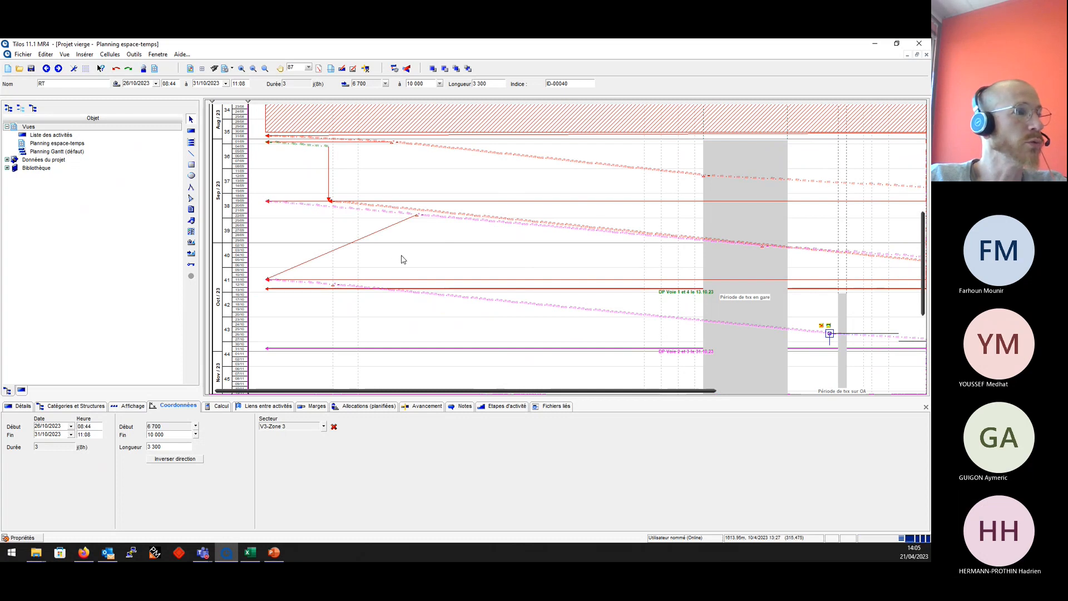
left_click(366, 290)
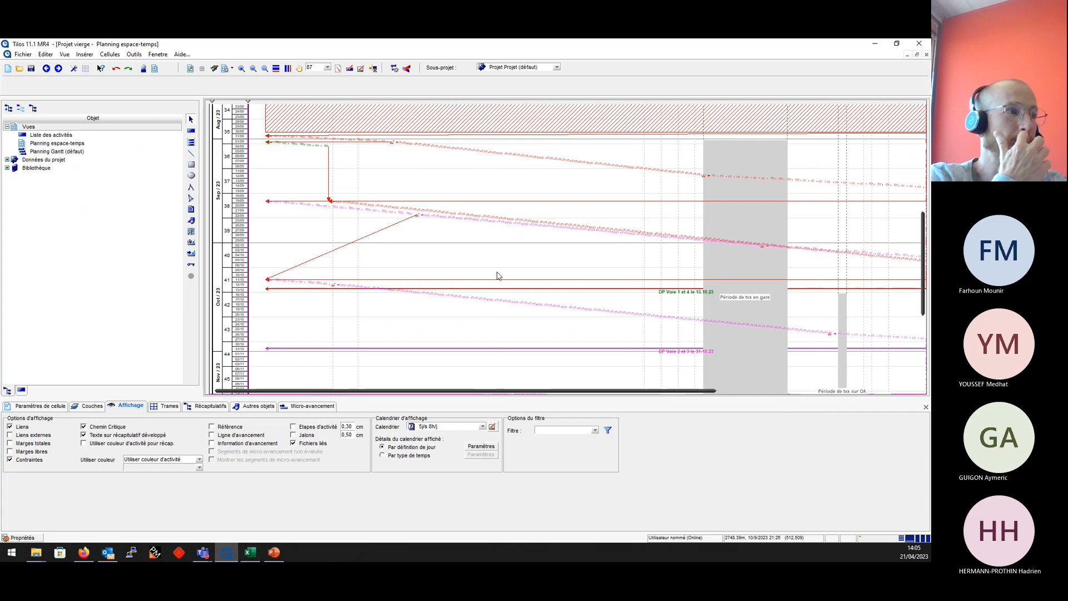
scroll(498, 276, "down", 3)
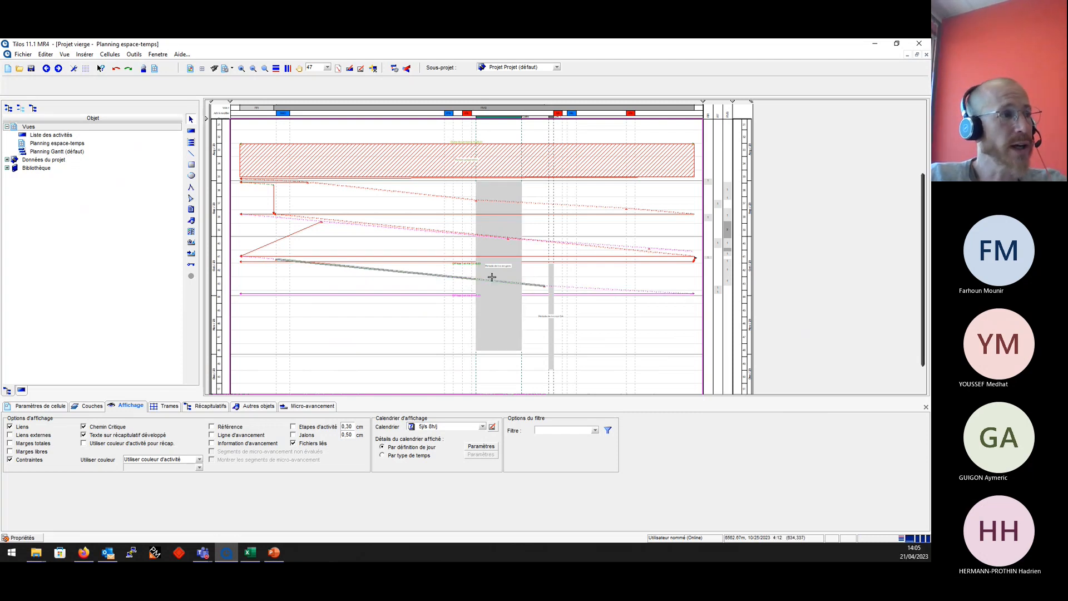
Set the V3-Zone 2 RVB activity's planned output to 650 m per day and reschedule the project.
left_click(442, 275)
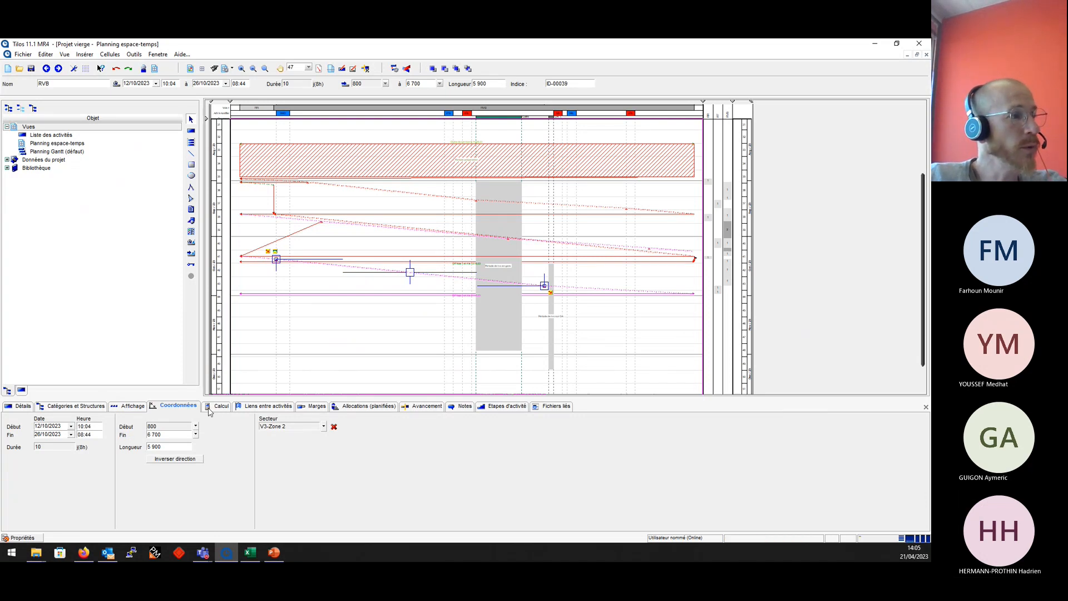
left_click(217, 406)
double_click(235, 453)
type("65")
key("Return")
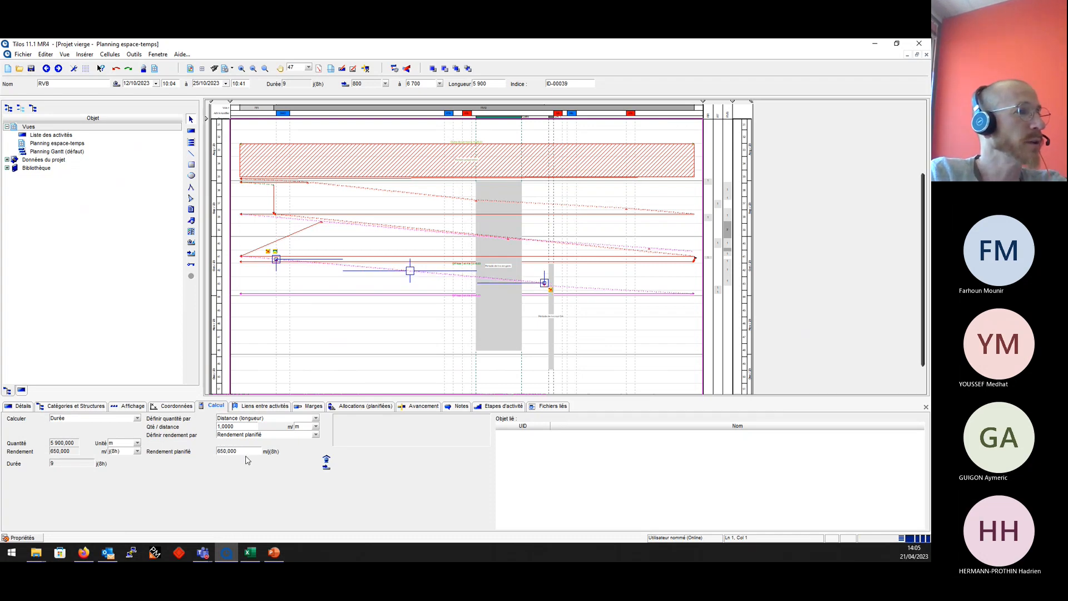
right_click(641, 321)
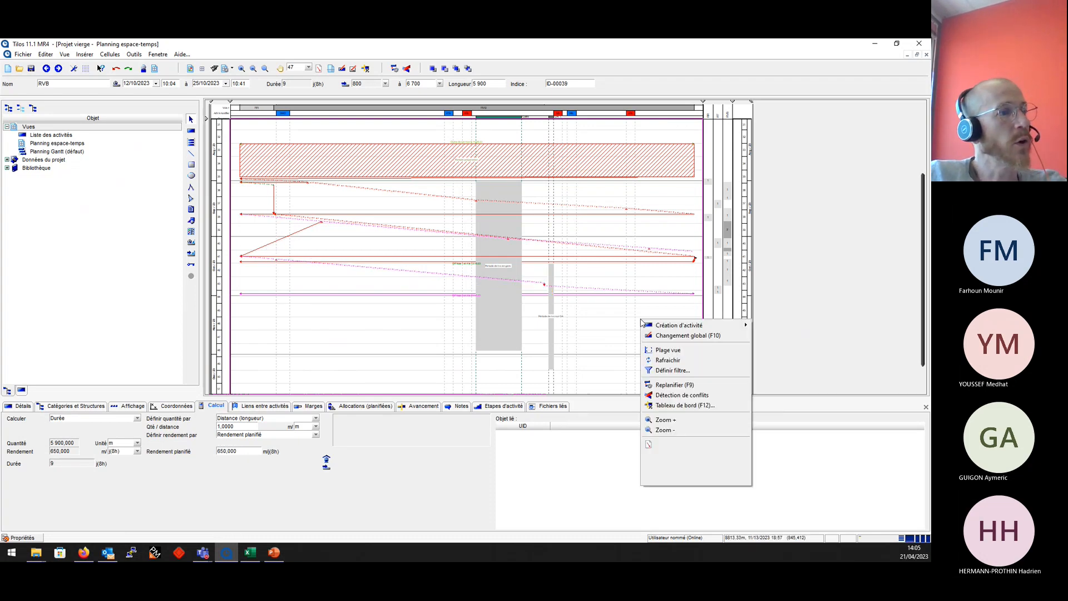
left_click(675, 385)
left_click(502, 339)
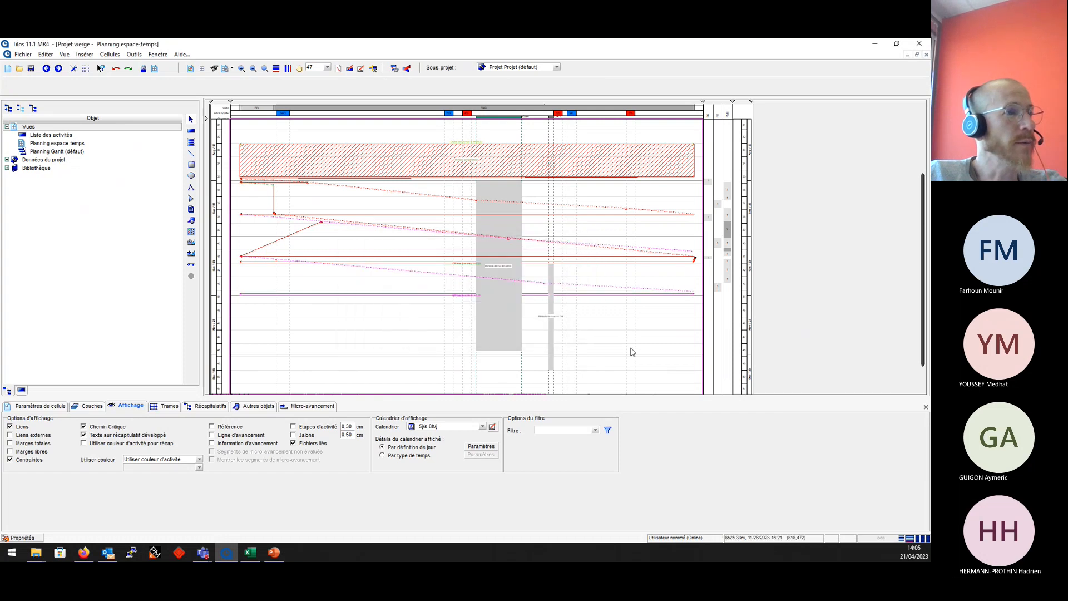
Constrain the DP Voie 2 et 3 milestone with Fin (date) on 31/10/2023.
scroll(655, 310, "up", 2)
scroll(552, 190, "up", 5)
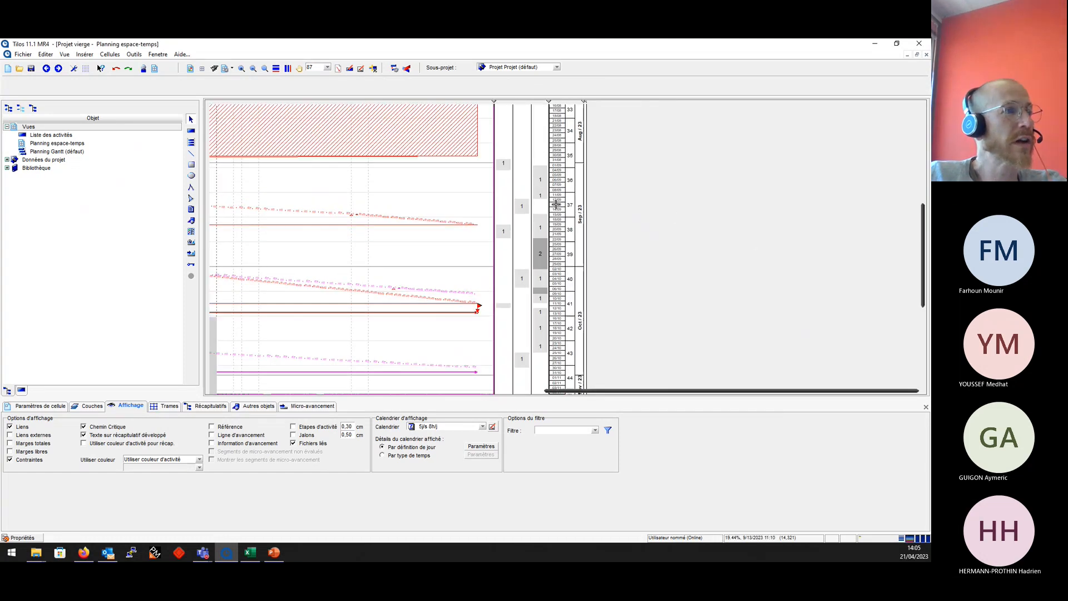
scroll(544, 273, "down", 5)
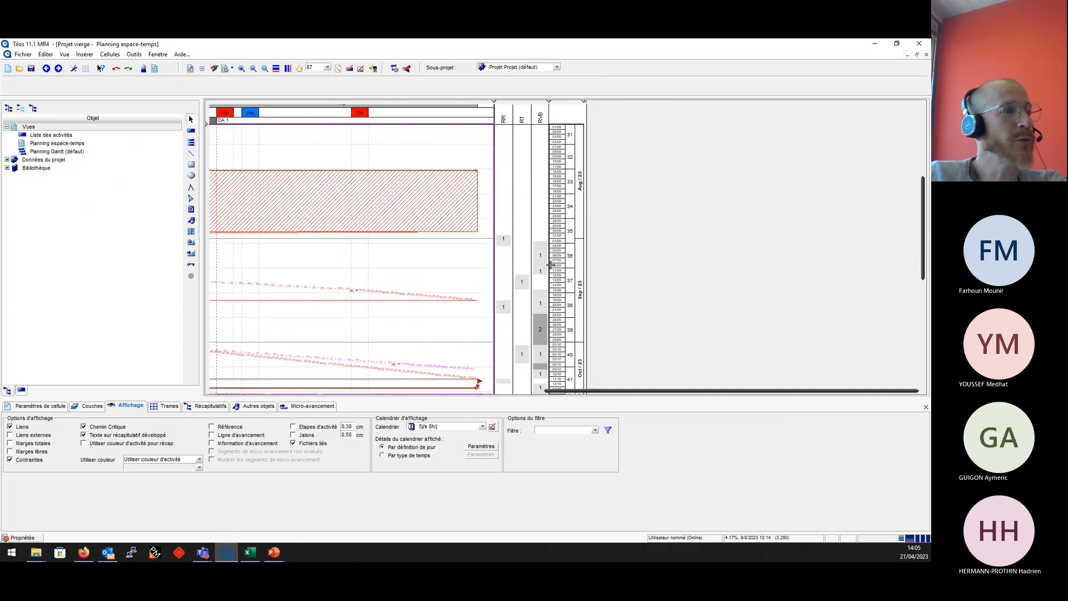
scroll(535, 309, "down", 2)
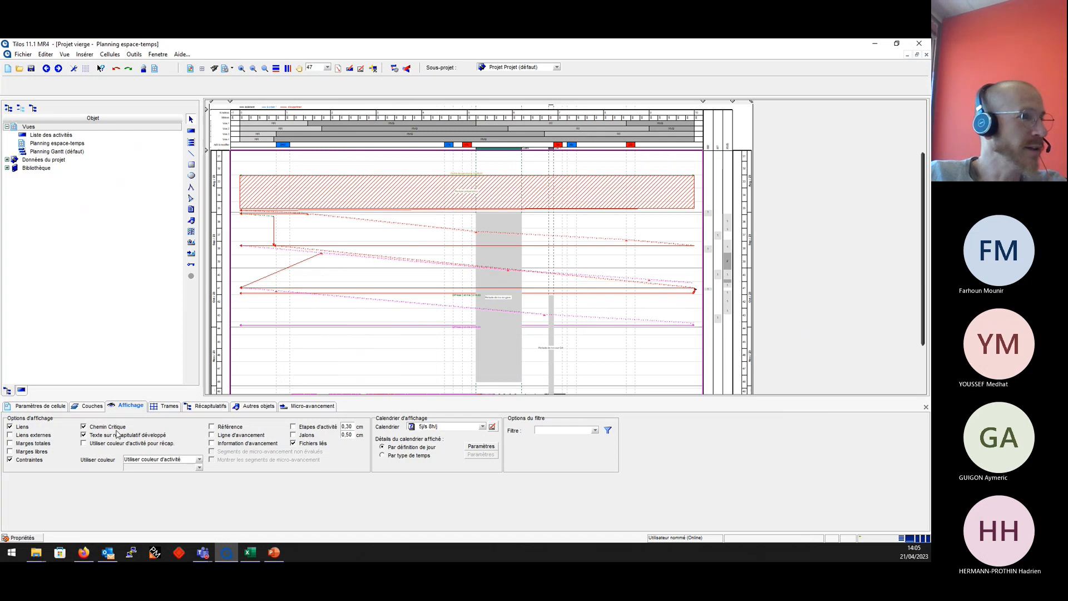
right_click(644, 326)
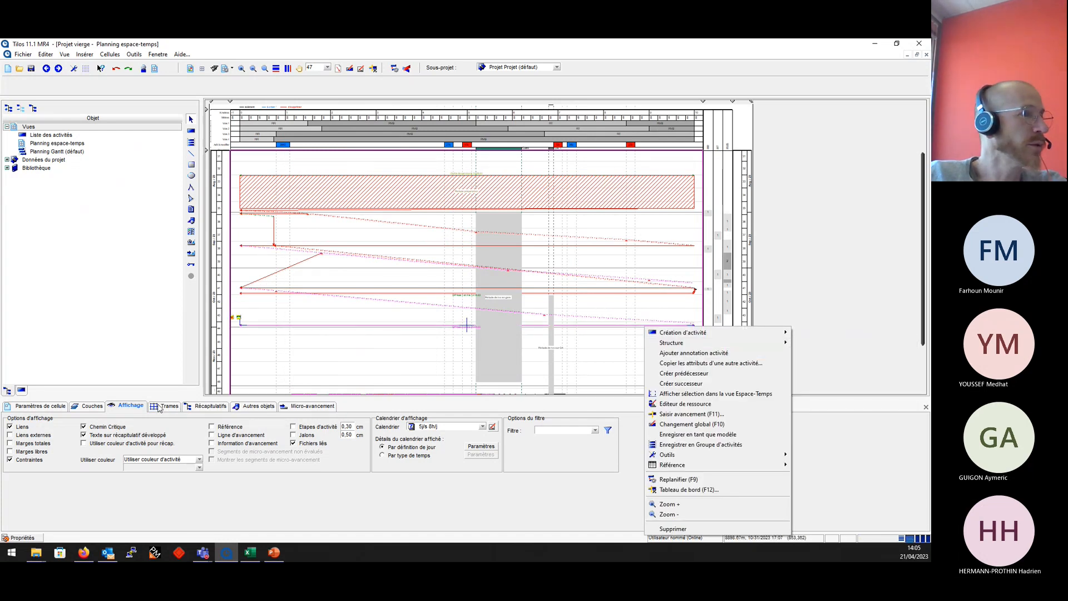
key("Escape")
left_click(215, 408)
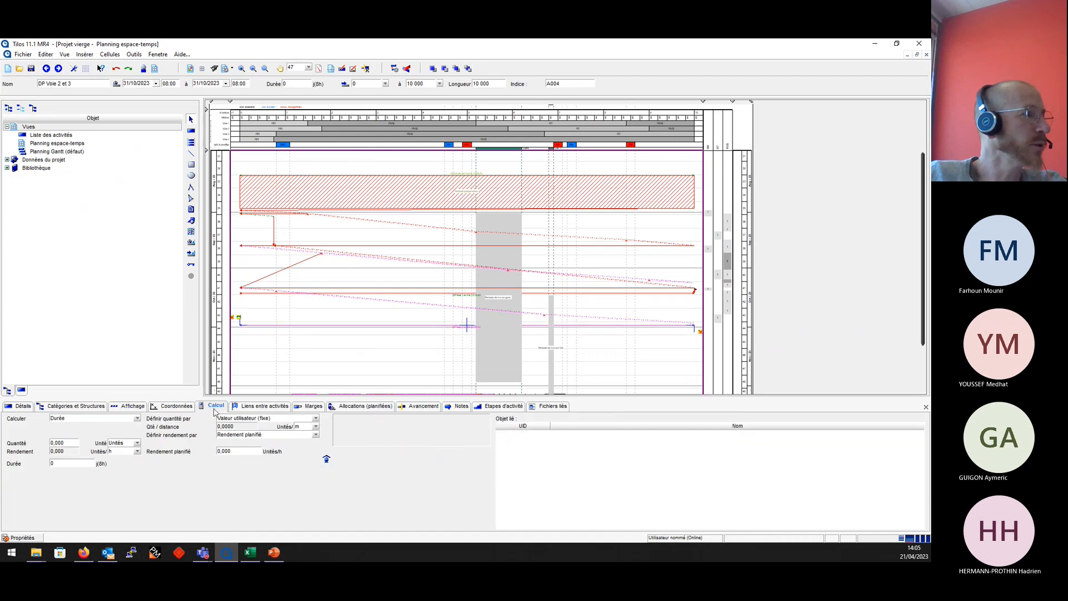
left_click(269, 408)
left_click(102, 425)
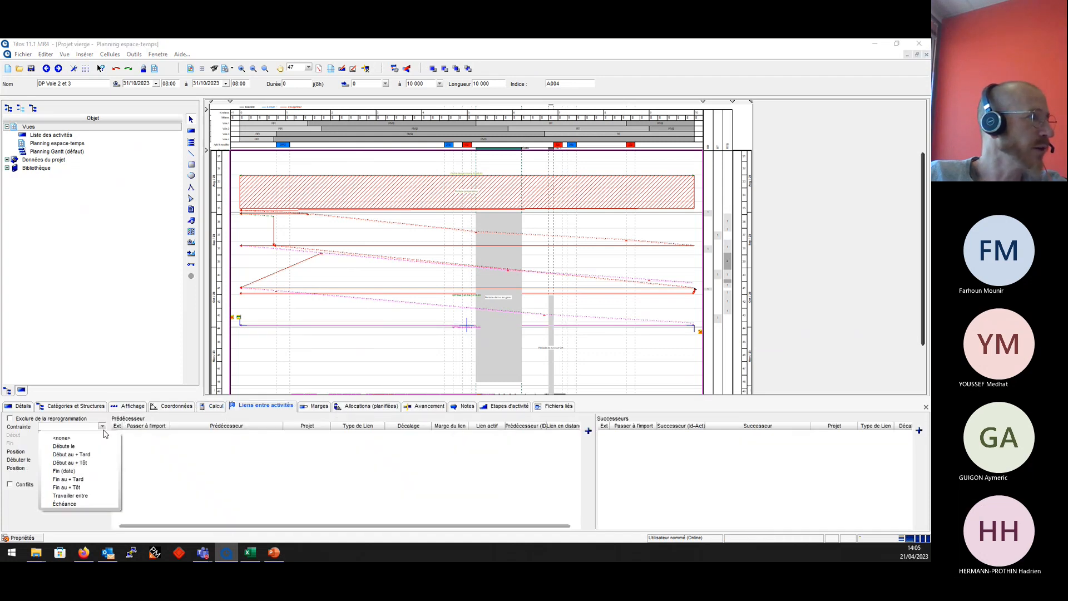
left_click(64, 471)
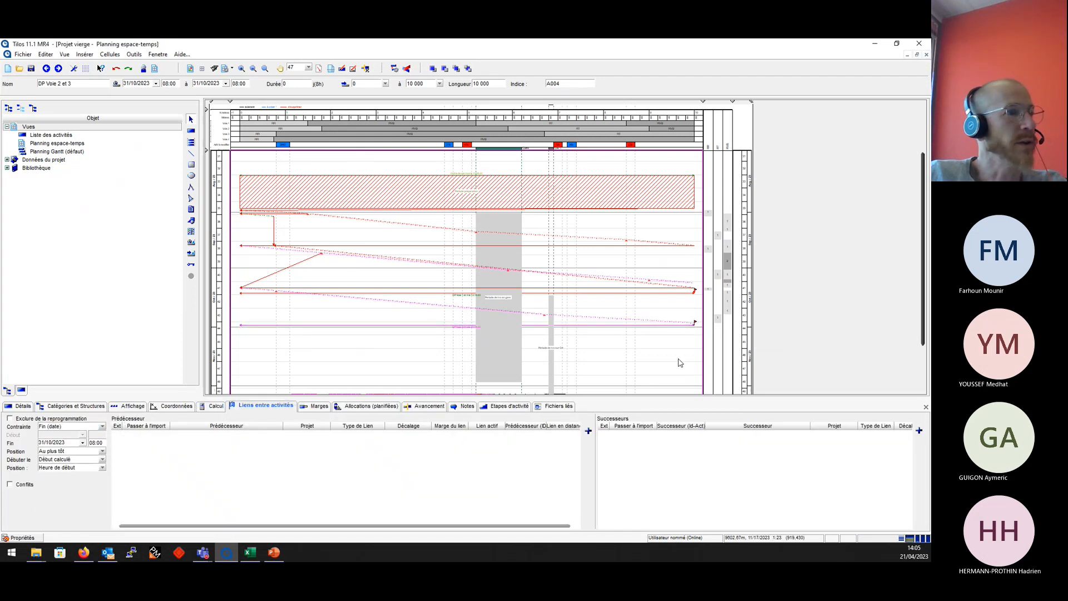
Link the end of the V3-Zone 3 RT activity to the DP Voie 2 et 3 milestone as Fin - Fin and reschedule the project.
scroll(737, 322, "up", 5)
left_click(631, 322)
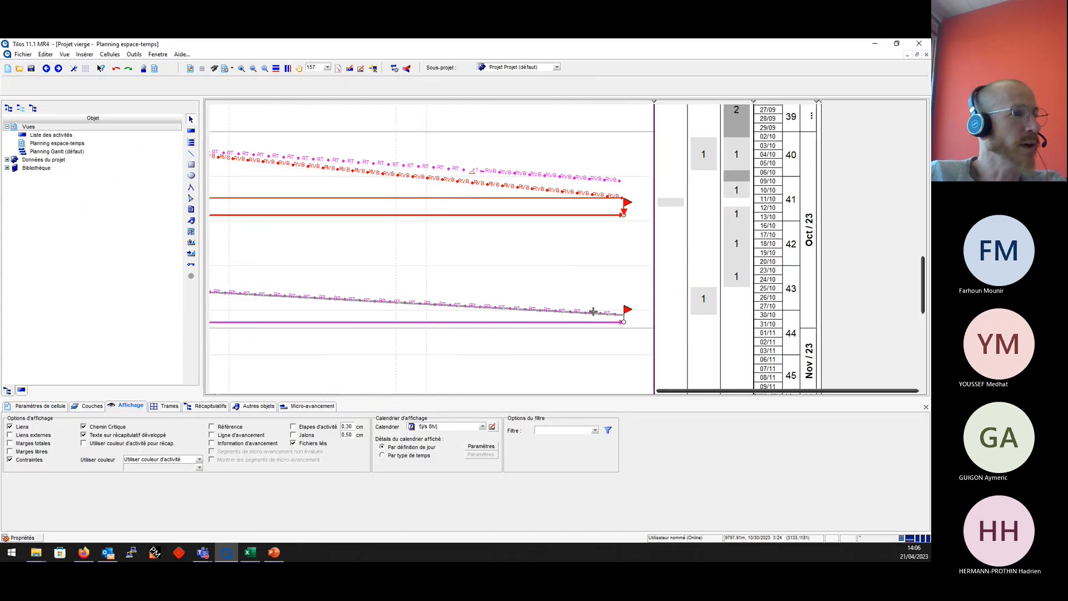
left_click(628, 311)
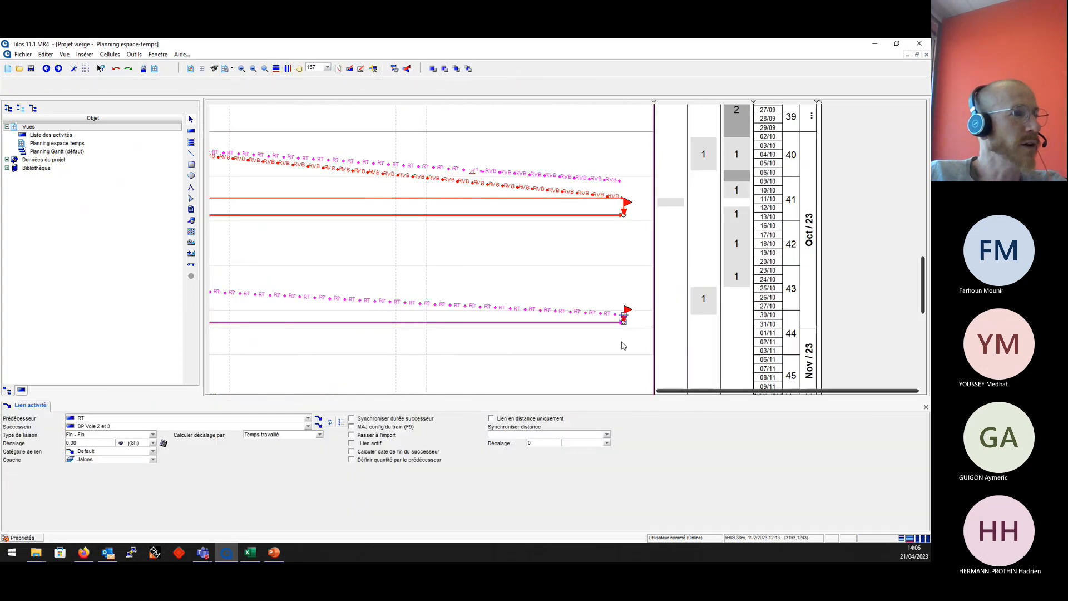
right_click(621, 341)
left_click(652, 407)
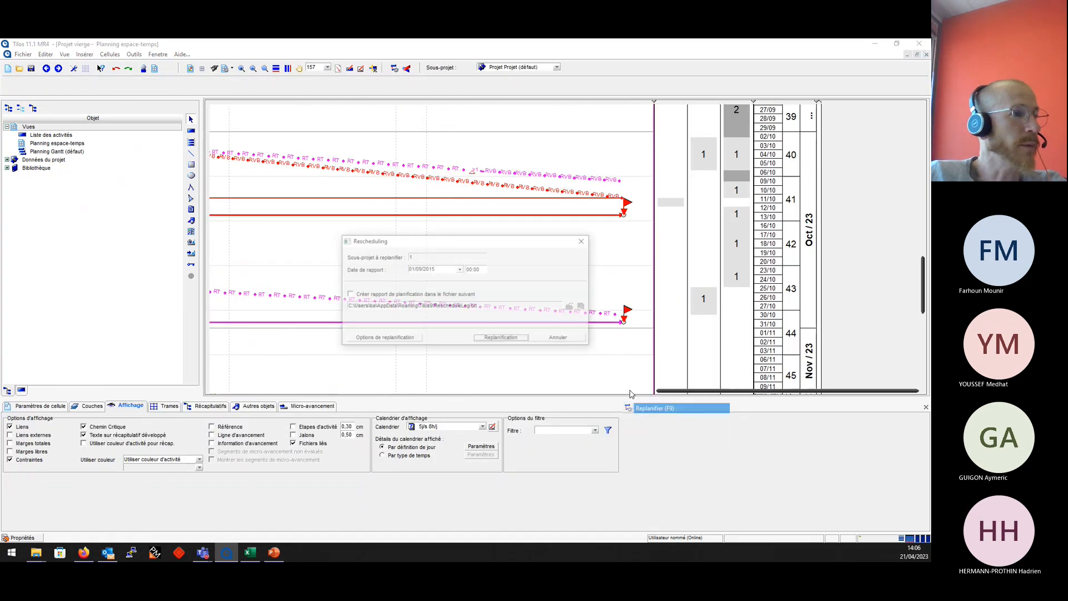
left_click(521, 341)
scroll(554, 359, "down", 4)
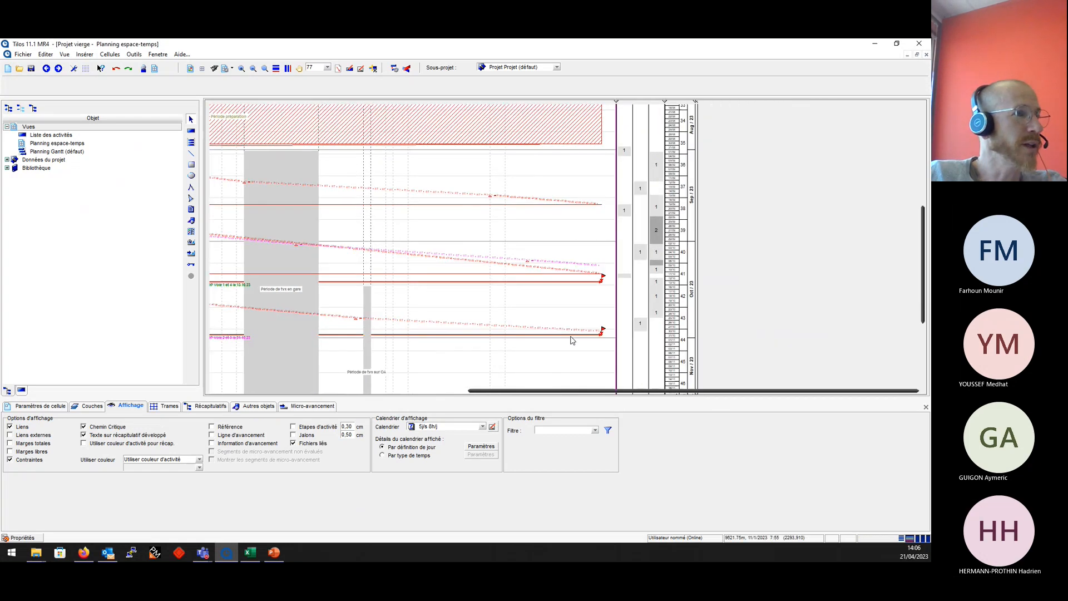
Review the rescheduled critical path across all tracks and milestones of the space-time plan.
left_click_drag(576, 391, 323, 391)
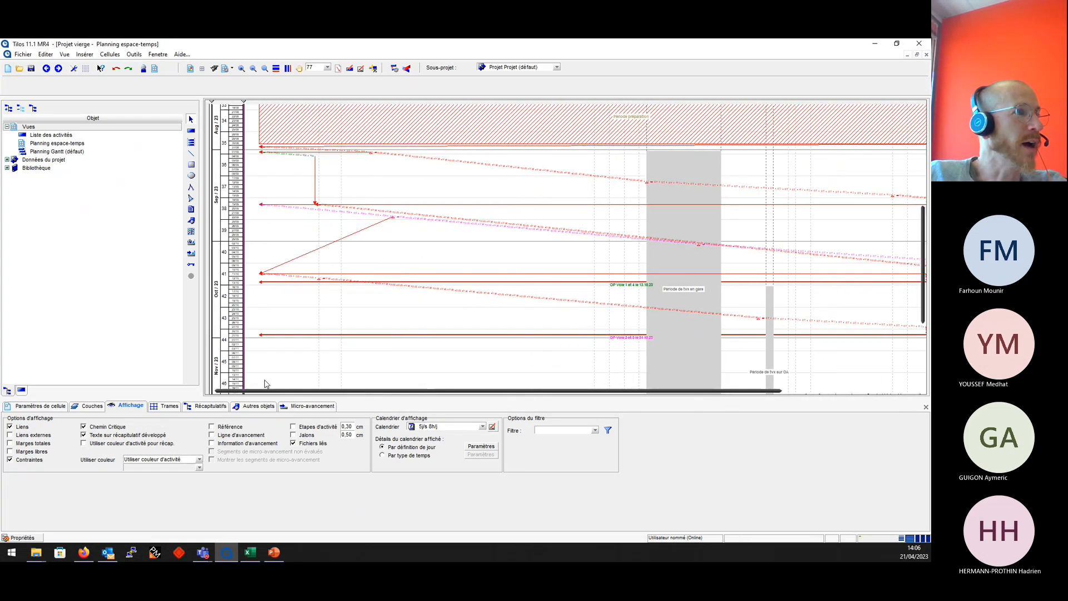
scroll(761, 281, "down", 2)
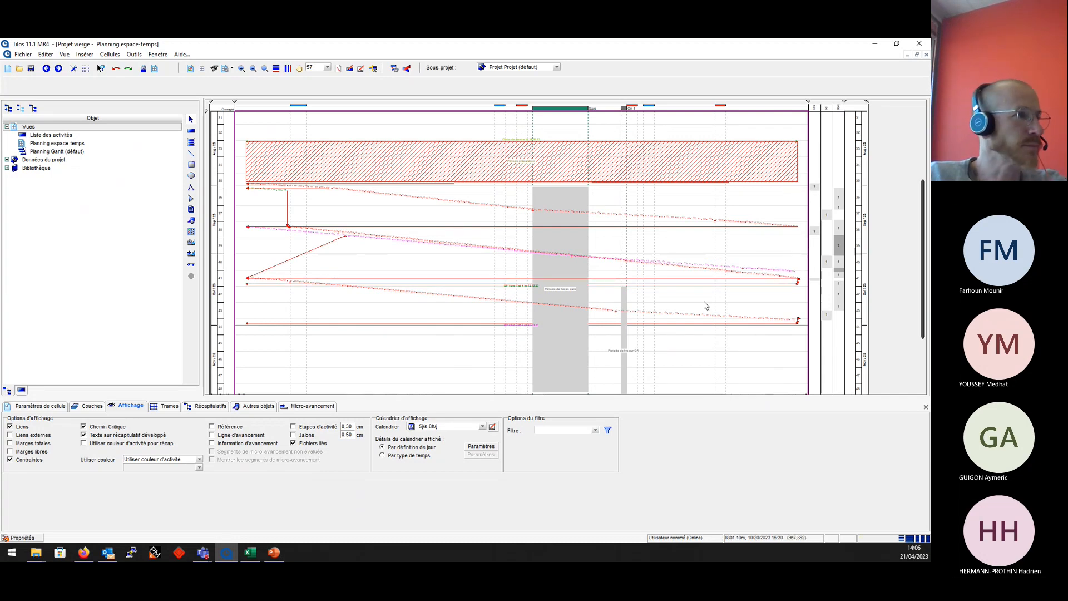
scroll(705, 306, "up", 2)
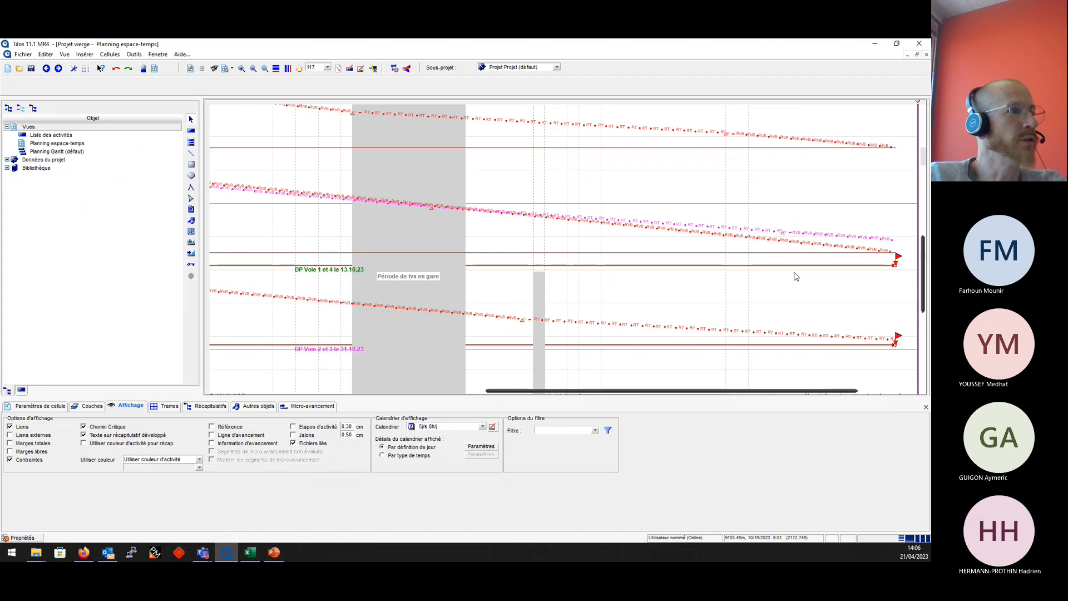
scroll(798, 274, "down", 4)
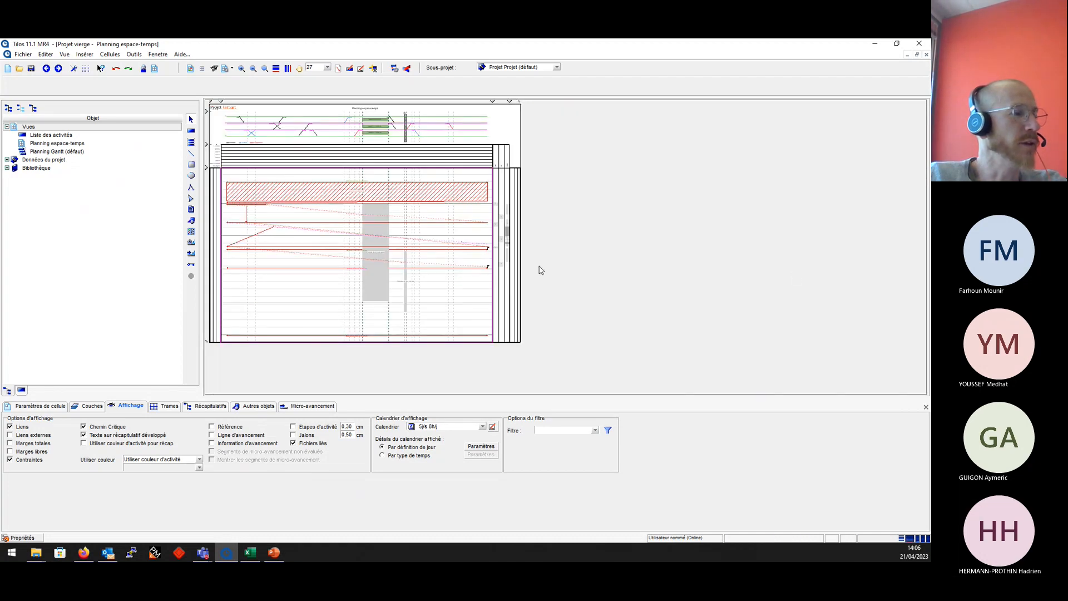
scroll(300, 321, "up", 2)
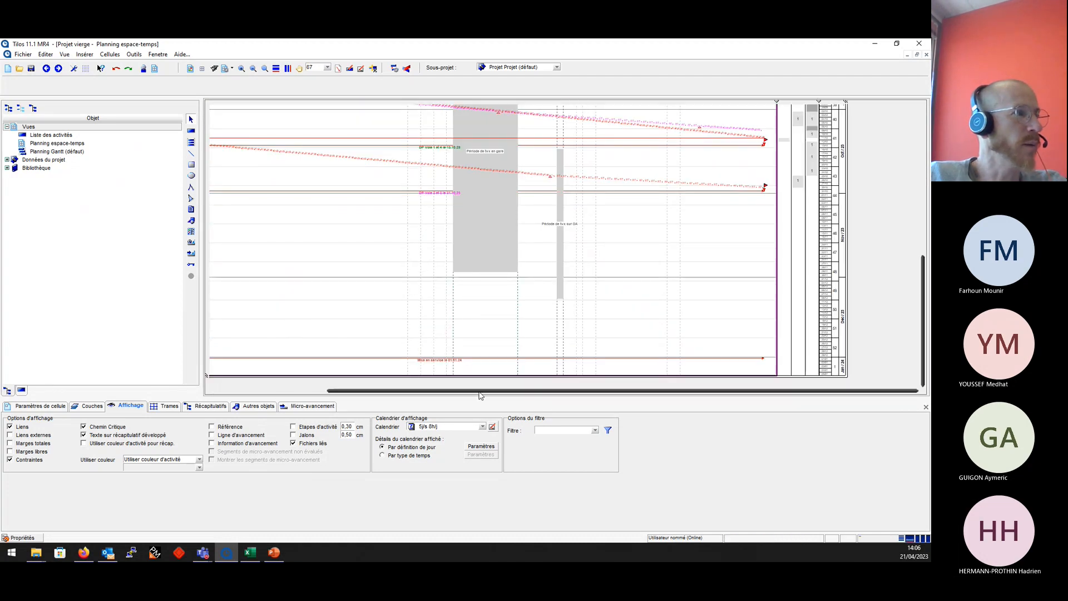
scroll(400, 334, "left", 5)
scroll(356, 312, "up", 3)
scroll(359, 310, "up", 2)
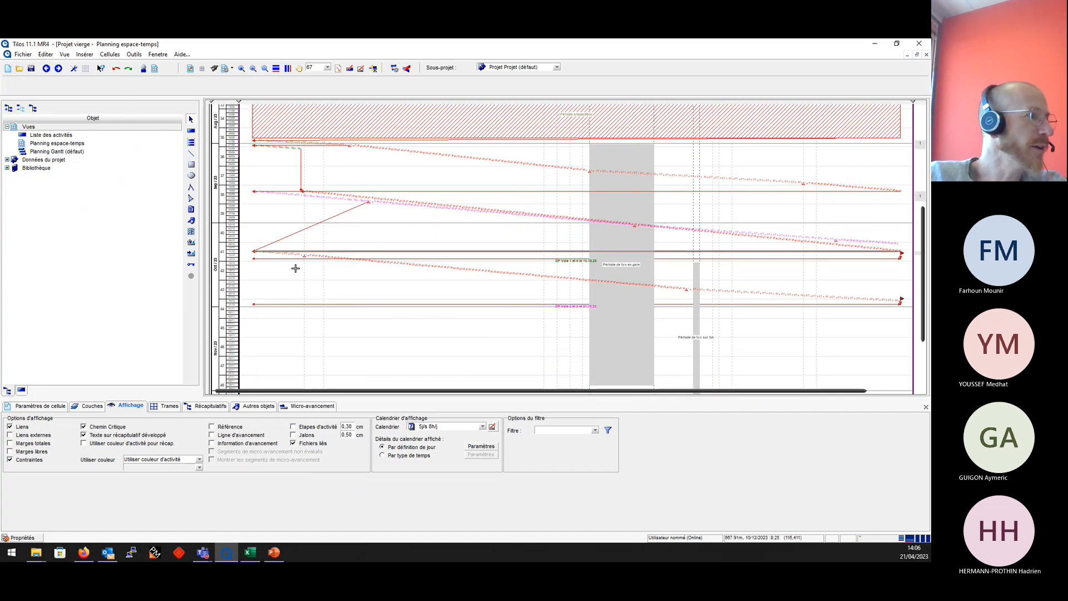
scroll(295, 267, "up", 1)
Hide the activity links and the critical path in the space-time plan's display options.
left_click(22, 427)
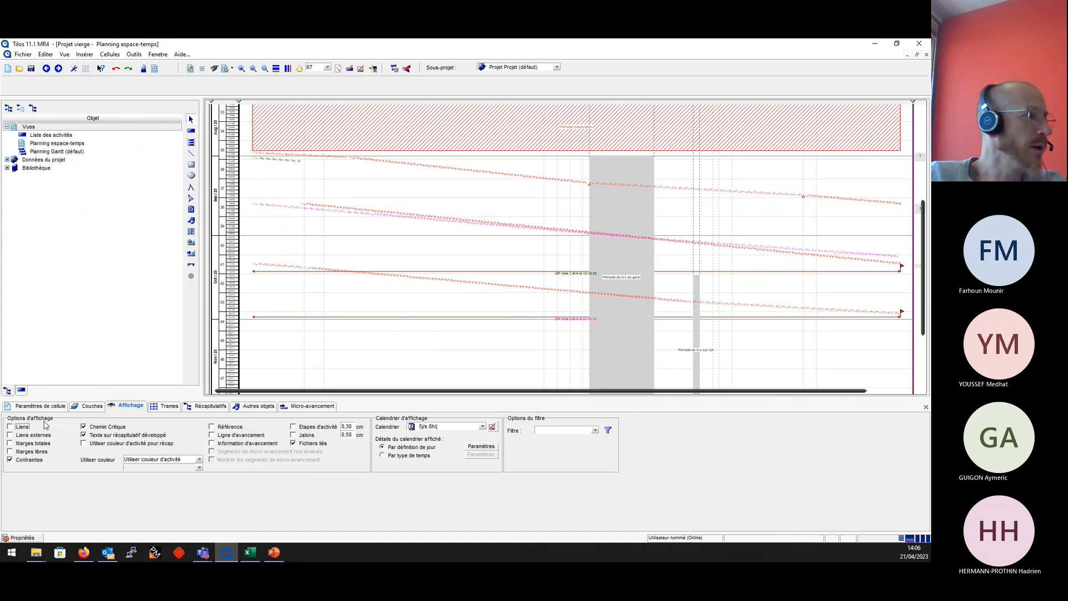
left_click(24, 427)
left_click(27, 428)
left_click(106, 428)
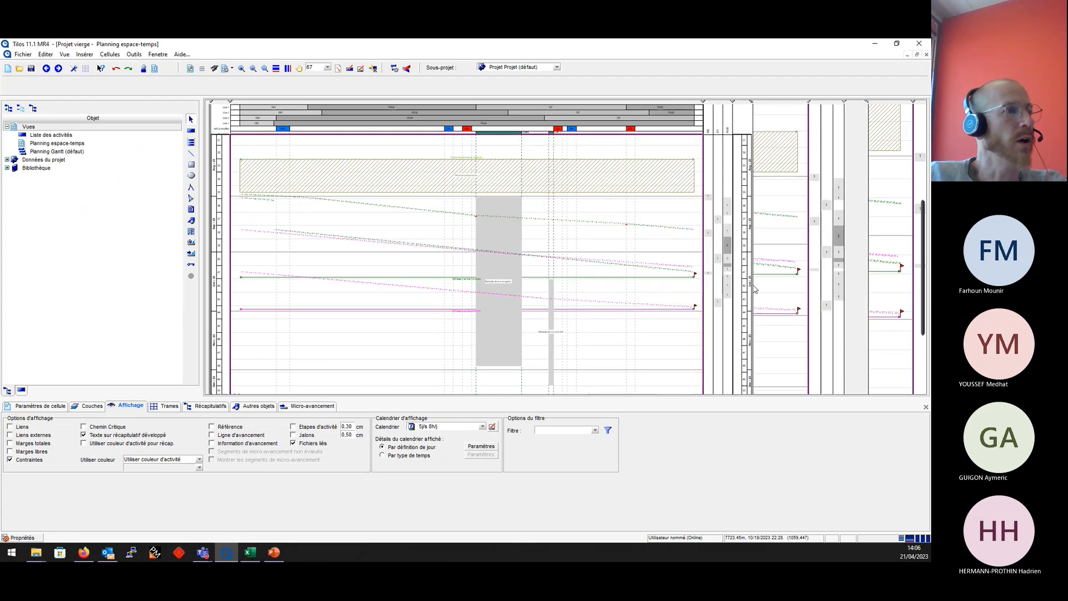
Draw an AdV à déposer activity from about 08/09/2023 to 19/09/2023, between about 1 550 and 1 800 m.
scroll(755, 289, "down", 3)
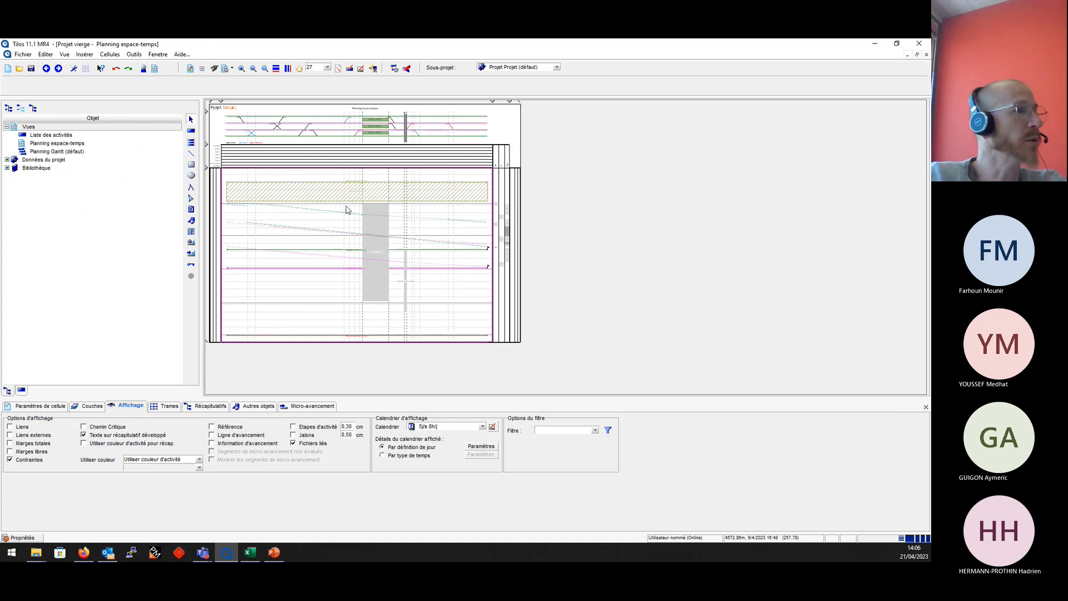
scroll(348, 210, "up", 3)
scroll(471, 396, "left", 3)
scroll(632, 221, "up", 3)
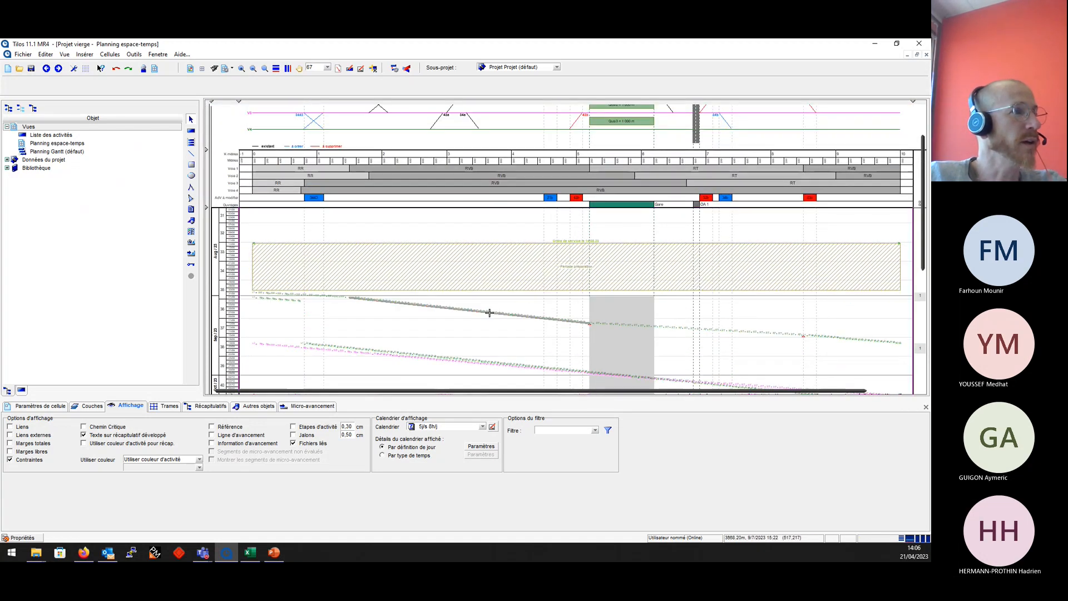
scroll(484, 323, "up", 2)
left_click(191, 132)
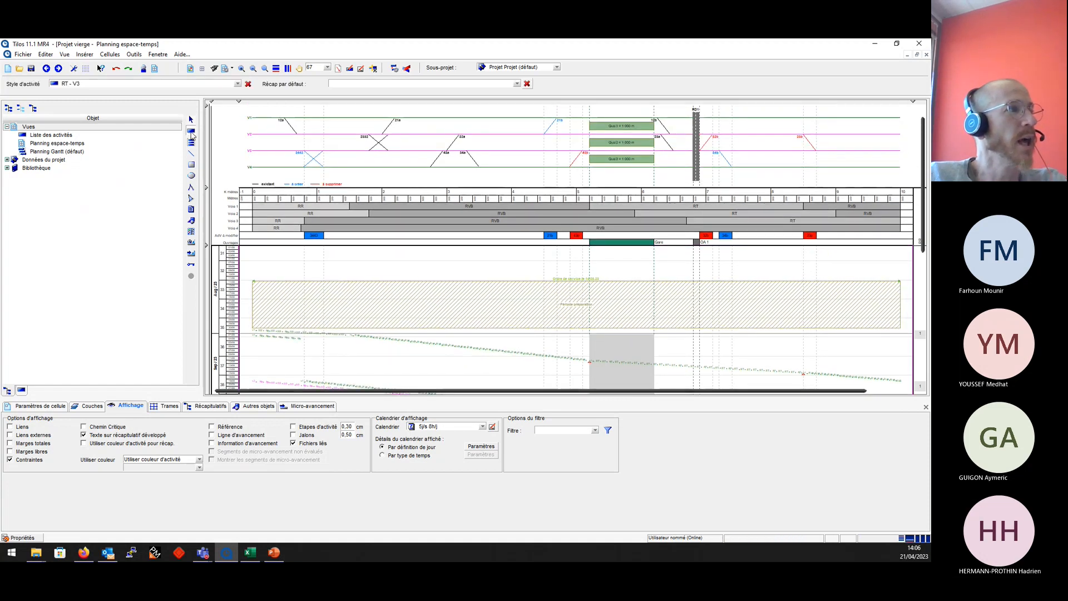
left_click(238, 84)
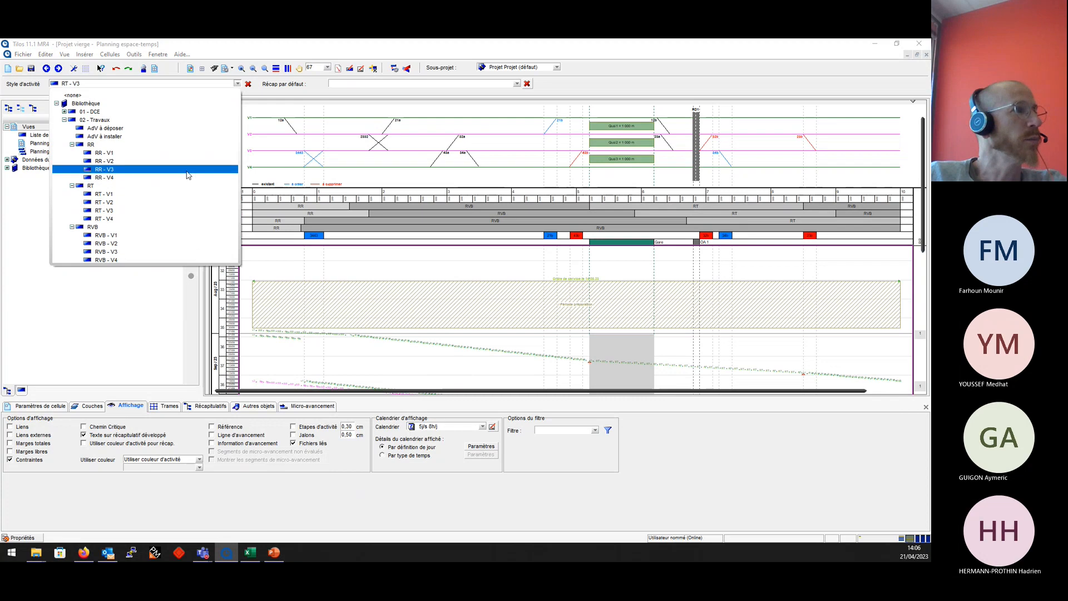
left_click(134, 128)
scroll(342, 258, "down", 3)
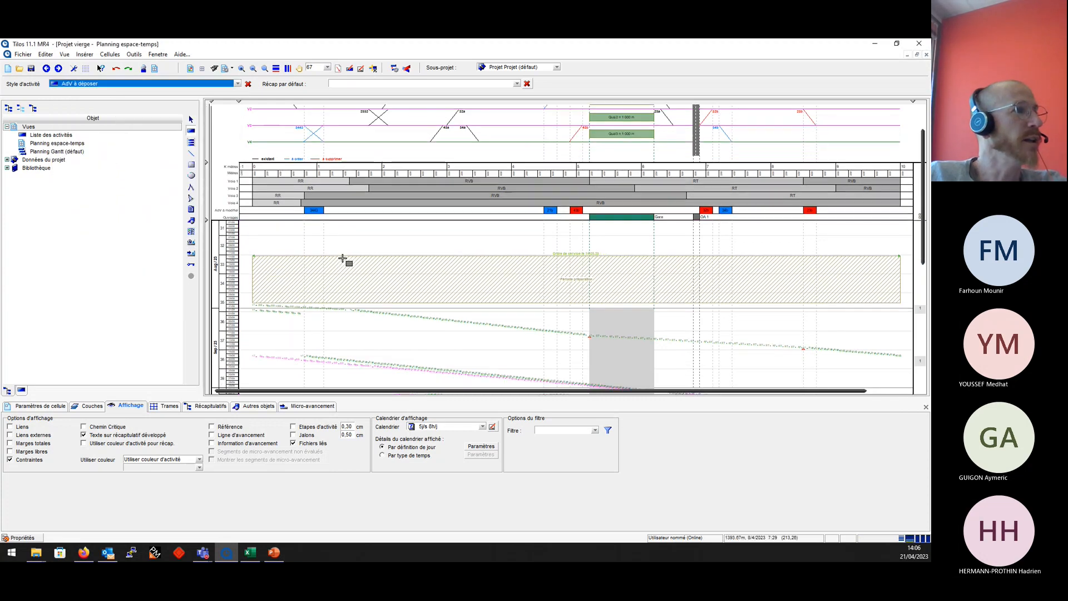
scroll(343, 259, "down", 1)
left_click_drag(353, 304, 369, 331)
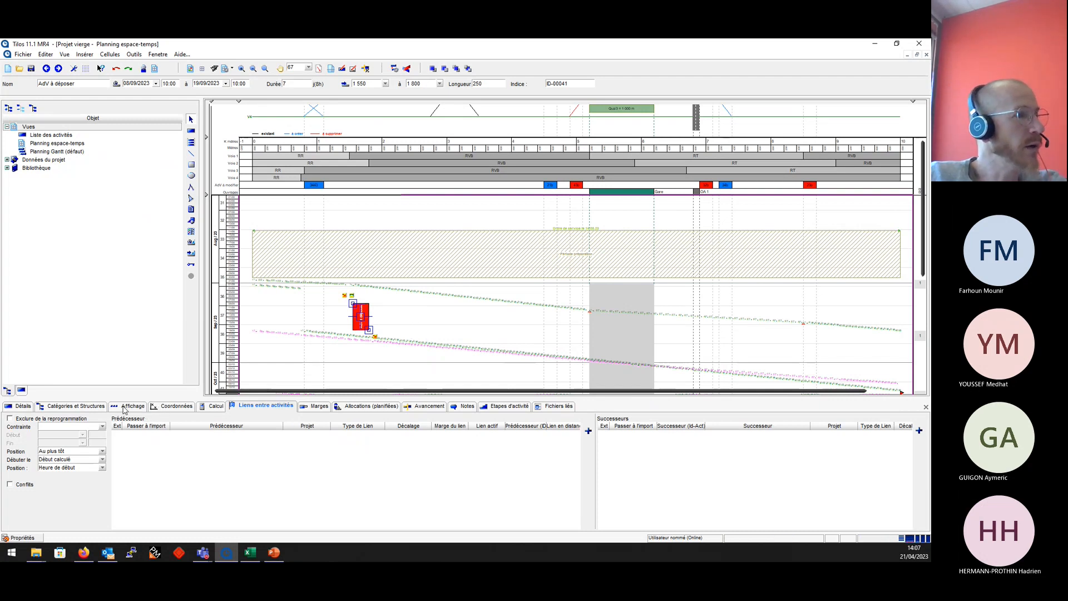
Assign the new AdV à déposer activity to turnout sector 43b in its coordinates.
left_click(173, 405)
left_click(323, 426)
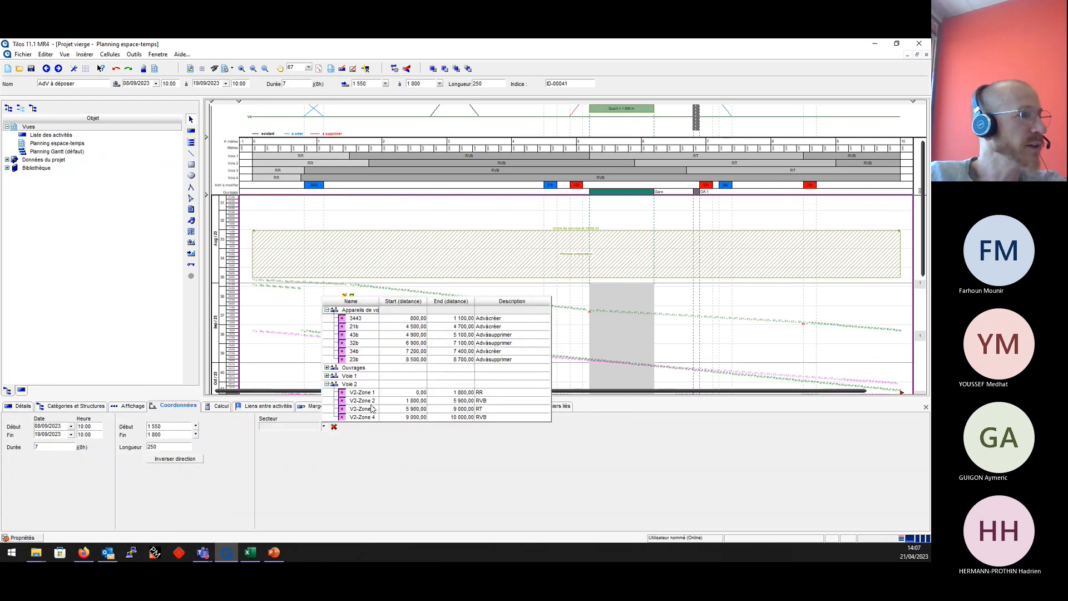
left_click(498, 336)
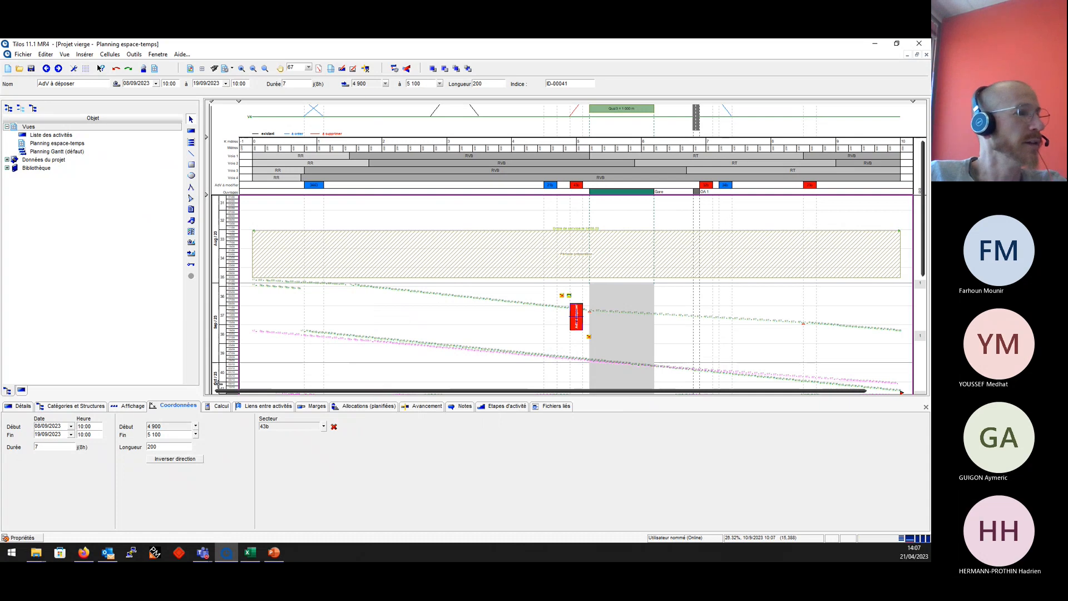
Add an AdV à déposer activity from about 11/09/2023 to 22/09/2023 and assign it to sector 32b.
left_click(191, 130)
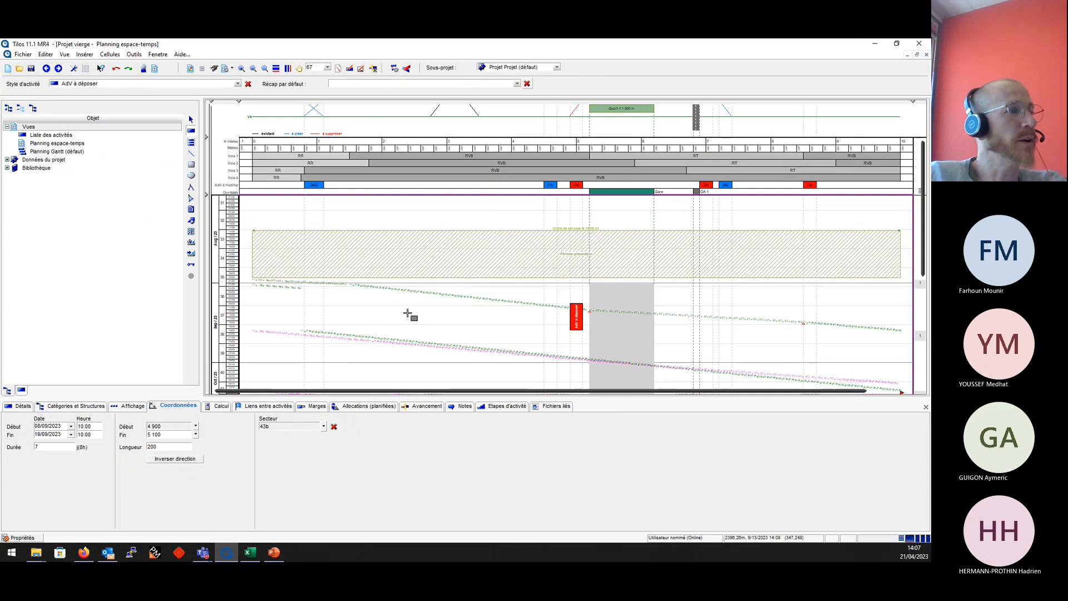
left_click(424, 326)
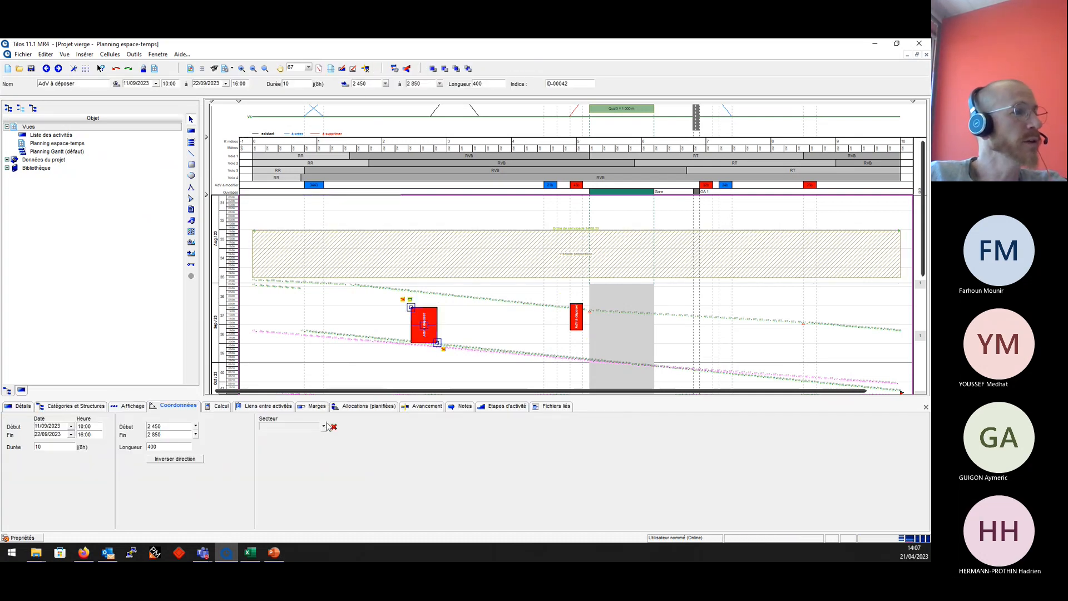
left_click(323, 427)
left_click(508, 343)
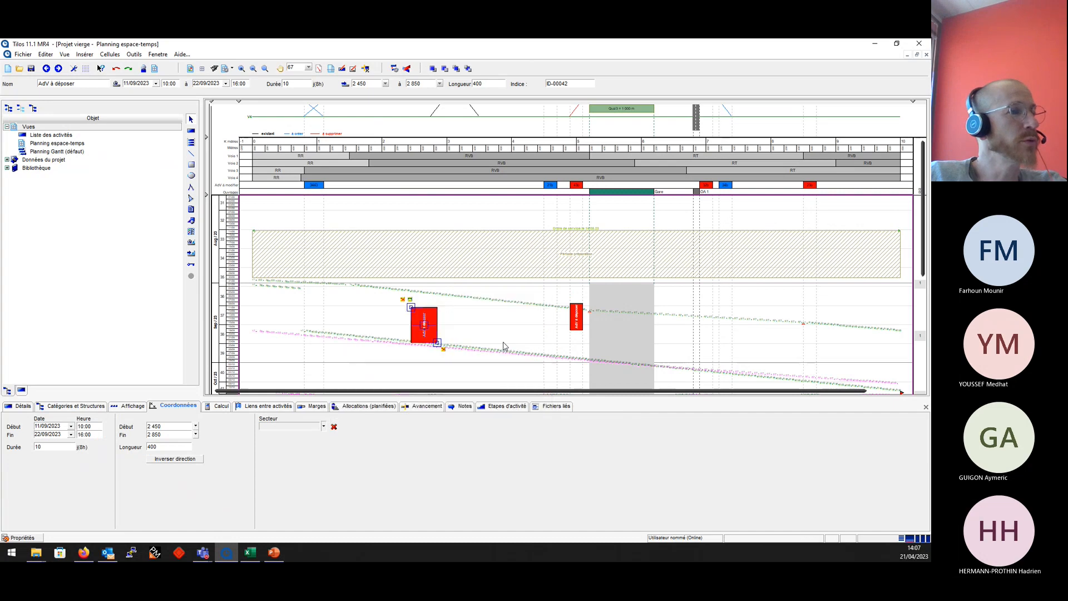
Add an AdV à déposer activity from about 07/09/2023 to 19/09/2023 and assign it to sector 23b.
left_click(191, 131)
left_click(410, 332)
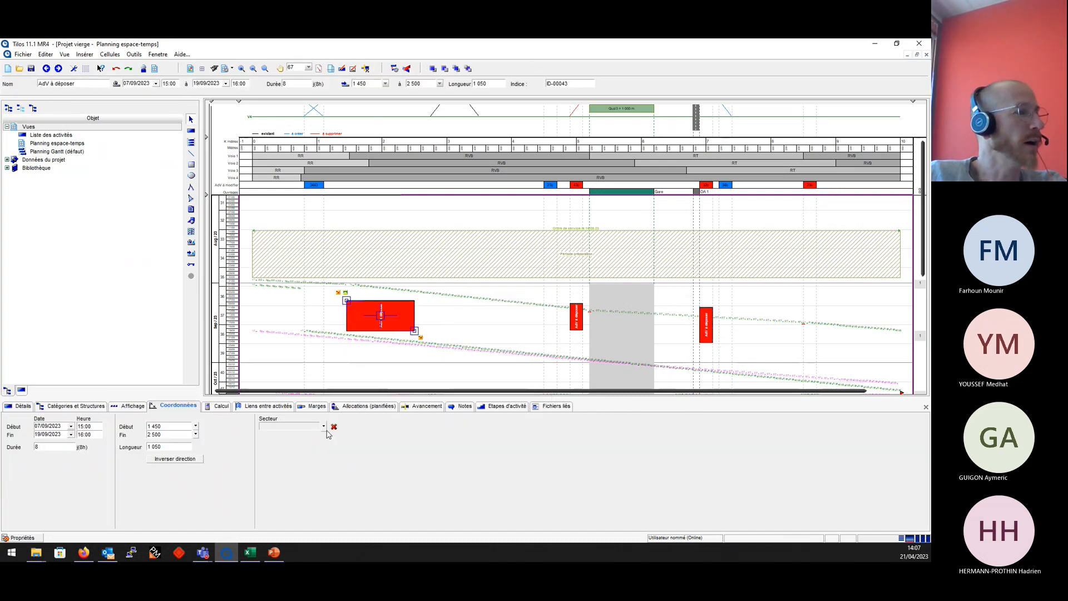
left_click(323, 426)
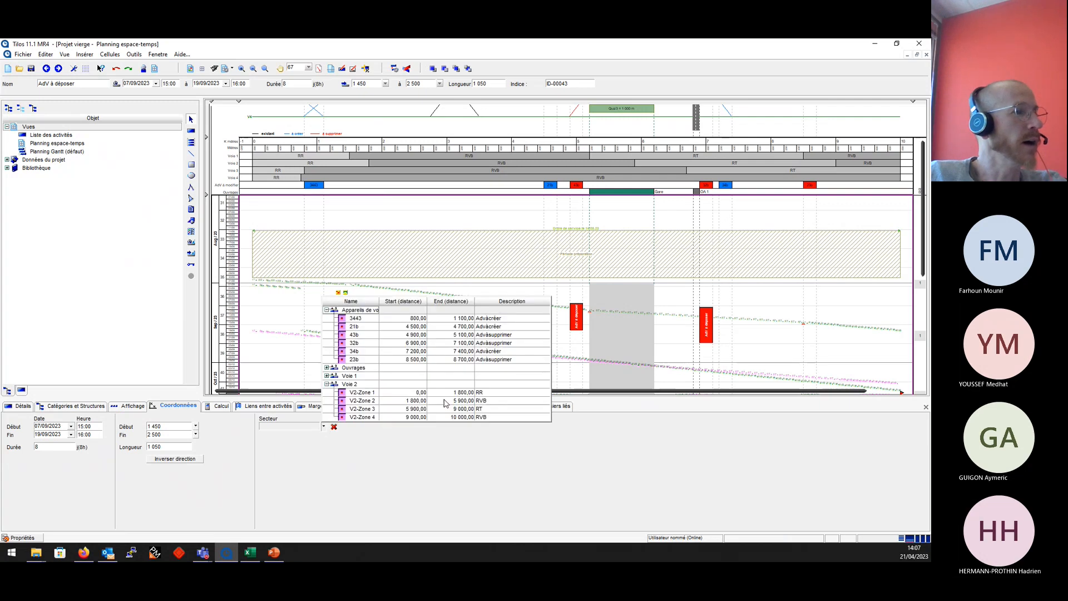
left_click(509, 361)
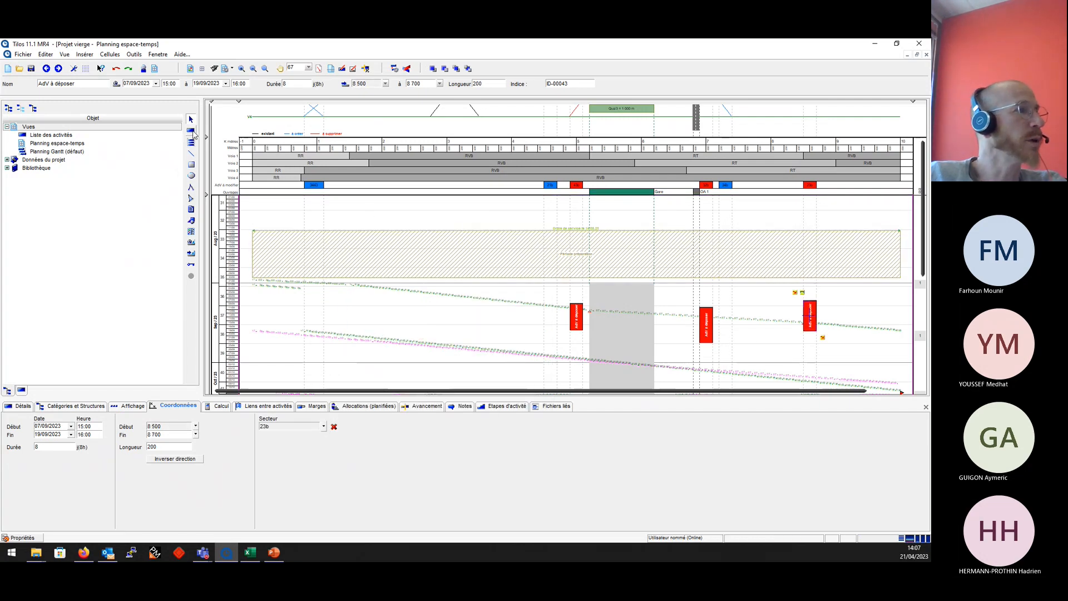
Add an AdV à installer activity from about 11/09/2023 to 20/09/2023 and assign it to sector 3443.
left_click(191, 132)
left_click(237, 83)
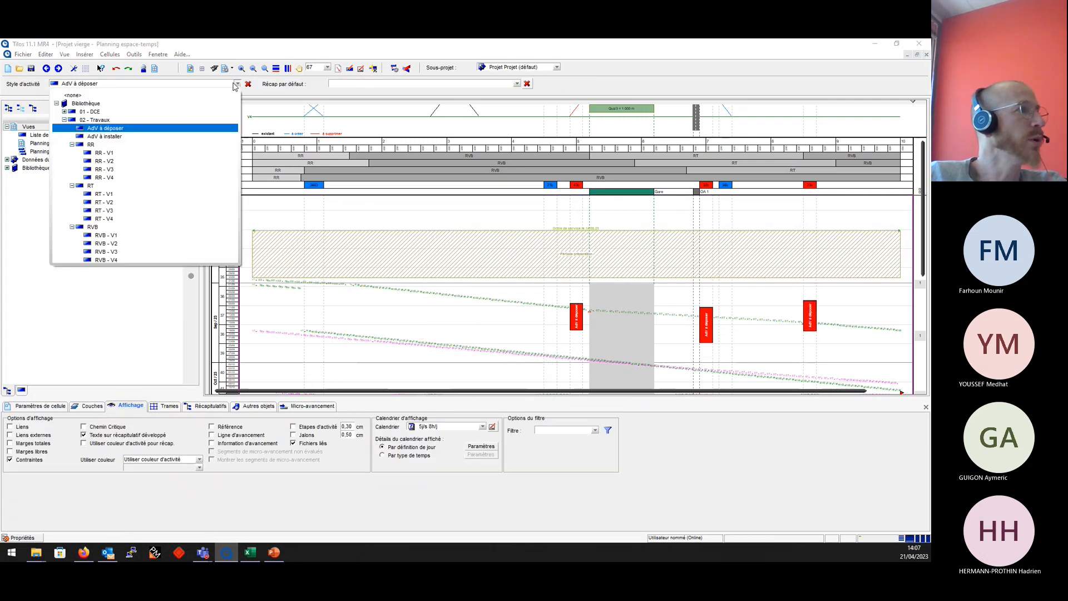
left_click(156, 135)
left_click_drag(424, 307, 459, 335)
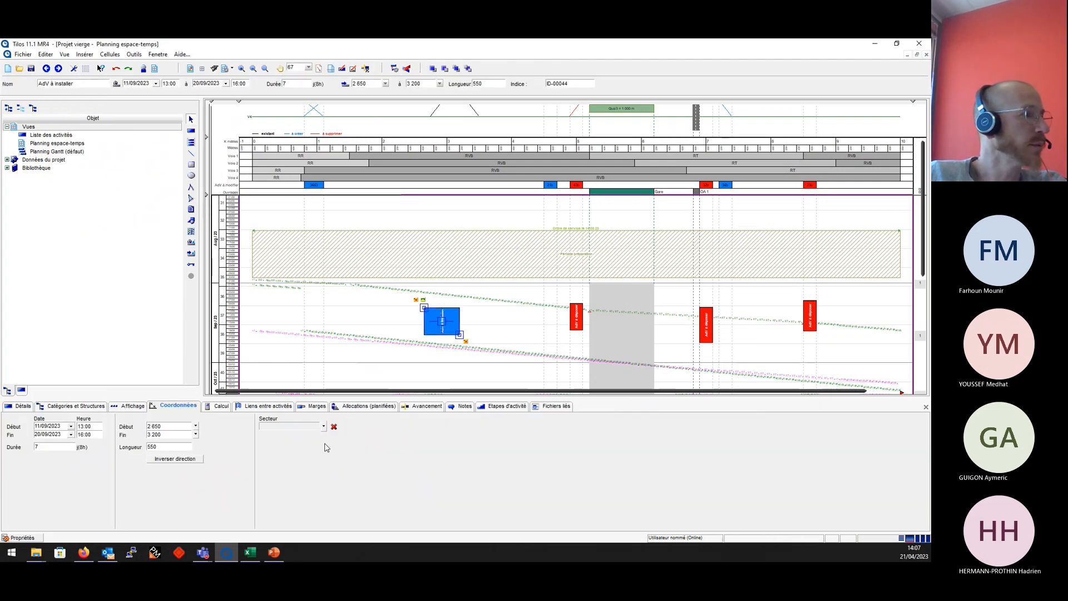
left_click(324, 426)
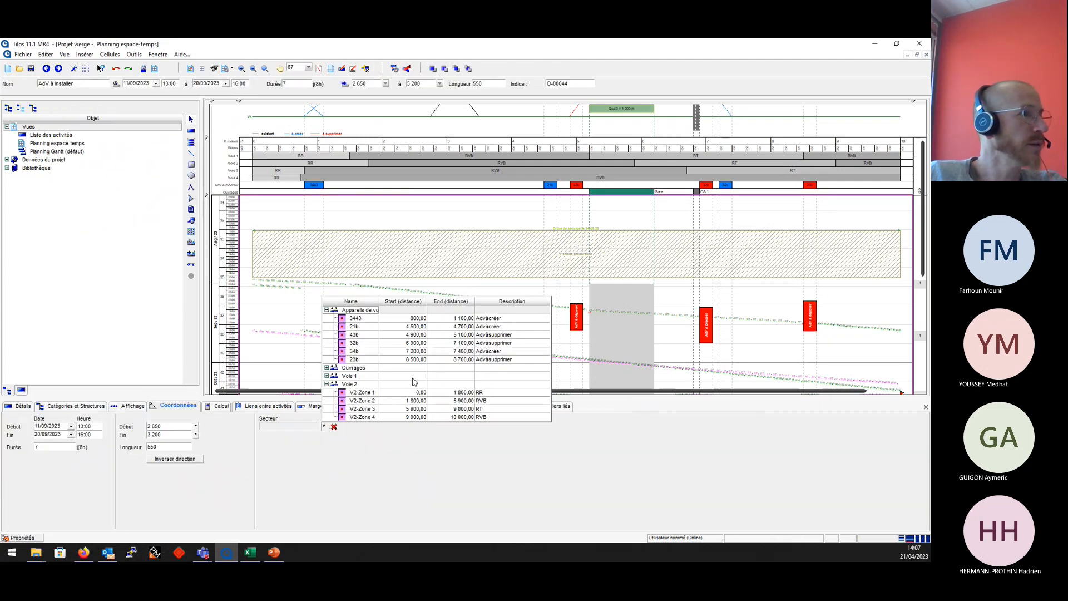
left_click(490, 318)
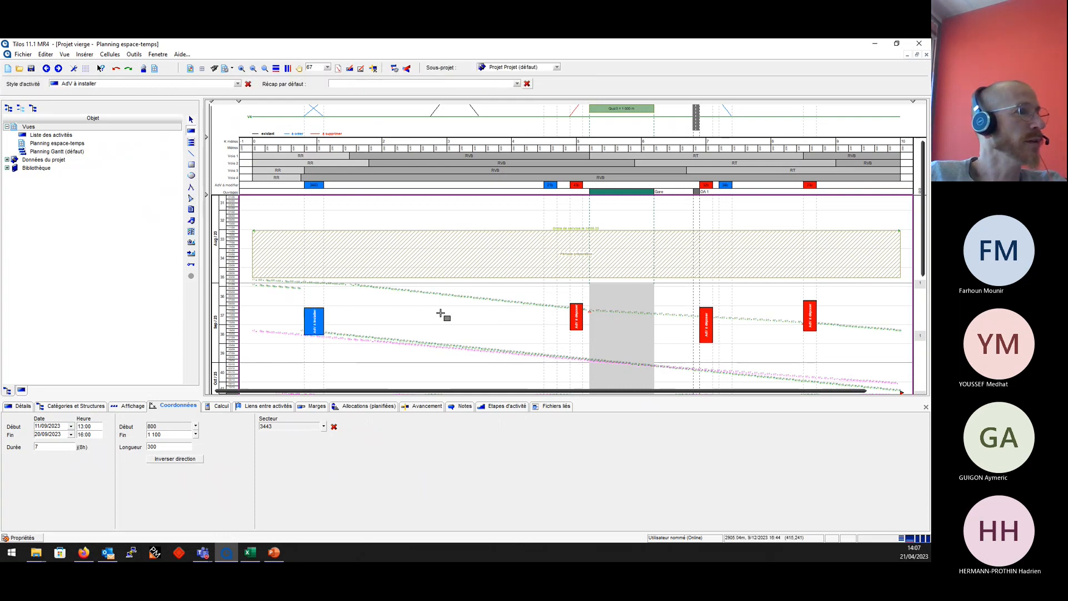
Add an AdV à installer activity from about 12/09/2023 to 27/09/2023 and assign it to sector 21b.
left_click_drag(440, 310, 476, 354)
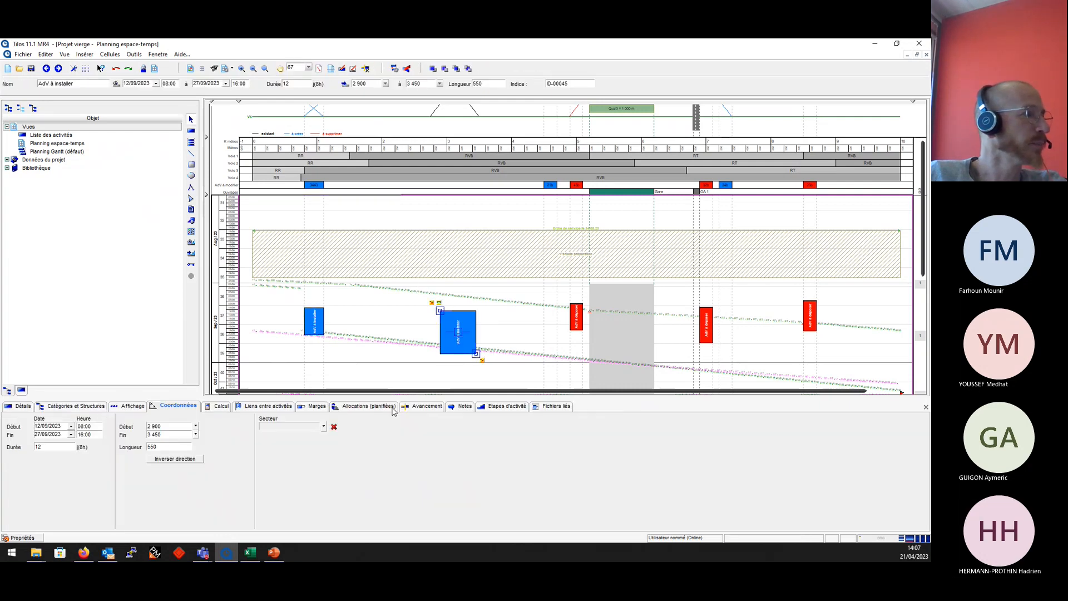
left_click(324, 427)
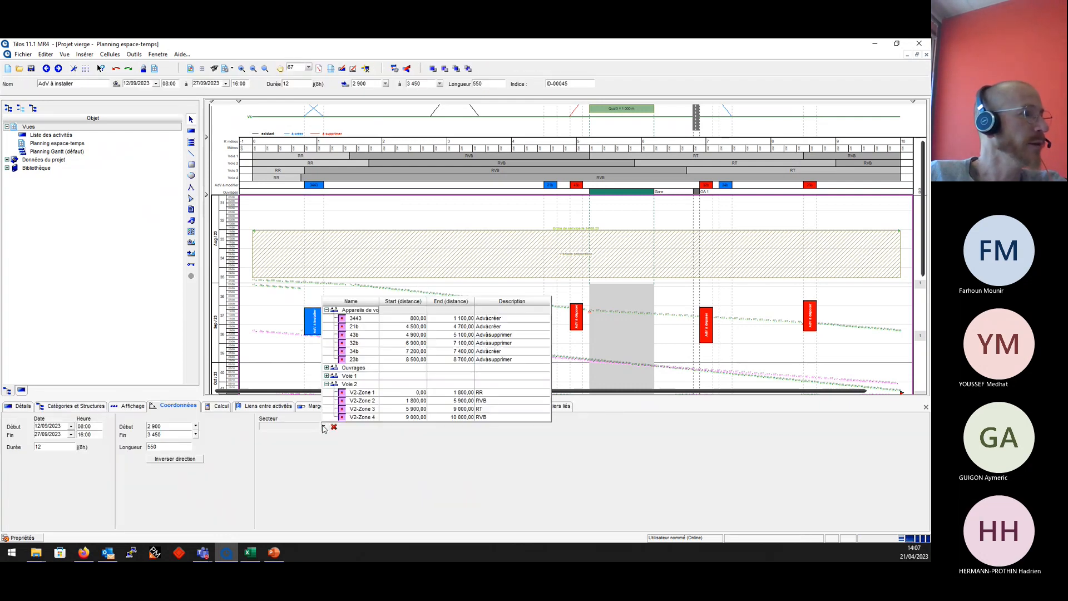
left_click(494, 327)
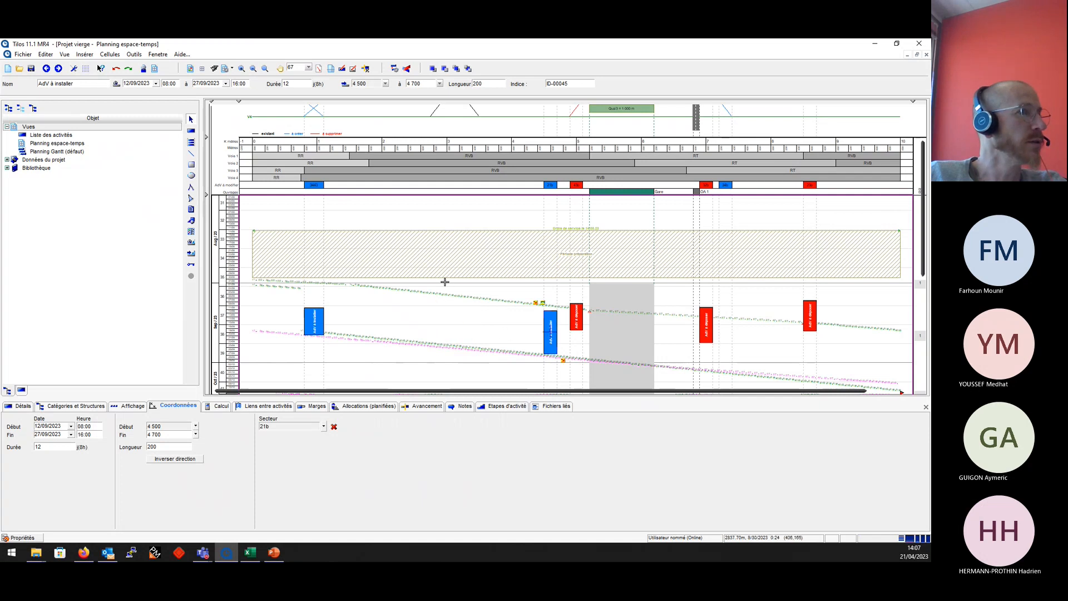
Add an AdV à installer activity from about 12/09/2023 to 25/09/2023 and assign it to sector 34b.
left_click(399, 193)
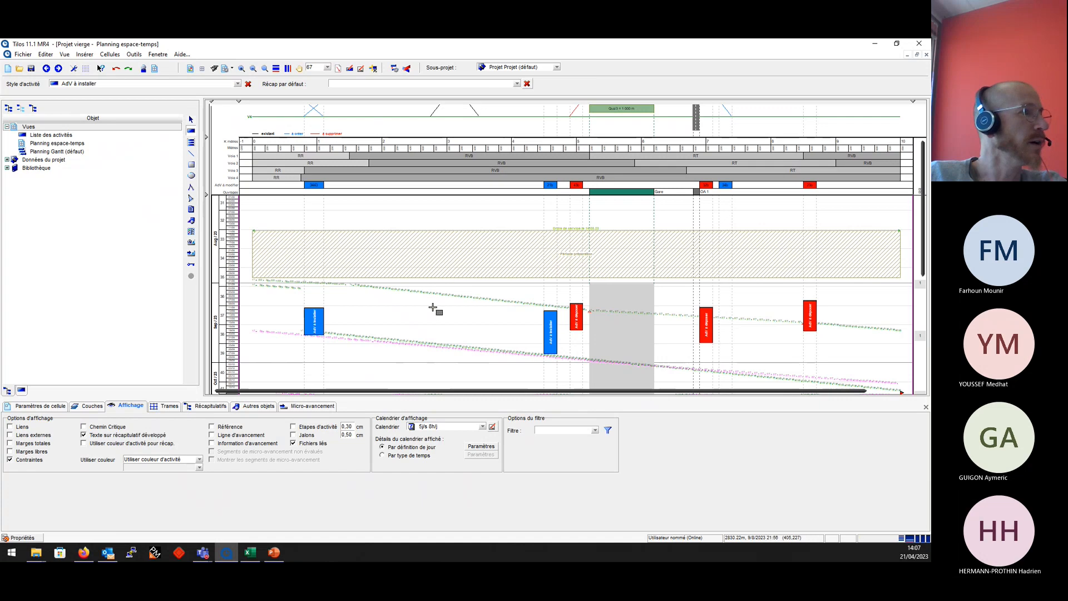
left_click_drag(433, 309, 459, 346)
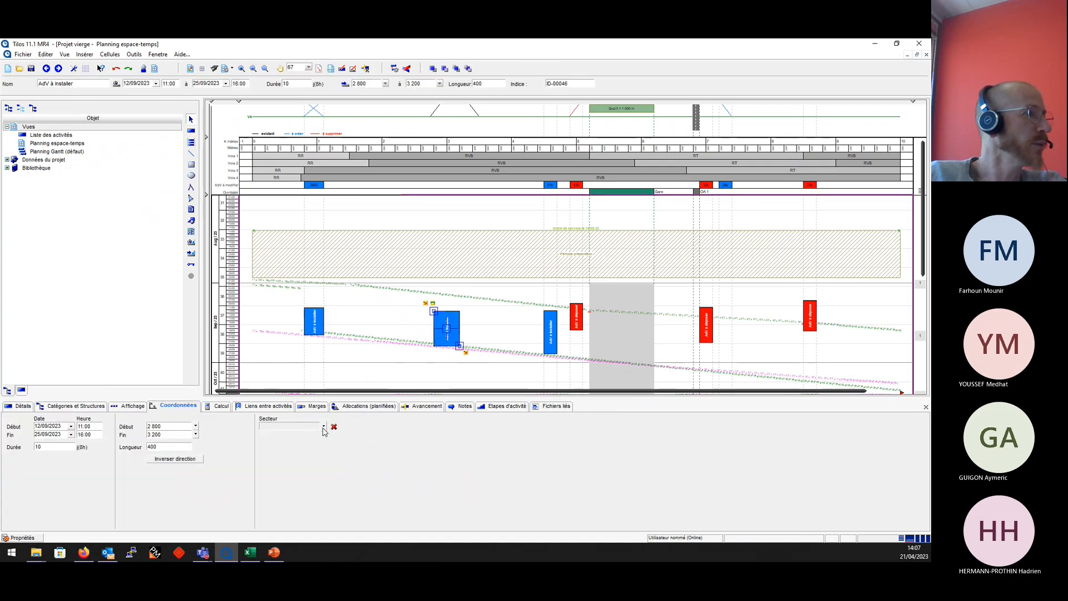
left_click(324, 427)
left_click(492, 357)
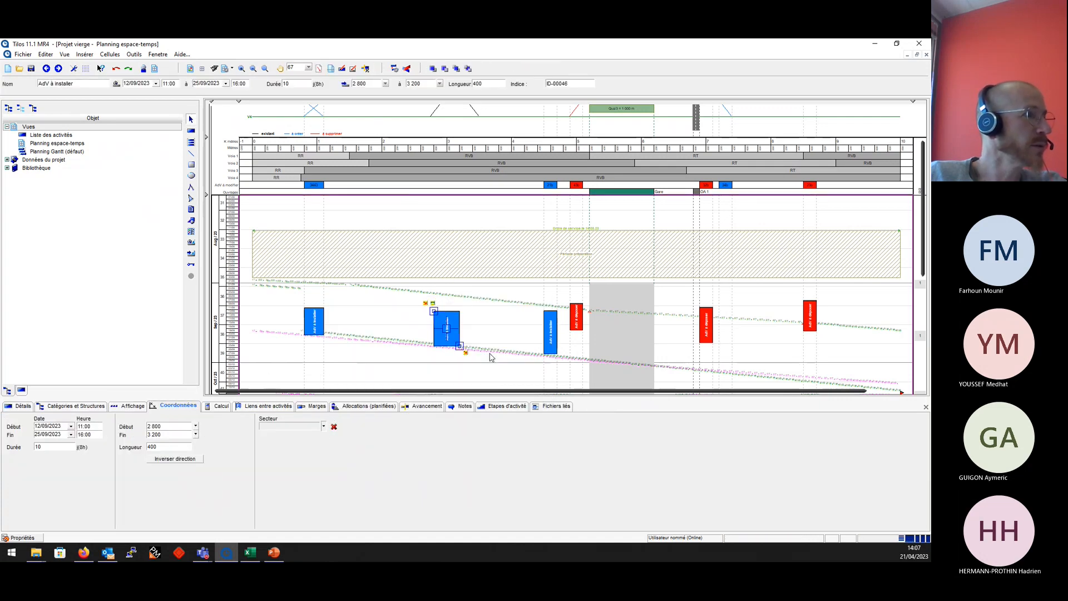
left_click_drag(451, 345, 729, 348)
left_click(783, 360)
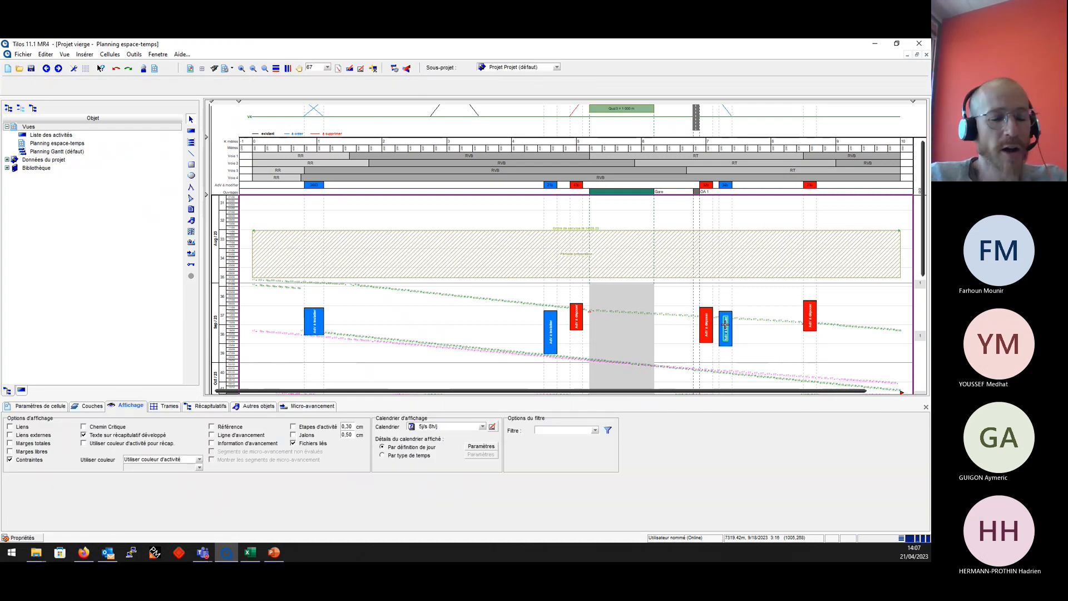
Select all six turnout activities together: the three AdV à installer and the three AdV à déposer.
scroll(545, 347, "up", 3)
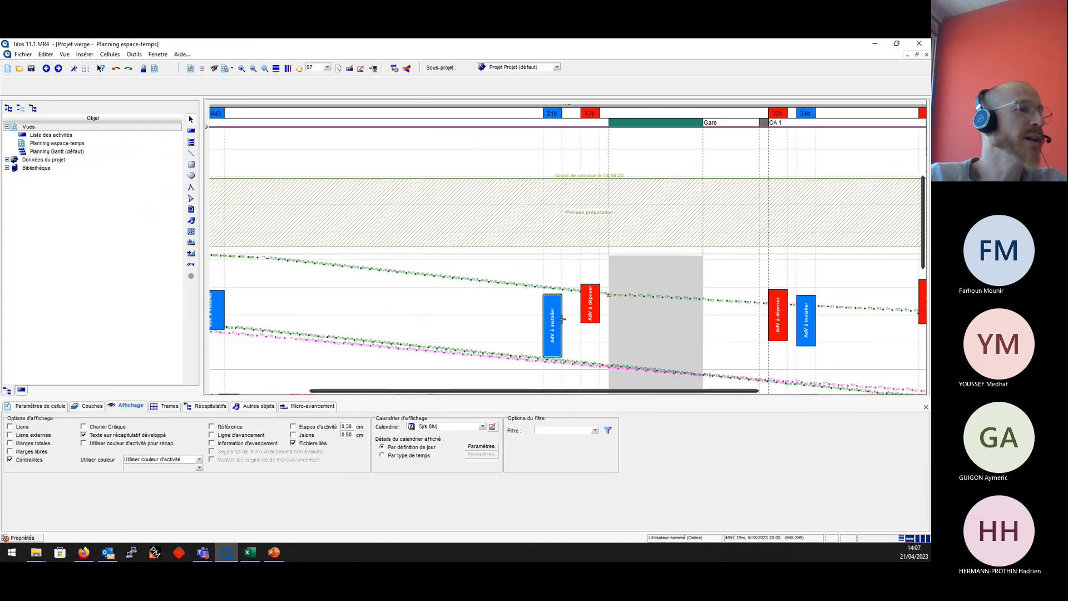
scroll(638, 368, "down", 3)
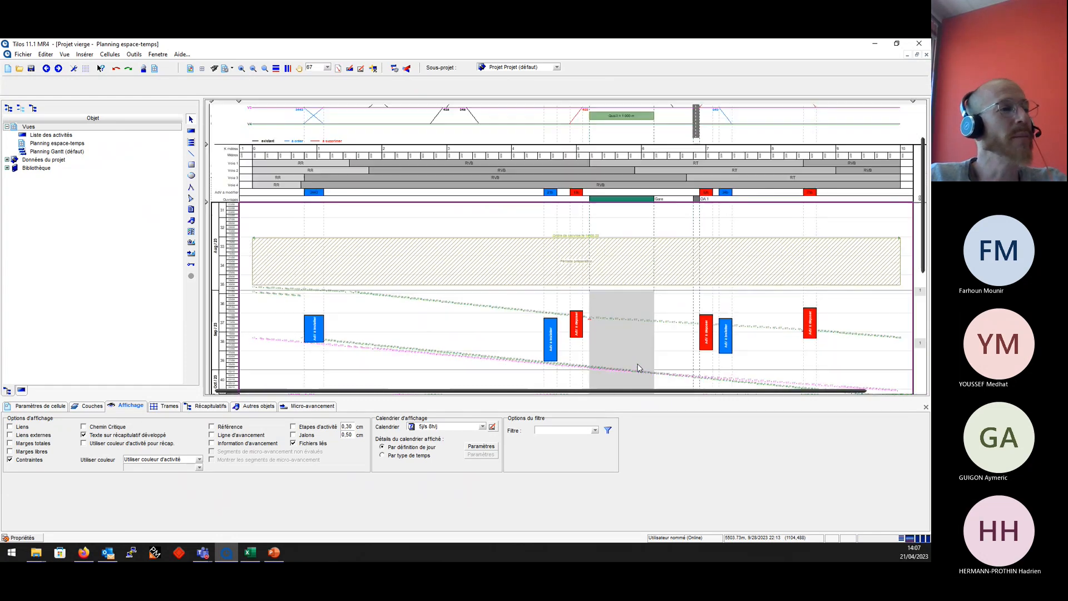
scroll(318, 319, "up", 3)
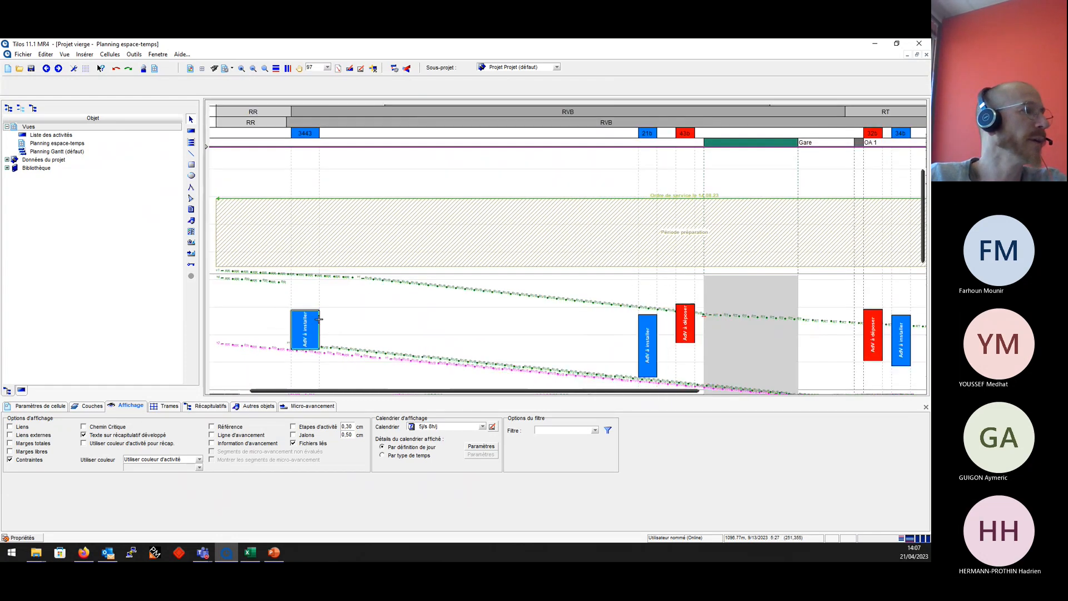
left_click(312, 328)
left_click(647, 344, "shift")
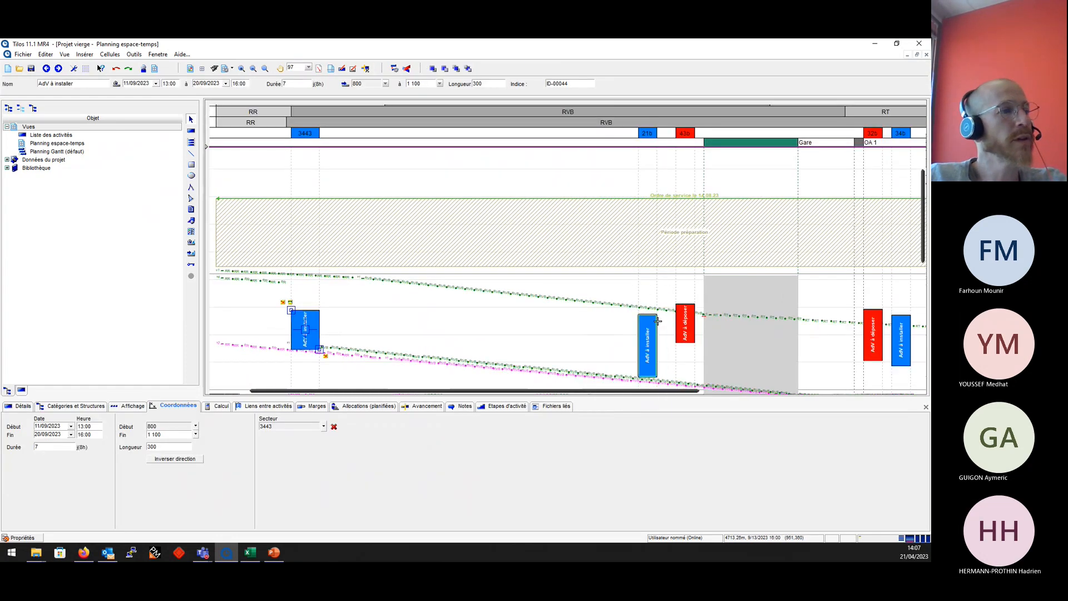
left_click(692, 306, "shift")
left_click(872, 318, "shift")
left_click(901, 340, "shift")
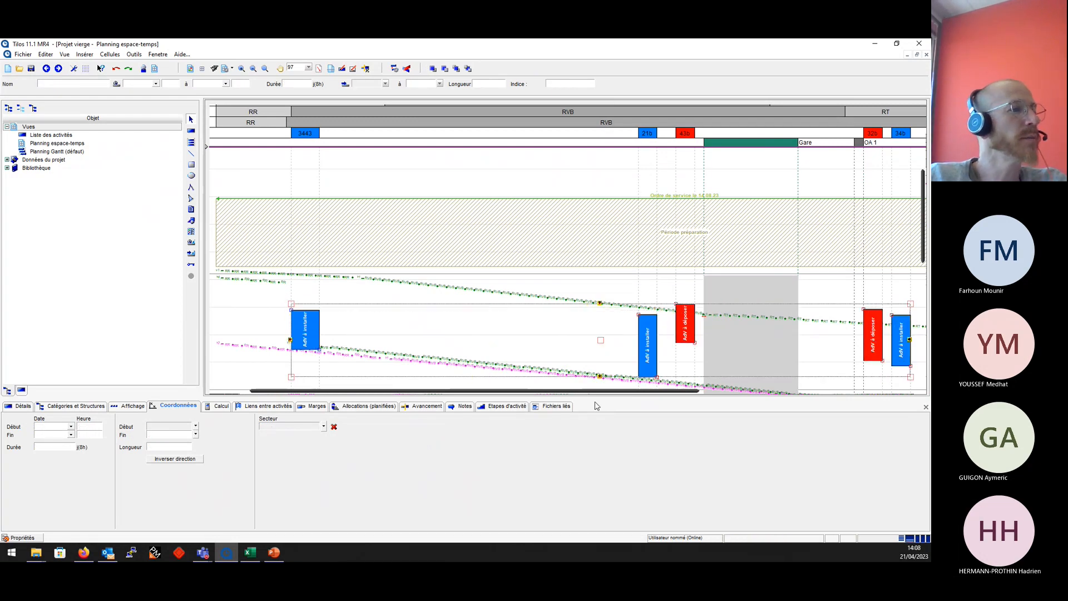
scroll(790, 314, "right", 10)
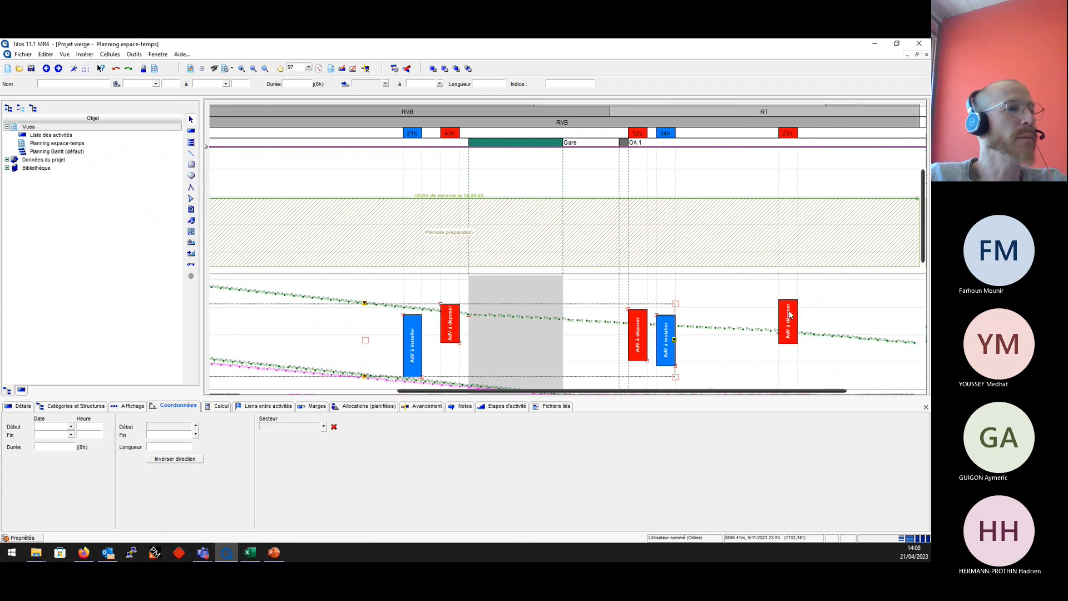
left_click(789, 314, "shift")
scroll(715, 327, "down", 1)
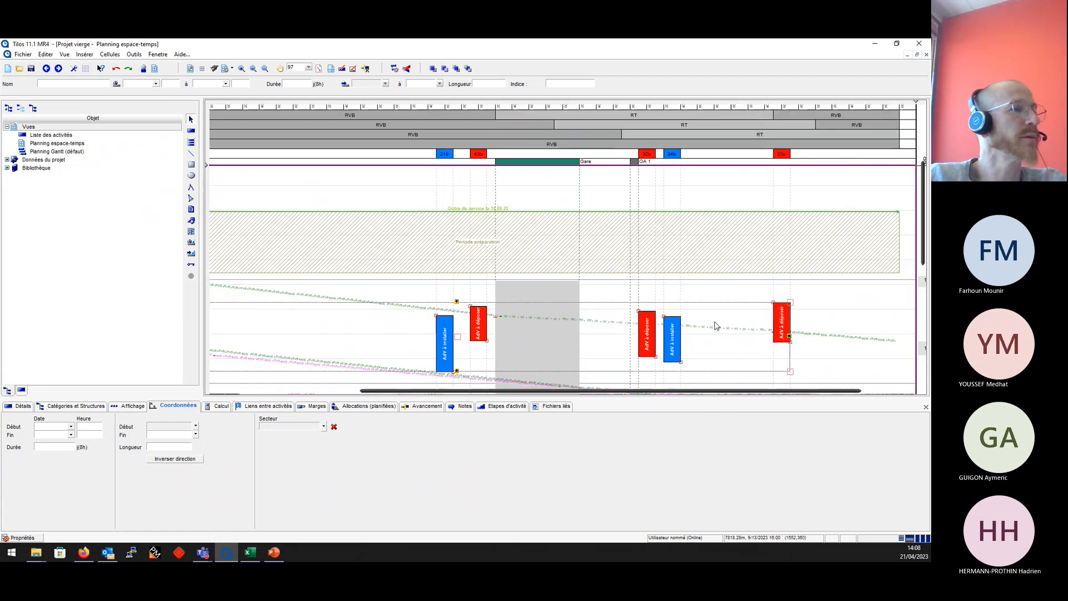
scroll(715, 326, "down", 2)
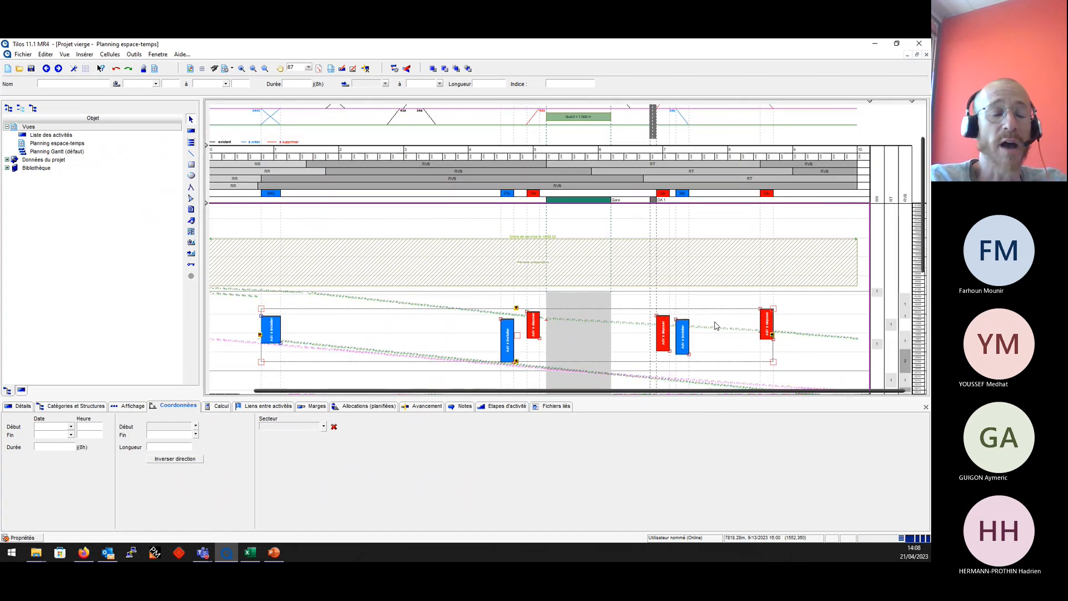
Start a global replacement of activity data for all selected activities and delete the existing replacement definitions.
key("F10")
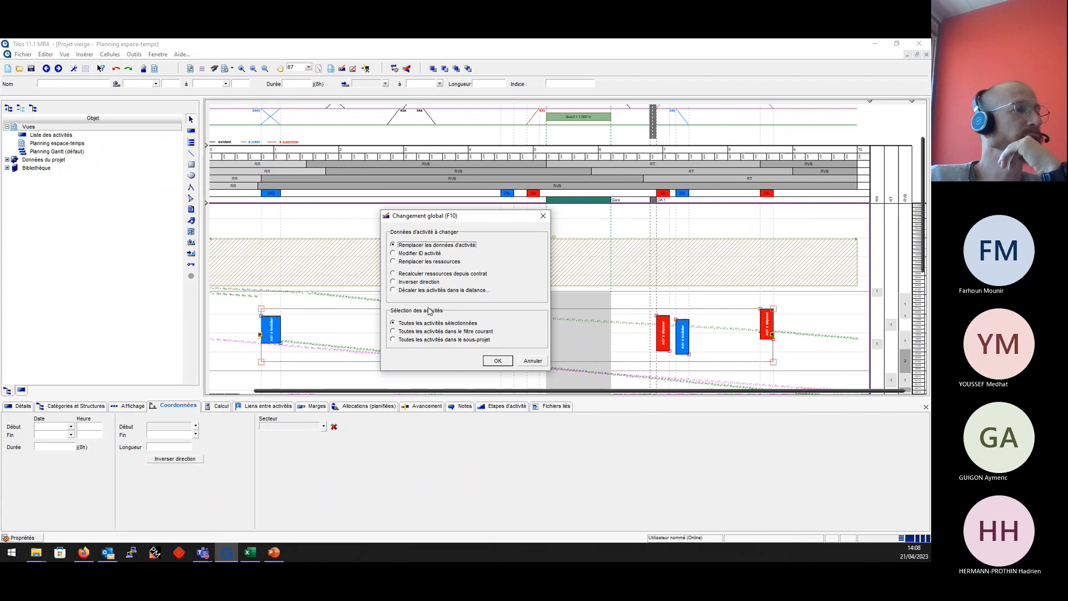
left_click(498, 361)
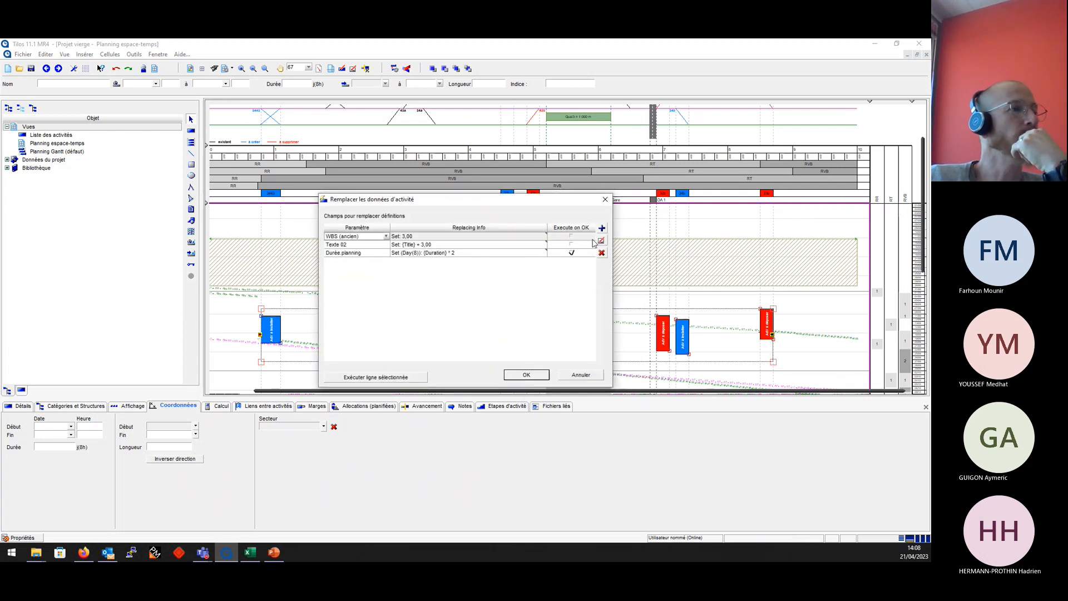
left_click(601, 253)
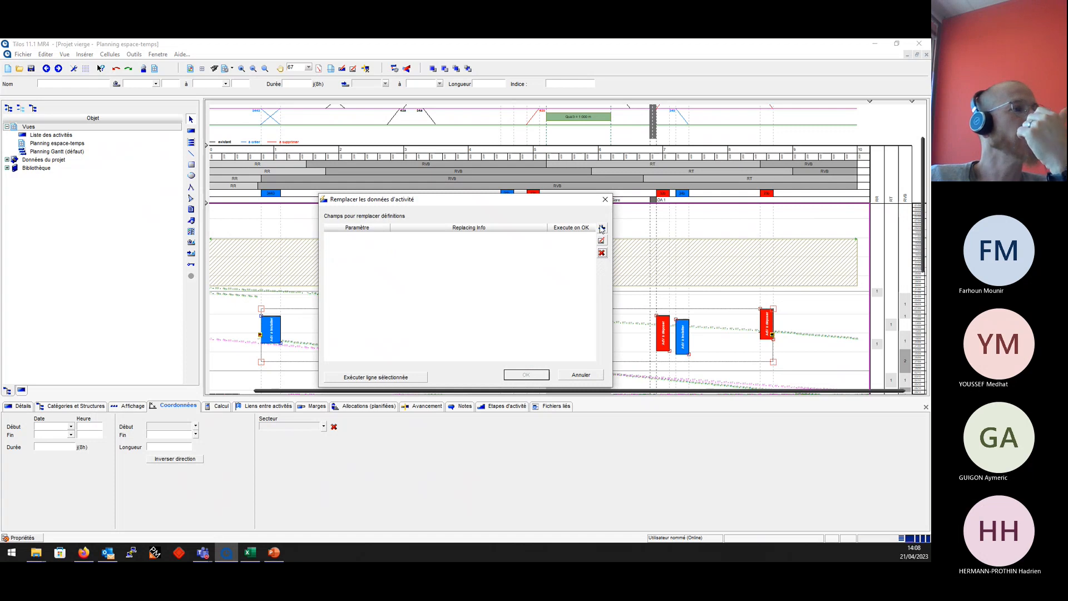
Add a replacement that sets the Nom field to the Nom de secteur field and execute it on the selected activities.
left_click(602, 228)
left_click(474, 237)
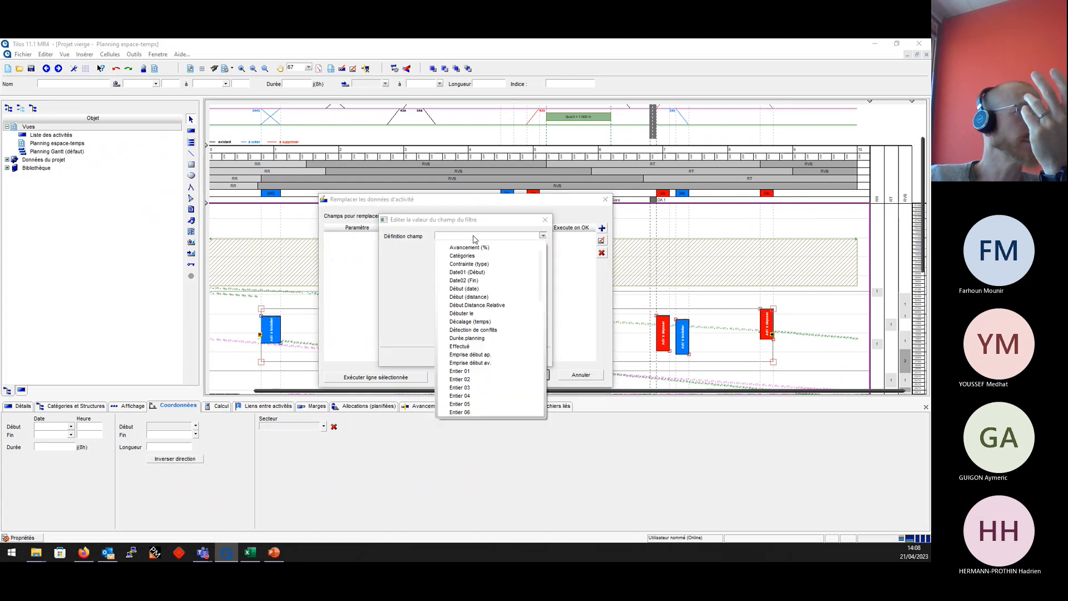
scroll(474, 238, "down", 3)
type("nom")
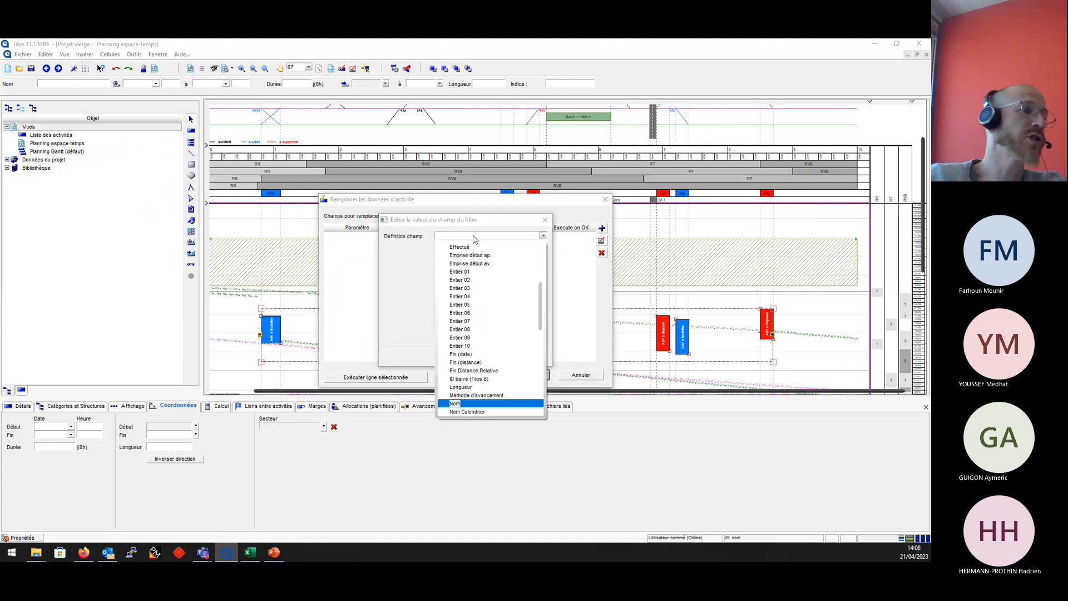
left_click(467, 402)
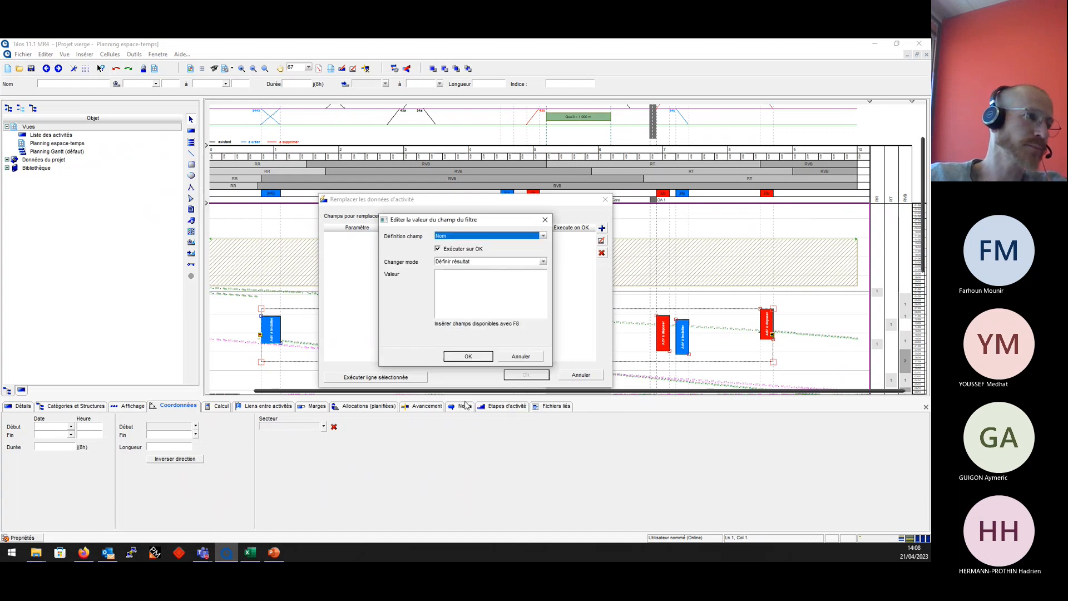
left_click(505, 284)
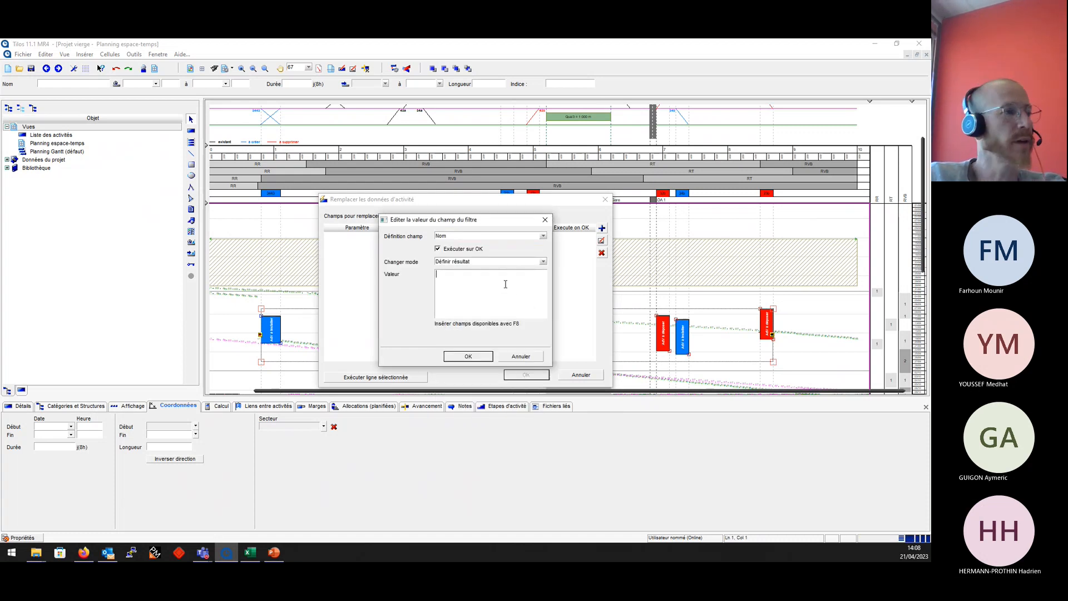
key("F8")
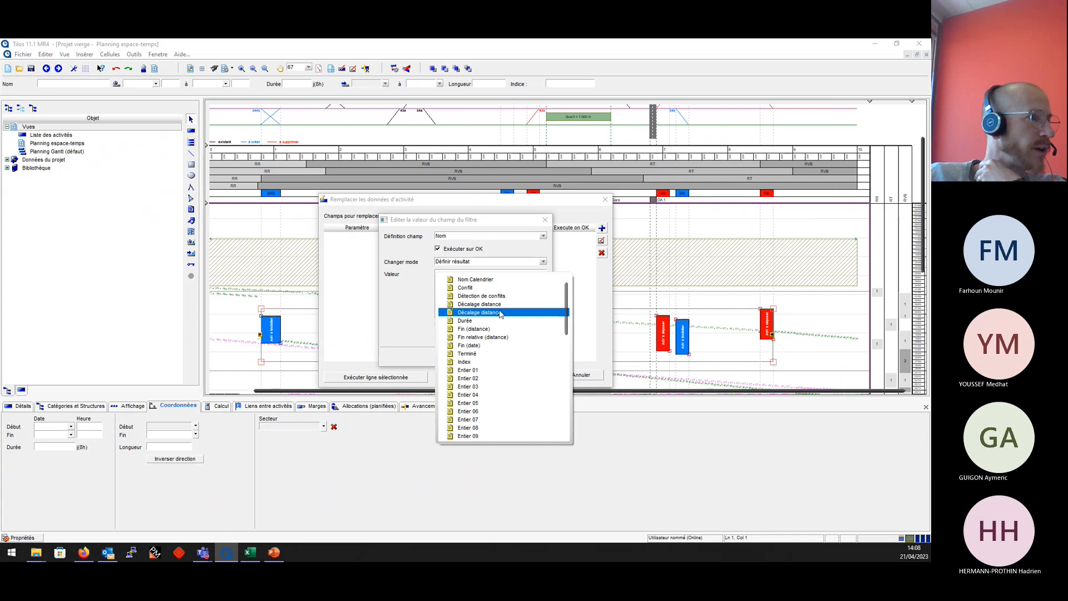
scroll(500, 315, "down", 4)
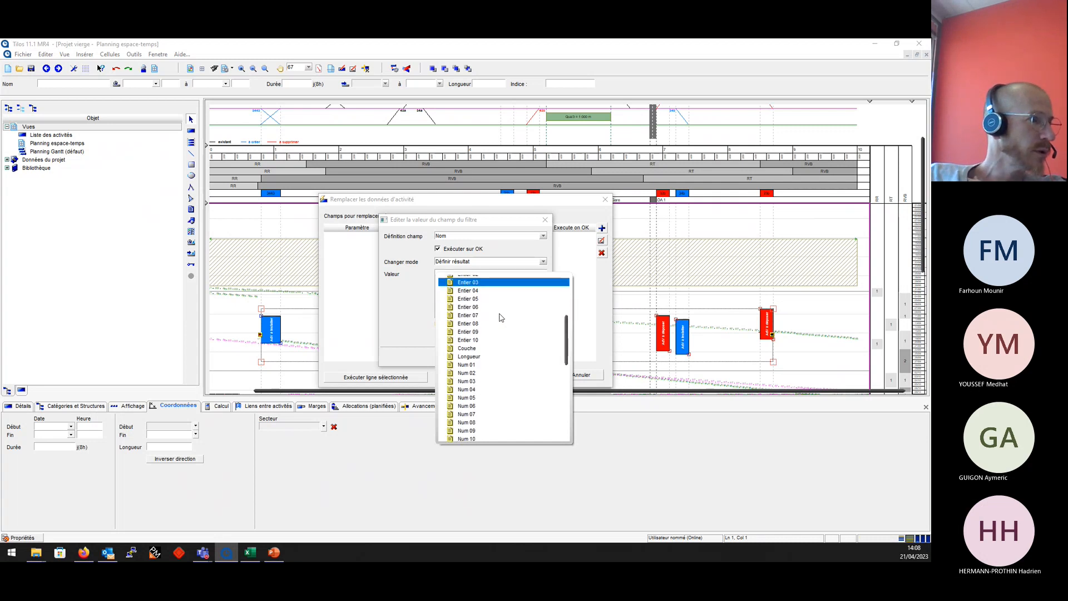
scroll(500, 317, "down", 3)
left_click(496, 384)
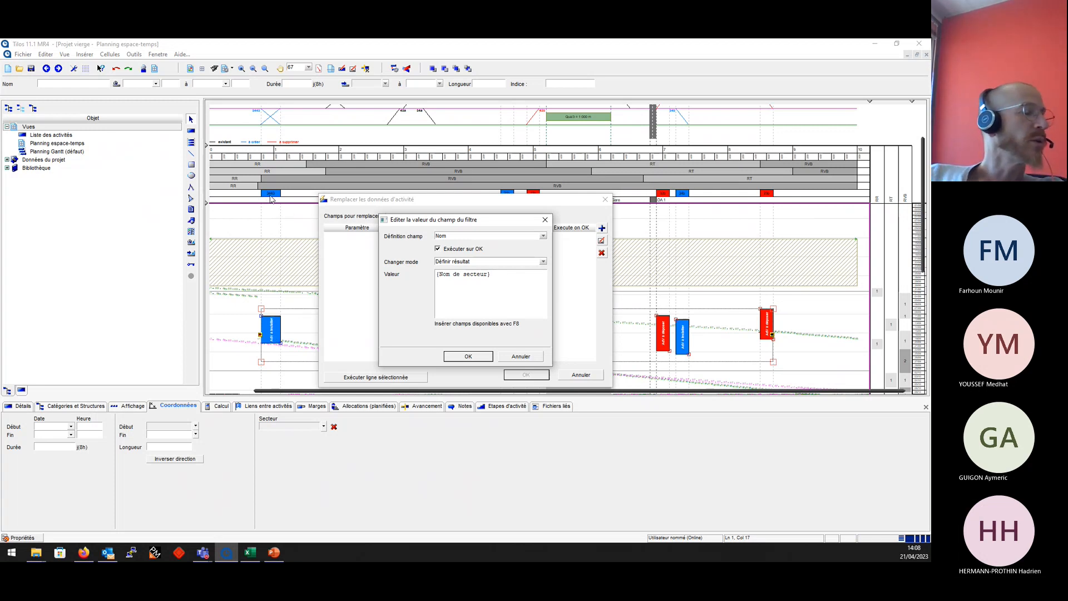
left_click(482, 359)
left_click(529, 377)
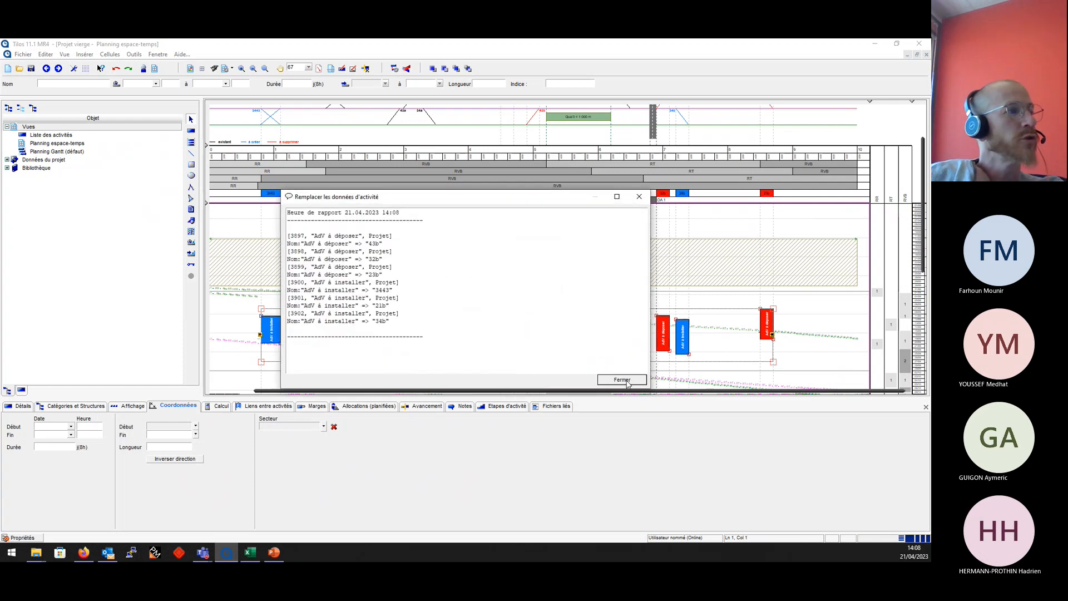
left_click(614, 377)
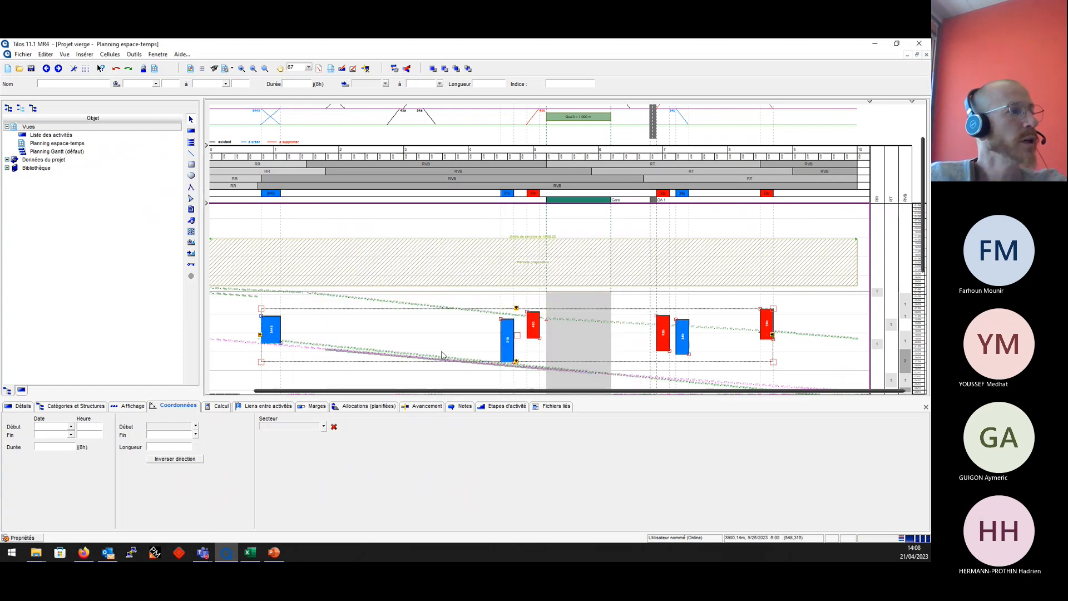
Set the duration of the three blue installation activities 3443, 21b and 34b to 5 days in one change.
left_click(291, 347)
scroll(275, 351, "up", 5)
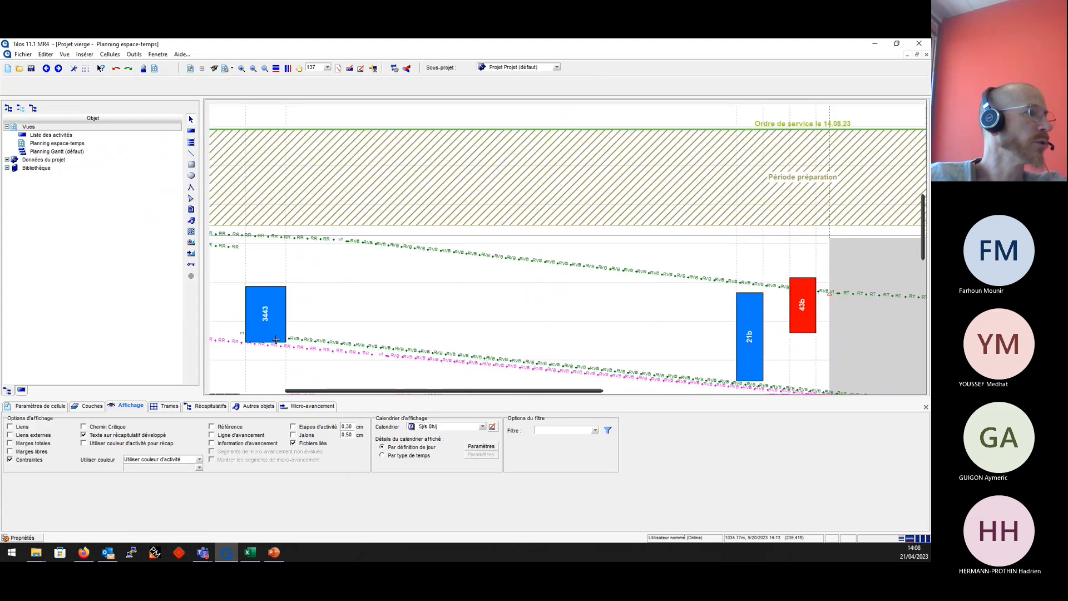
scroll(629, 310, "down", 6)
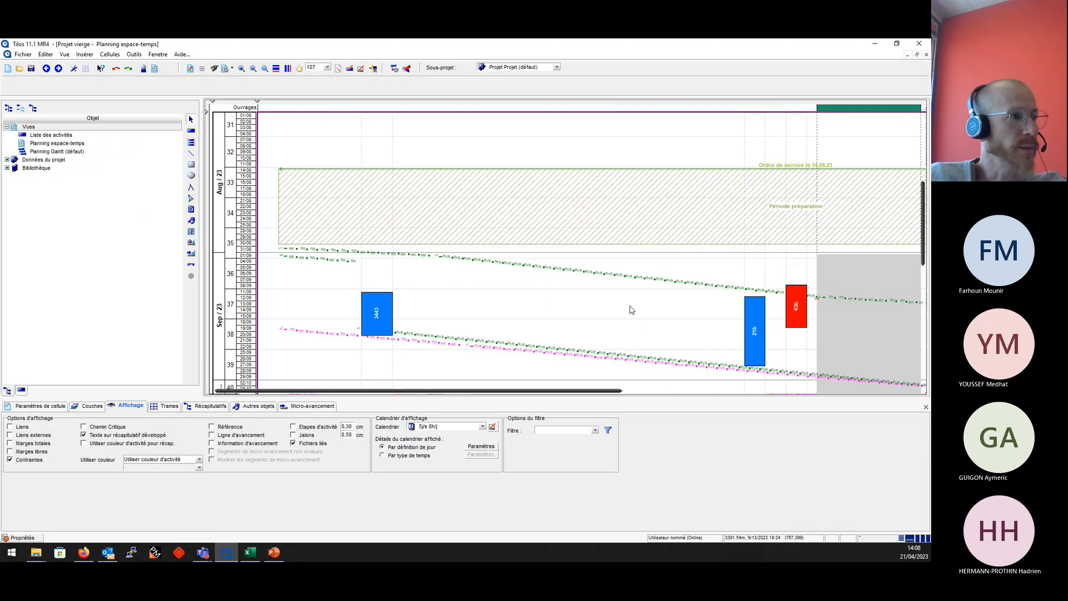
left_click(299, 313)
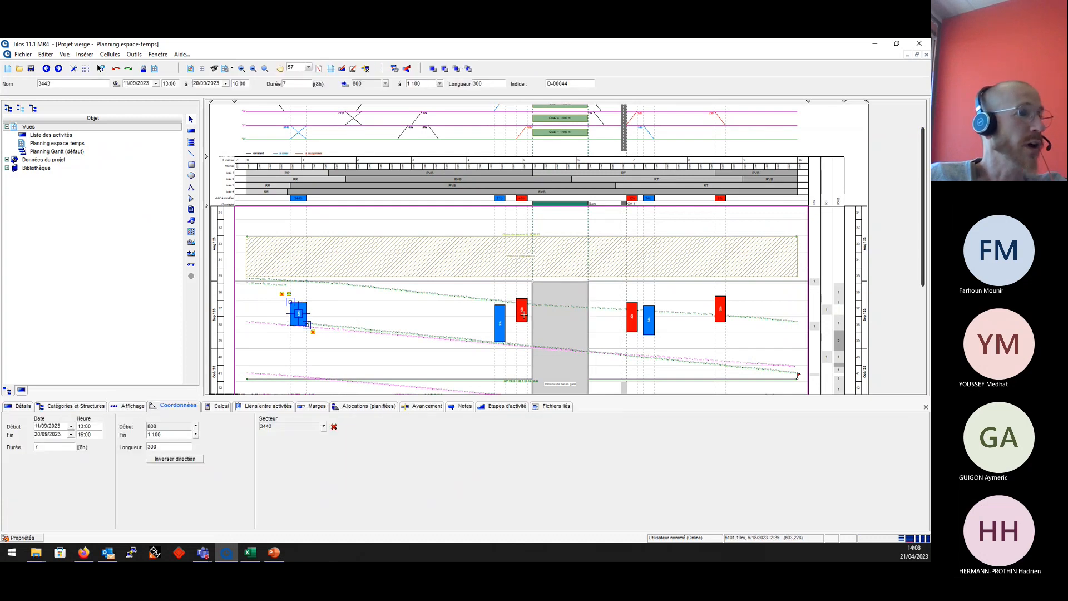
left_click(499, 323, "ctrl")
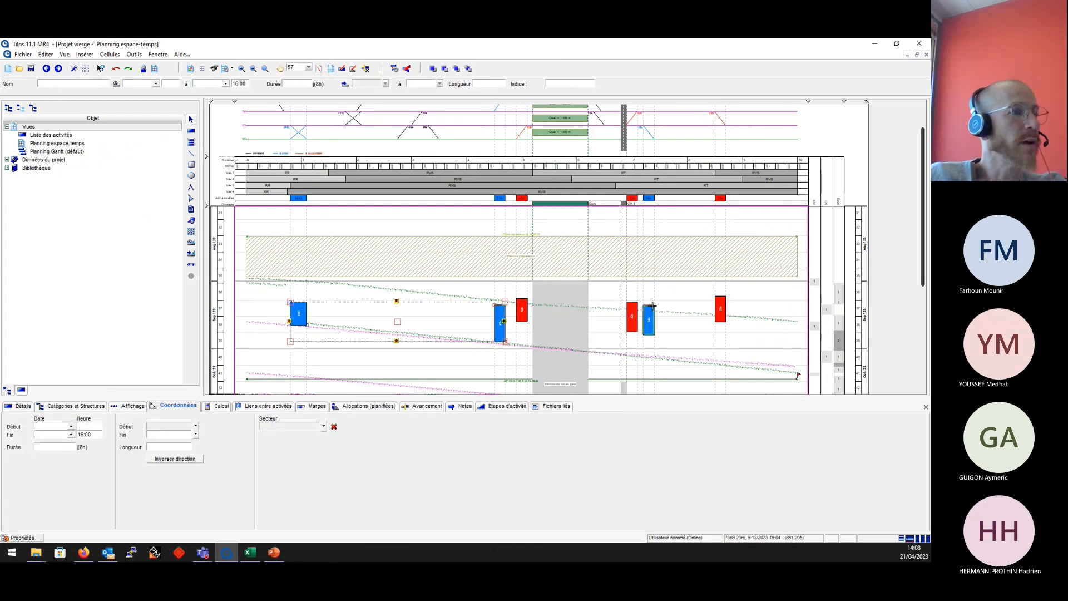
left_click(647, 312, "ctrl")
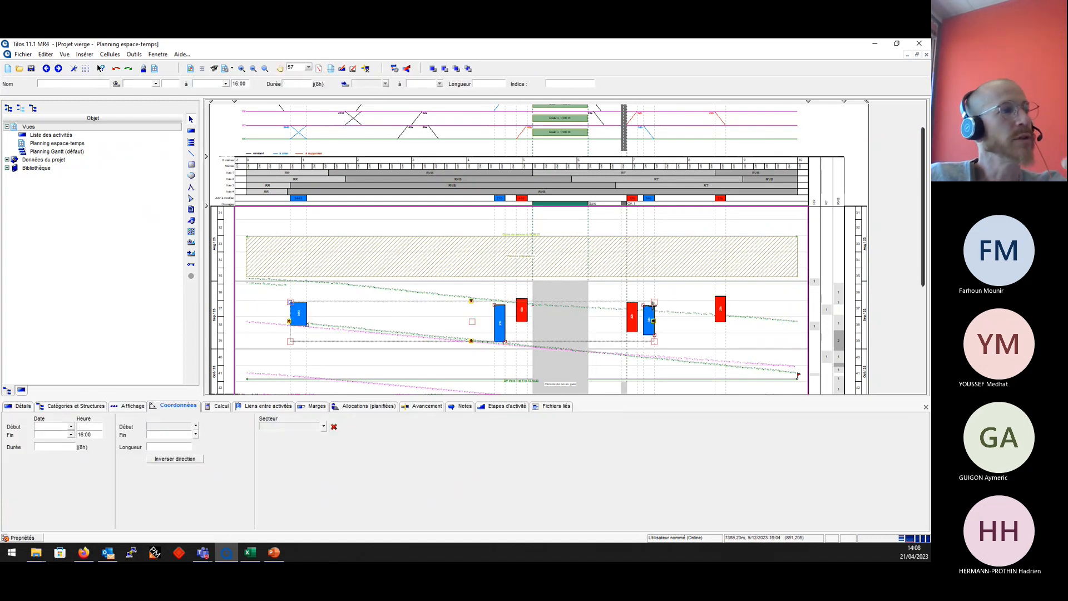
left_click(221, 407)
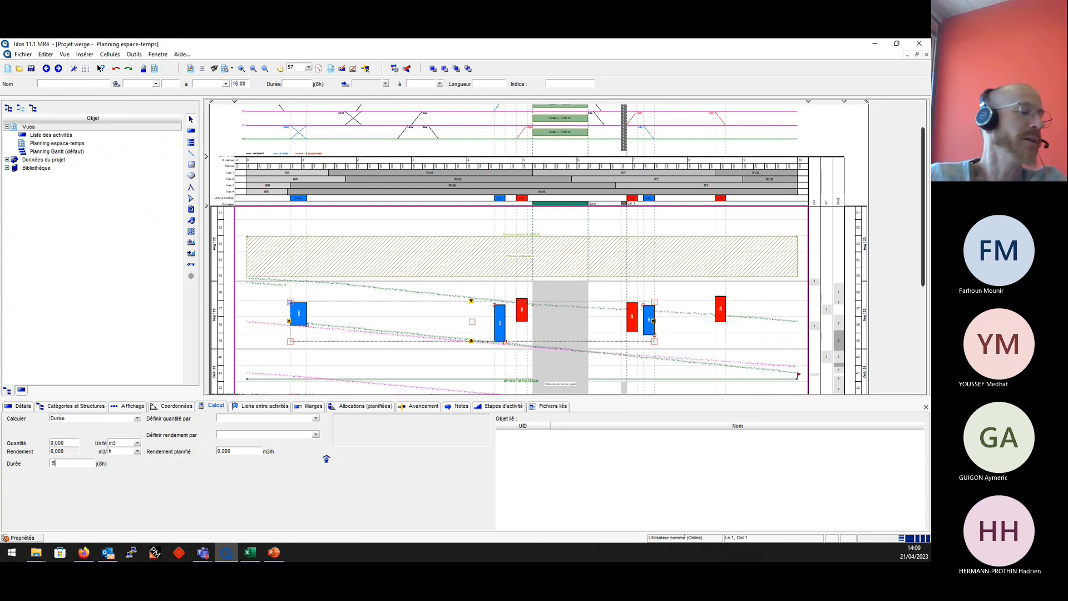
type("5")
key("Tab")
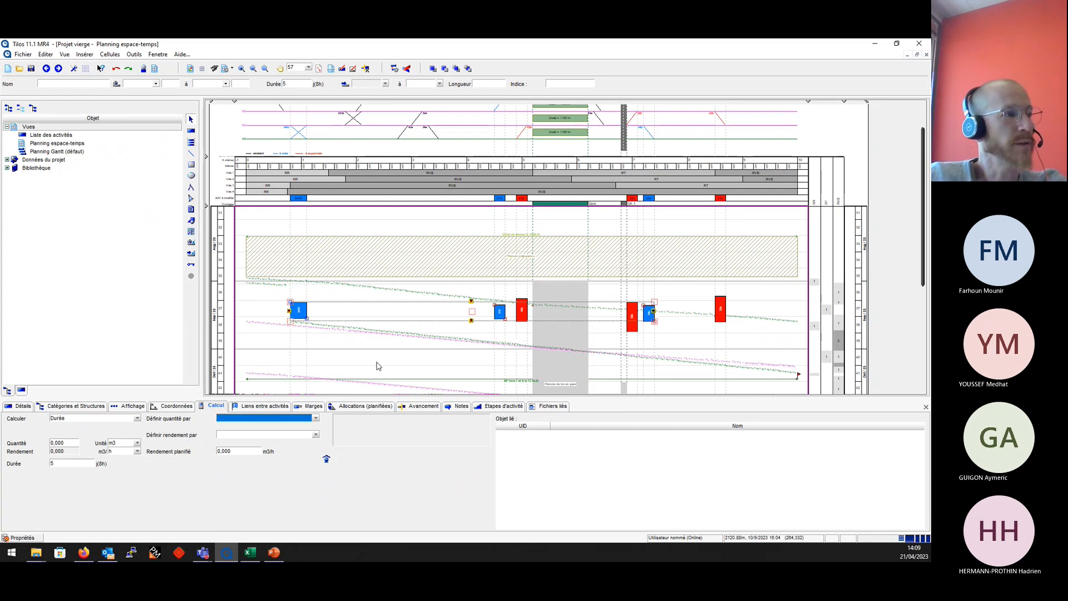
Shorten the duration of the three red removal activities 43b, 32b and 23b in one change.
left_click(521, 319)
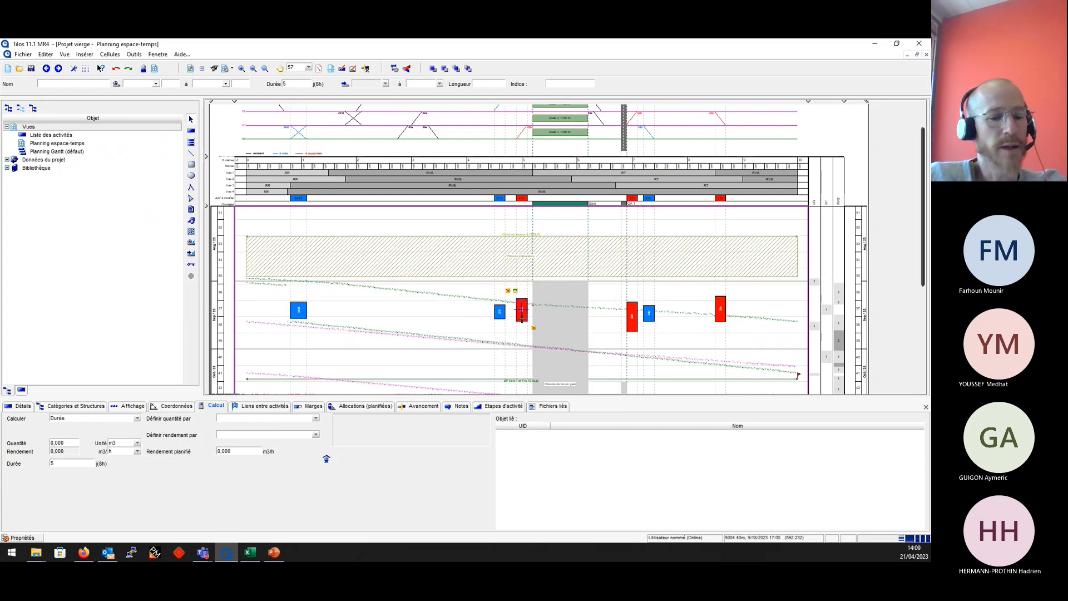
left_click(720, 308, "ctrl")
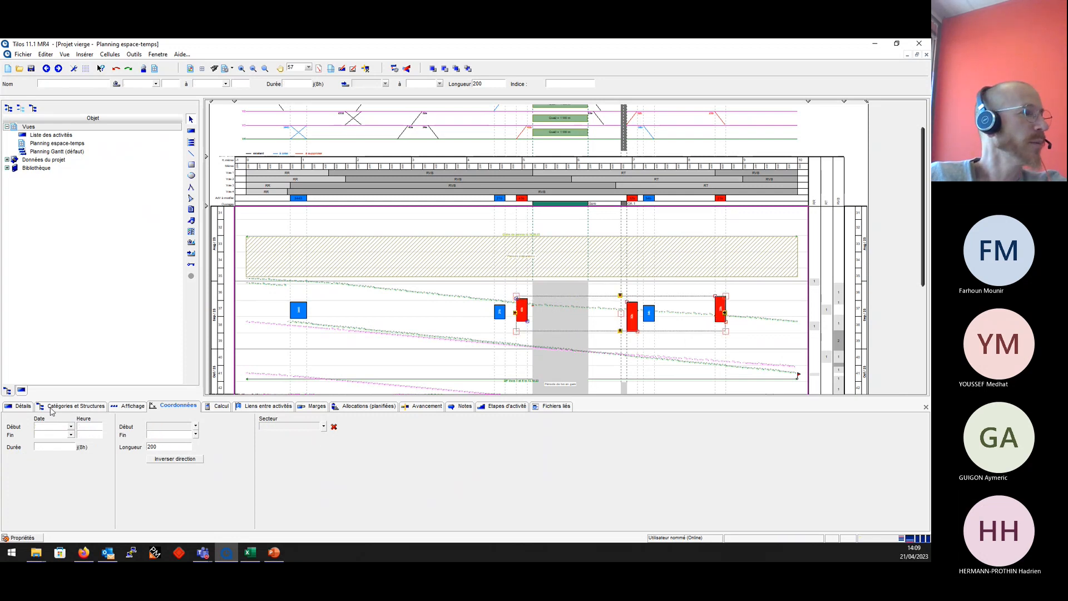
left_click(22, 405)
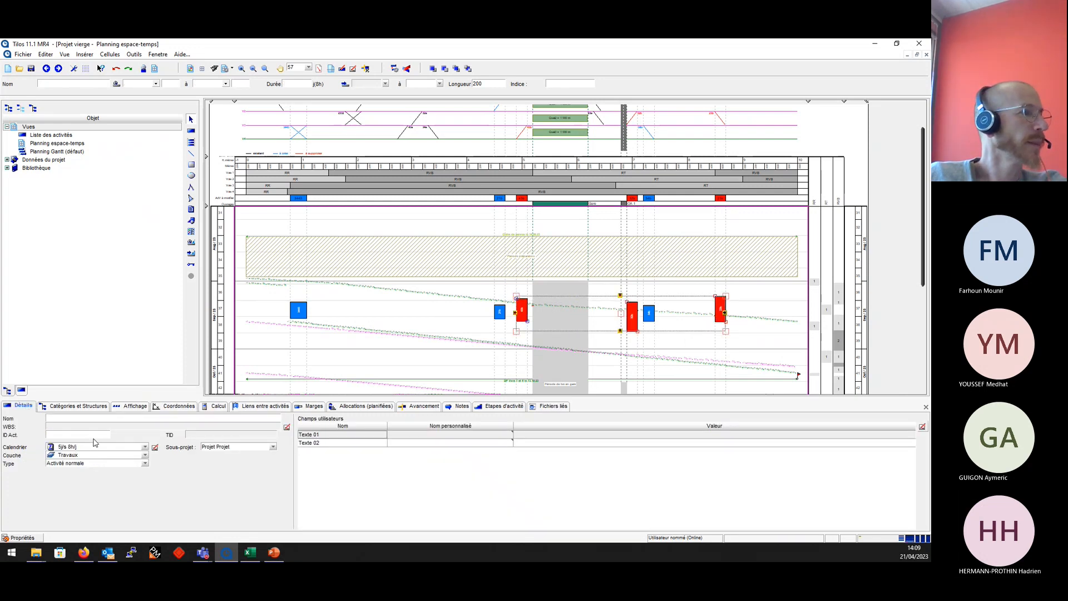
left_click(217, 406)
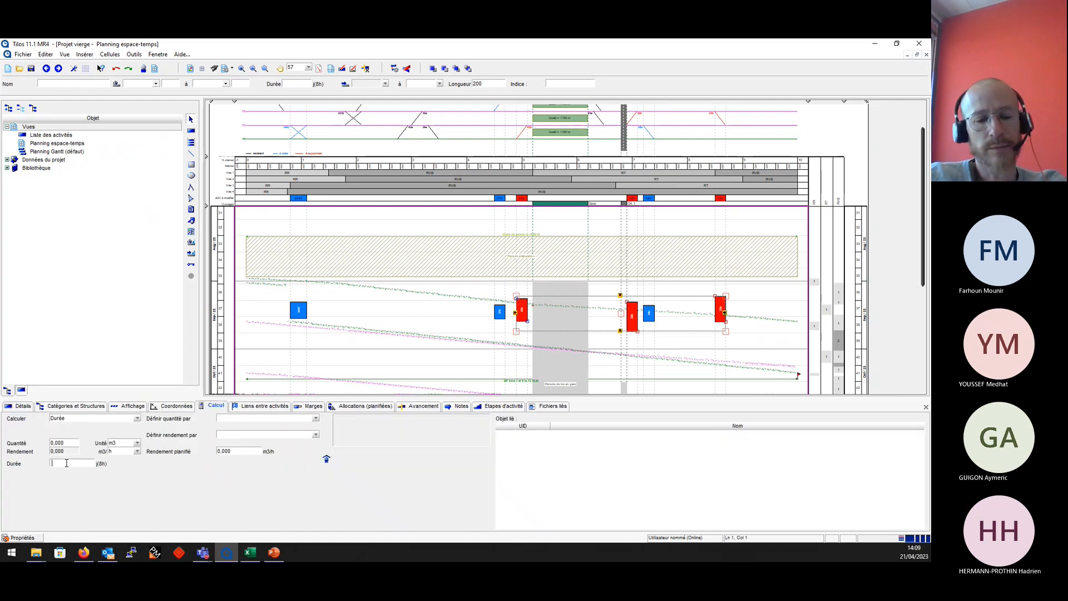
key("Return")
left_click(336, 312)
Link the installation activities 3443, 21b and 34b in sequence with Fin - Début links and reschedule the plan.
left_click(298, 303)
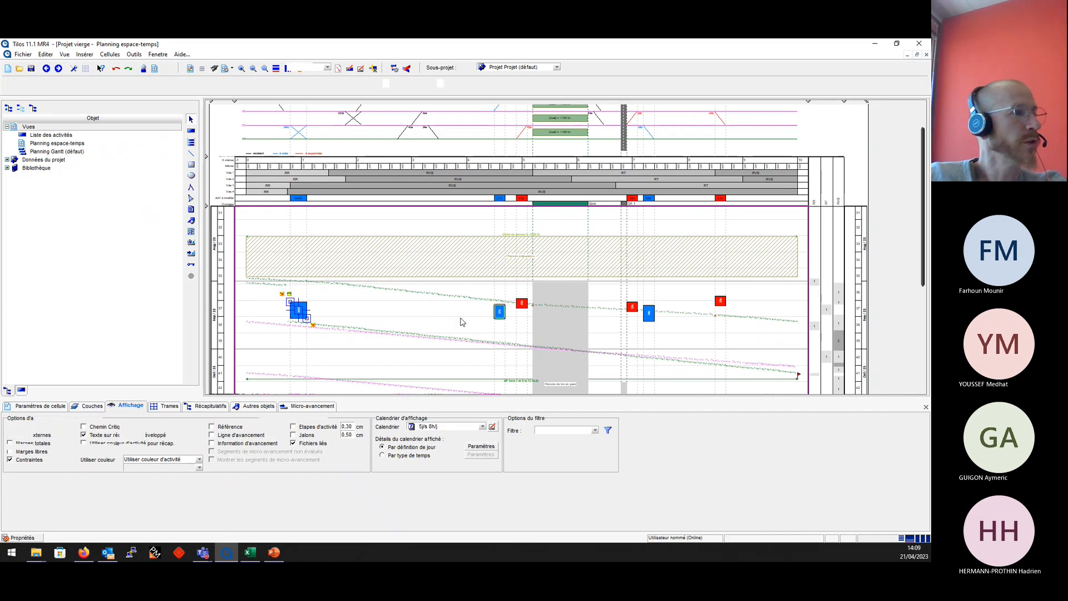
left_click_drag(314, 326, 648, 310)
right_click(687, 343)
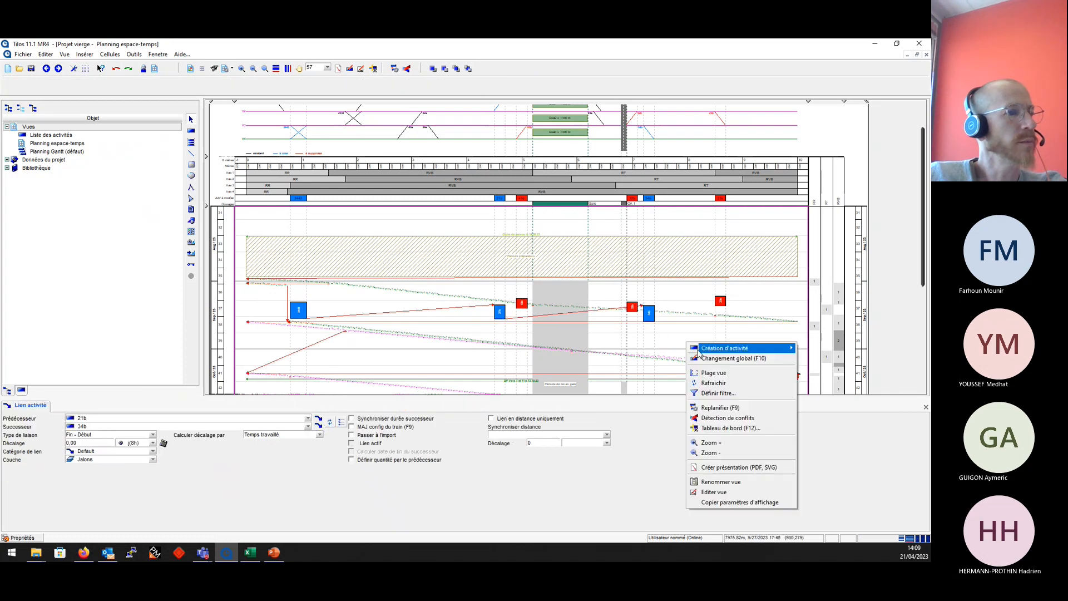
left_click(720, 408)
left_click(504, 339)
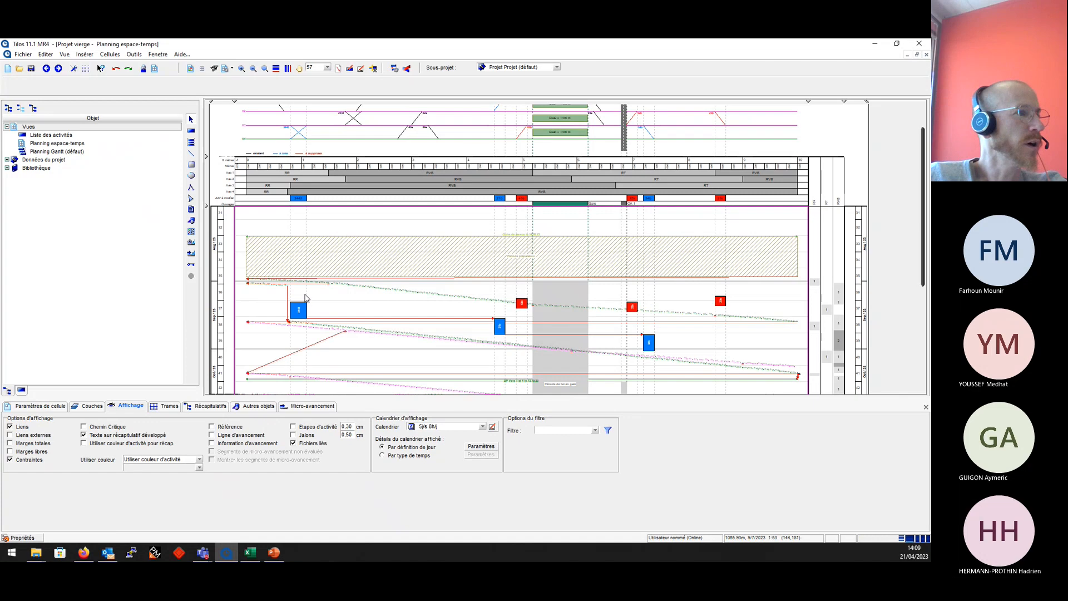
scroll(303, 300, "up", 5)
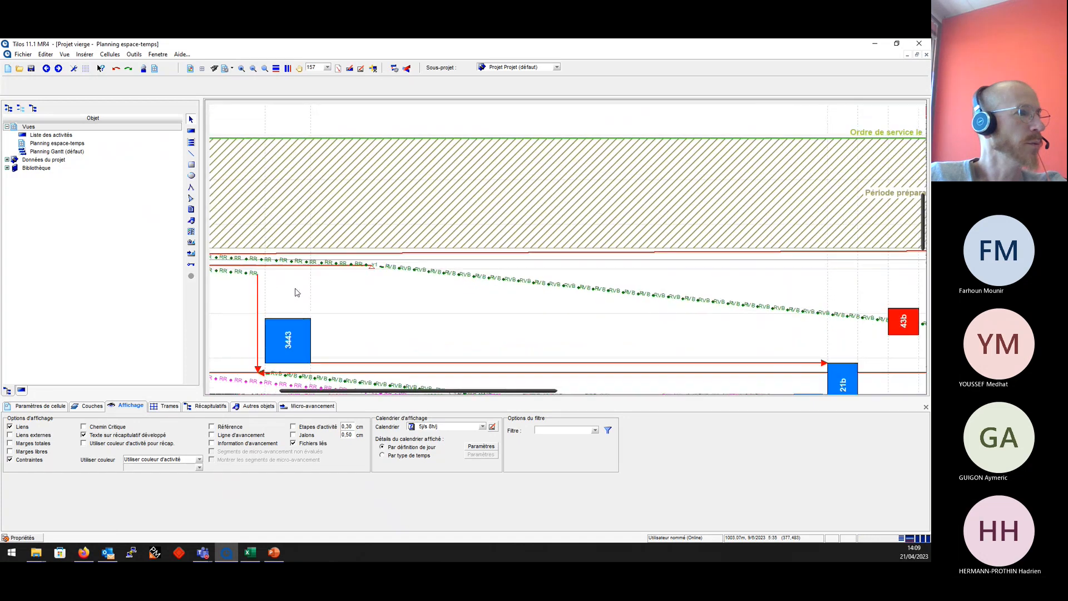
Link the RR activity of track 4 to installation activity 3443 with a Fin - Début link and reschedule the plan.
left_click(266, 286)
left_click_drag(268, 291, 271, 322)
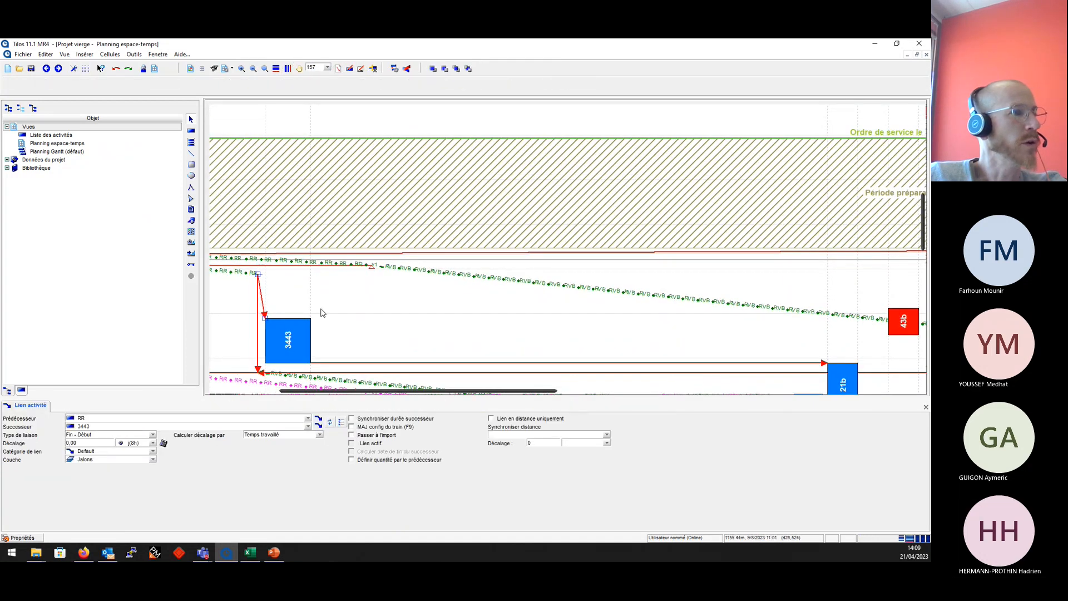
right_click(327, 311)
left_click(399, 376)
left_click(506, 339)
Check the rescheduled space-time plan as a whole and save the project.
scroll(786, 385, "down", 3)
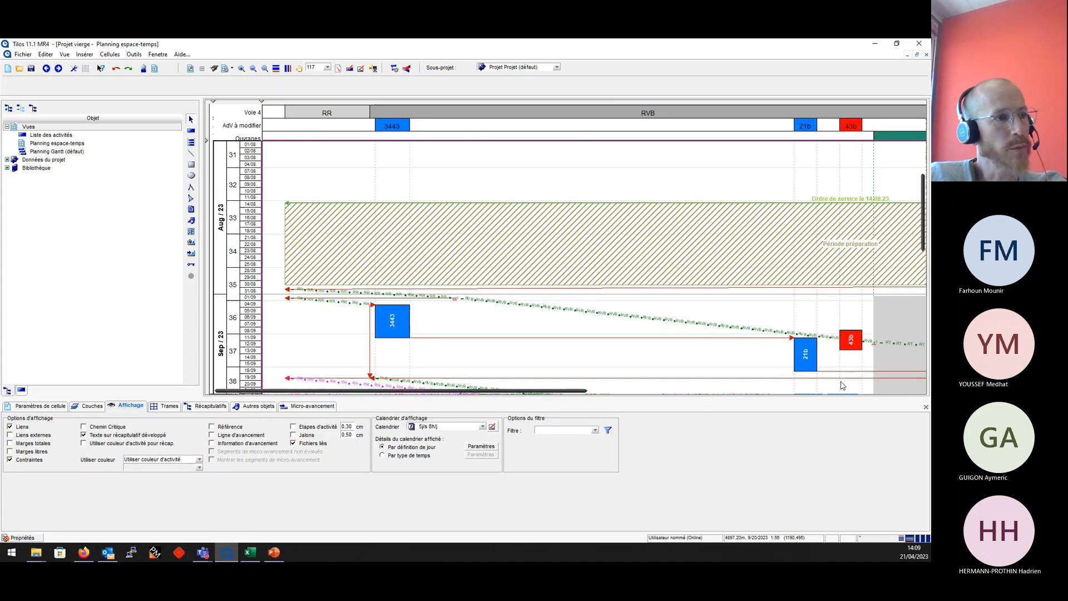
scroll(818, 348, "down", 2)
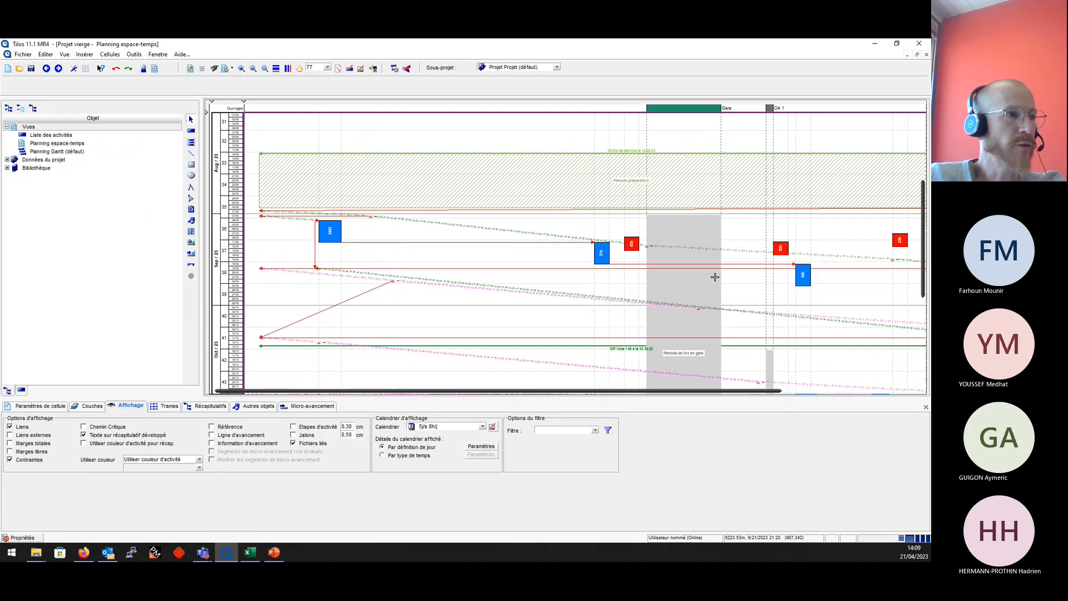
scroll(727, 291, "down", 1)
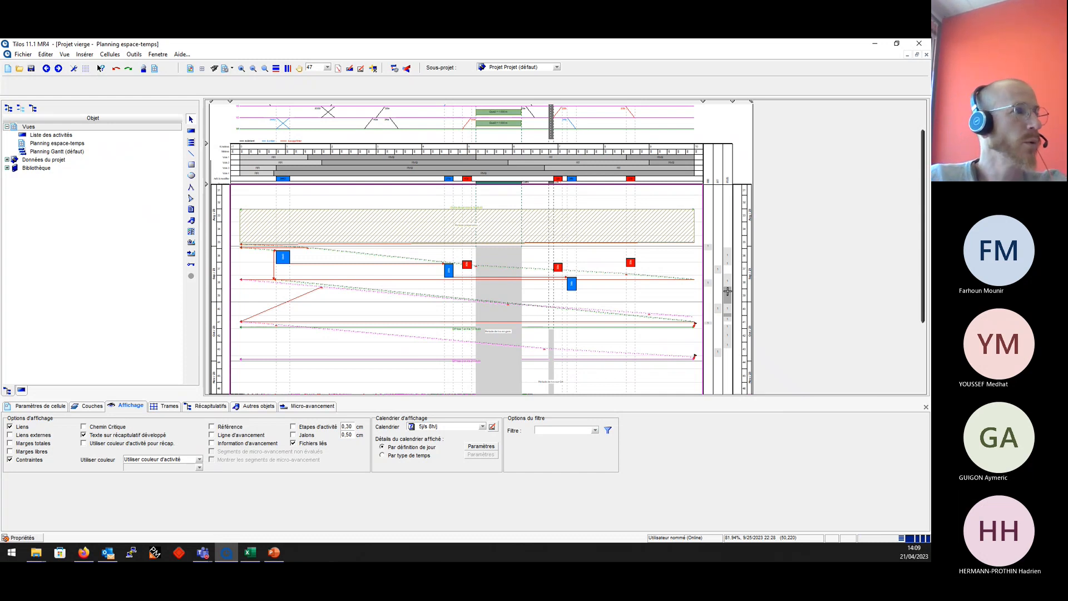
scroll(437, 293, "up", 1)
scroll(439, 301, "down", 3)
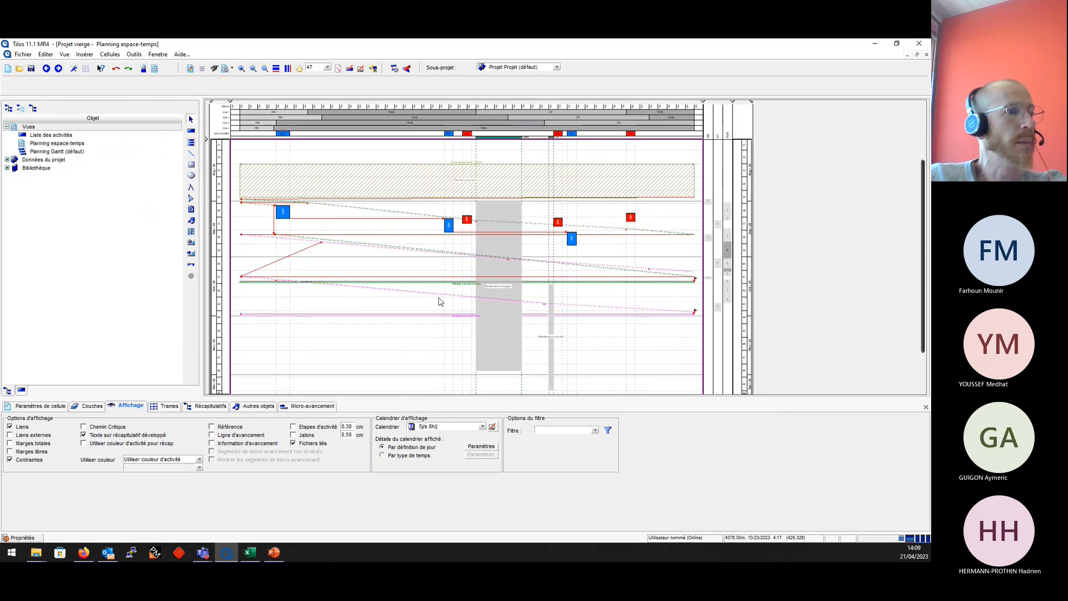
scroll(438, 301, "down", 2)
scroll(432, 308, "down", 2)
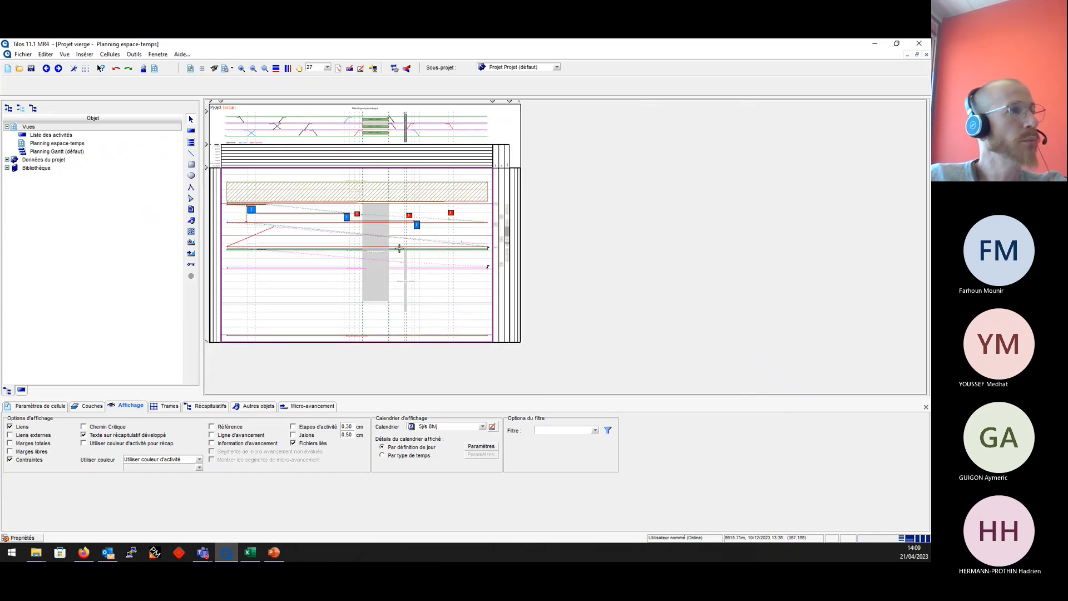
left_click(32, 67)
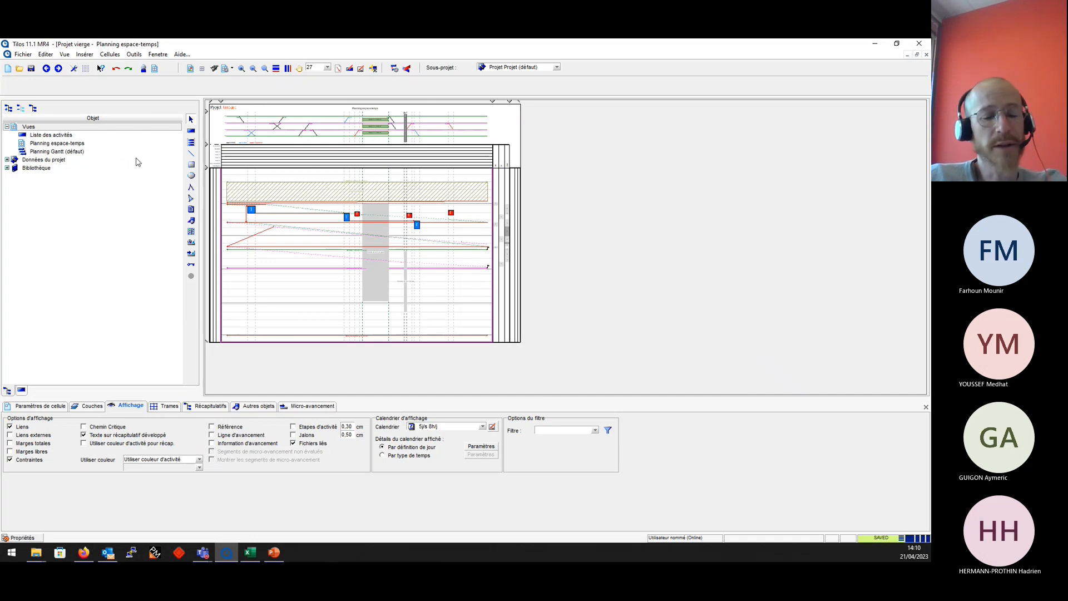
Switch to the Excel data workbook, examine the import table on the Synoptique sheet, and return to Tilos.
scroll(238, 167, "up", 5)
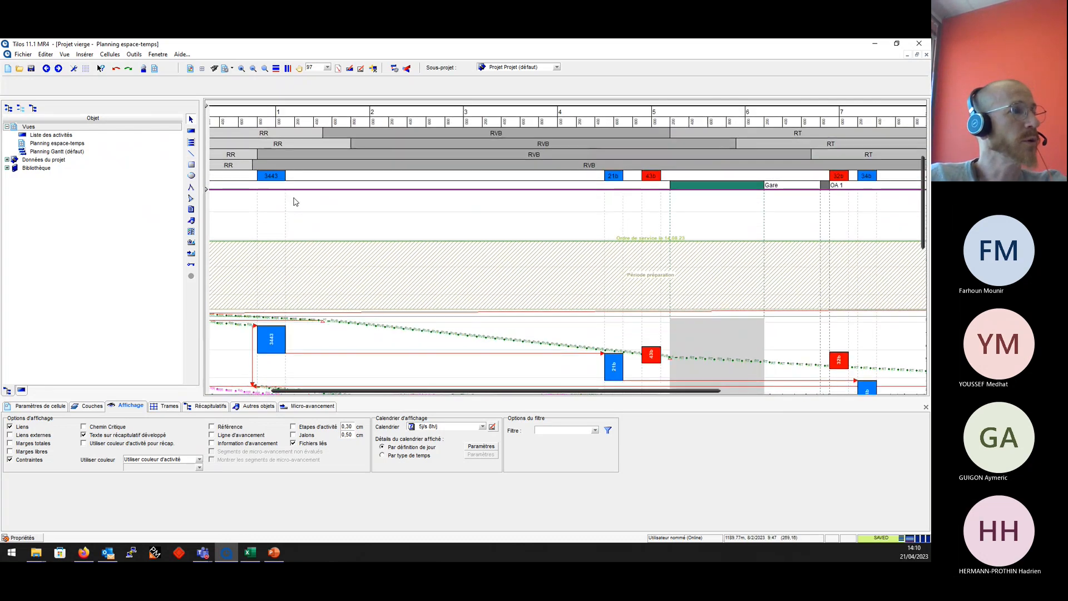
scroll(295, 202, "up", 2)
scroll(334, 183, "left", 2)
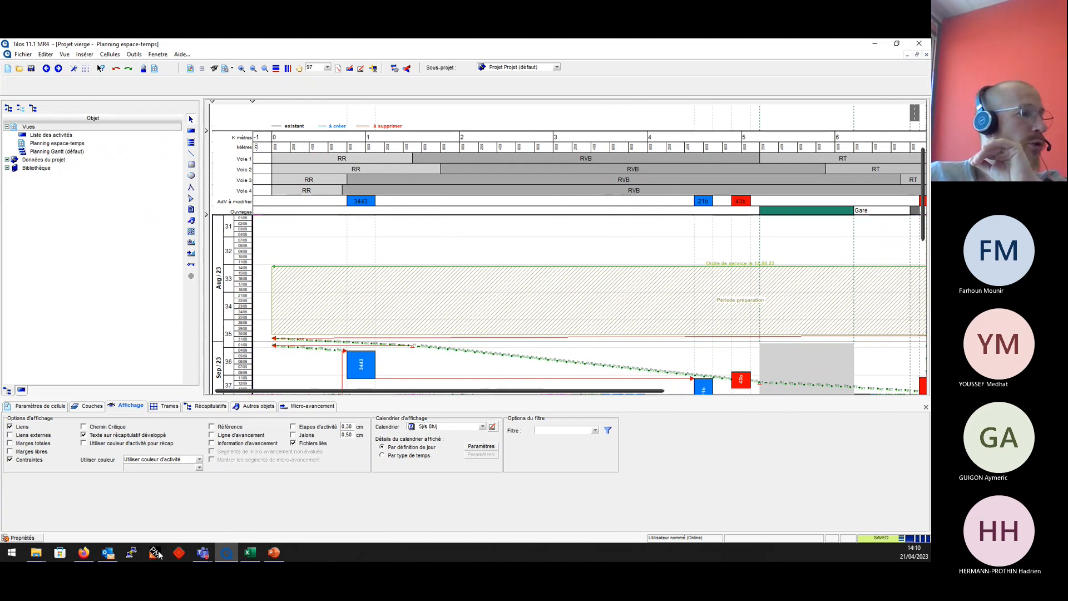
left_click(250, 553)
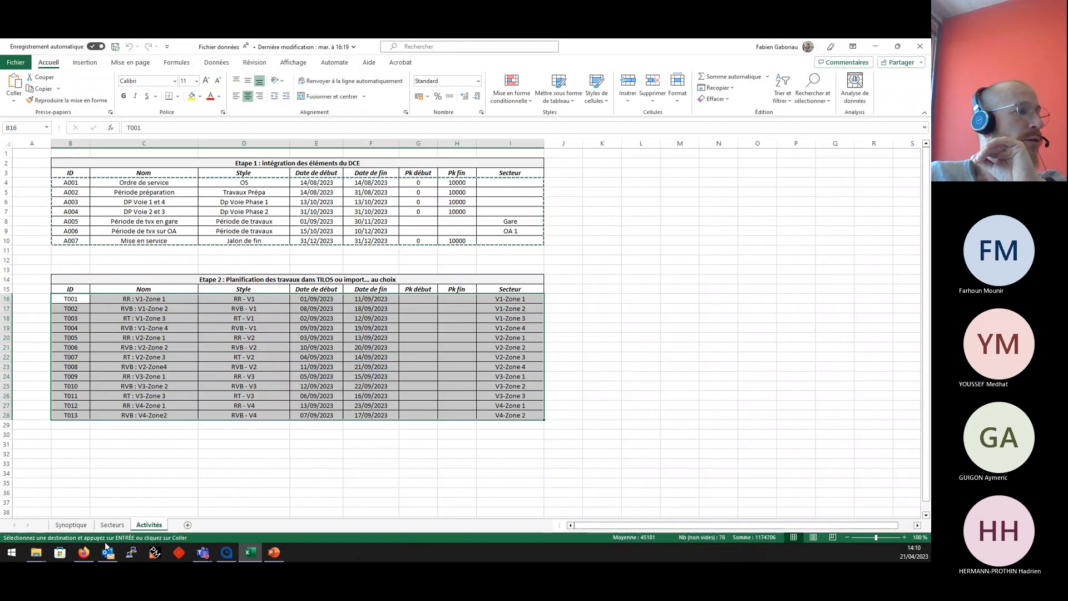
left_click(72, 525)
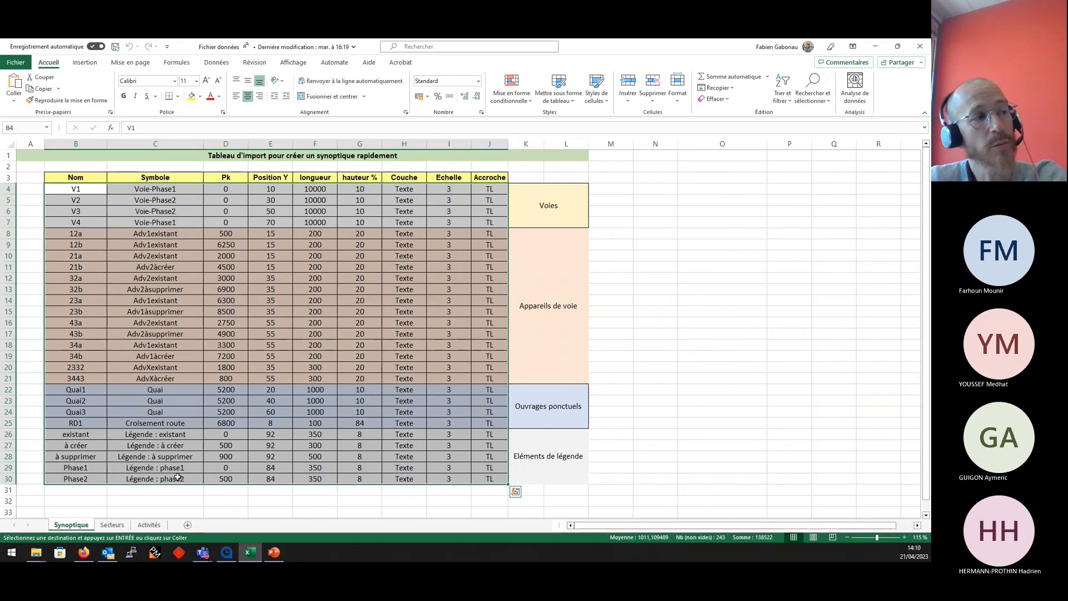
left_click(875, 46)
Examine the track synoptic, the sector bands for Voie 1 to Voie 4, and the turnout activities aligned beneath them.
scroll(414, 188, "down", 3)
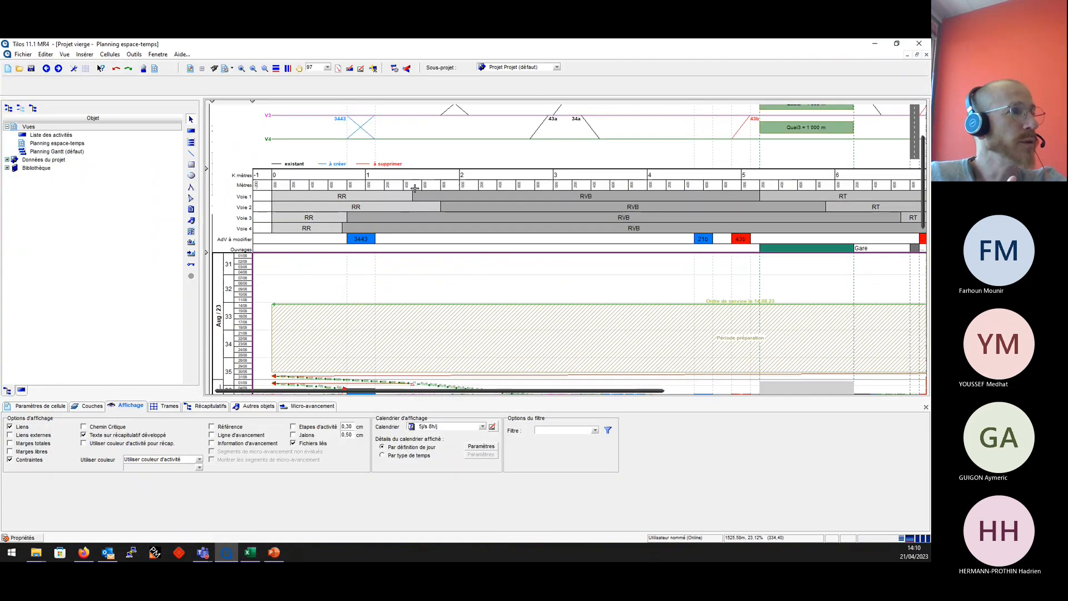
scroll(414, 188, "up", 2)
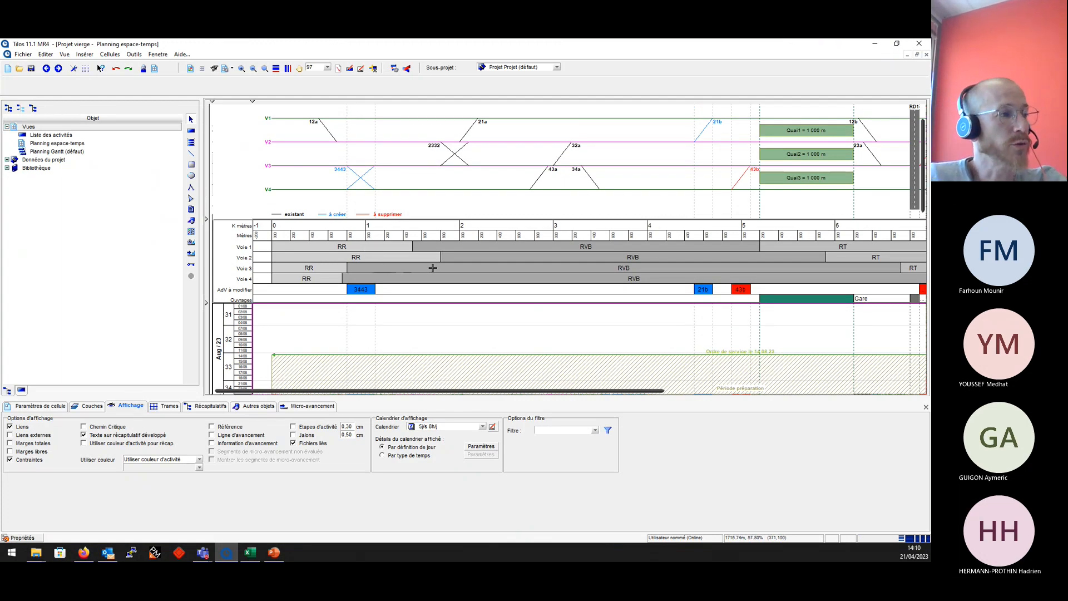
scroll(479, 299, "down", 3)
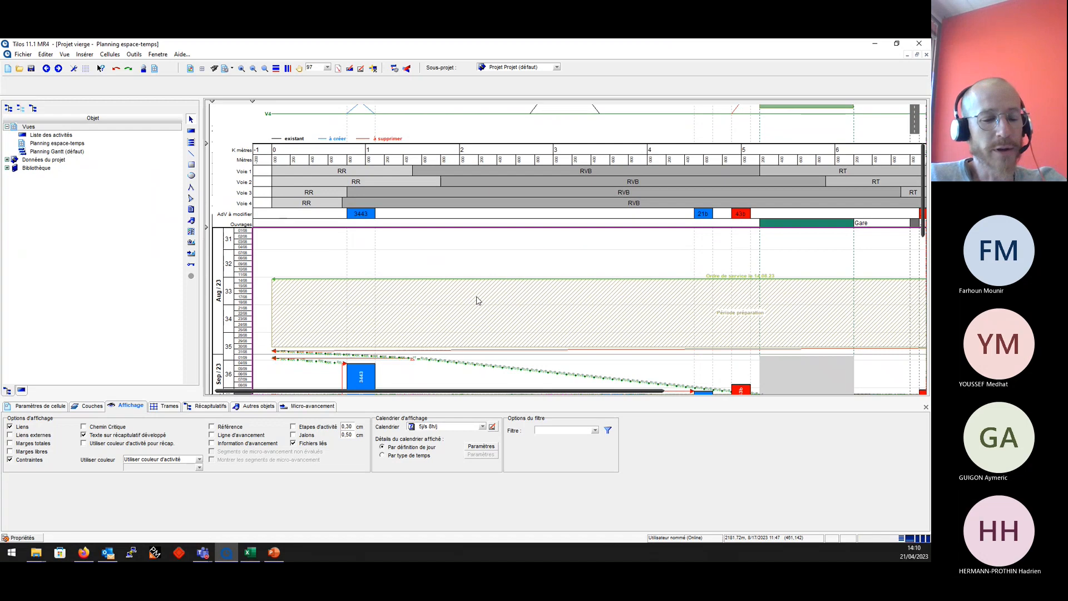
scroll(477, 299, "down", 3)
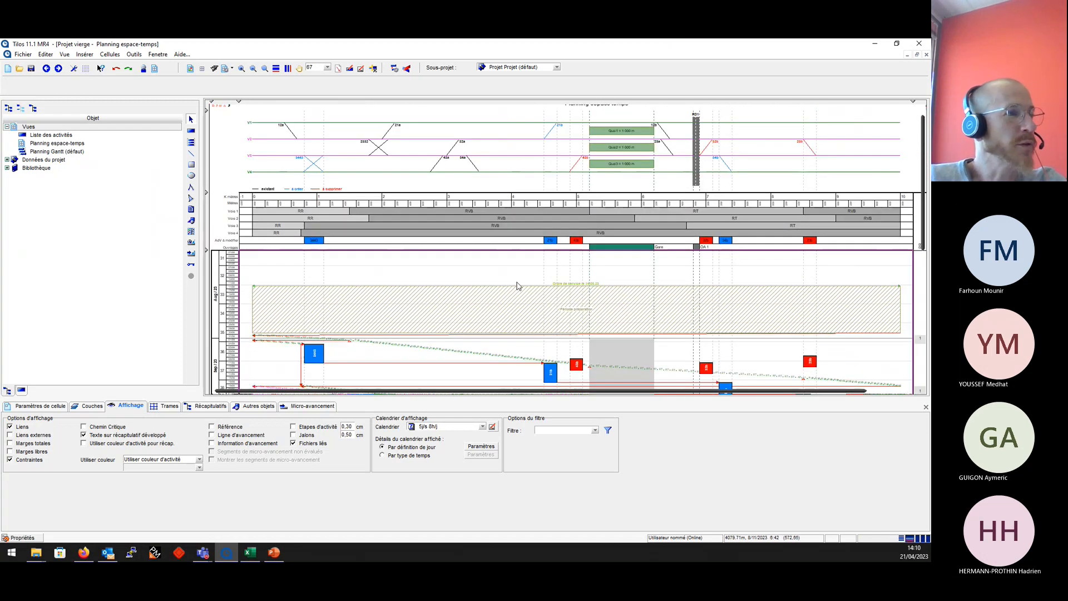
scroll(596, 285, "up", 4)
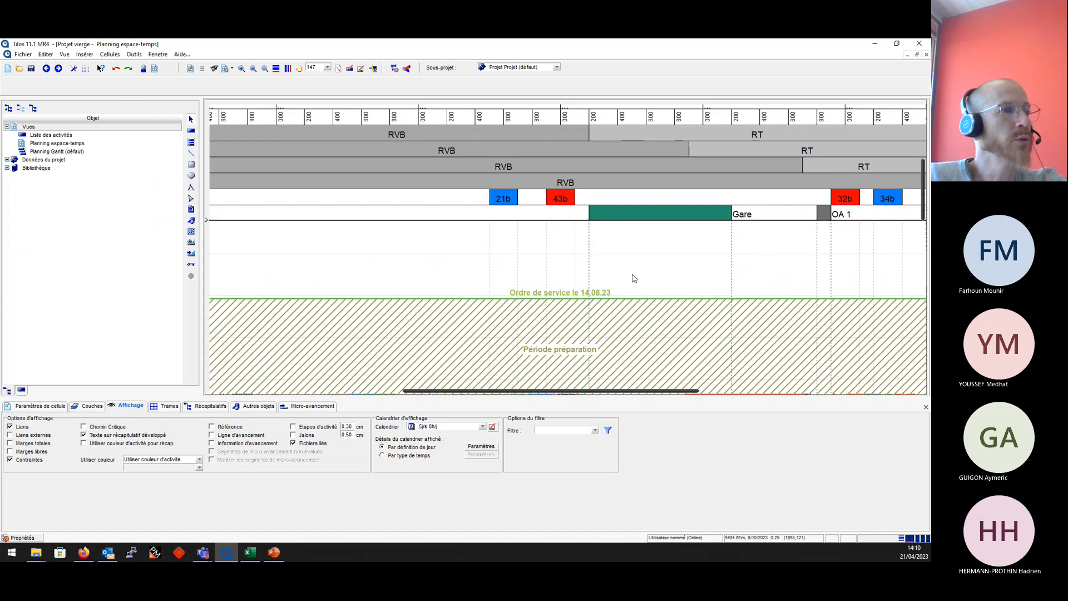
scroll(745, 262, "down", 6)
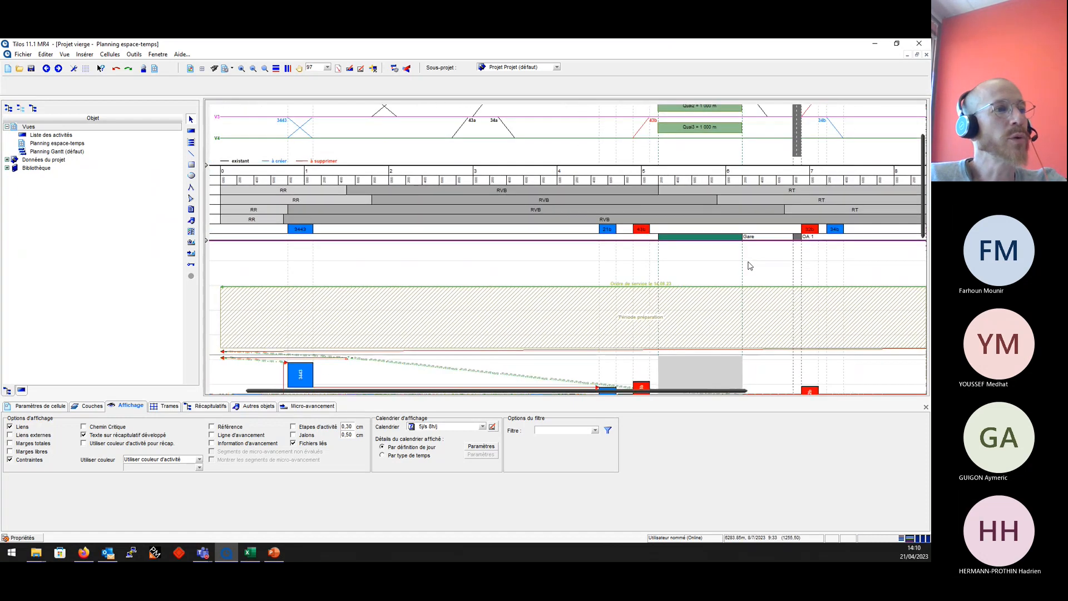
scroll(281, 232, "up", 3)
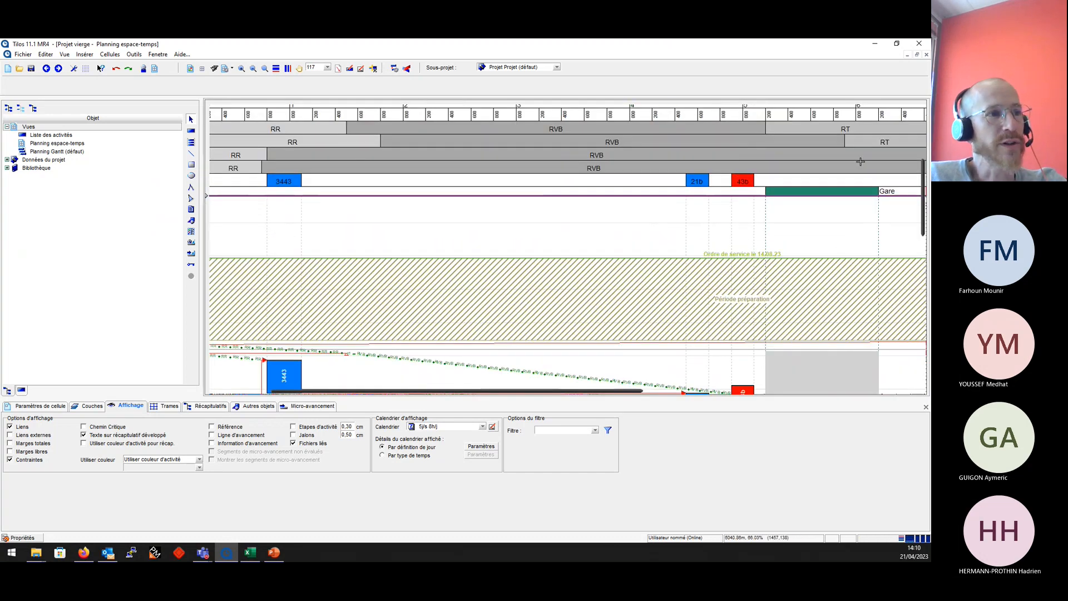
scroll(905, 220, "down", 1)
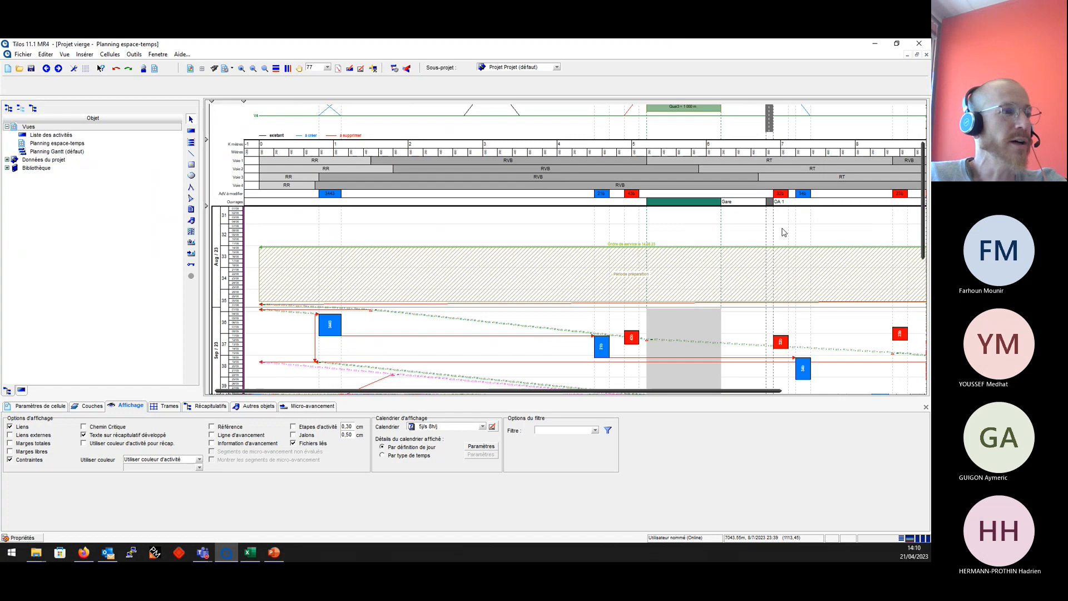
scroll(770, 231, "down", 1)
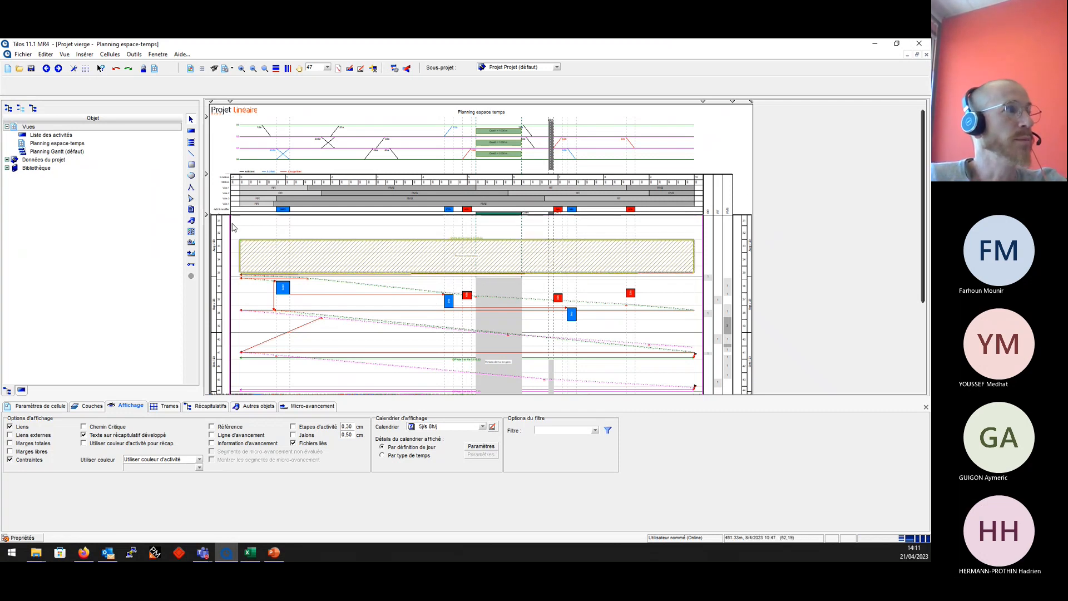
Expand the library's activity styles to show the 01 - DCE and 02 - Travaux groups, and select the AdV à déposer style.
left_click(7, 167)
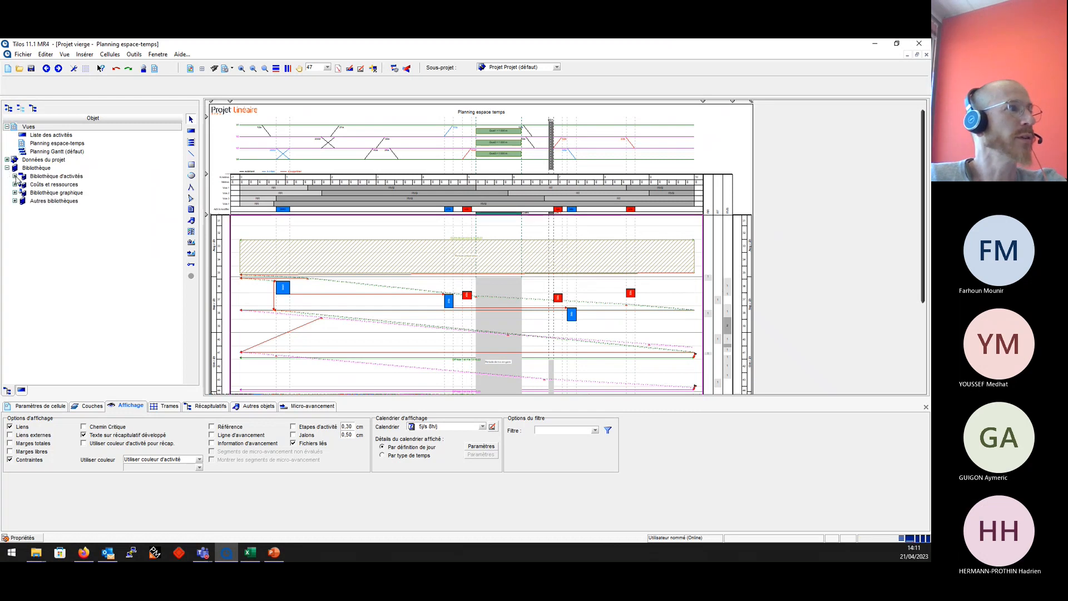
left_click(15, 176)
left_click(23, 184)
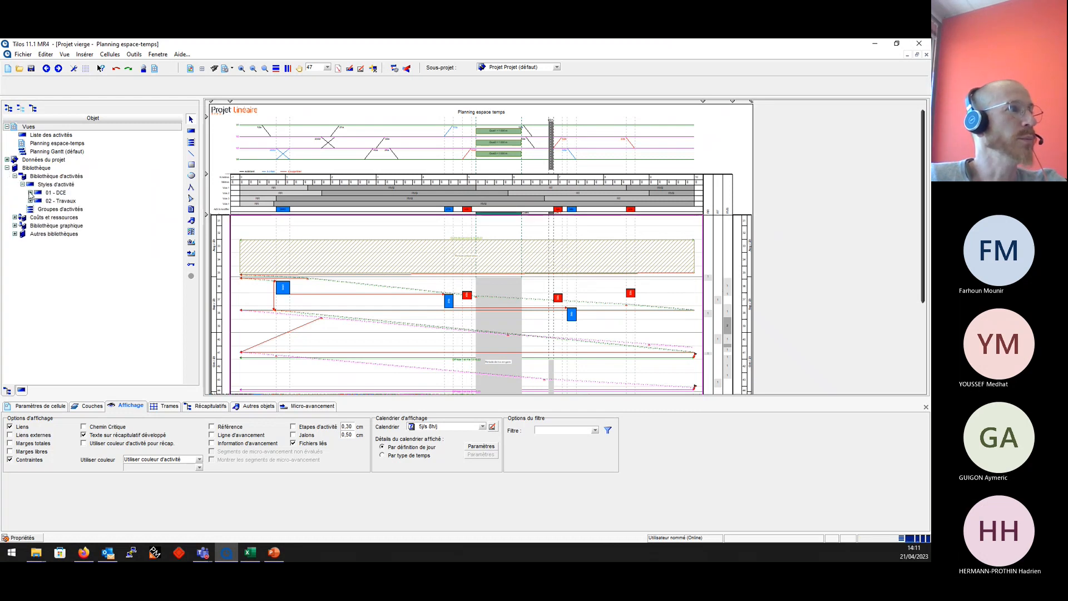
left_click(31, 192)
left_click(33, 250)
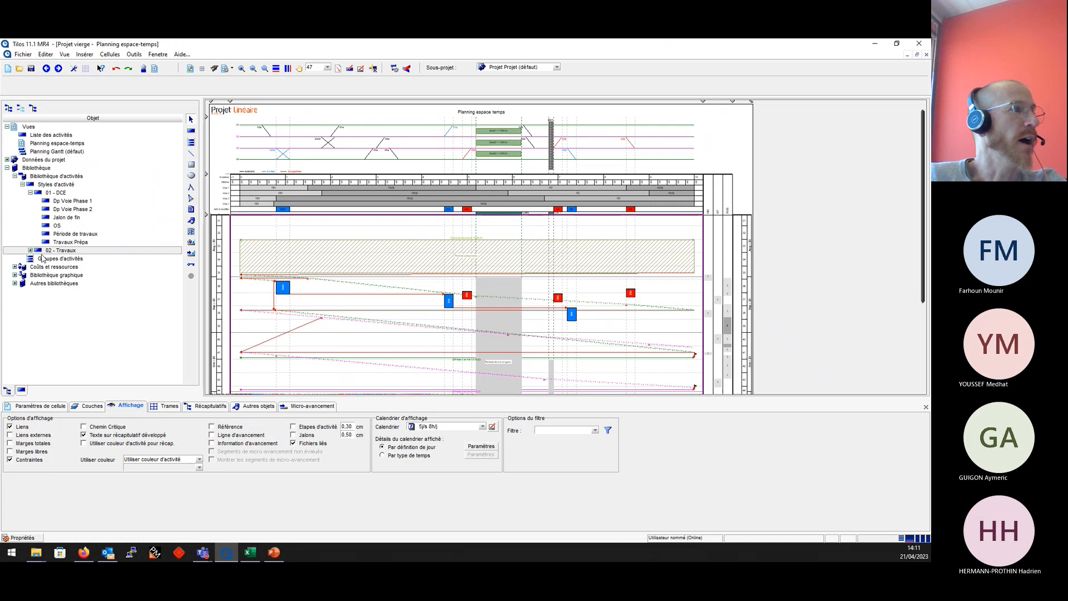
left_click(31, 251)
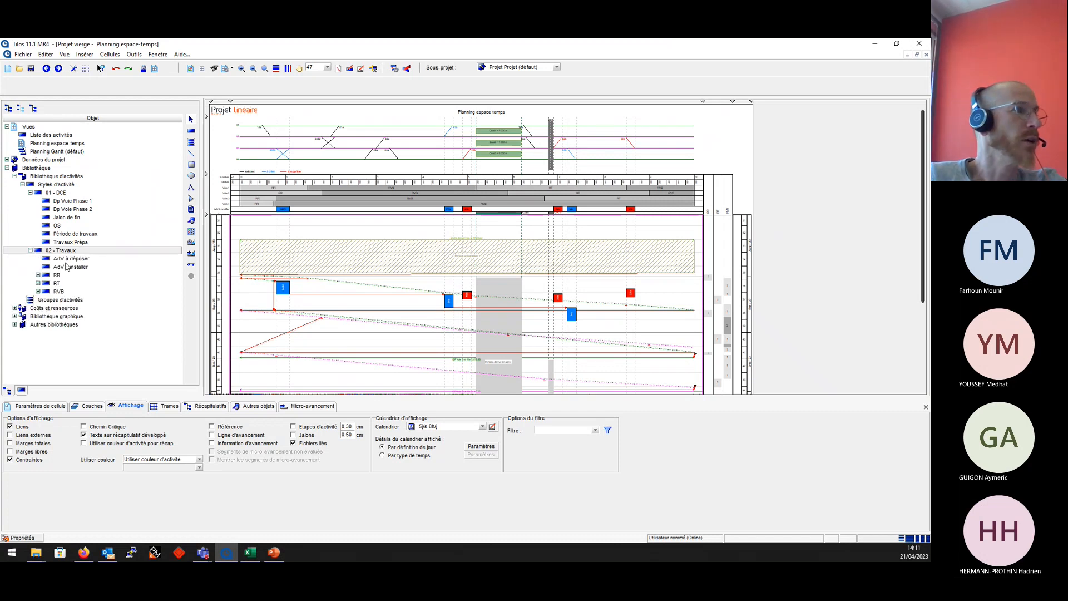
left_click(67, 258)
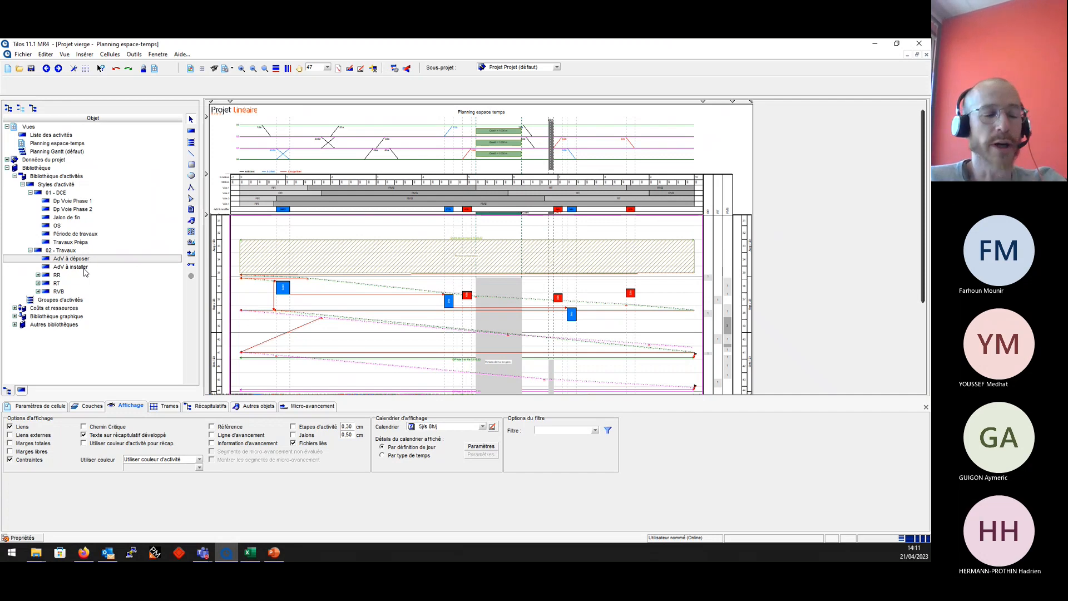
Hide the activity links in the space-time plan and show the start of the track works around activity 3443.
left_click(23, 426)
scroll(301, 311, "up", 6)
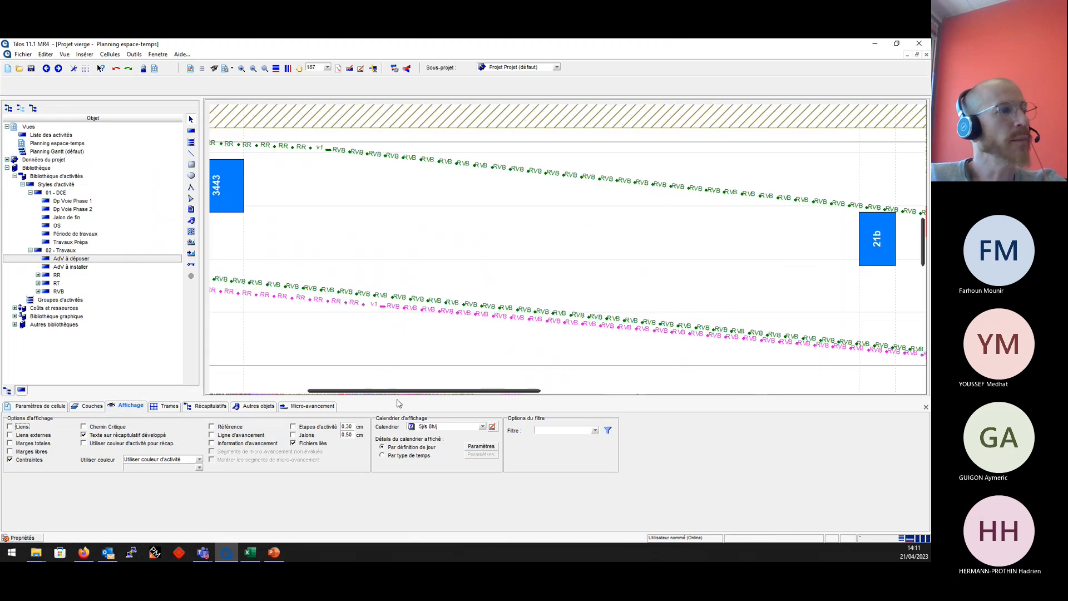
left_click_drag(396, 393, 253, 392)
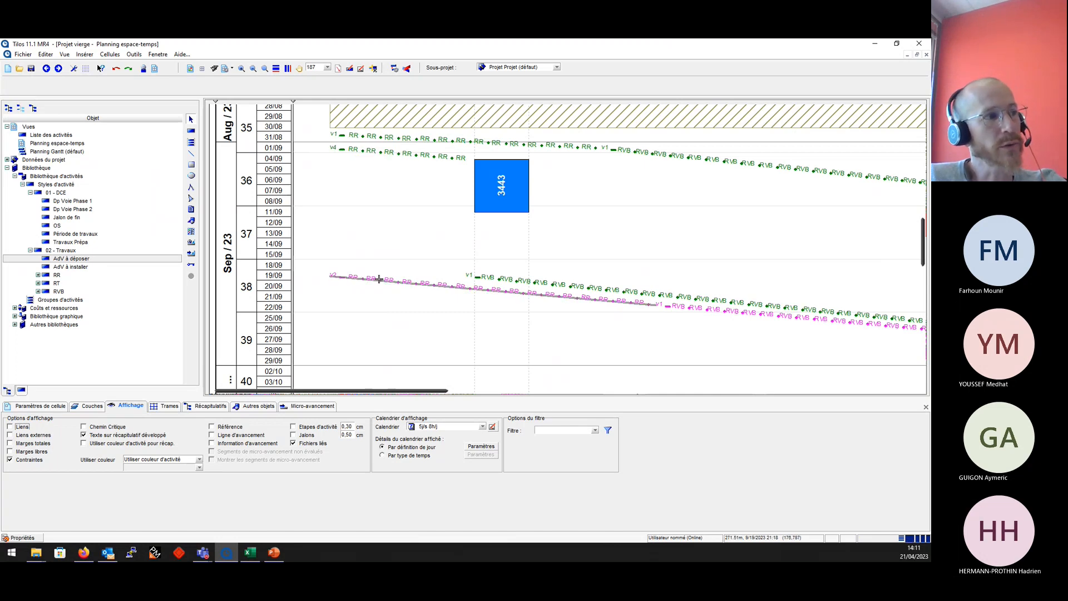
Examine the track works against the DP Voie 1 et 4 and DP Voie 2 et 3 milestones across the whole plan.
scroll(684, 337, "down", 1)
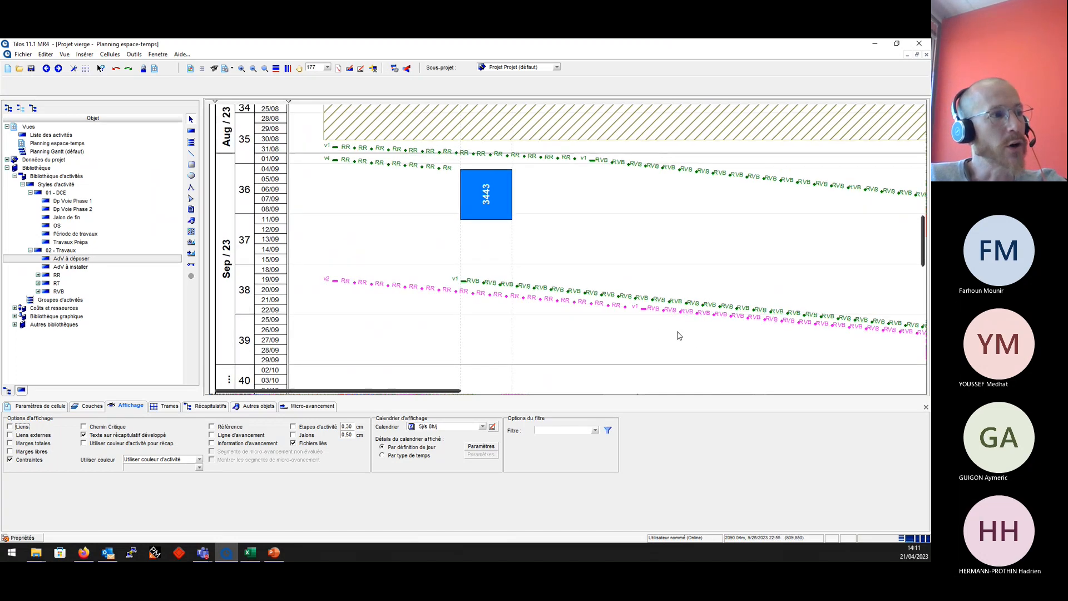
scroll(549, 301, "down", 5)
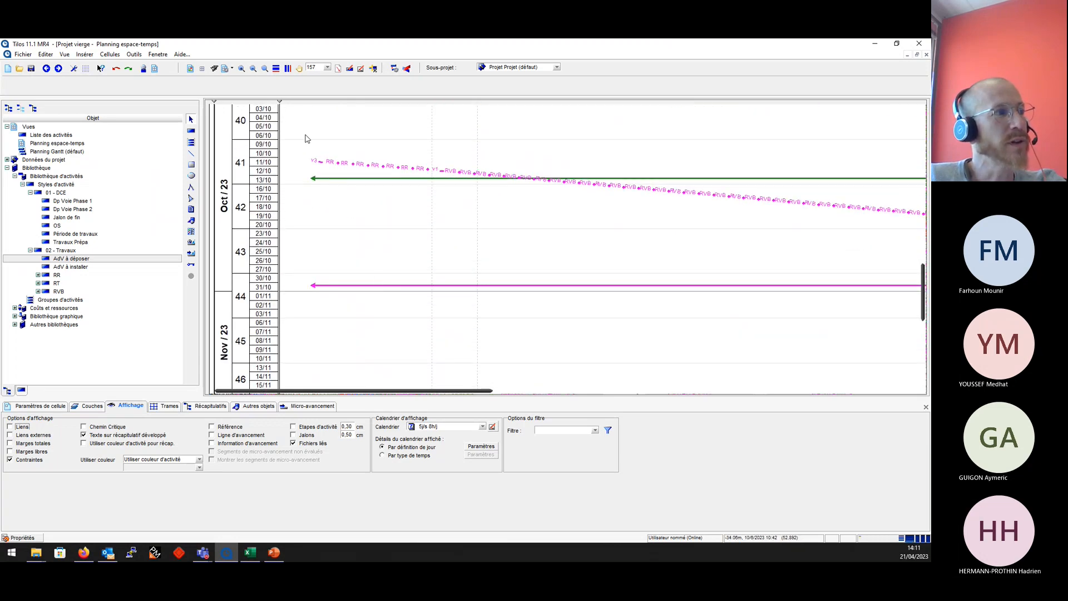
scroll(455, 292, "down", 4)
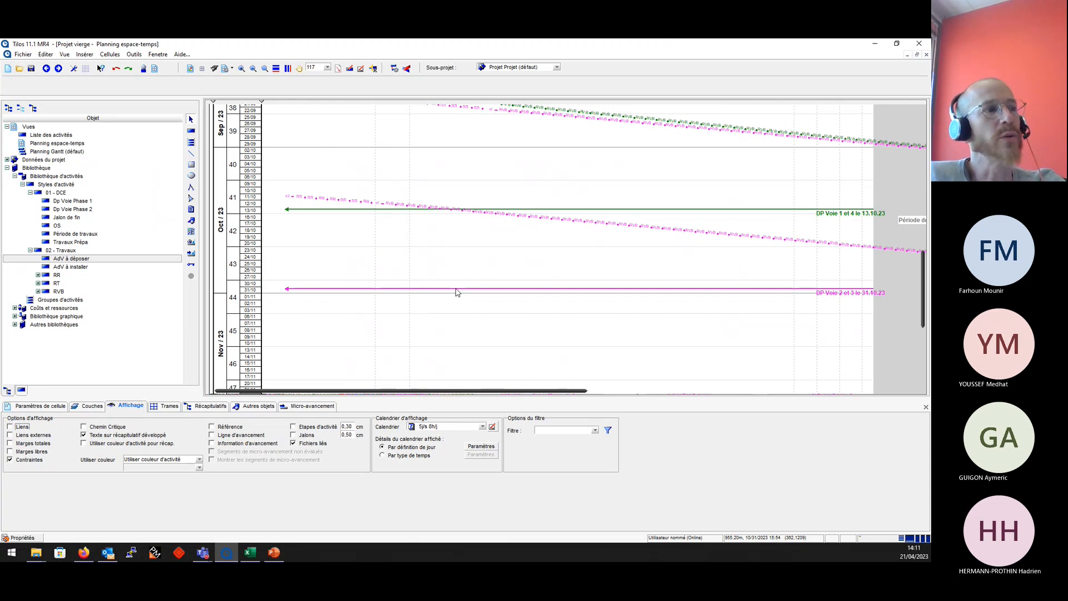
scroll(578, 288, "down", 6)
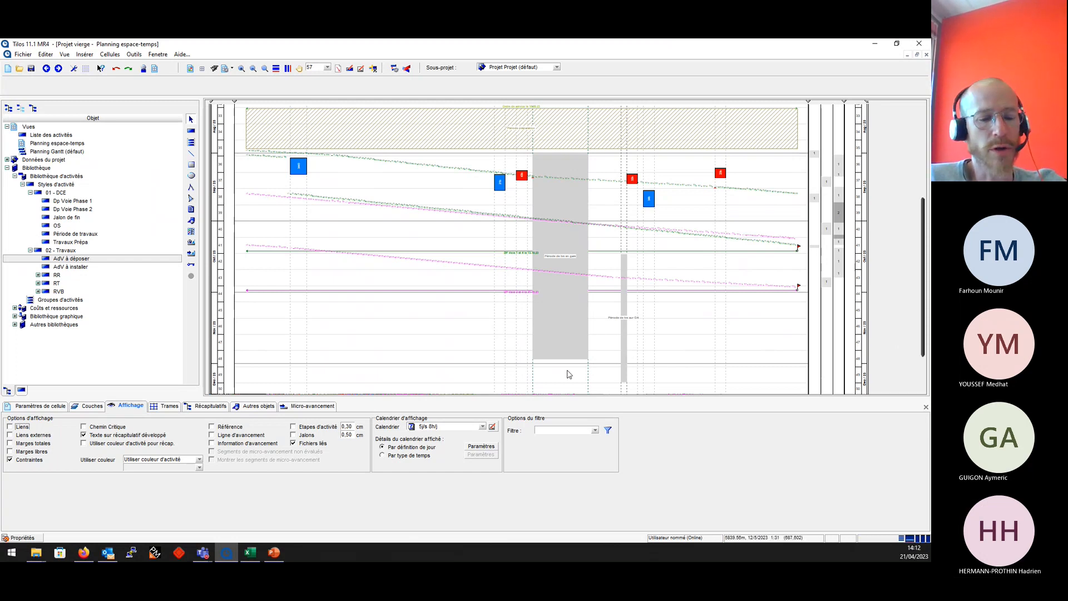
scroll(565, 372, "down", 2)
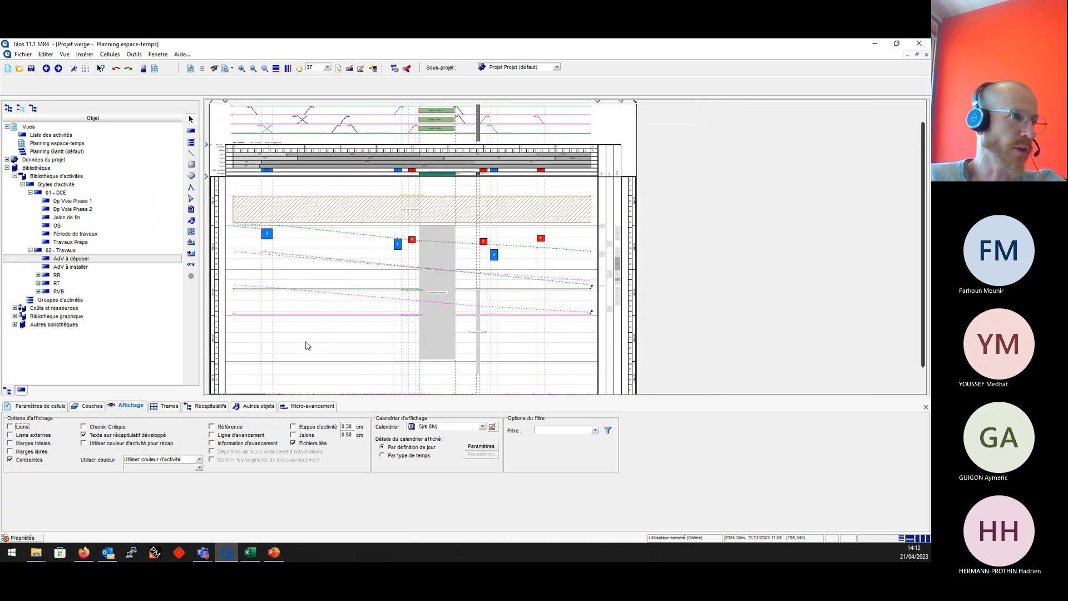
scroll(309, 334, "down", 3)
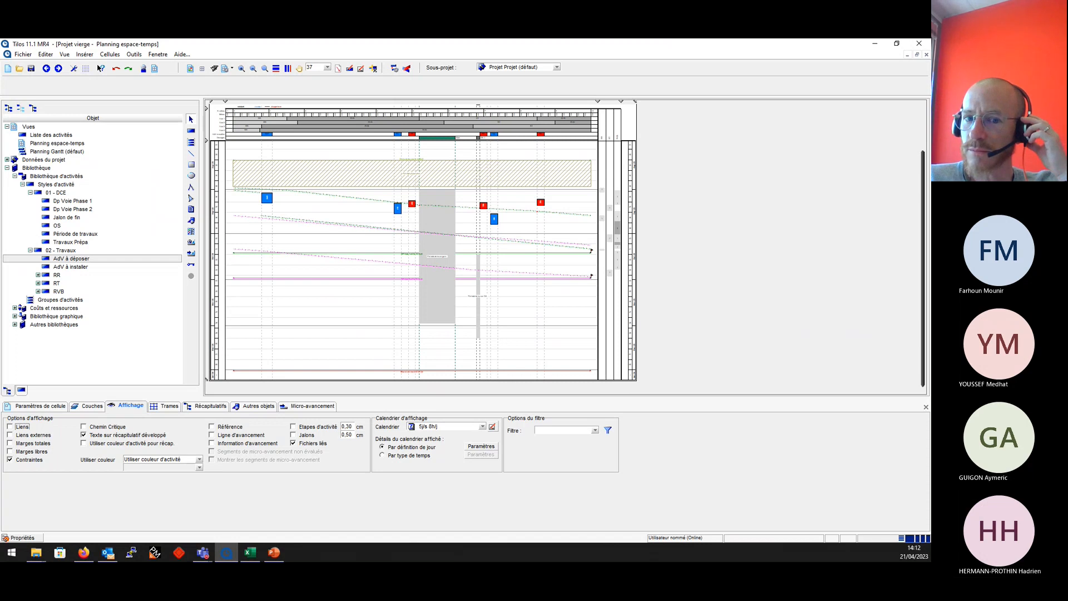
key("alt+Tab")
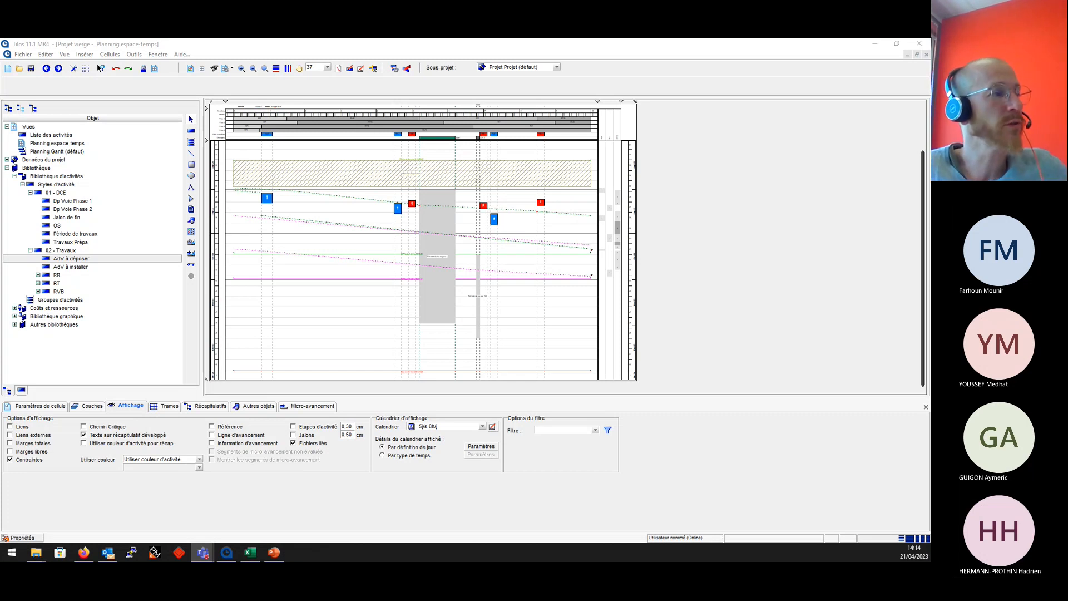
Review the project's export formats, including MS Project (XML), Primavera P6 (XML) and Microsoft Excel (XLS), and close the export assistant without exporting.
left_click(21, 54)
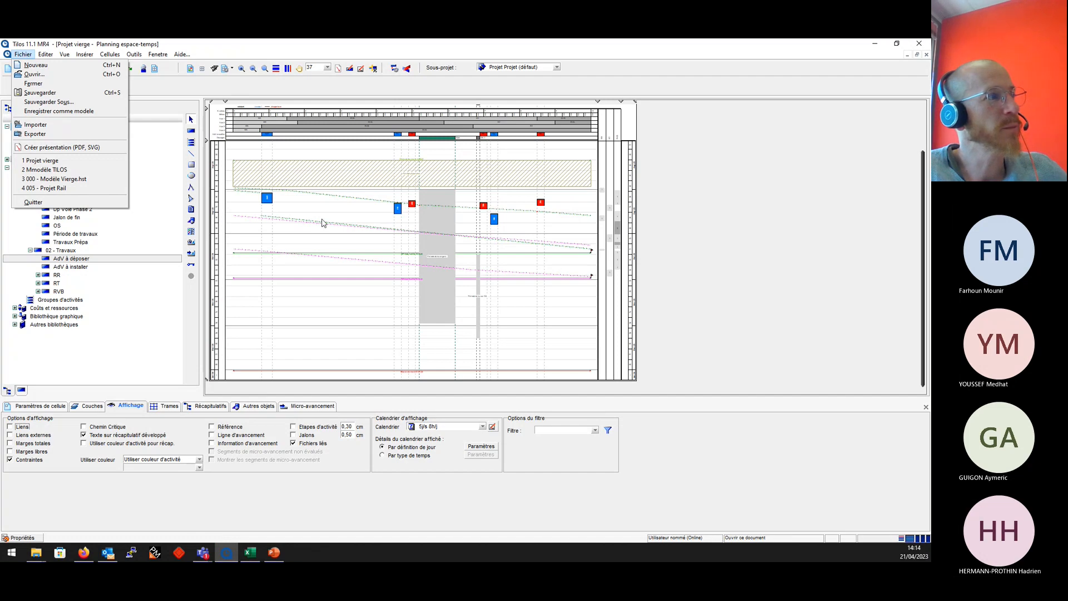
left_click(71, 134)
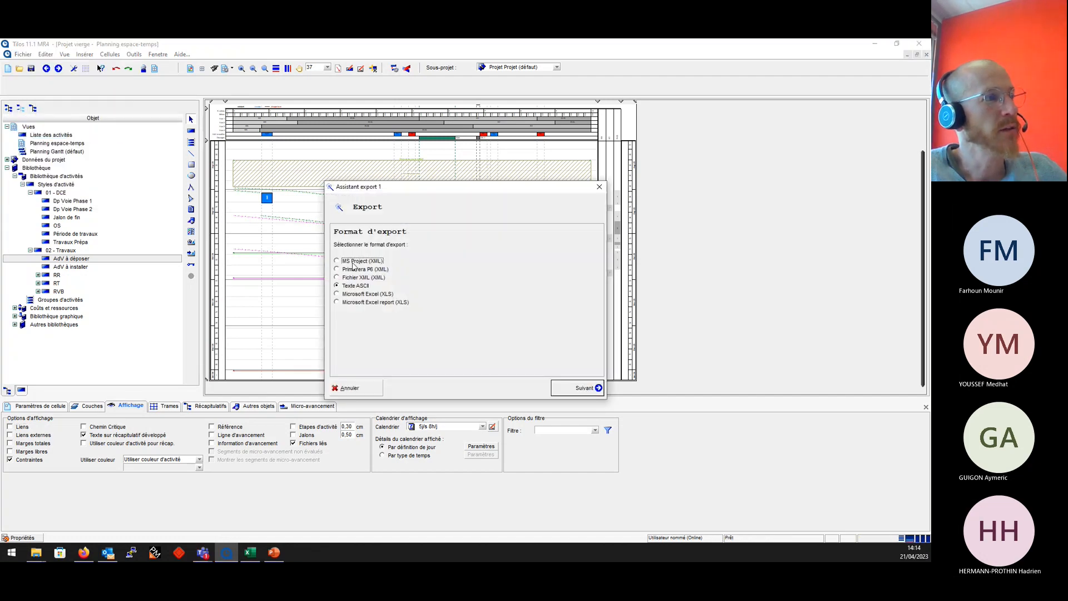
left_click_drag(454, 188, 620, 173)
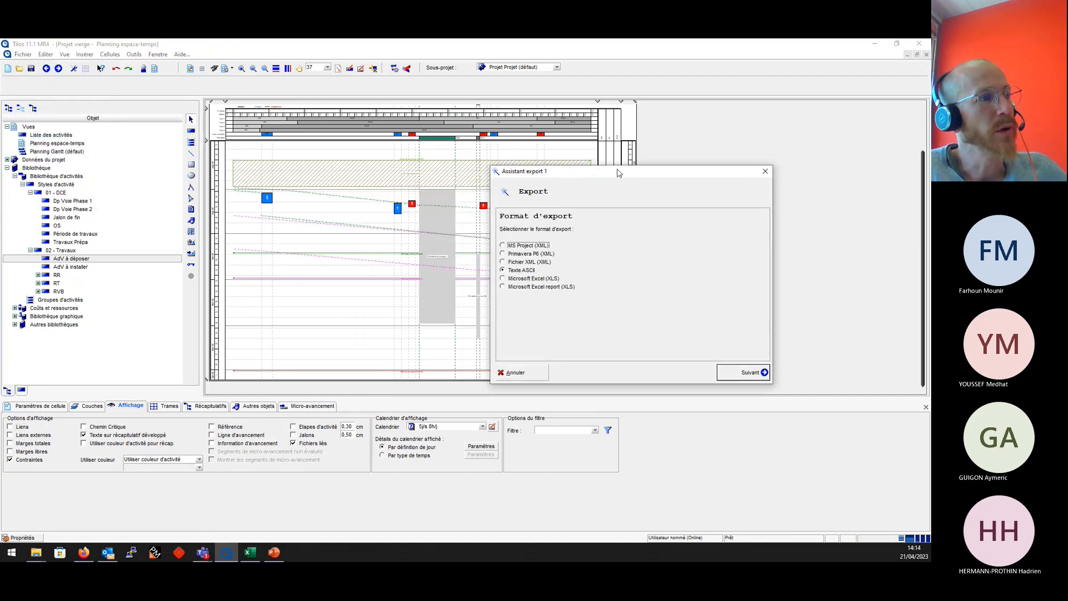
left_click(526, 245)
left_click(526, 255)
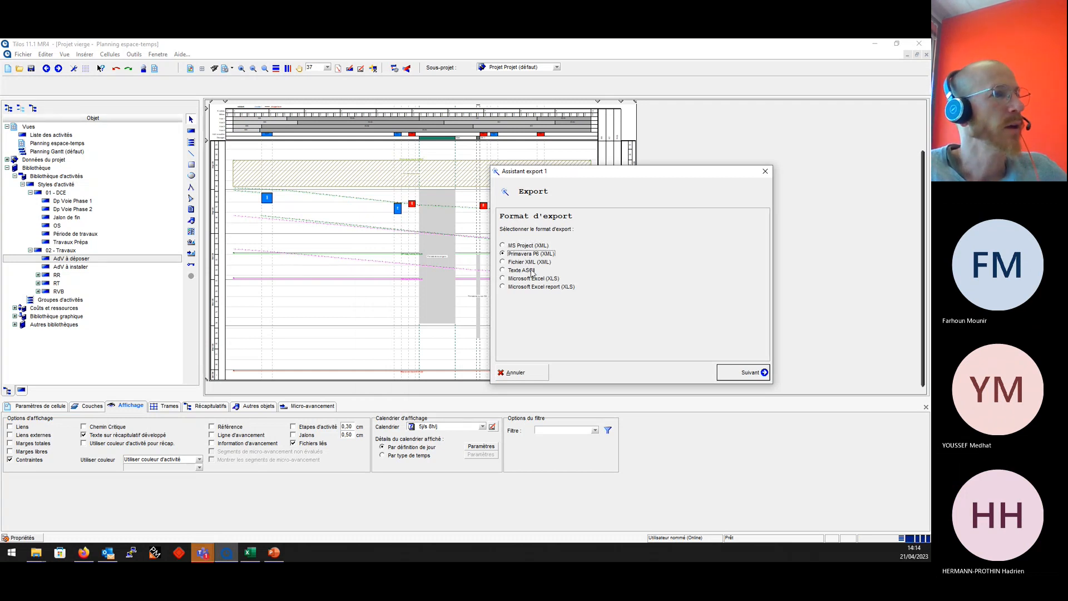
left_click(533, 278)
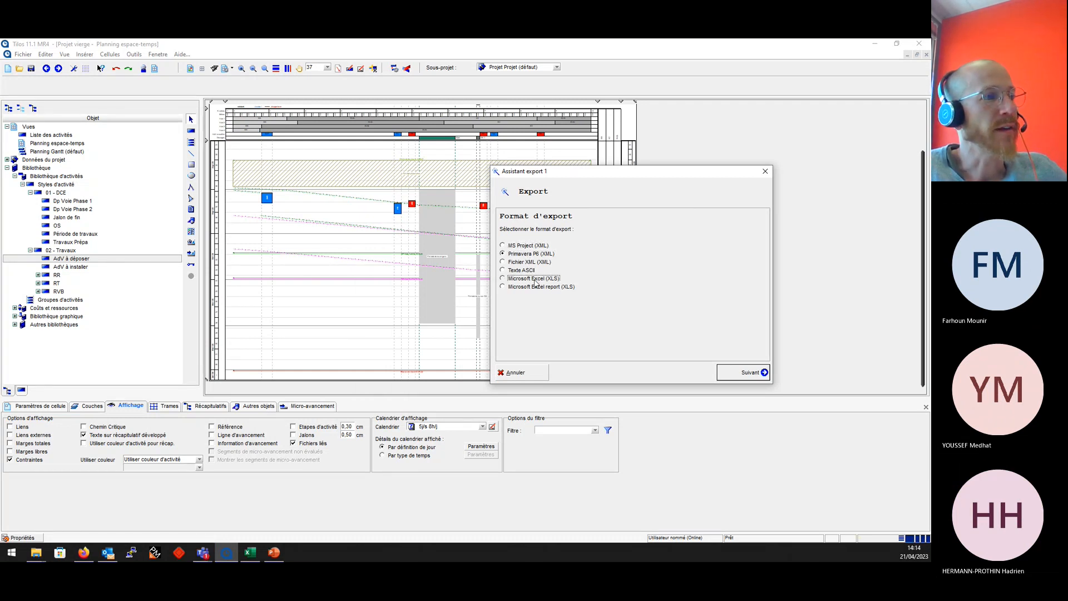
left_click(531, 255)
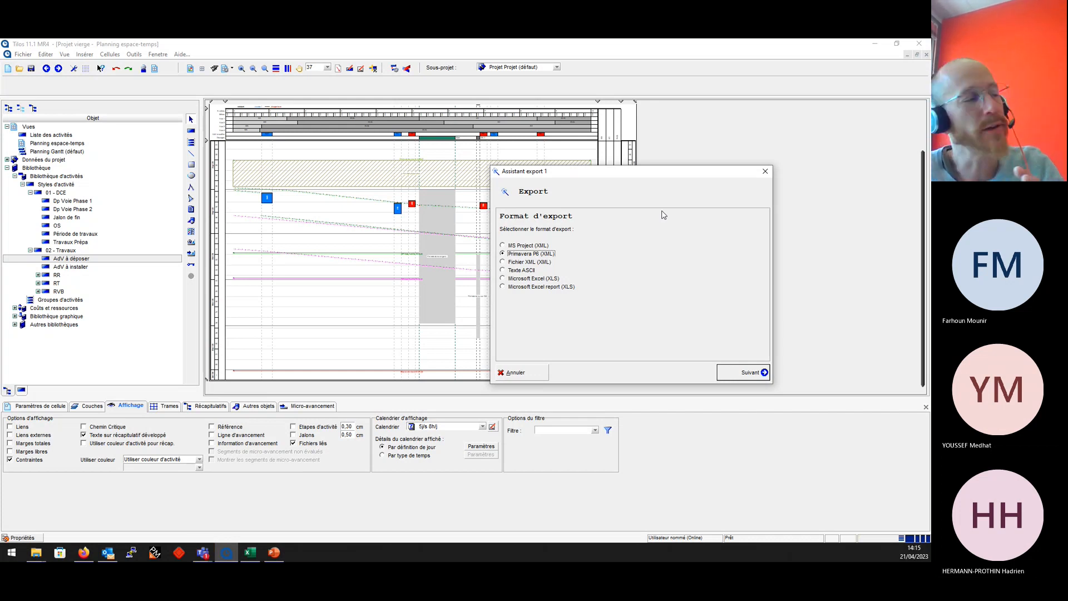
left_click(765, 172)
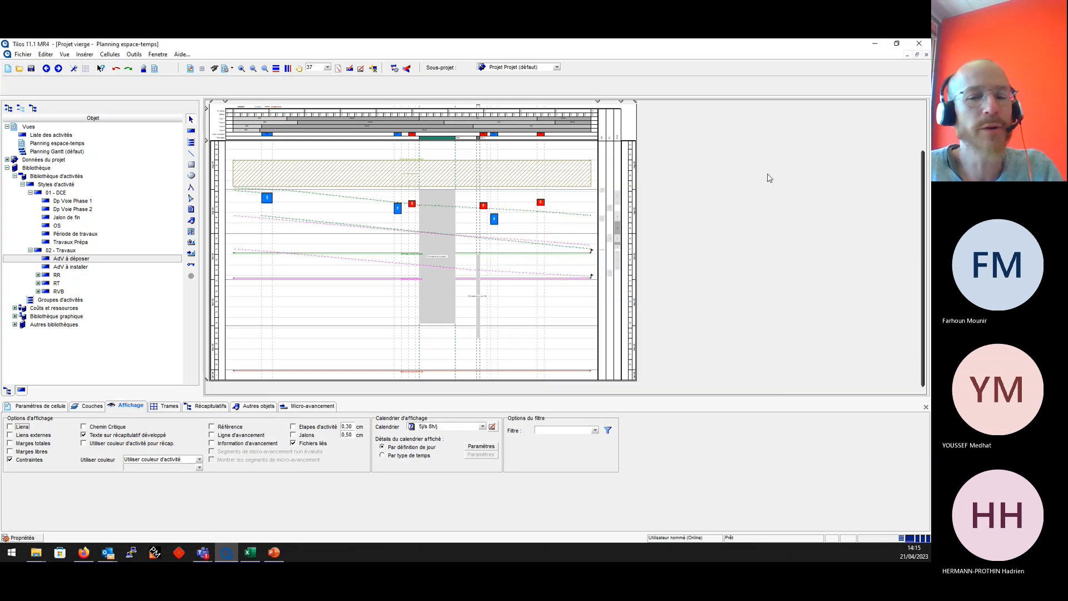